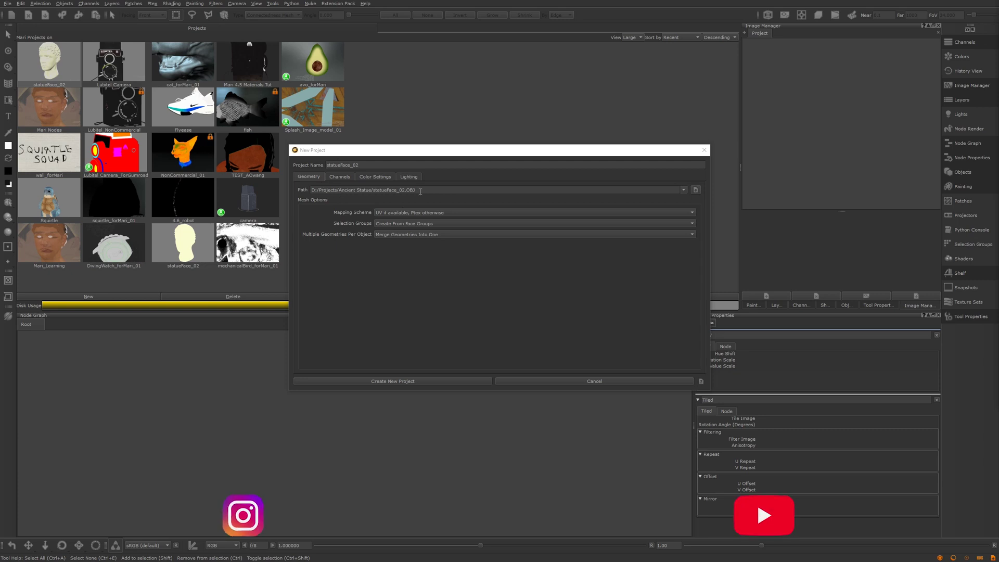
# Create the statueFace_02 project with the Principled BRDF - Non-Metallic - VFX channel category
pyautogui.click(343, 177)
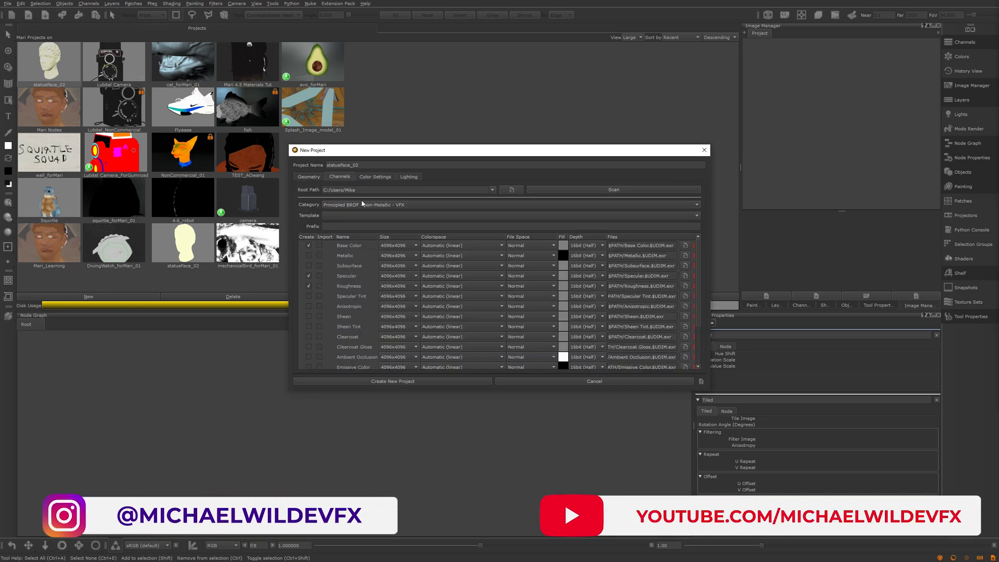
pyautogui.moveTo(699, 253); pyautogui.dragTo(691, 231)
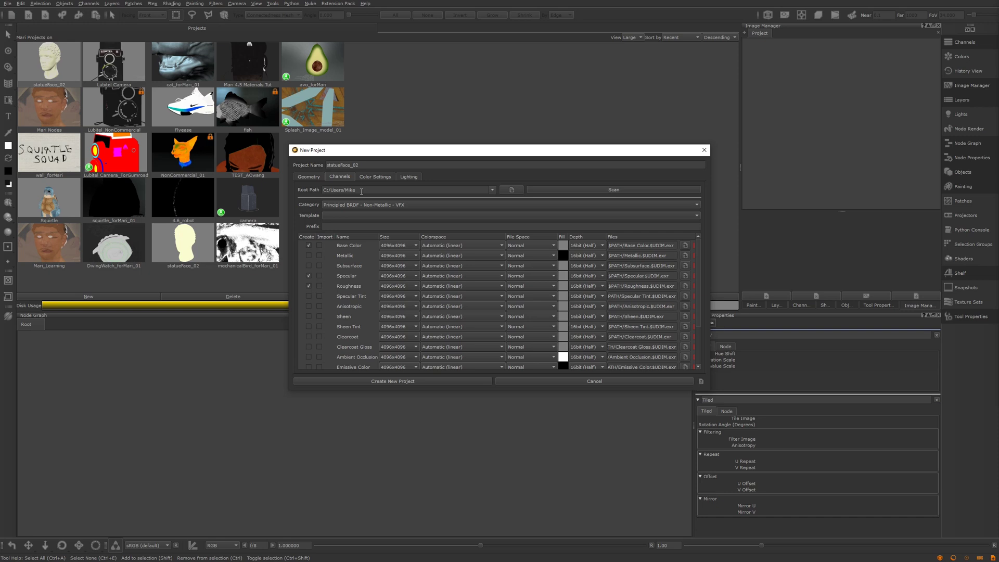
pyautogui.click(386, 380)
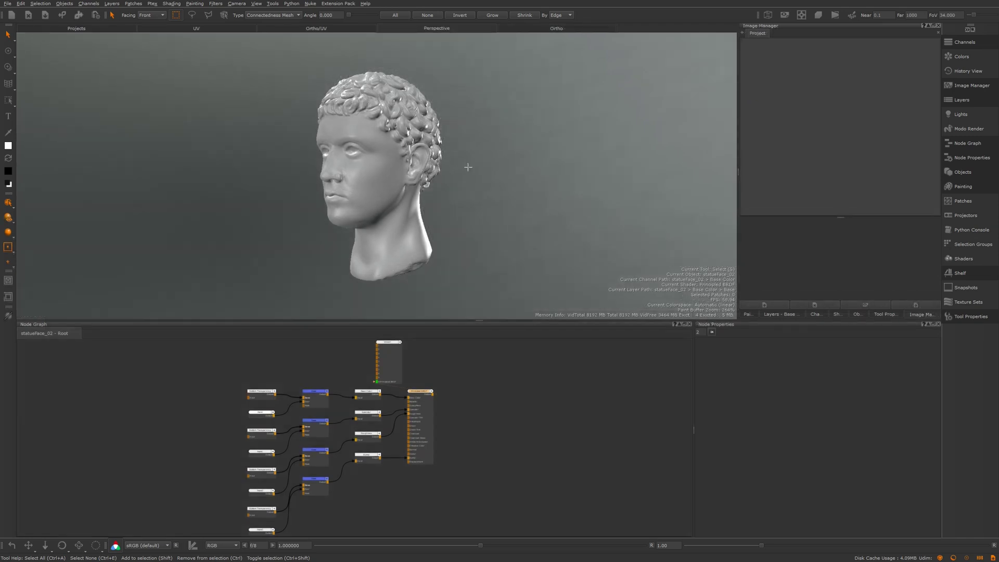
pyautogui.keyDown('alt'); pyautogui.moveTo(486, 138); pyautogui.dragTo(421, 140); pyautogui.keyUp('alt')
pyautogui.keyDown('alt'); pyautogui.moveTo(422, 139); pyautogui.dragTo(463, 139, button='right'); pyautogui.keyUp('alt')
pyautogui.keyDown('alt'); pyautogui.moveTo(463, 140); pyautogui.dragTo(536, 138); pyautogui.keyUp('alt')
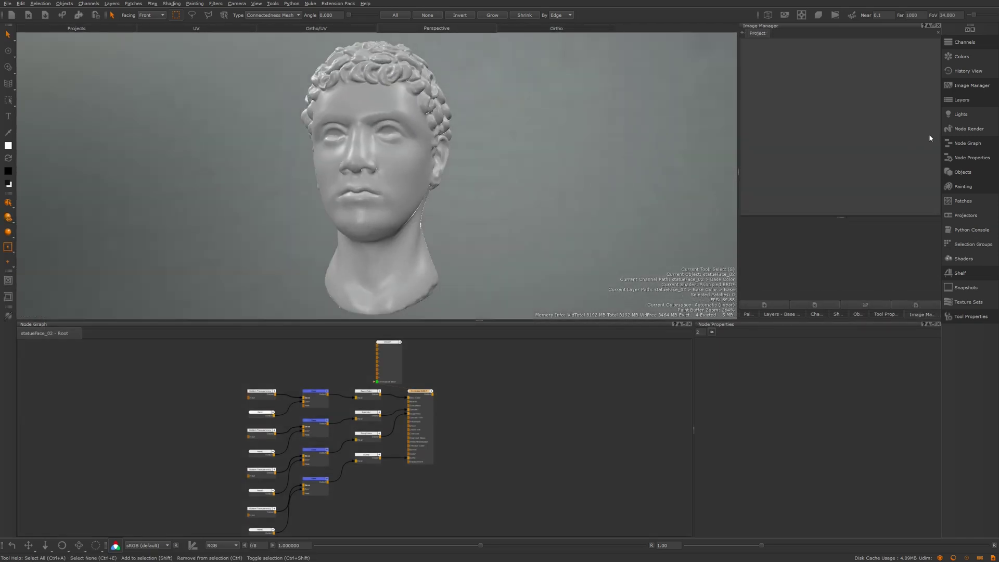
pyautogui.click(955, 114)
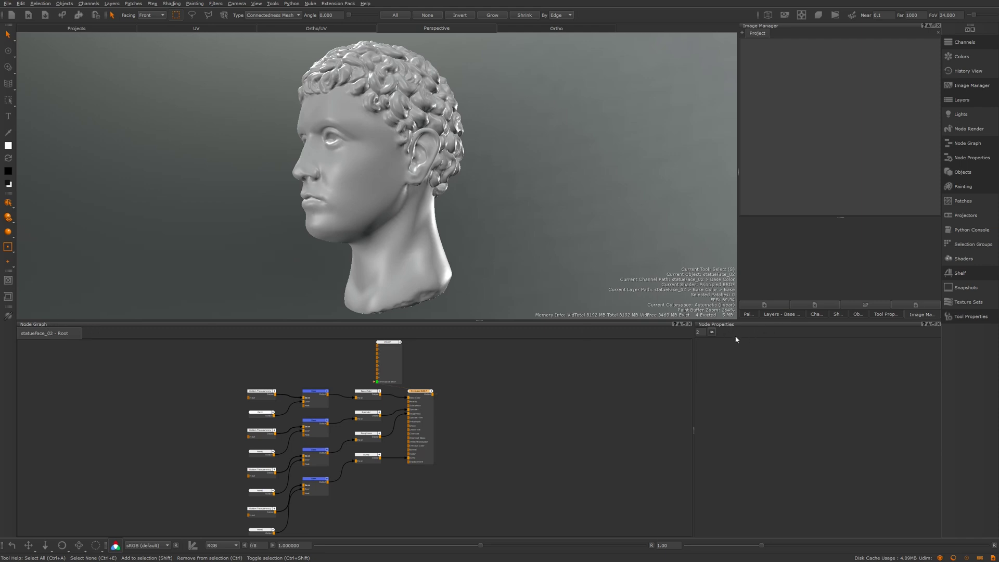
# Adjust the split between the node graph and Node Properties, and place the Viewer node to the right of Principled BRDF
pyautogui.moveTo(730, 324); pyautogui.dragTo(720, 357)
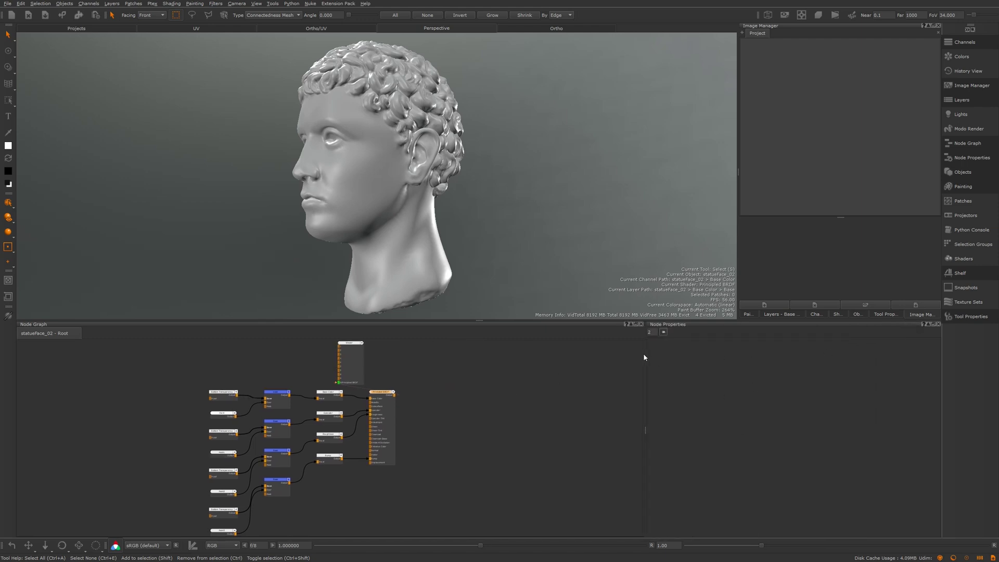
pyautogui.moveTo(644, 356); pyautogui.dragTo(688, 358)
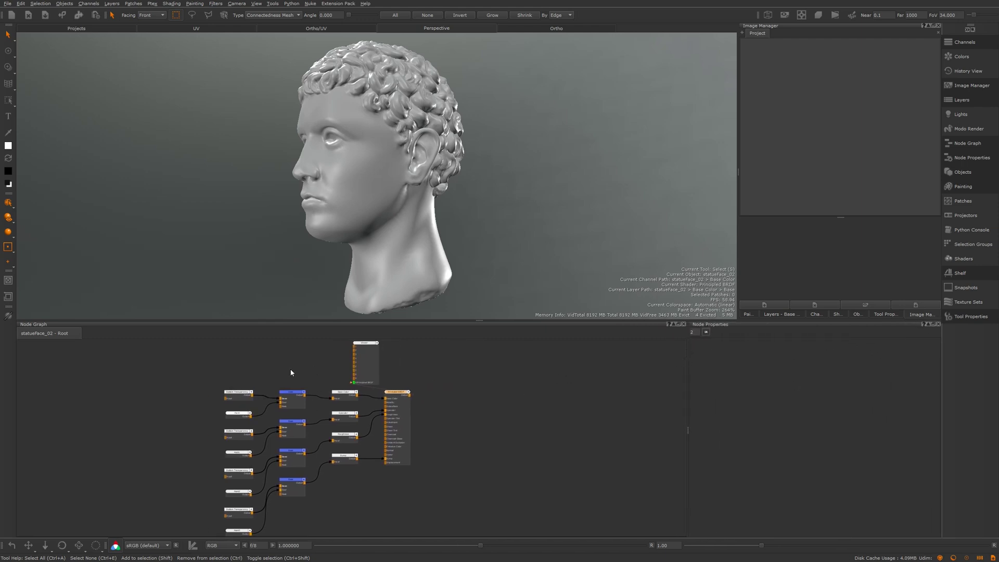
pyautogui.moveTo(290, 373); pyautogui.dragTo(326, 374, button='middle')
pyautogui.moveTo(383, 354); pyautogui.dragTo(384, 369, button='middle')
pyautogui.moveTo(403, 361); pyautogui.dragTo(512, 399)
pyautogui.moveTo(391, 382); pyautogui.dragTo(434, 363, button='middle')
pyautogui.scroll(2, 421, 359)
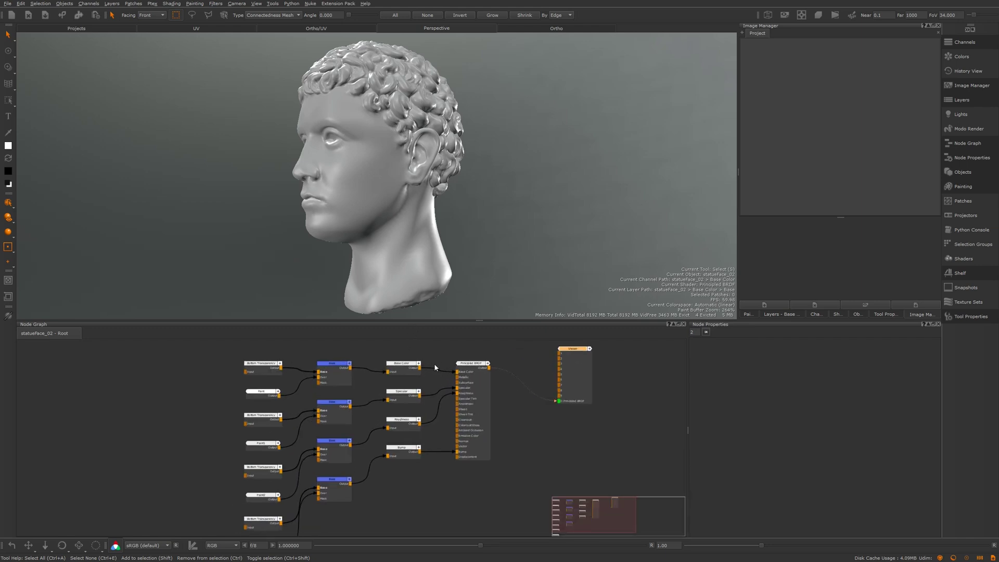
# Set the Default Port Display in the Node Graph preferences to Show Port List (Horizontal) and apply the preferences
pyautogui.click(21, 4)
pyautogui.click(34, 30)
pyautogui.click(427, 106)
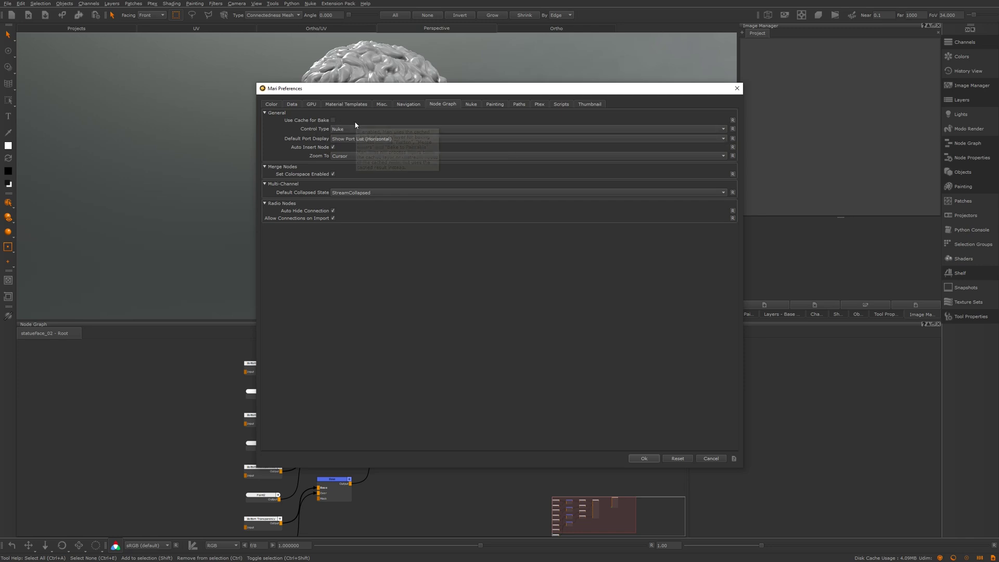
pyautogui.click(348, 139)
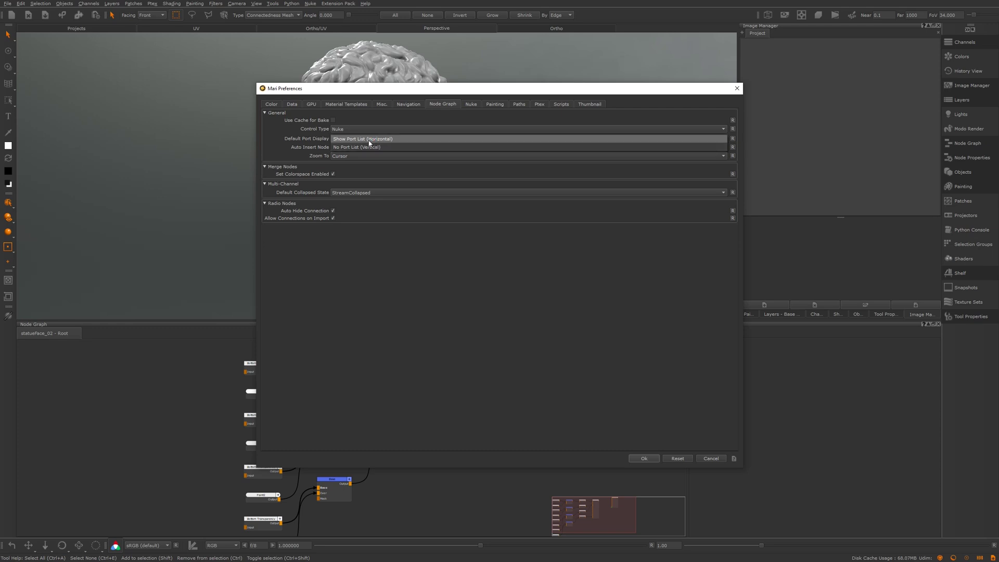
pyautogui.click(371, 136)
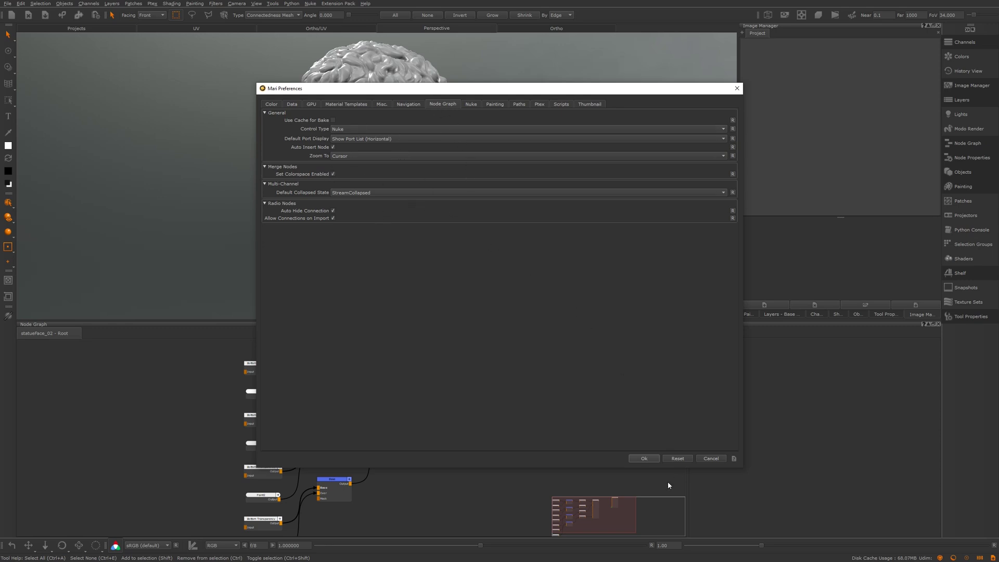
pyautogui.click(644, 458)
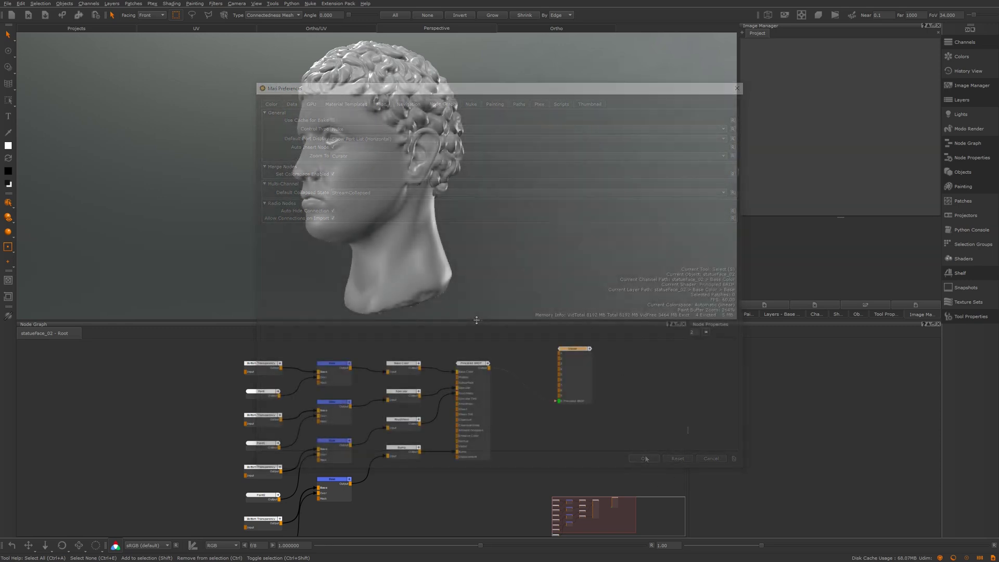
# Enlarge the node graph area and examine the Bottom Transparency, Paint and Base nodes that feed the Base Color channel
pyautogui.scroll(5, 453, 294)
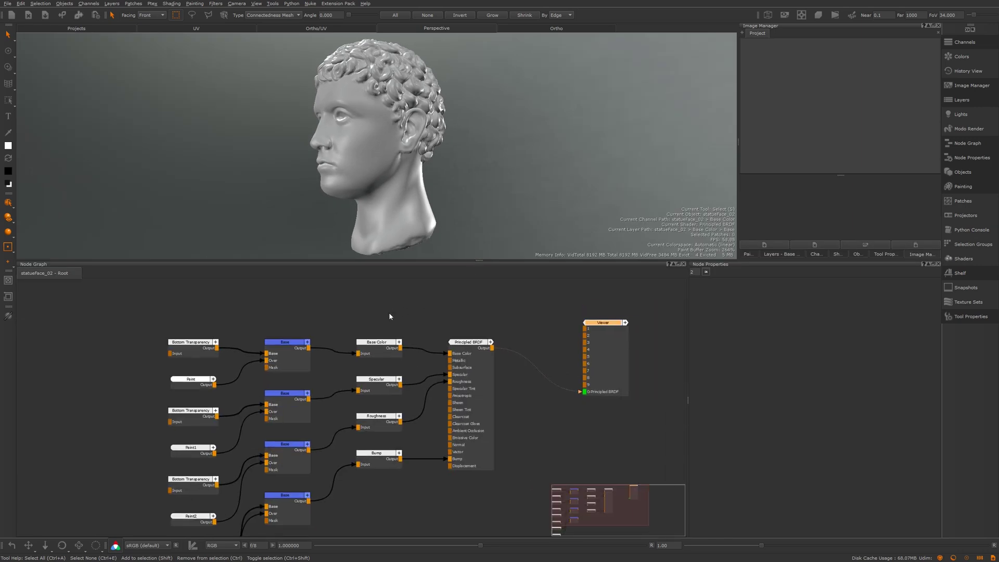
pyautogui.moveTo(270, 338); pyautogui.dragTo(235, 340, button='middle')
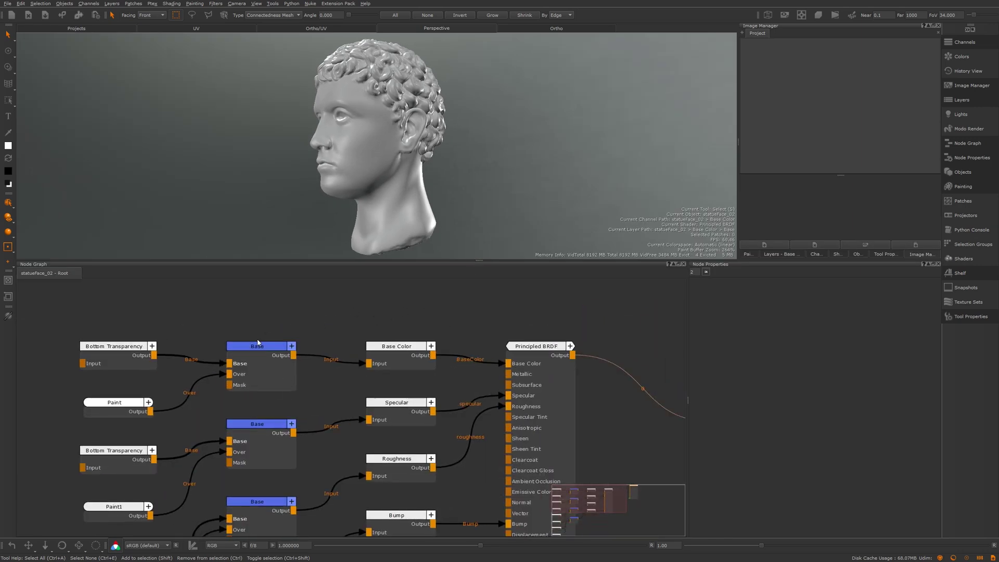
pyautogui.click(119, 358)
pyautogui.moveTo(118, 405); pyautogui.dragTo(116, 405)
pyautogui.moveTo(241, 320); pyautogui.dragTo(190, 333, button='middle')
pyautogui.moveTo(197, 367); pyautogui.dragTo(224, 349)
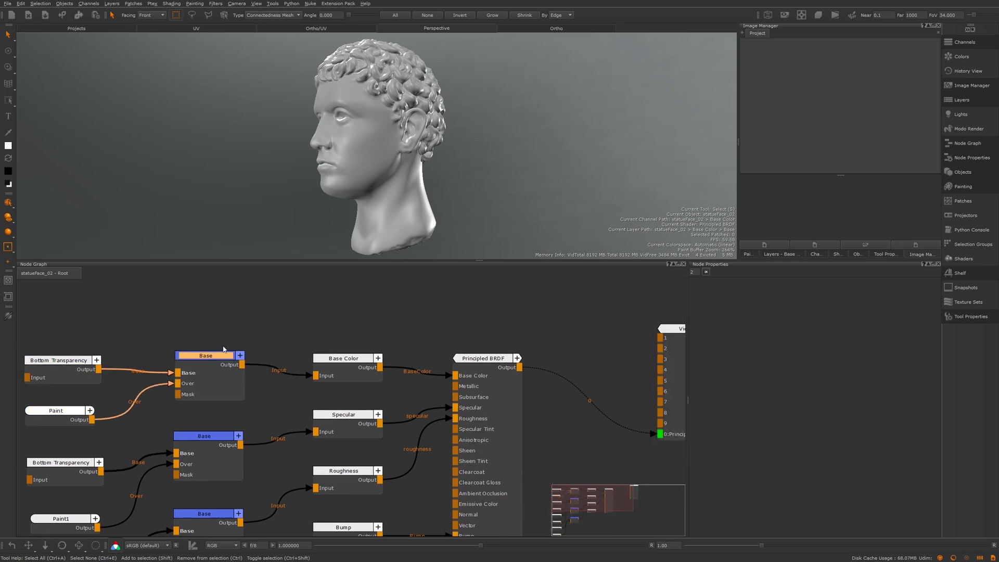
# Examine the Base Color, Specular, Roughness and Bump channel nodes one after another
pyautogui.moveTo(291, 363); pyautogui.dragTo(283, 324, button='middle')
pyautogui.click(347, 333)
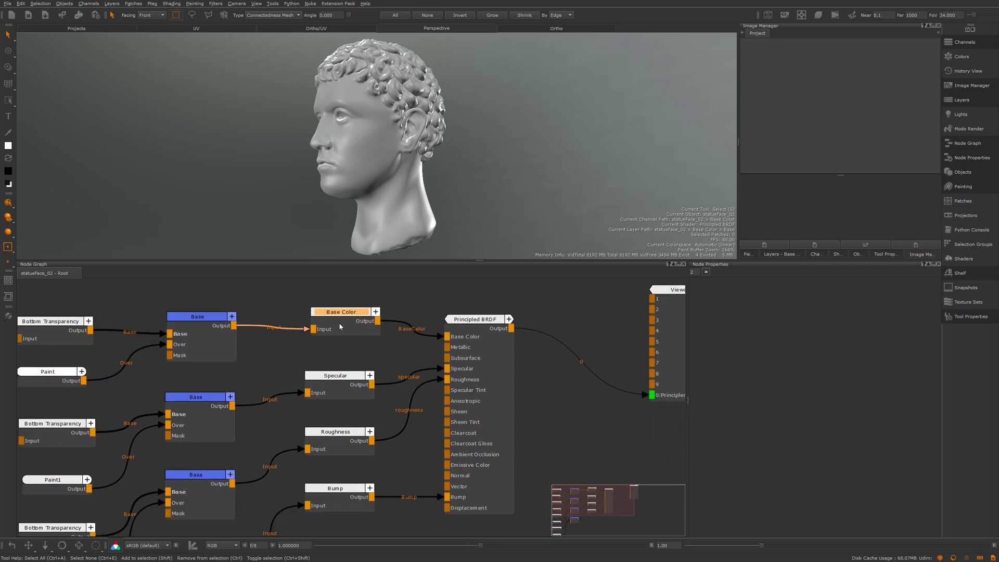
pyautogui.moveTo(331, 396); pyautogui.dragTo(332, 395)
pyautogui.moveTo(328, 443); pyautogui.dragTo(328, 442)
pyautogui.moveTo(336, 496); pyautogui.dragTo(337, 497)
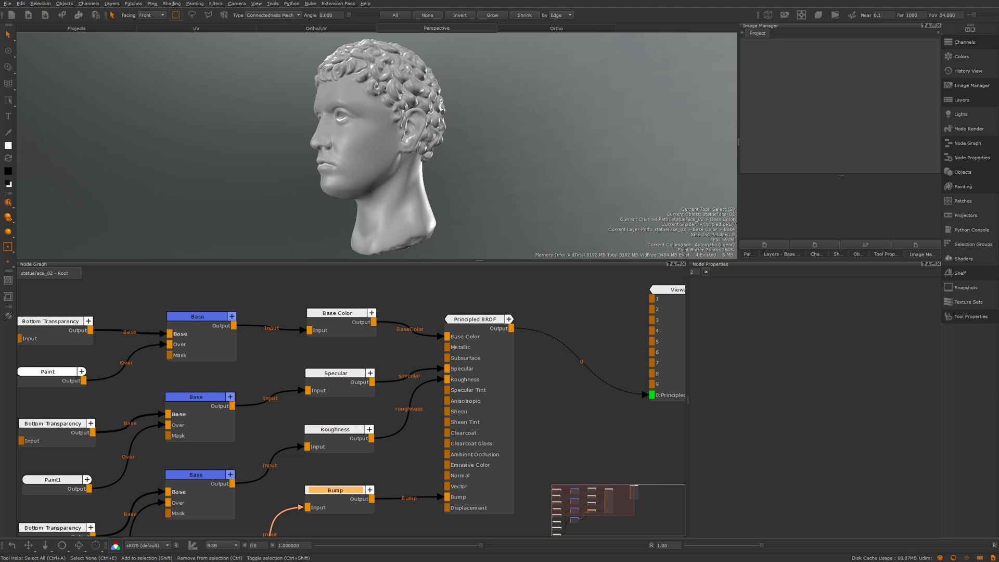
# Open the channel list and go through the Roughness and Specular channels
pyautogui.click(969, 44)
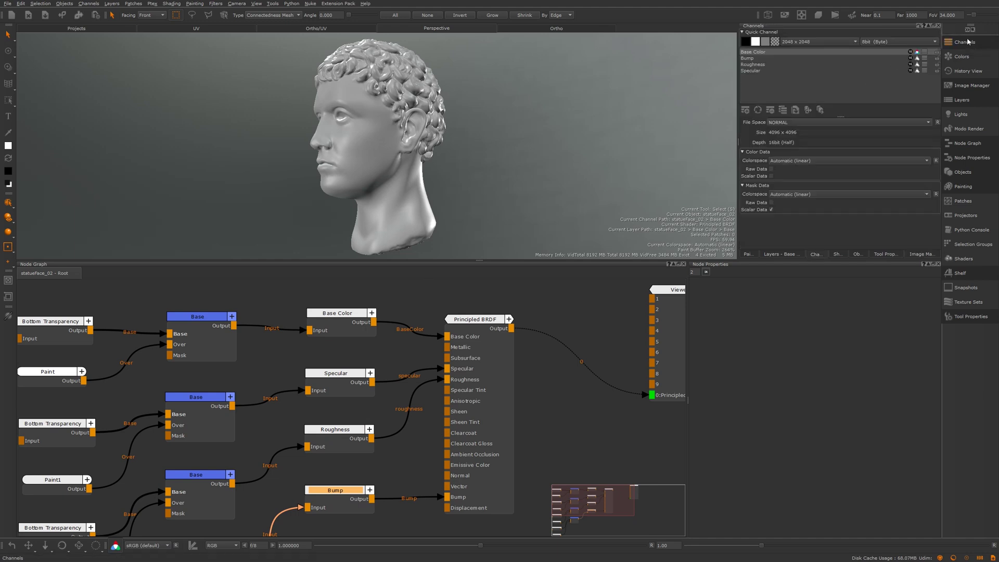
pyautogui.click(755, 64)
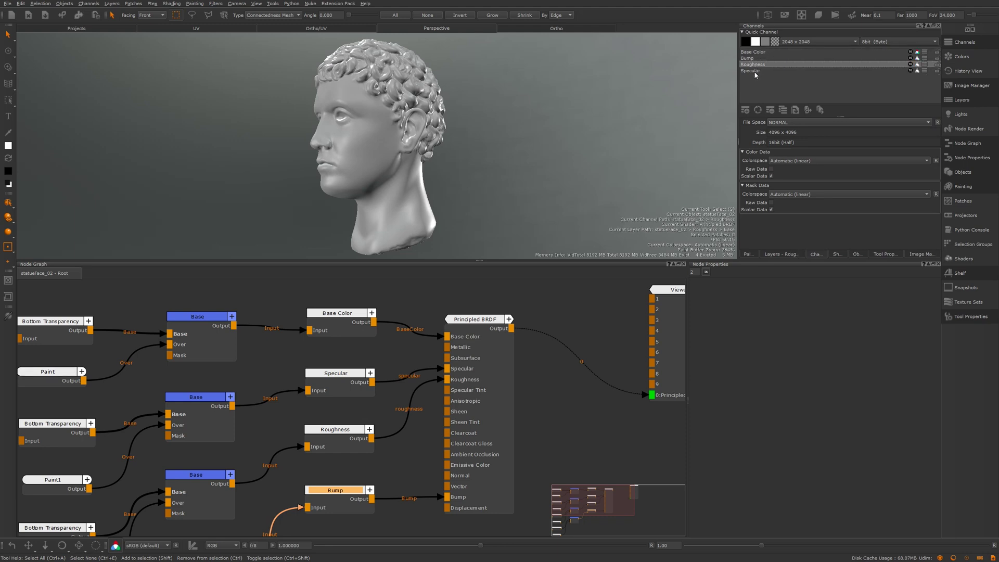
pyautogui.click(754, 72)
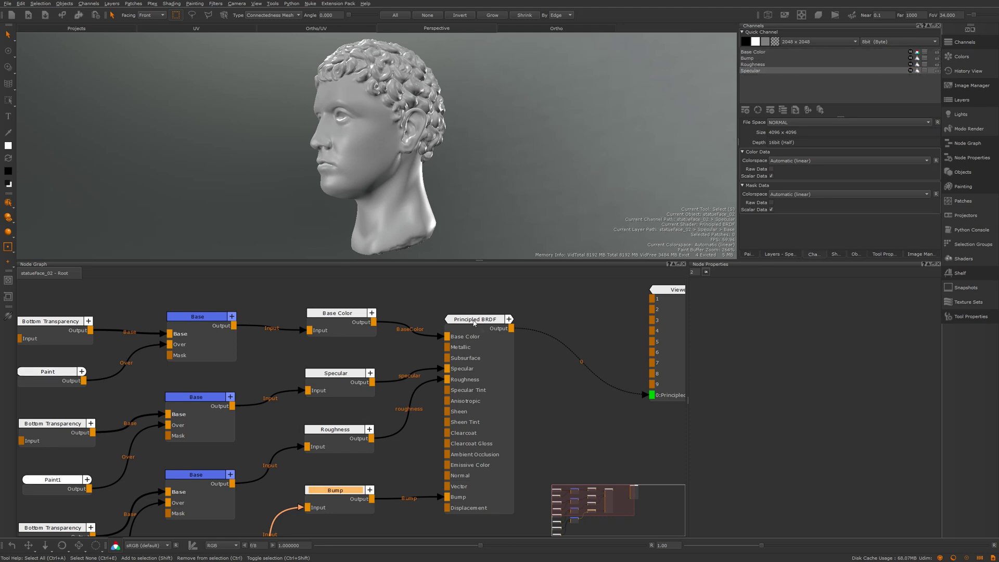
# Nudge the Principled BRDF node level with Base Color and look it up in the shader list
pyautogui.moveTo(474, 323); pyautogui.dragTo(485, 319)
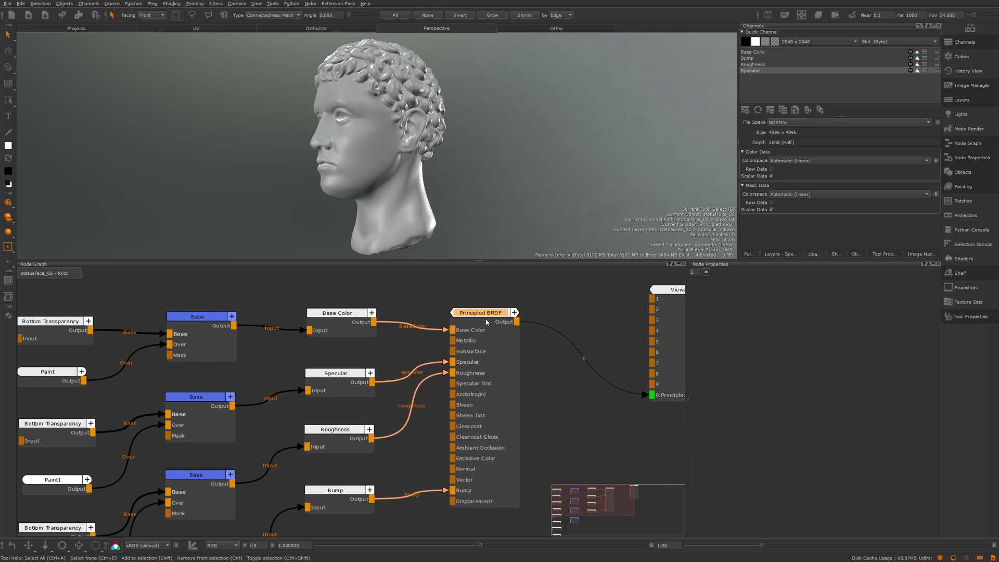
pyautogui.click(972, 259)
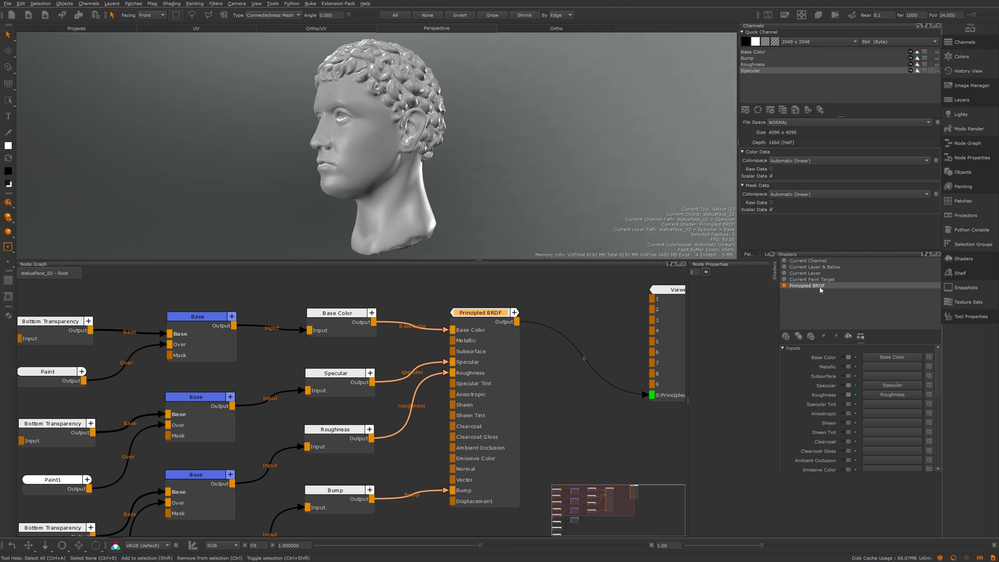
pyautogui.moveTo(671, 291); pyautogui.dragTo(588, 319, button='middle')
pyautogui.click(621, 318)
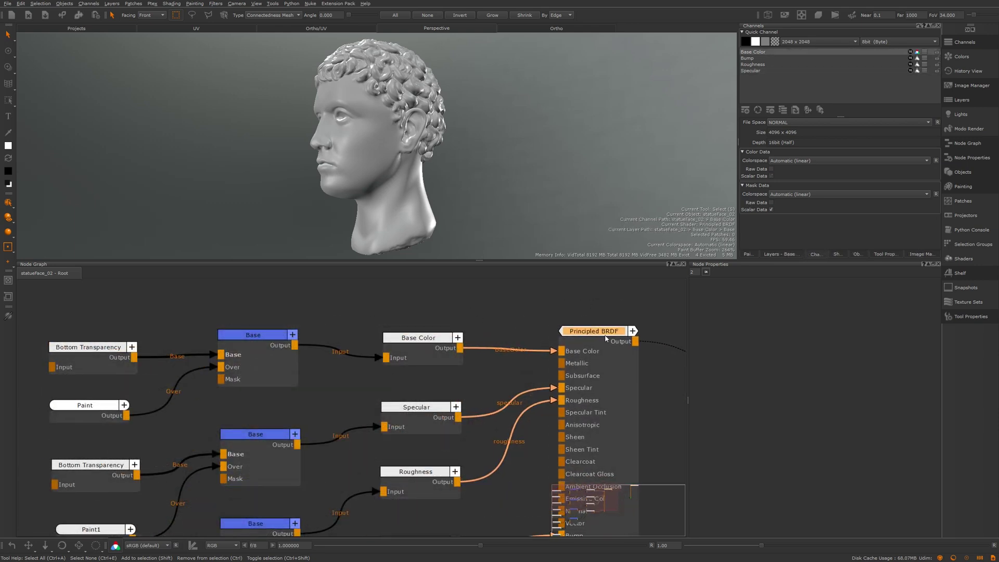
# Shift the Base Color channel node and its connected Base merge node slightly to the right
pyautogui.moveTo(421, 338); pyautogui.dragTo(431, 333)
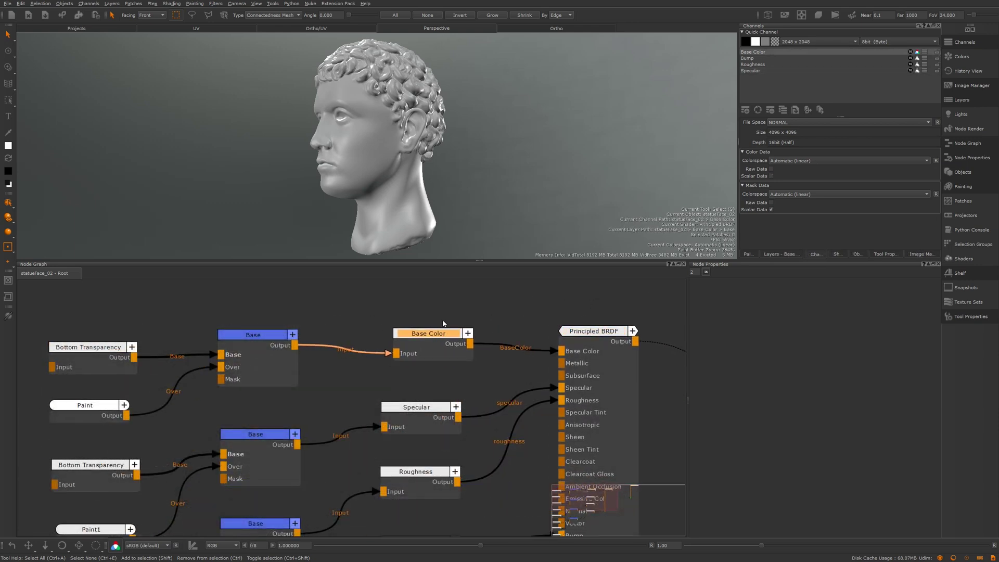
pyautogui.moveTo(443, 324); pyautogui.dragTo(473, 319, button='middle')
pyautogui.moveTo(286, 341); pyautogui.dragTo(300, 341)
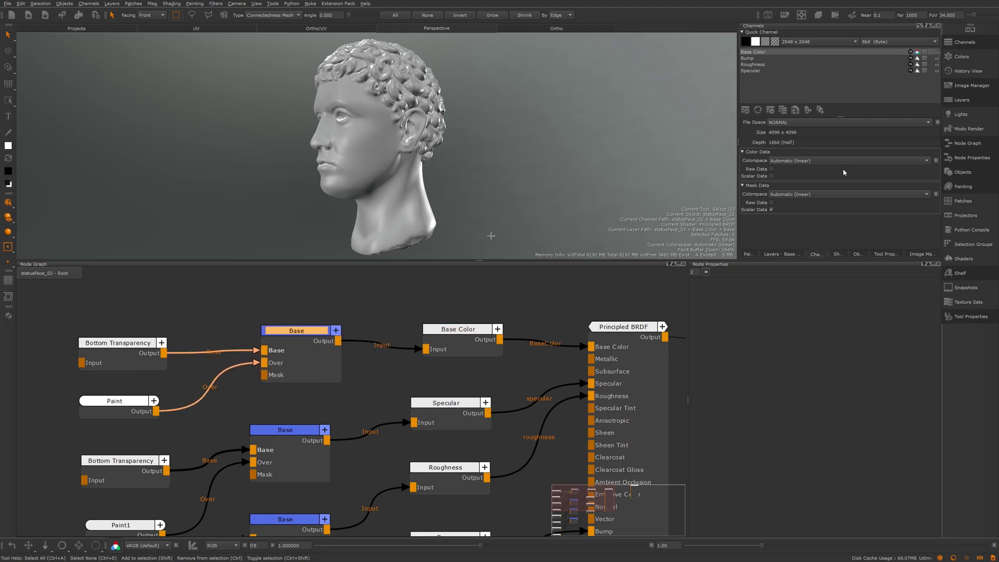
# Display the Base Color layer stack, select its Base layer and move the matching Base node back to the left
pyautogui.click(988, 101)
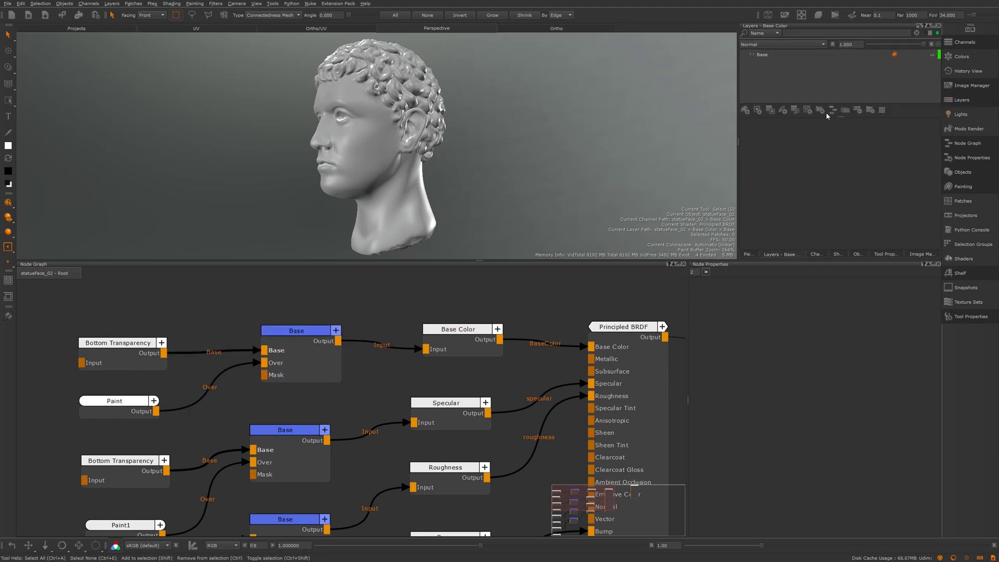
pyautogui.click(373, 278)
pyautogui.click(773, 54)
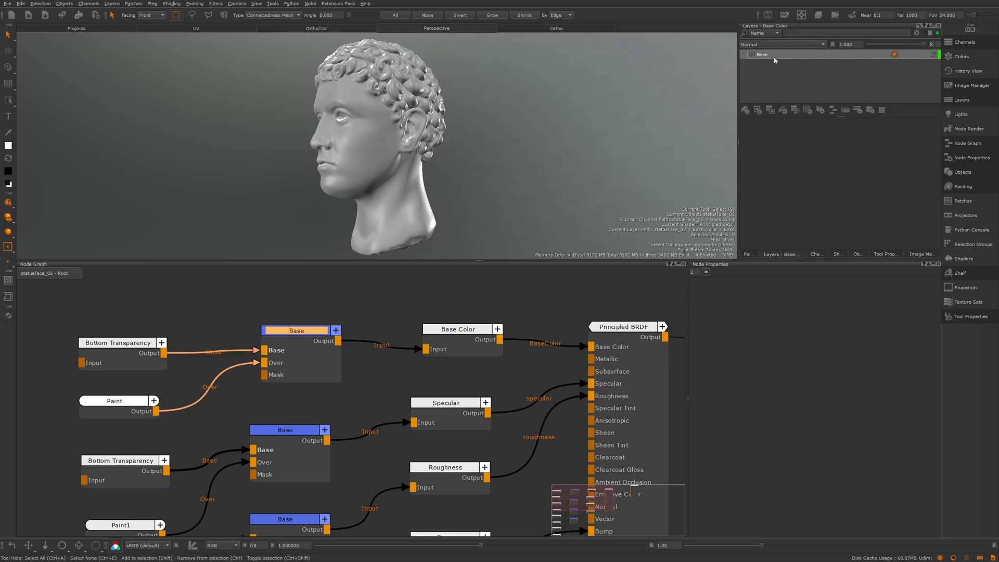
pyautogui.moveTo(299, 344); pyautogui.dragTo(285, 347)
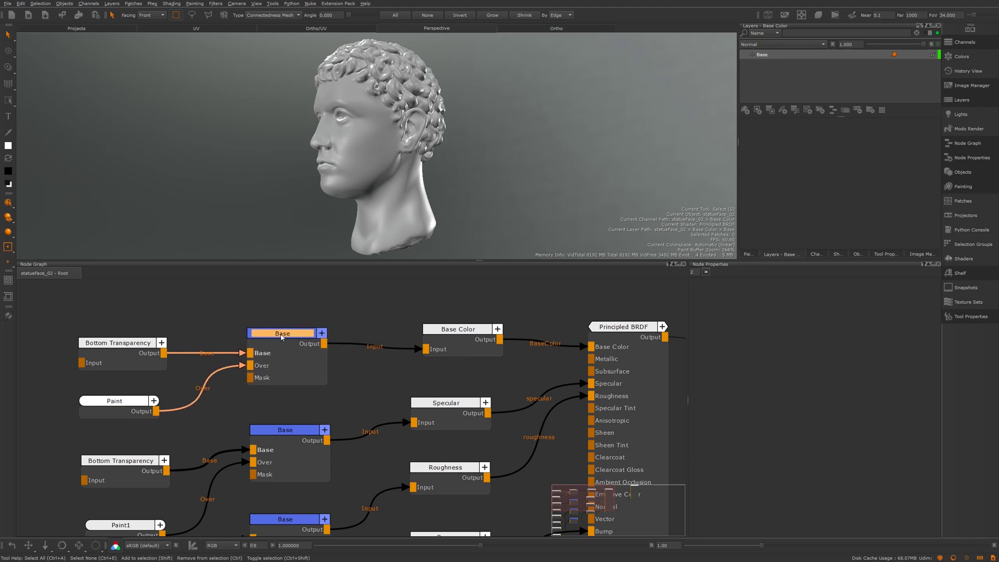
pyautogui.click(370, 316)
pyautogui.press('f')
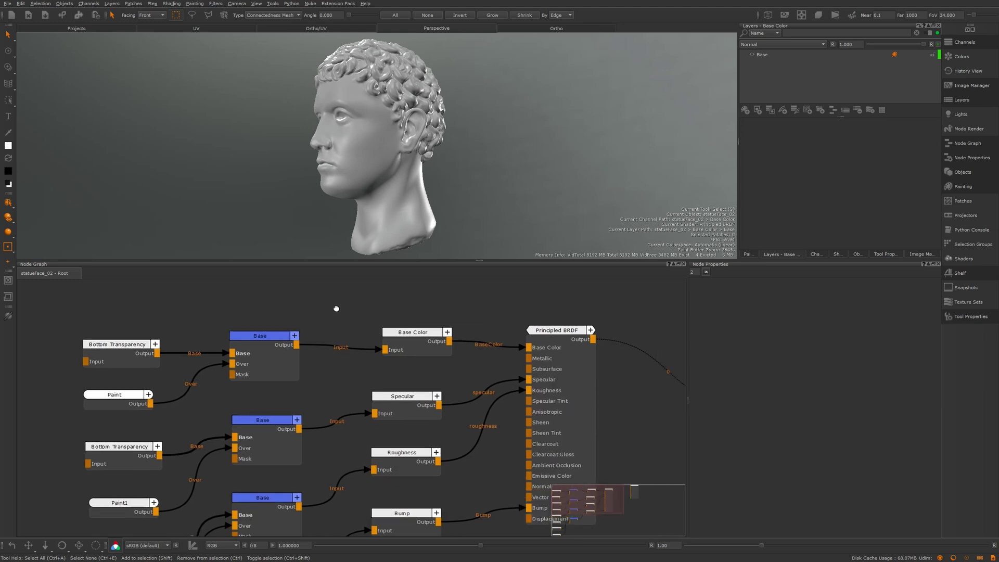
pyautogui.click(779, 58)
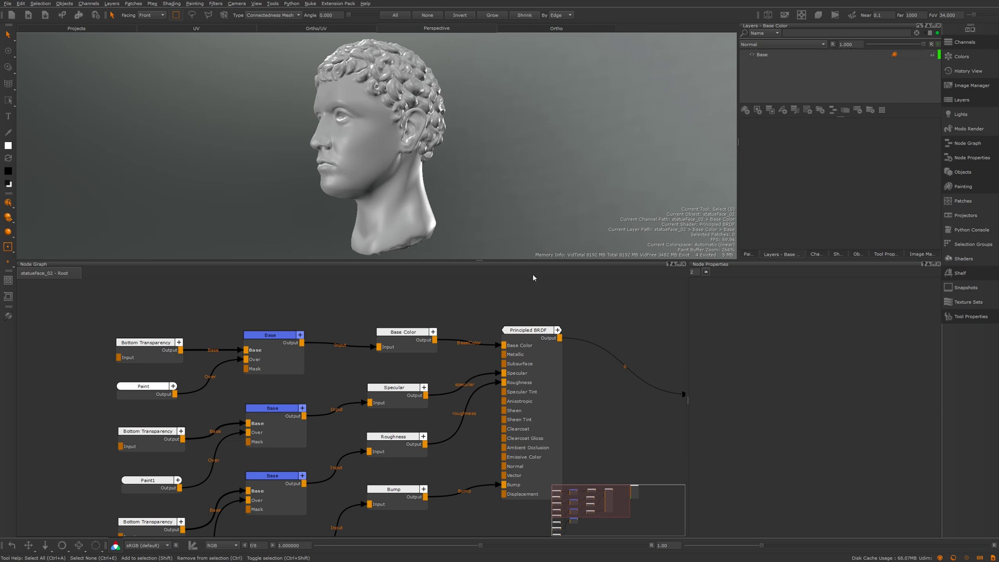
# Highlight the Base node of the Base Color channel and the Base nodes of the Specular, Roughness and Bump channels
pyautogui.scroll(2, 353, 329)
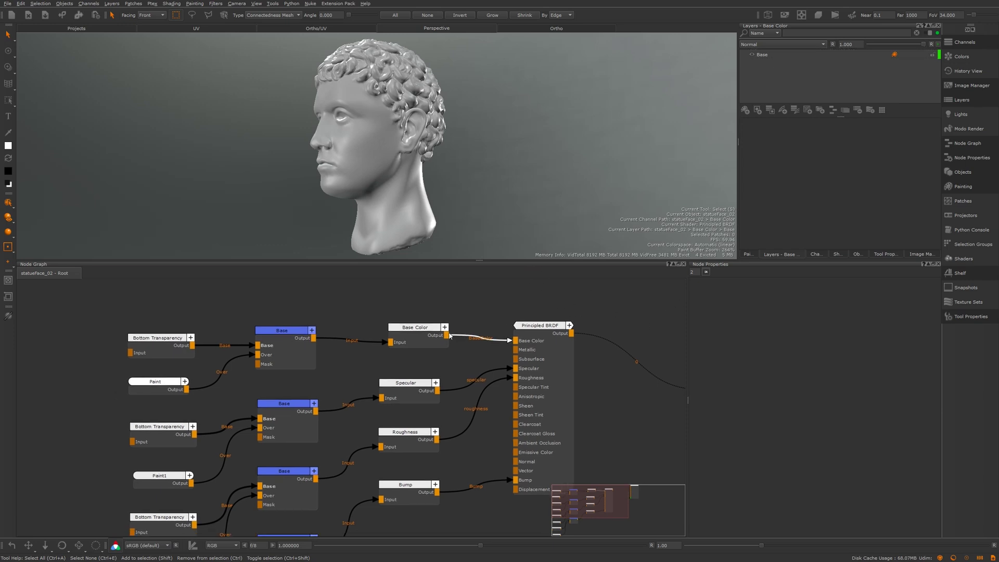
pyautogui.click(259, 338)
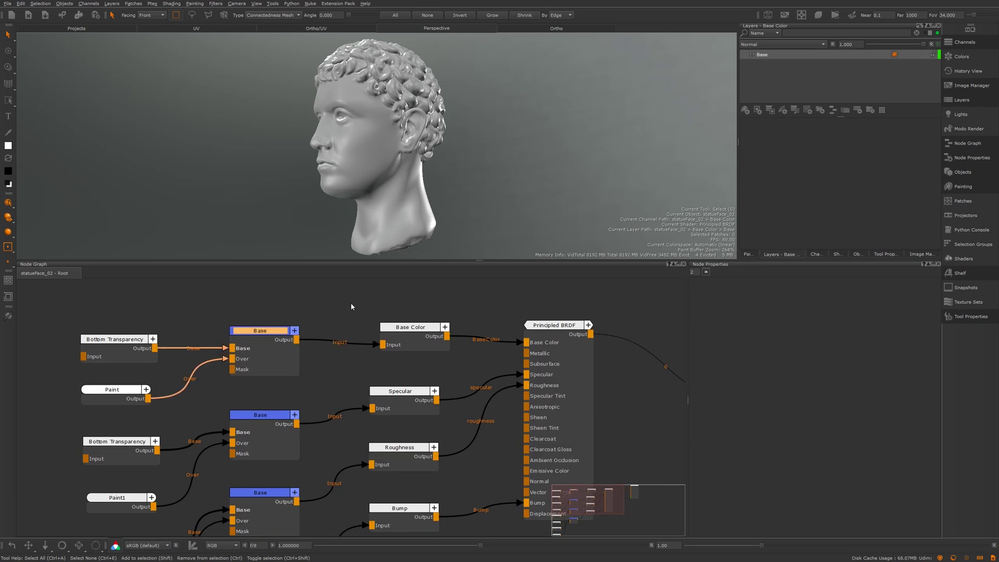
pyautogui.moveTo(372, 419); pyautogui.dragTo(352, 362, button='middle')
pyautogui.moveTo(289, 336); pyautogui.dragTo(219, 525)
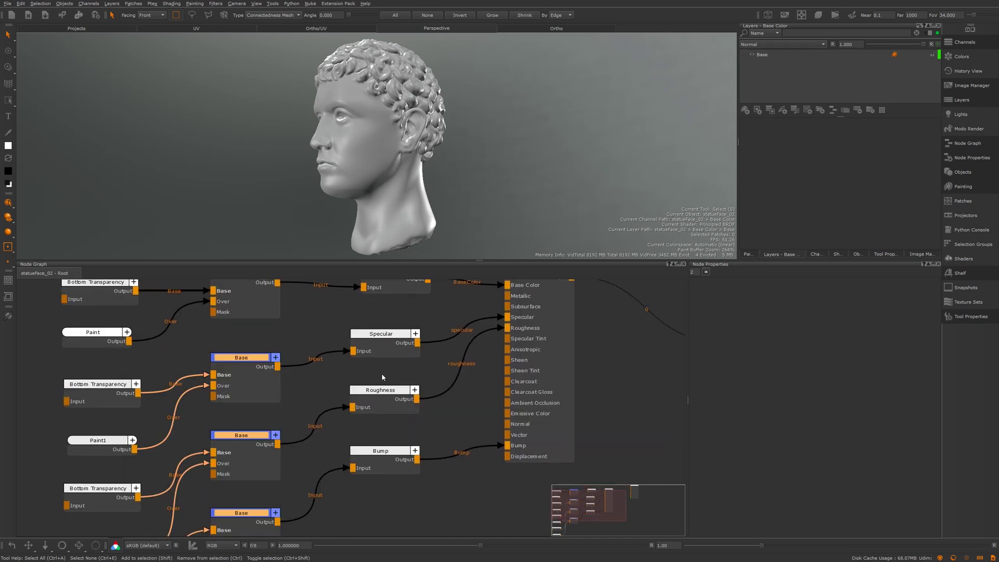
# Move the Principled BRDF node farther right from the channel nodes and clear the selection
pyautogui.moveTo(461, 329); pyautogui.dragTo(459, 404, button='middle')
pyautogui.moveTo(545, 338); pyautogui.dragTo(615, 324)
pyautogui.scroll(-2, 475, 352)
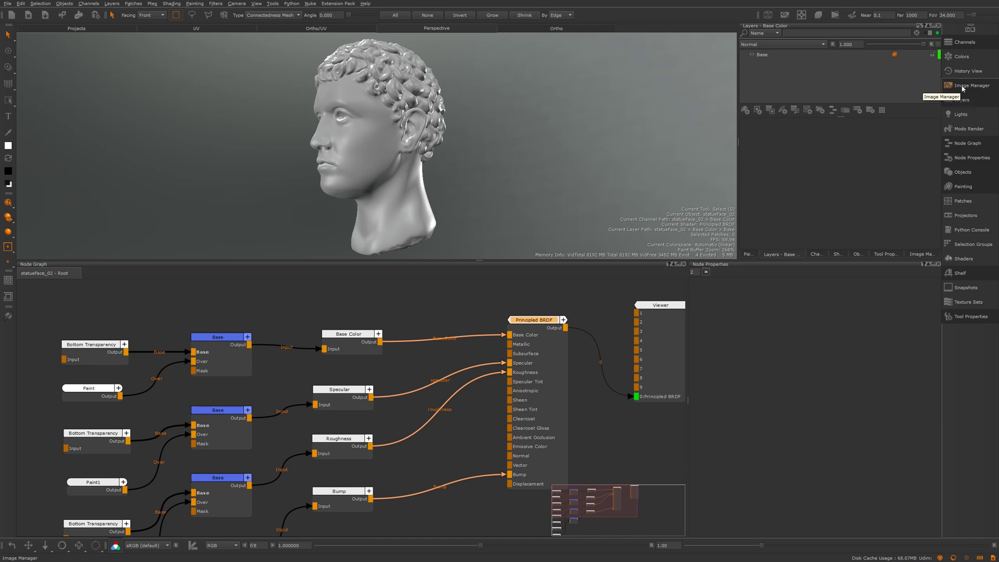
pyautogui.click(441, 313)
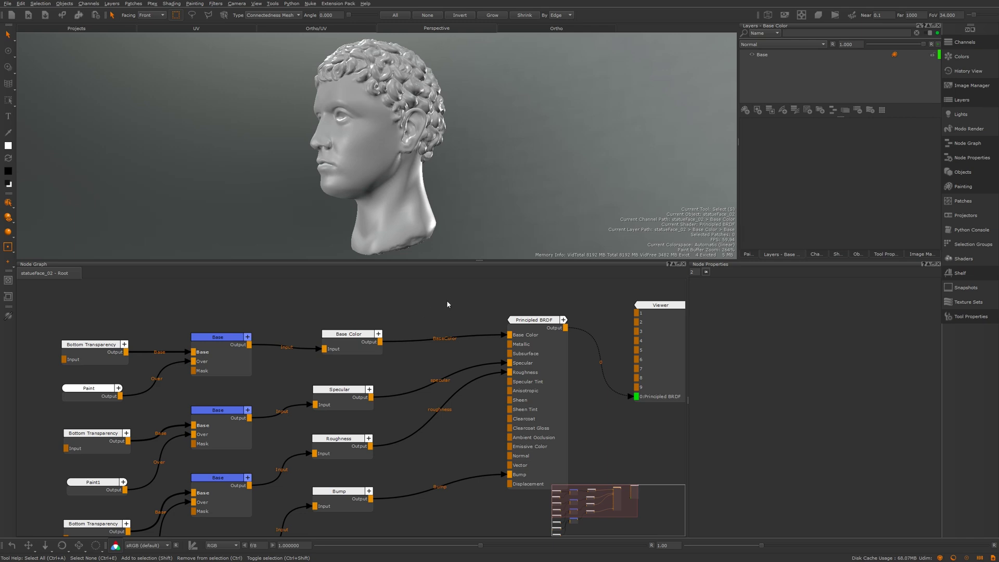
# Select every node in the graph and autoplace them, repeating the autoplacement until the nodes form tidy columns
pyautogui.moveTo(470, 296); pyautogui.dragTo(448, 311, button='middle')
pyautogui.scroll(5, 413, 346)
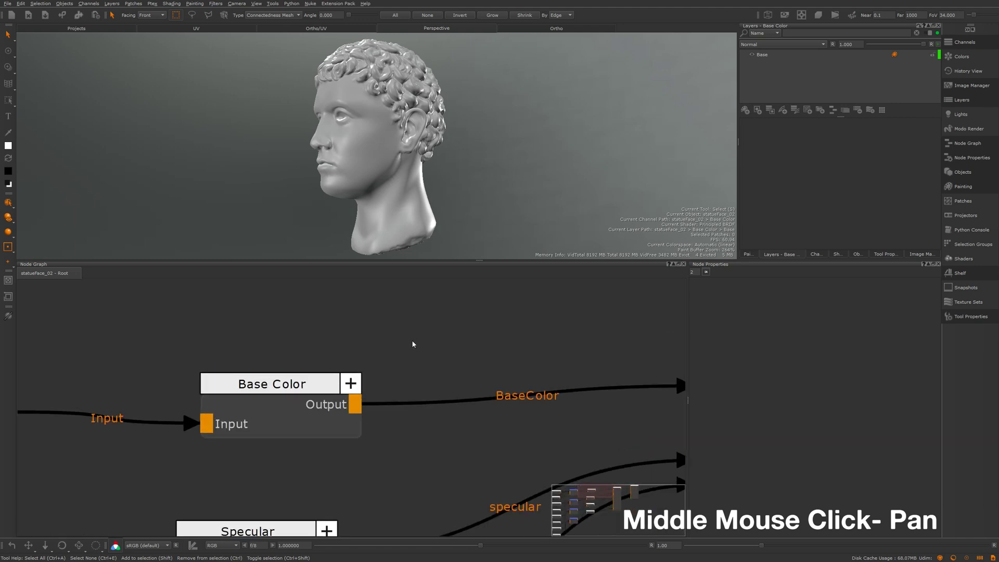
pyautogui.scroll(-3, 414, 344)
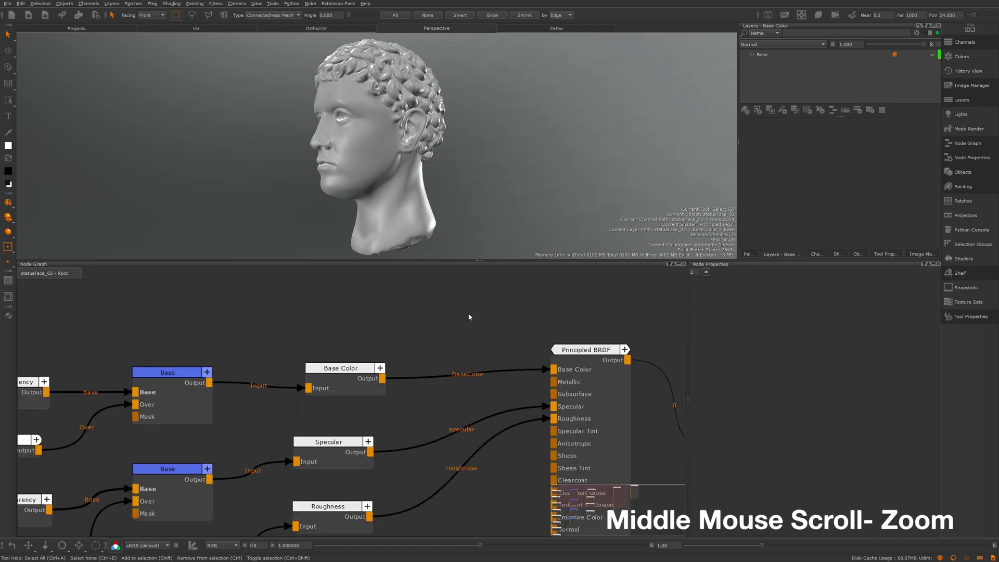
pyautogui.scroll(-2, 470, 315)
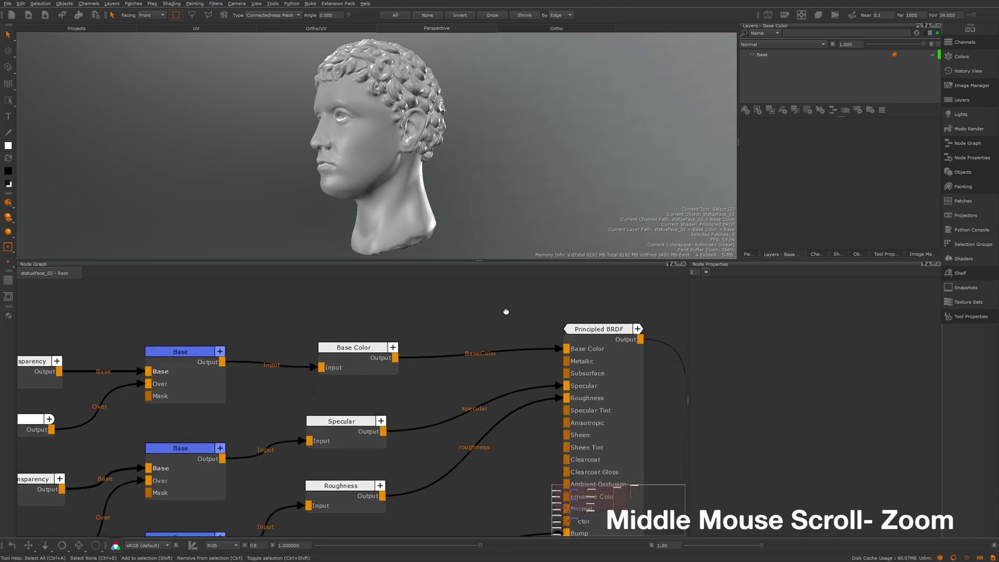
pyautogui.scroll(2, 484, 324)
pyautogui.scroll(-3, 474, 316)
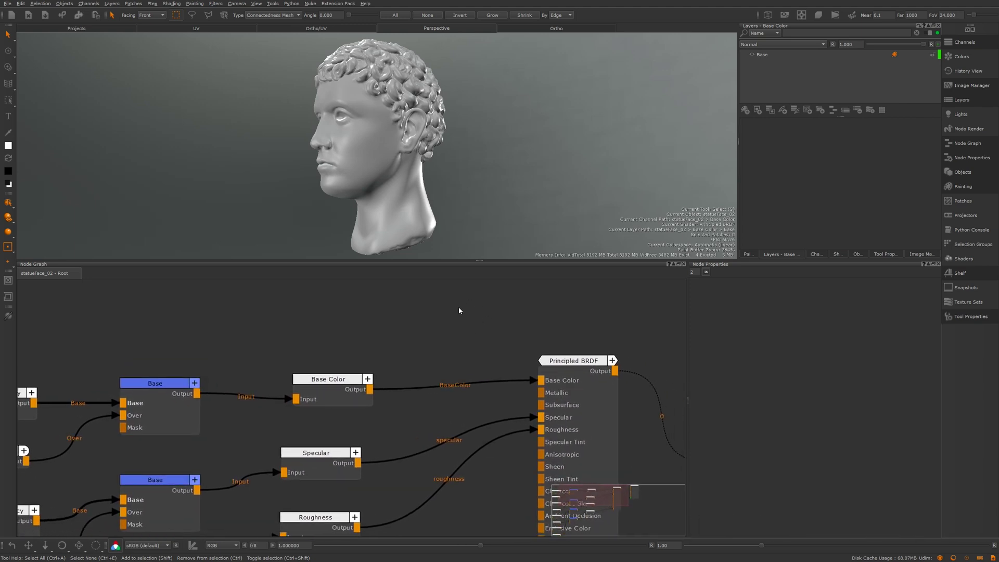
pyautogui.keyDown('alt'); pyautogui.moveTo(330, 278); pyautogui.dragTo(455, 307, button='right'); pyautogui.keyUp('alt')
pyautogui.hotkey('ctrl', 'a')
pyautogui.press('l')
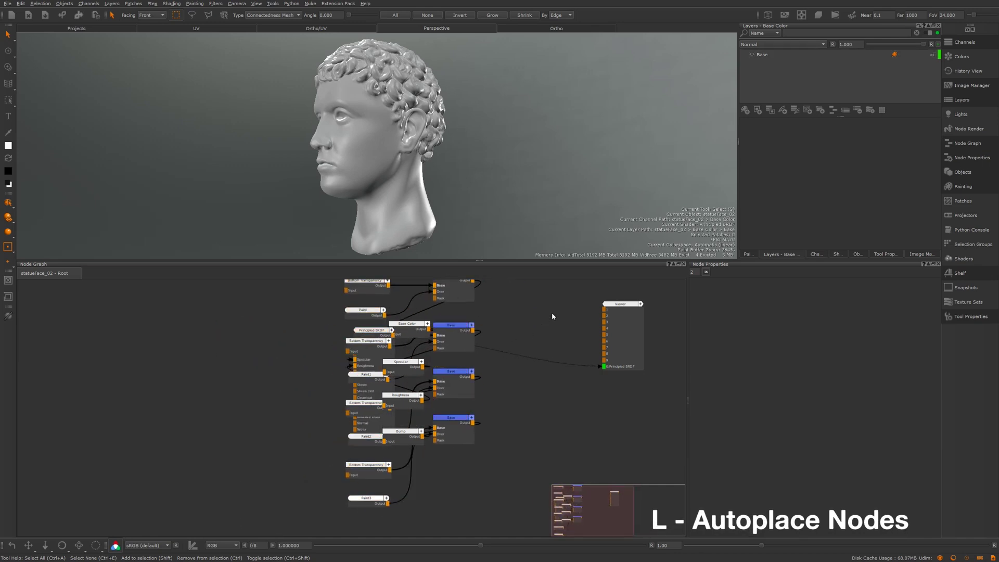
pyautogui.press('l')
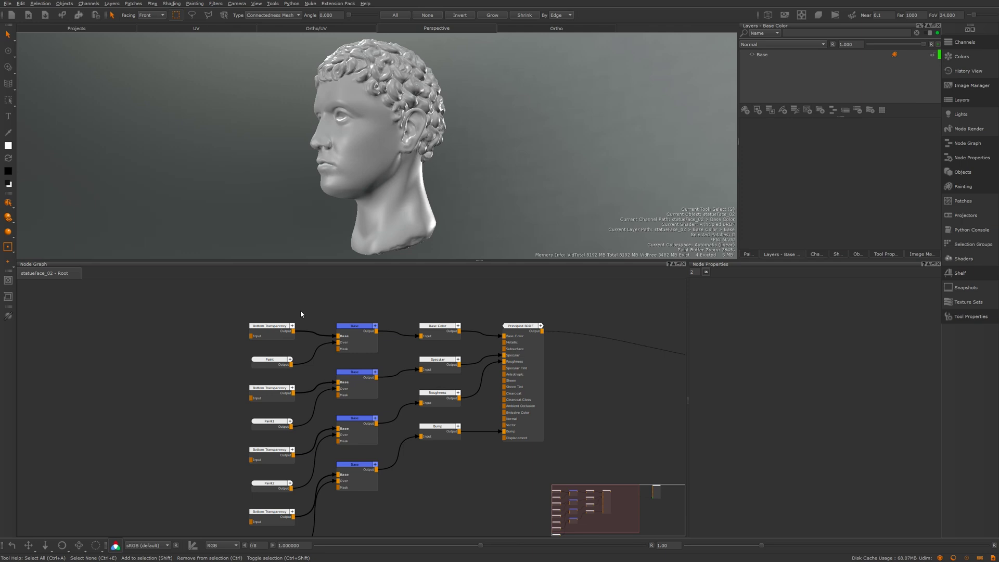
# Enlarge the node graph area and view the Base Color channel's Paint node through Viewer input 1
pyautogui.moveTo(479, 260); pyautogui.dragTo(476, 233)
pyautogui.scroll(2, 423, 258)
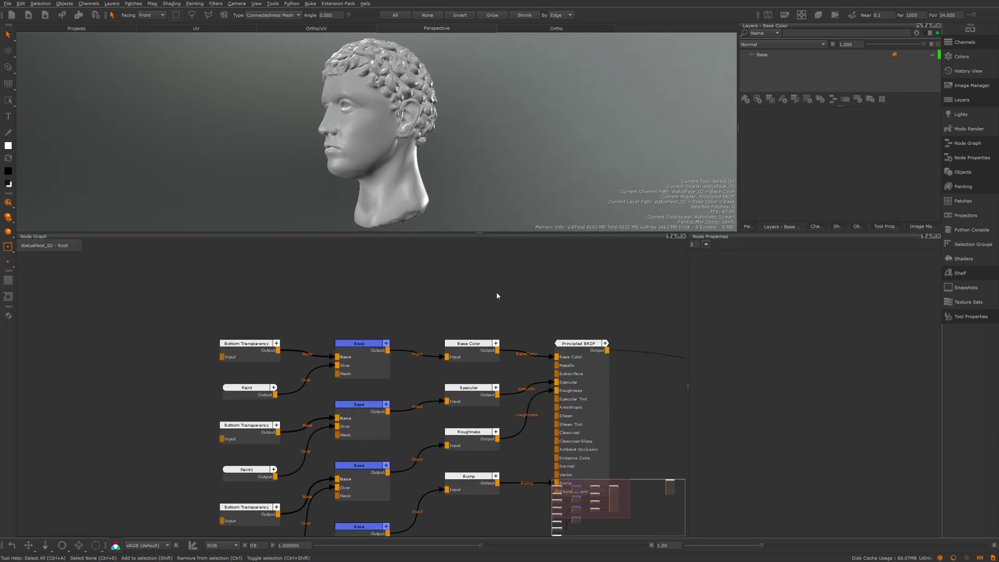
pyautogui.scroll(3, 494, 307)
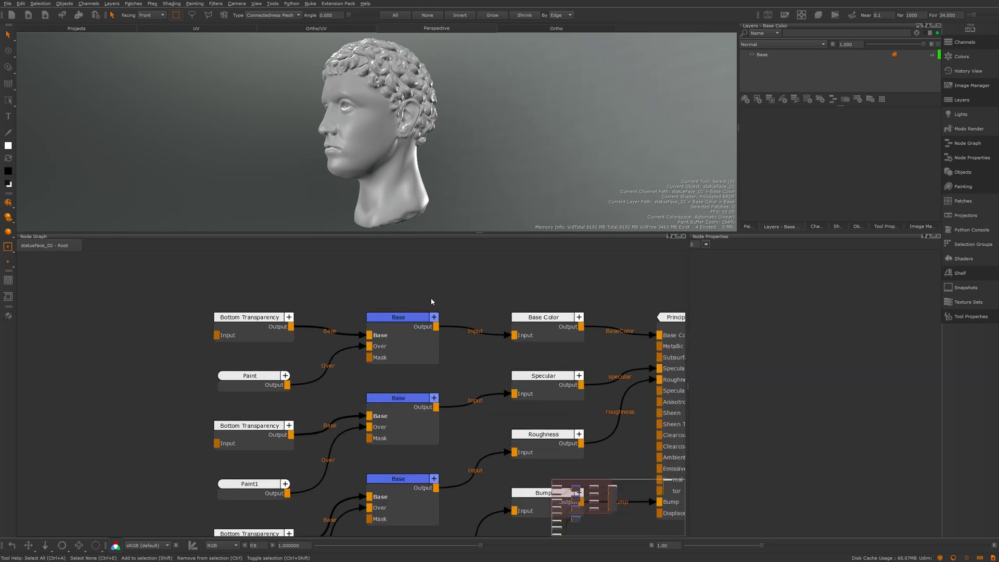
pyautogui.moveTo(509, 298); pyautogui.dragTo(485, 310, button='middle')
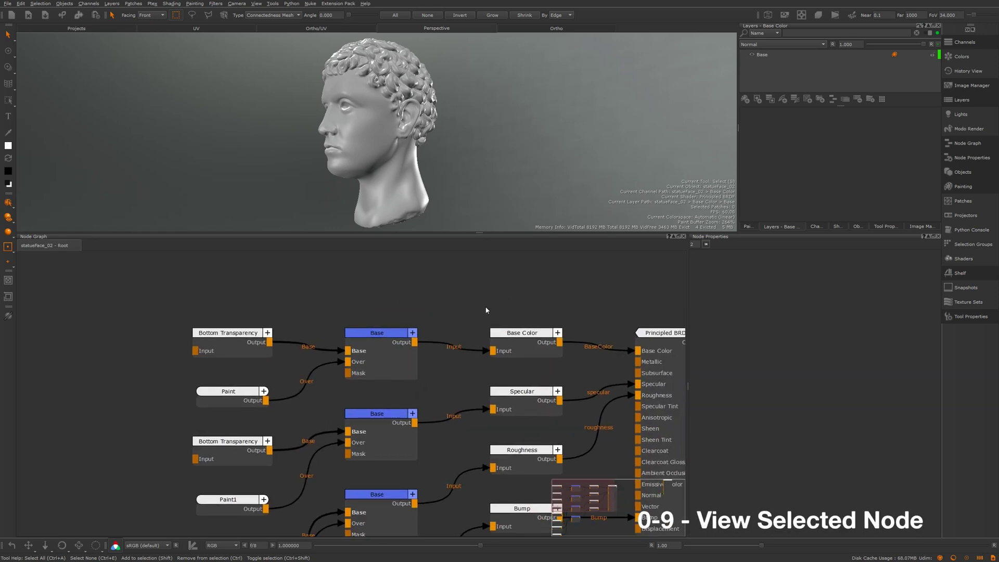
pyautogui.click(235, 394)
pyautogui.press('1')
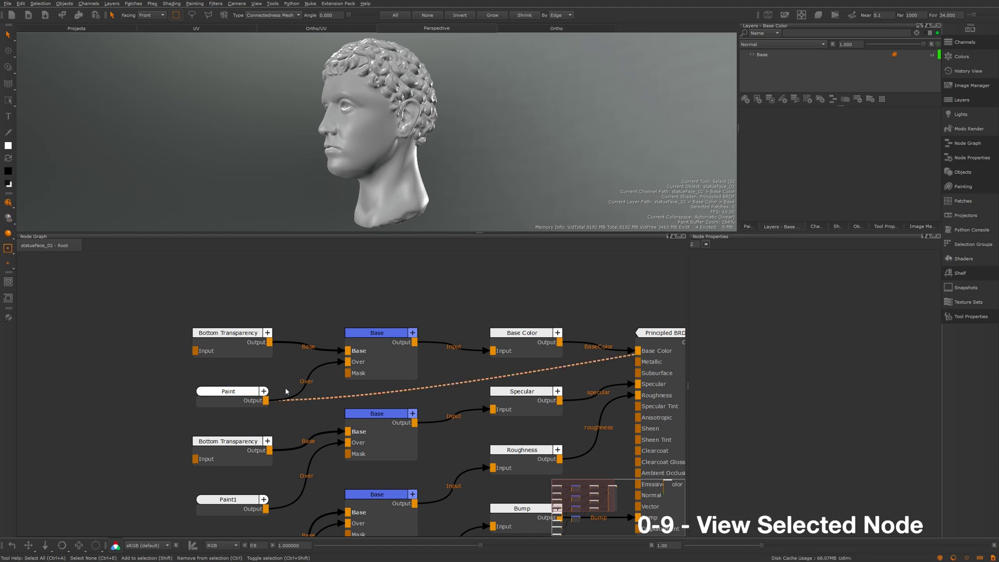
# Trace the Paint node's connection to the Viewer and examine its output on the head in an enlarged viewport
pyautogui.moveTo(444, 328); pyautogui.dragTo(125, 397, button='middle')
pyautogui.moveTo(454, 312); pyautogui.dragTo(137, 312, button='middle')
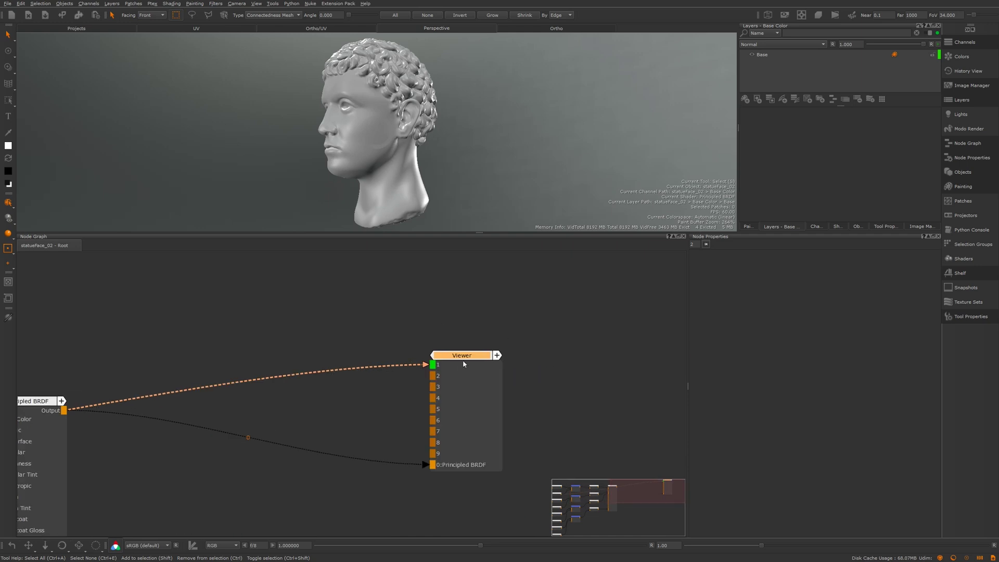
pyautogui.moveTo(463, 365); pyautogui.dragTo(543, 301, button='middle')
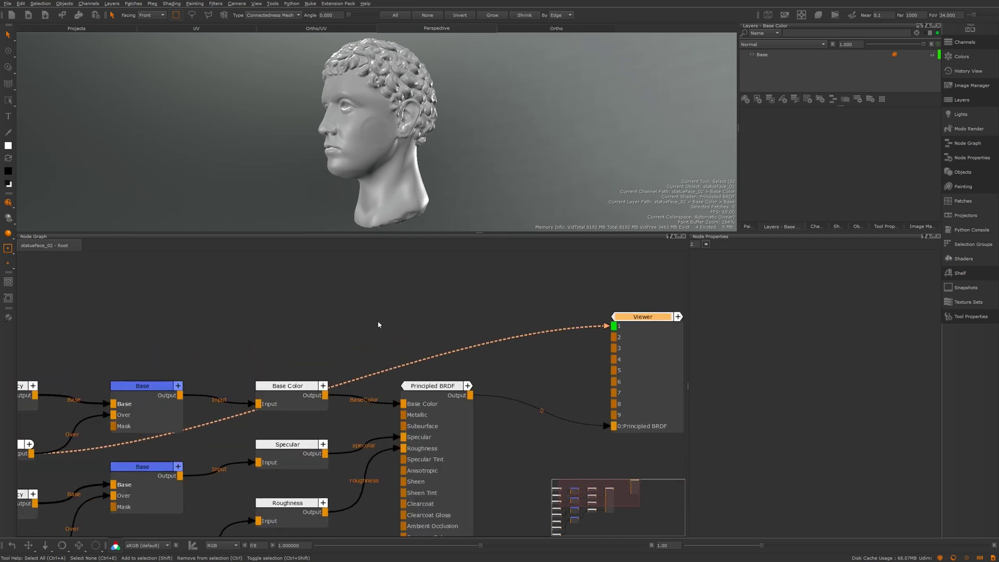
pyautogui.moveTo(378, 324); pyautogui.dragTo(667, 285, button='middle')
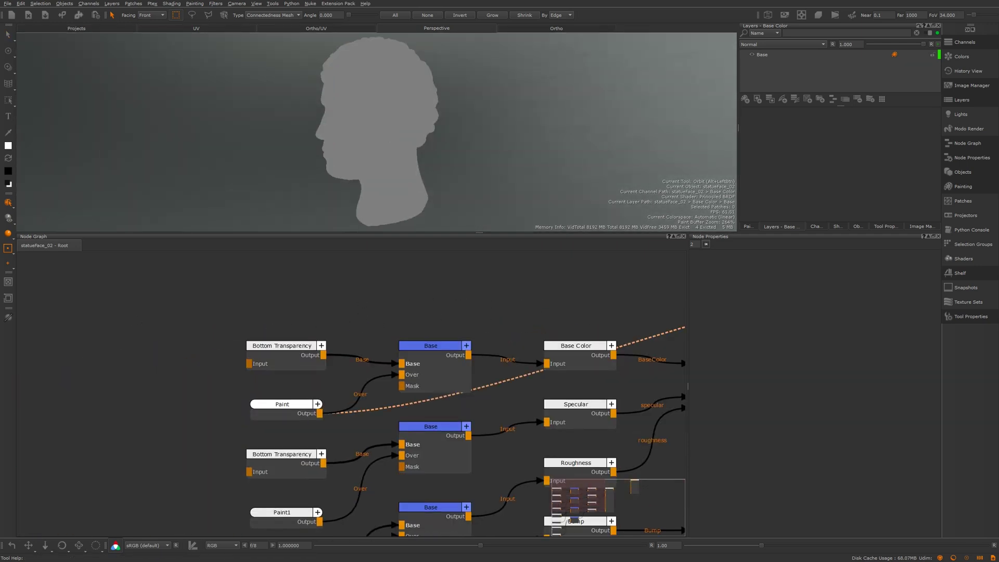
pyautogui.moveTo(480, 232); pyautogui.dragTo(480, 277)
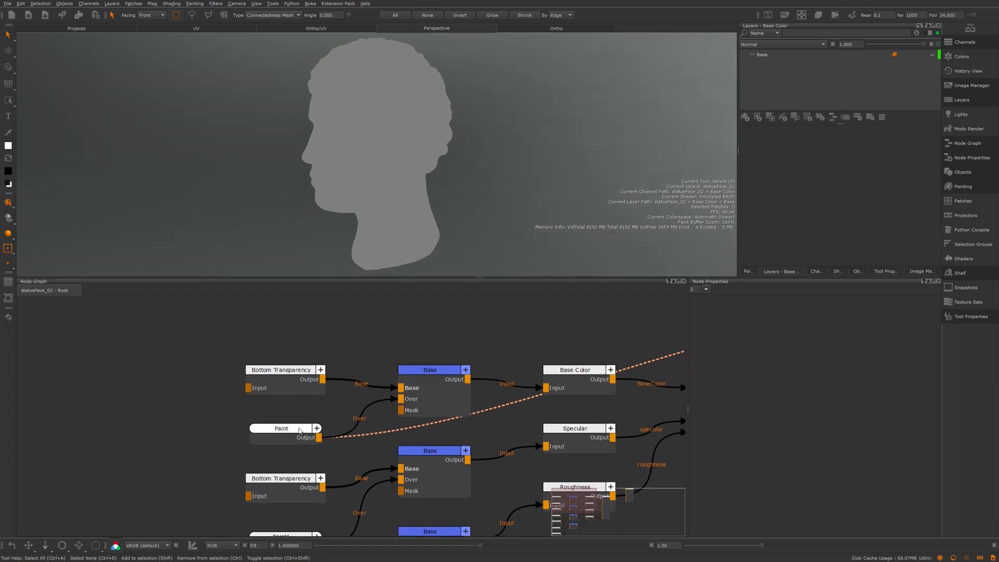
pyautogui.keyDown('alt'); pyautogui.moveTo(498, 143); pyautogui.dragTo(420, 144); pyautogui.keyUp('alt')
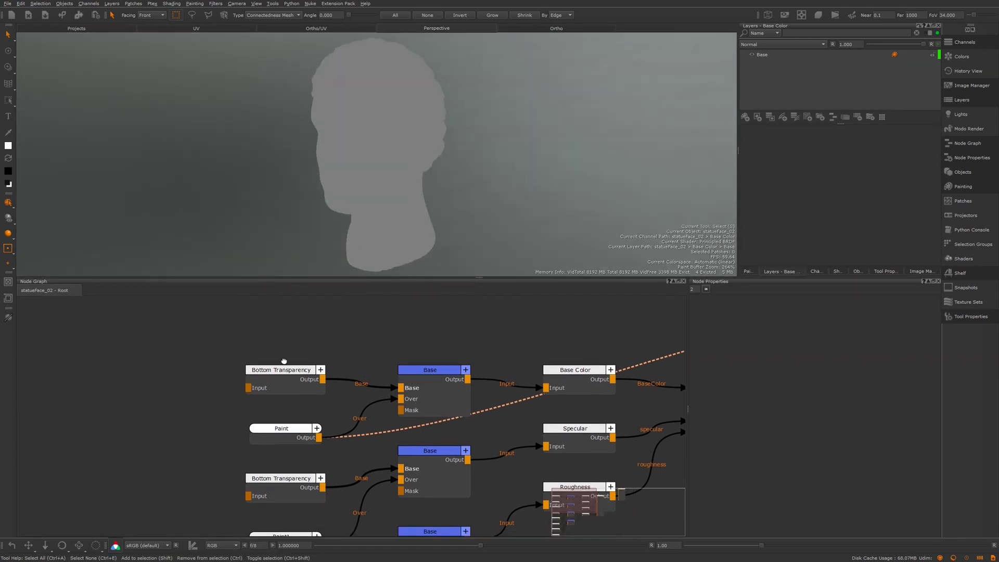
# View the Base Color channel's Bottom Transparency node through Viewer input 2 and examine its pattern around the head
pyautogui.moveTo(291, 372); pyautogui.dragTo(204, 365, button='middle')
pyautogui.click(203, 366)
pyautogui.press('2')
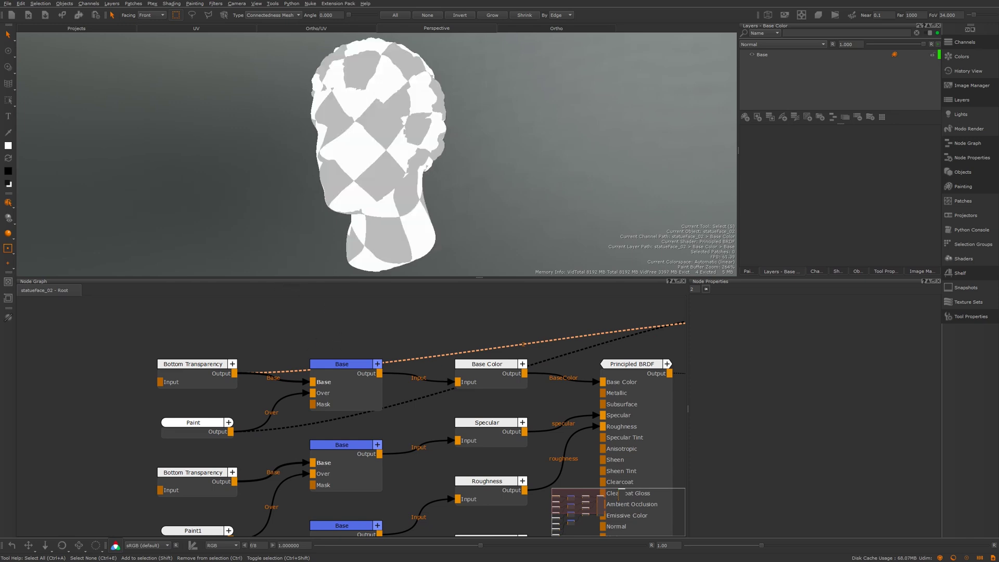
pyautogui.moveTo(346, 147)
pyautogui.keyDown('alt'); pyautogui.mouseDown()
pyautogui.moveTo(427, 138)
pyautogui.moveTo(353, 147)
pyautogui.mouseUp(); pyautogui.keyUp('alt')
pyautogui.keyDown('alt'); pyautogui.moveTo(353, 147); pyautogui.dragTo(416, 147, button='right'); pyautogui.keyUp('alt')
pyautogui.keyDown('alt'); pyautogui.moveTo(416, 147); pyautogui.dragTo(432, 128); pyautogui.keyUp('alt')
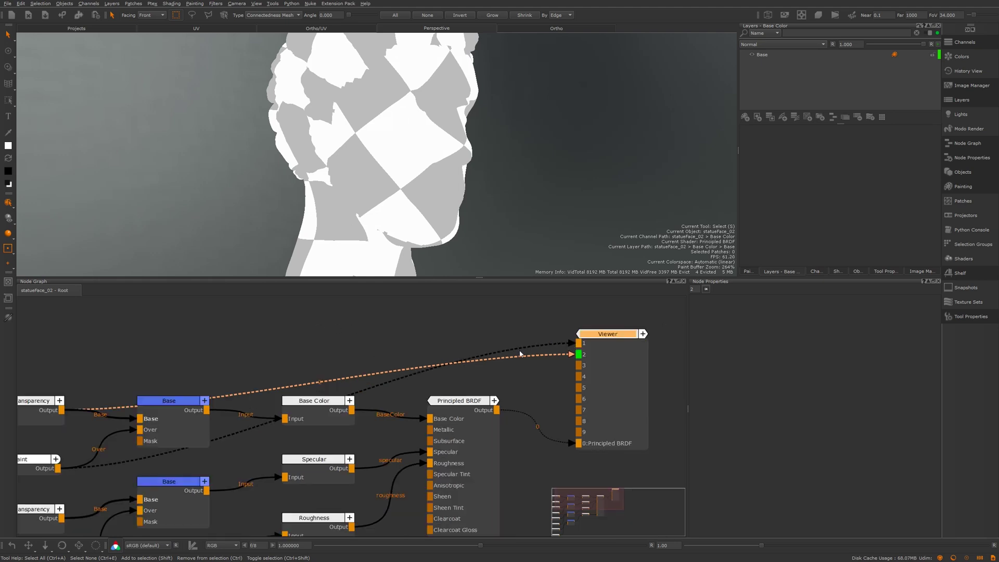
# Clear the node selection and switch the viewport back and forth between Viewer inputs 1 and 2 to compare them
pyautogui.moveTo(348, 333); pyautogui.dragTo(406, 315, button='middle')
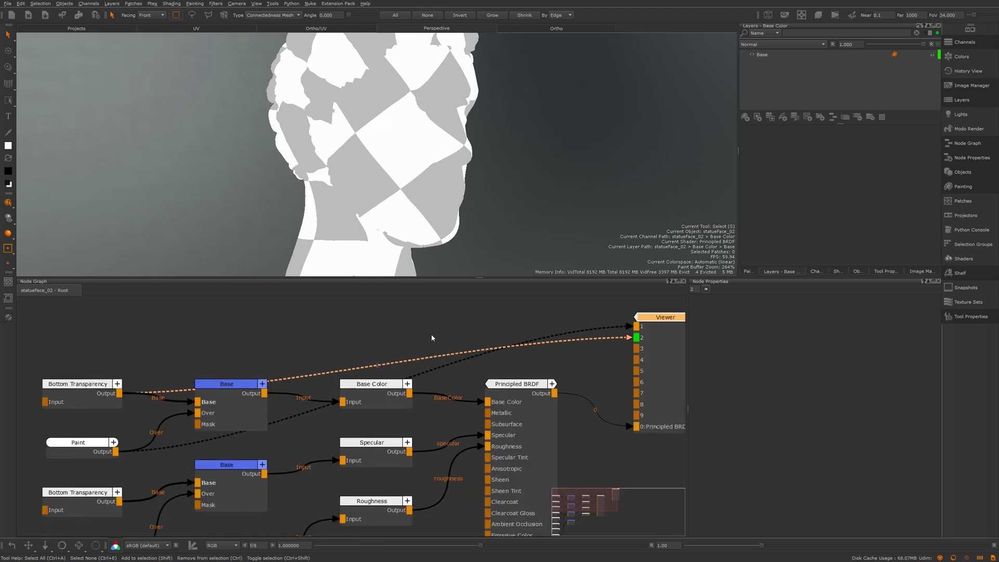
pyautogui.click(566, 317)
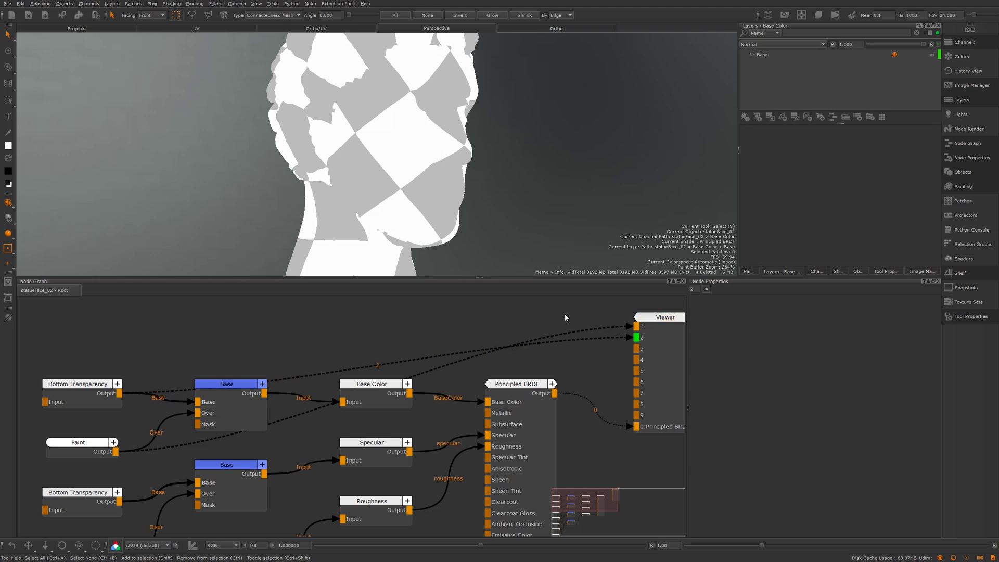
pyautogui.press('1')
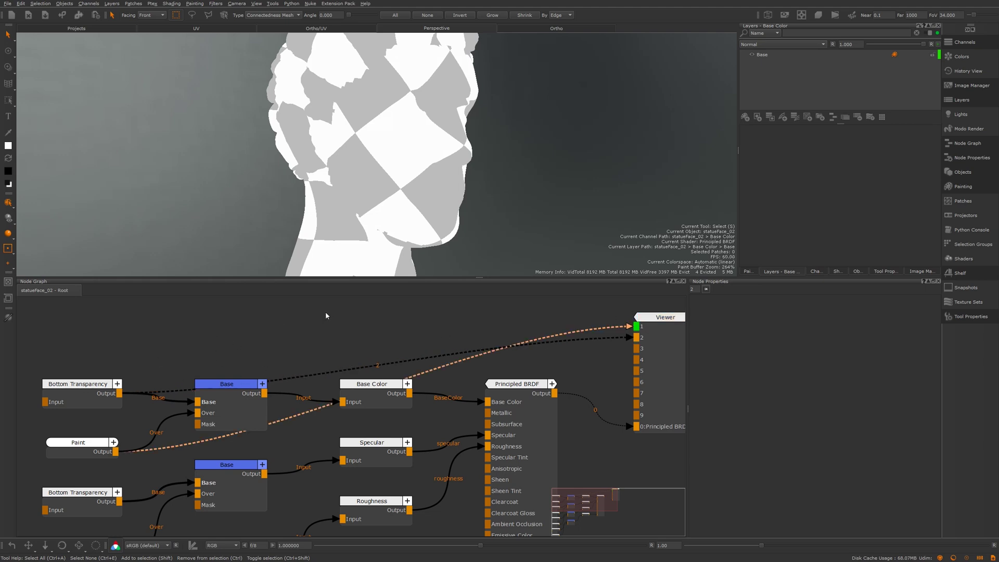
pyautogui.press('2')
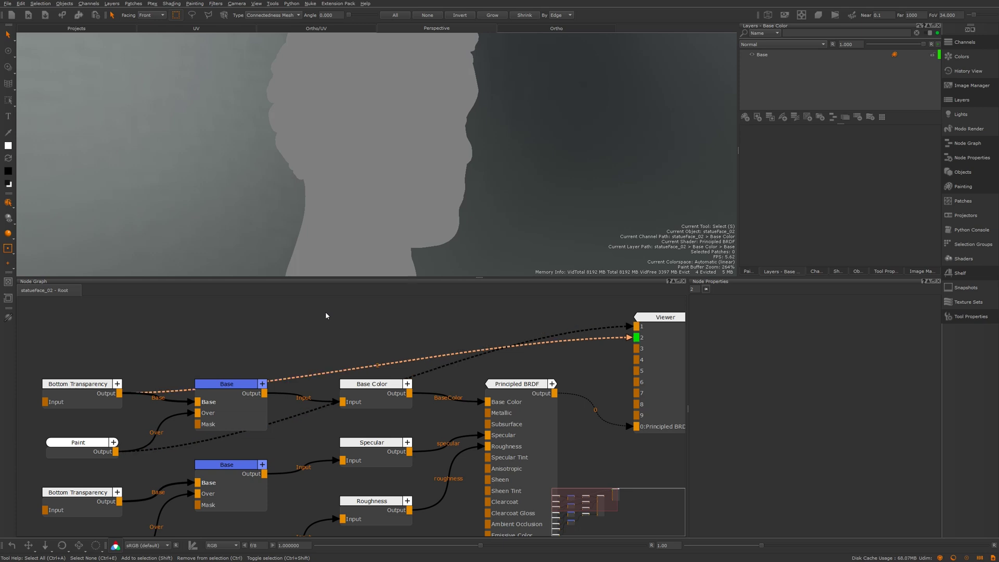
pyautogui.press('1')
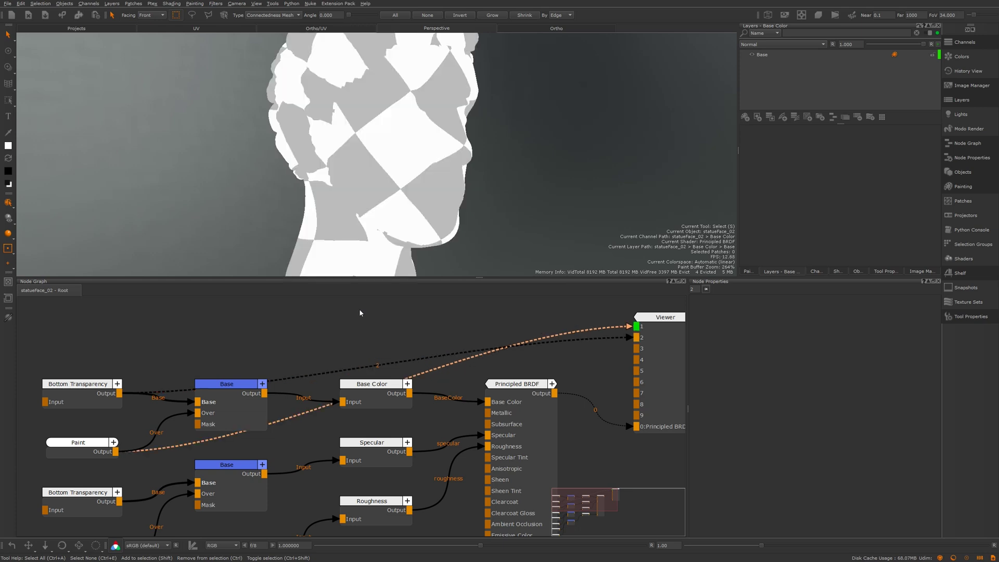
# Shift the Principled BRDF node slightly, view it through Viewer input 3 and examine the whole shaded head
pyautogui.moveTo(501, 388); pyautogui.dragTo(523, 382)
pyautogui.press('3')
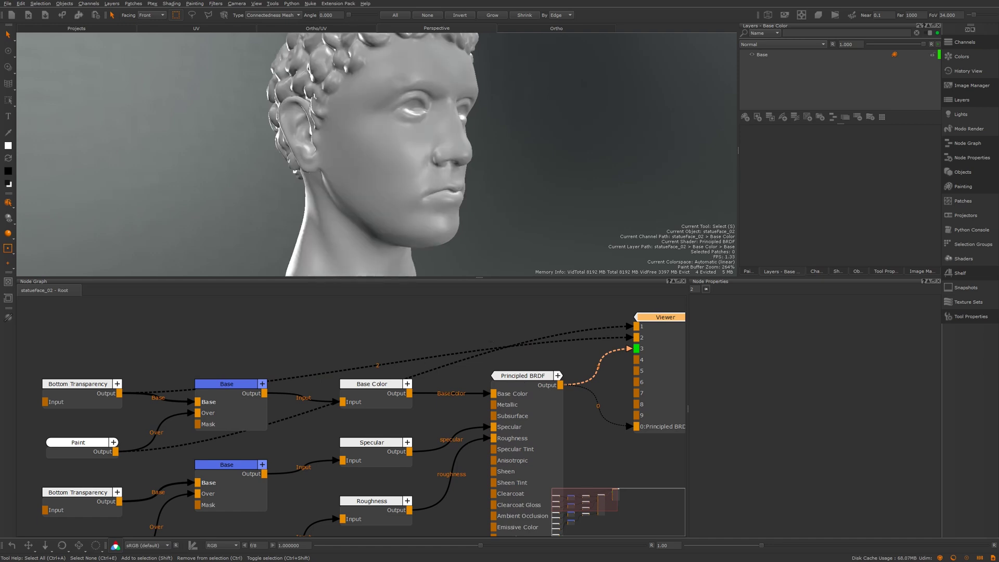
pyautogui.press('a')
pyautogui.keyDown('alt'); pyautogui.moveTo(371, 118); pyautogui.dragTo(169, 118); pyautogui.keyUp('alt')
pyautogui.click(489, 330)
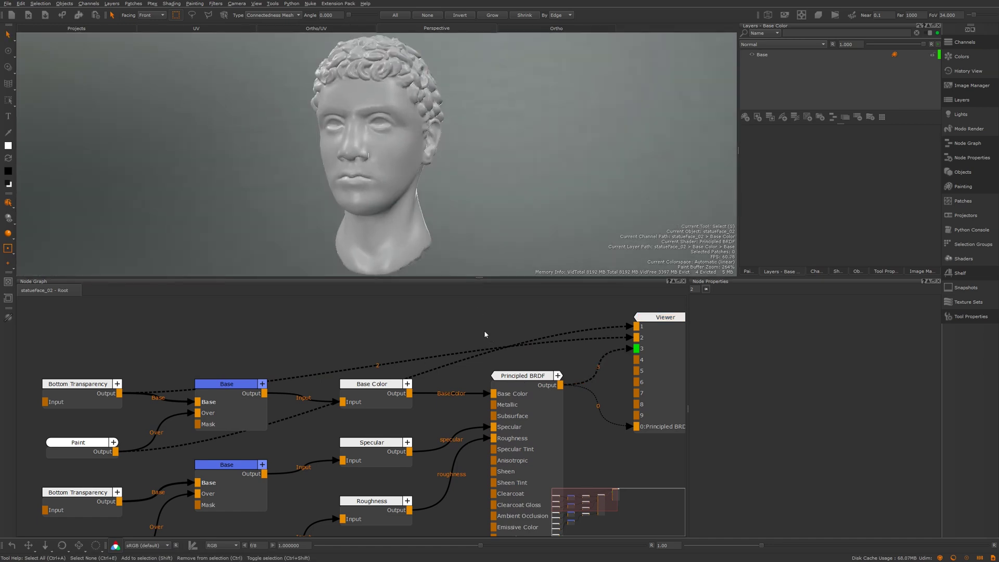
pyautogui.keyDown('alt'); pyautogui.moveTo(408, 183); pyautogui.dragTo(405, 186); pyautogui.keyUp('alt')
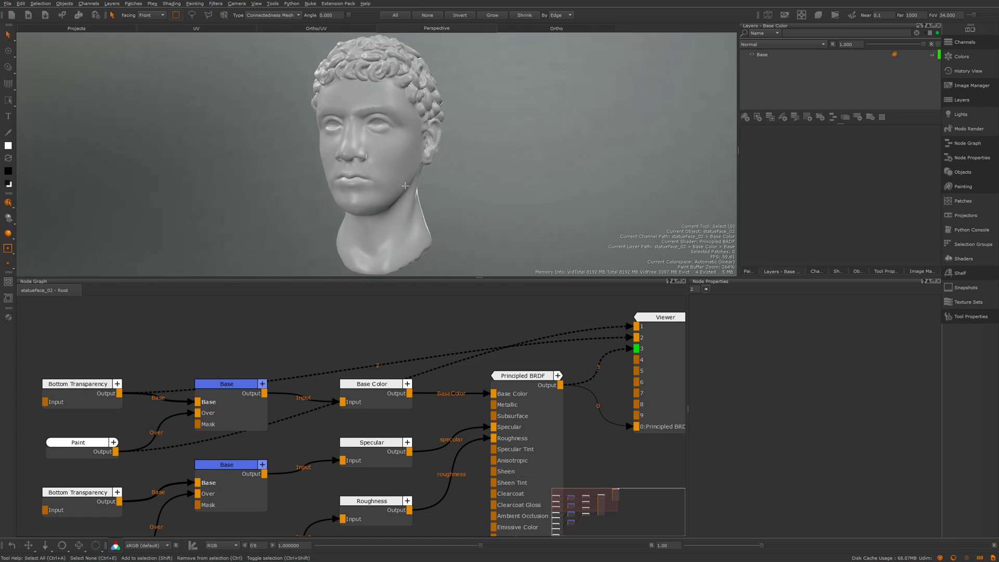
# Show Viewer input 1 and delete the Bottom Transparency, Paint and Base nodes feeding the Base Color channel
pyautogui.press('1')
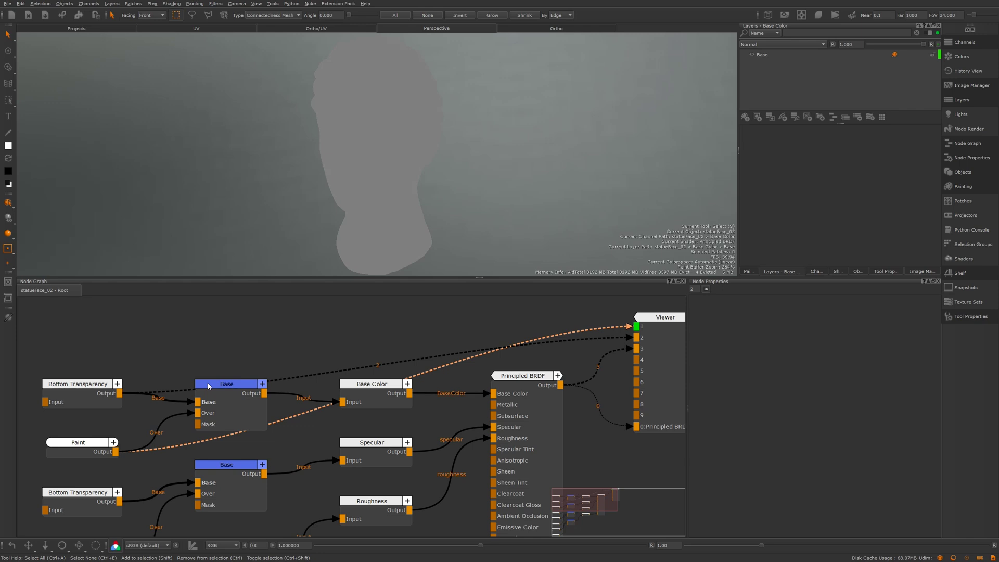
pyautogui.moveTo(237, 333)
pyautogui.mouseDown(button='middle')
pyautogui.moveTo(352, 350)
pyautogui.moveTo(310, 341)
pyautogui.mouseUp(button='middle')
pyautogui.moveTo(104, 345)
pyautogui.mouseDown()
pyautogui.moveTo(261, 451)
pyautogui.moveTo(305, 454)
pyautogui.mouseUp()
pyautogui.press('Delete')
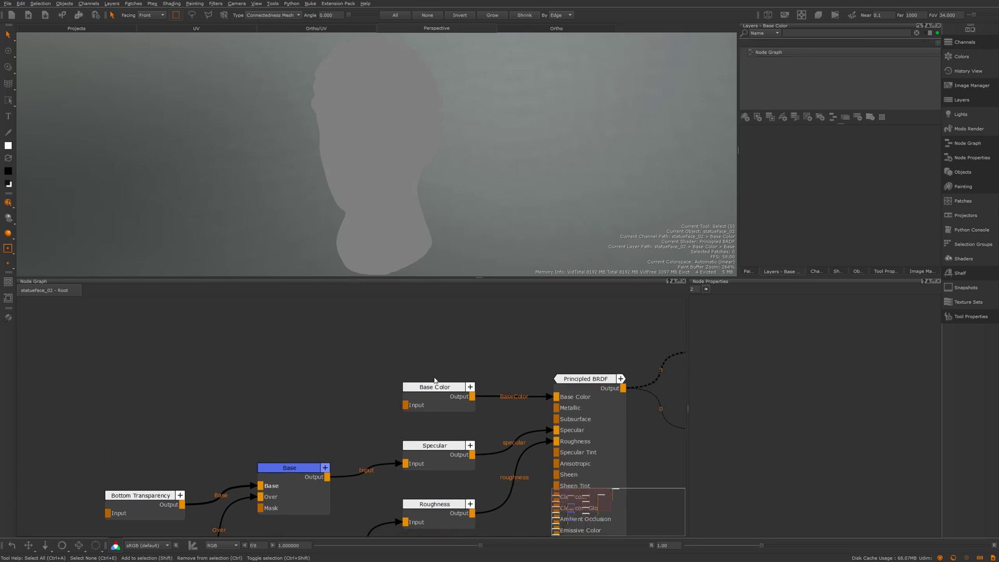
# Reposition the Base Color channel node and the Principled BRDF node slightly, keeping them connected
pyautogui.moveTo(433, 386); pyautogui.dragTo(431, 396)
pyautogui.moveTo(383, 352); pyautogui.dragTo(542, 382, button='middle')
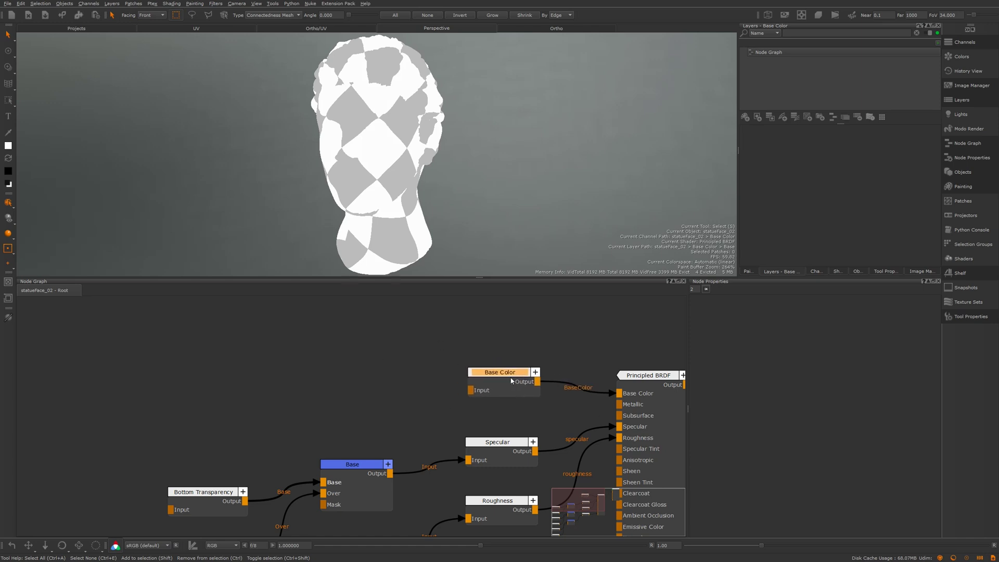
pyautogui.scroll(3, 531, 378)
pyautogui.moveTo(569, 374); pyautogui.dragTo(578, 365)
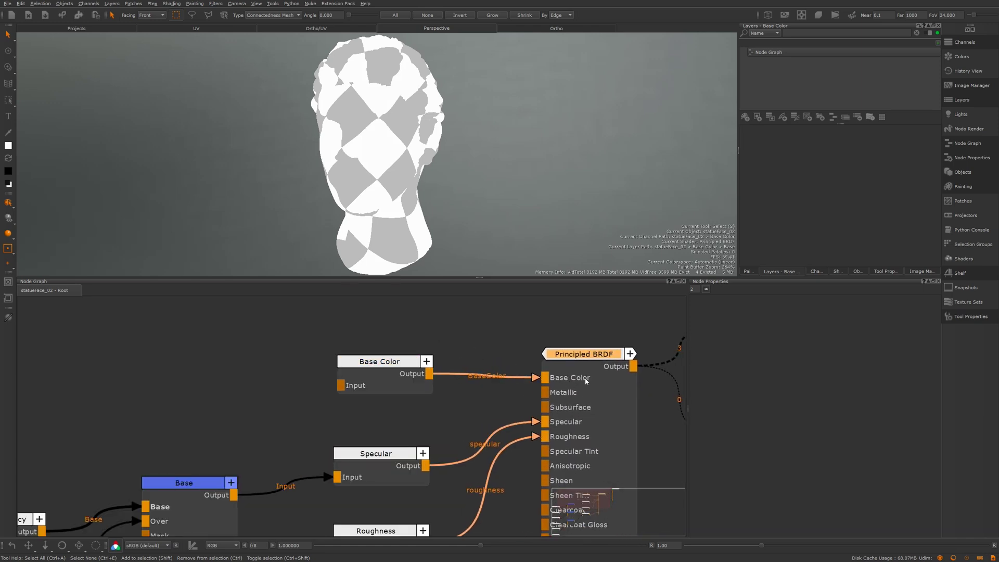
pyautogui.moveTo(534, 361); pyautogui.dragTo(562, 381, button='middle')
pyautogui.moveTo(463, 360); pyautogui.dragTo(511, 376, button='middle')
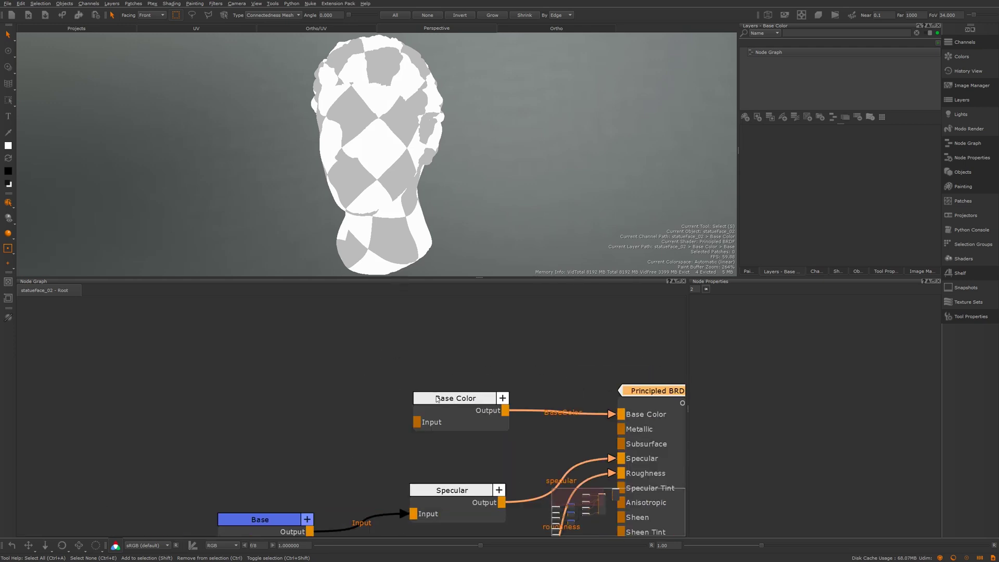
pyautogui.moveTo(439, 399); pyautogui.dragTo(445, 399)
pyautogui.moveTo(581, 376); pyautogui.dragTo(488, 370, button='middle')
pyautogui.moveTo(556, 391); pyautogui.dragTo(570, 389)
pyautogui.moveTo(150, 368); pyautogui.dragTo(369, 363, button='middle')
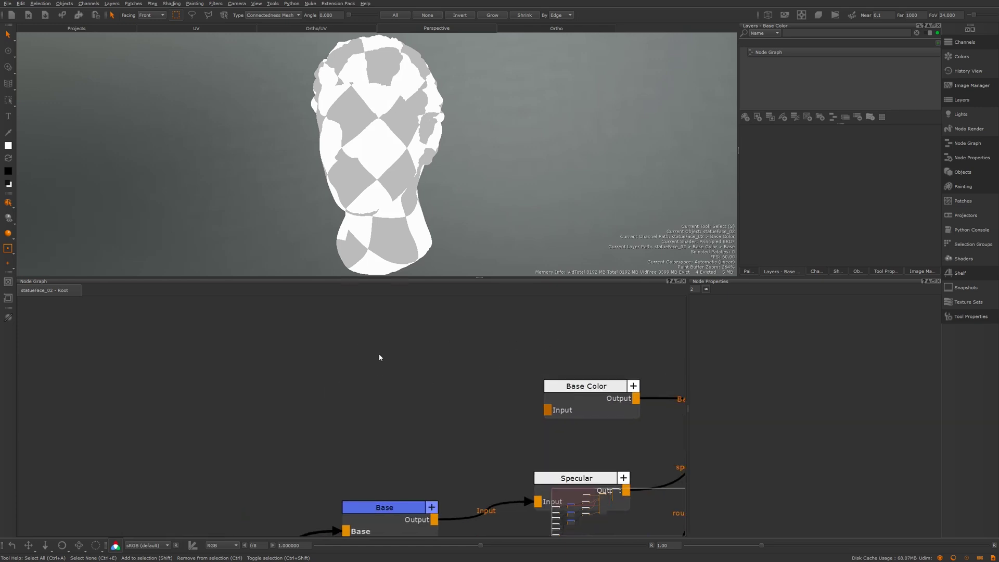
# Browse the node creation categories, including Basic, Manifold, Procedural noise, Math and Filter, without adding a node
pyautogui.rightClick(291, 315)
pyautogui.moveTo(324, 382)
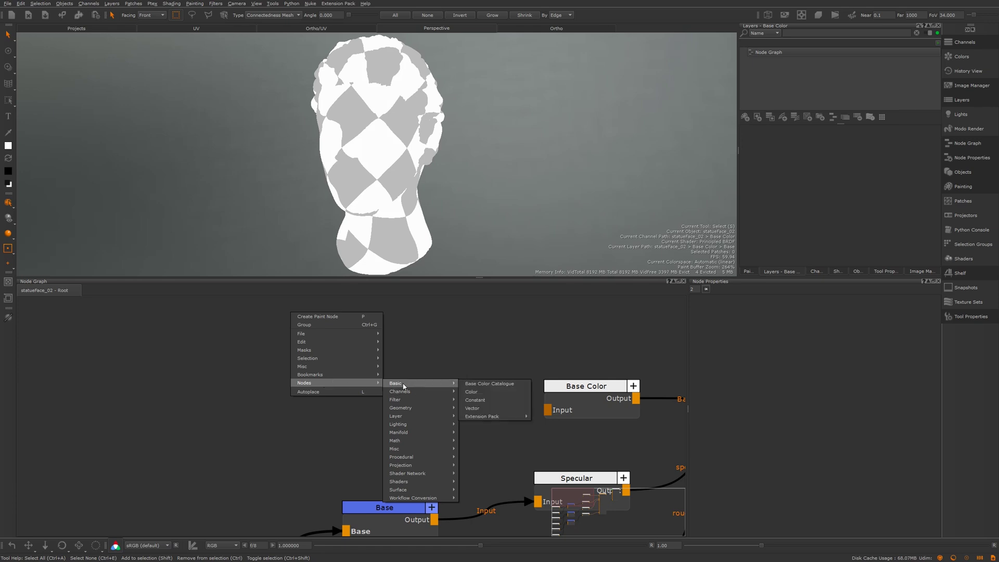
pyautogui.moveTo(413, 494)
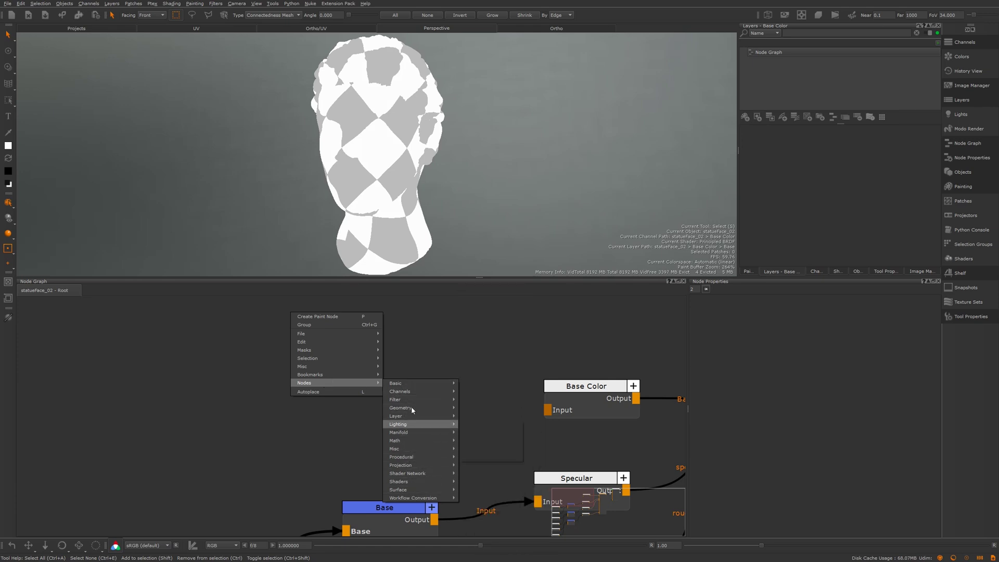
pyautogui.moveTo(409, 440)
pyautogui.moveTo(399, 383)
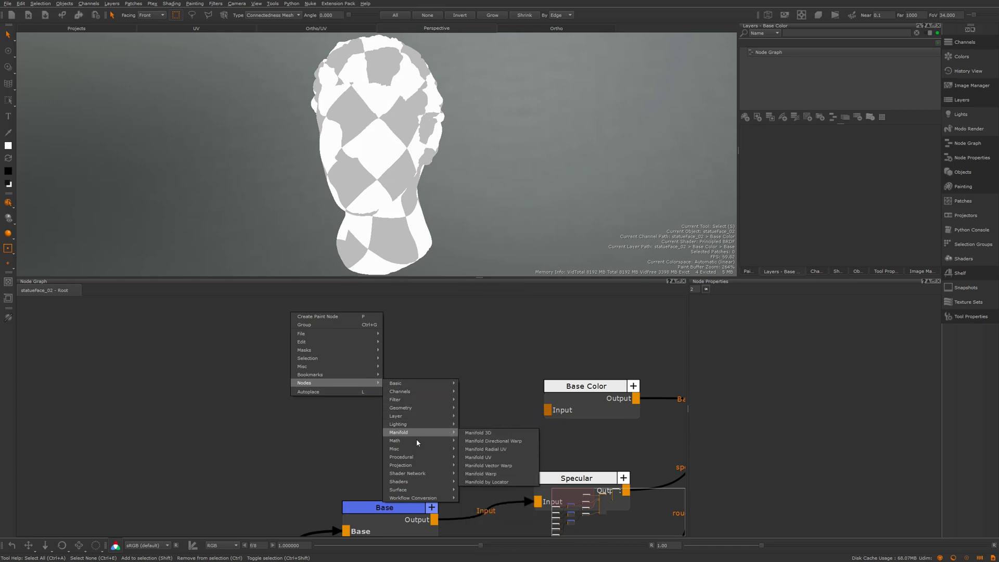
pyautogui.moveTo(420, 467)
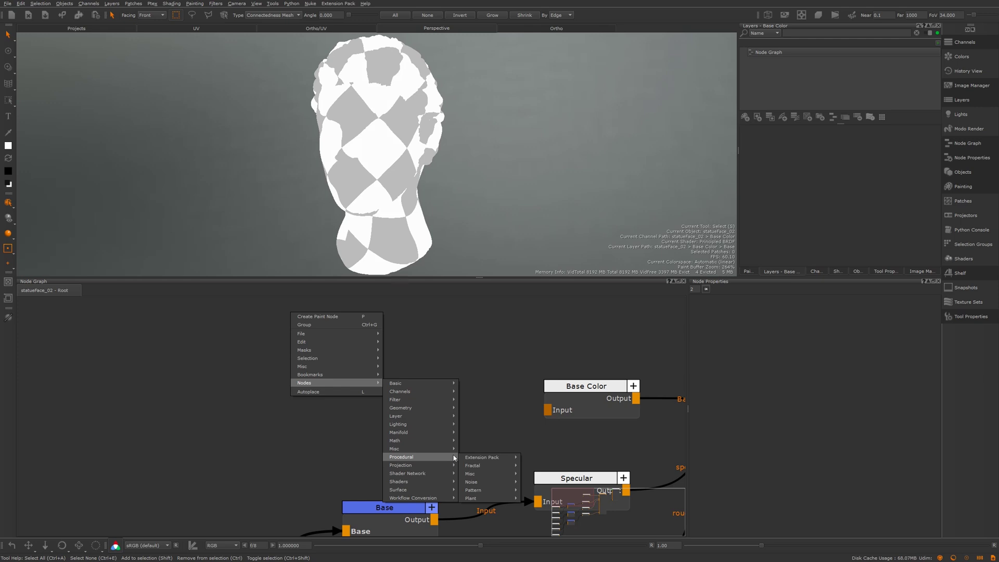
pyautogui.moveTo(485, 467)
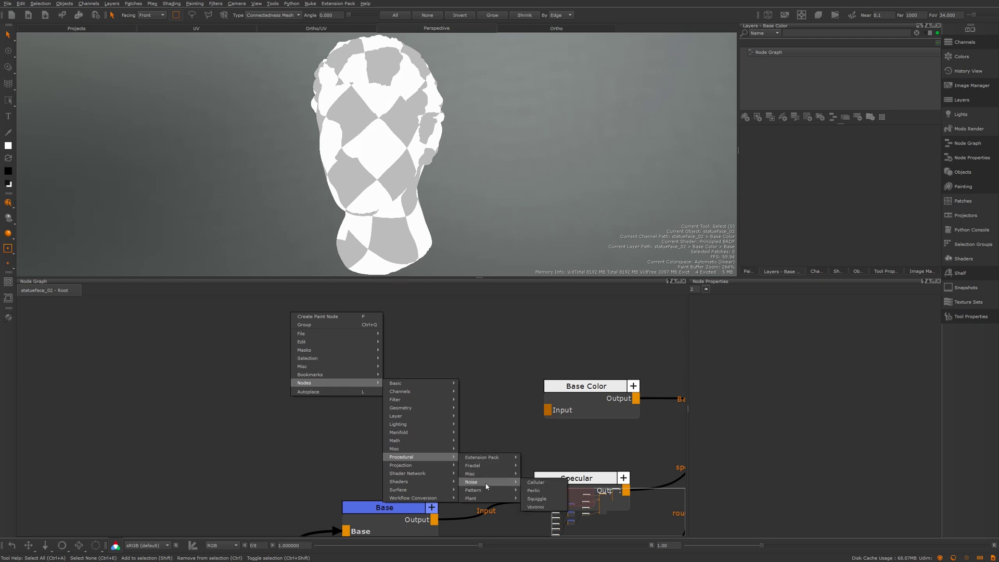
pyautogui.moveTo(500, 484)
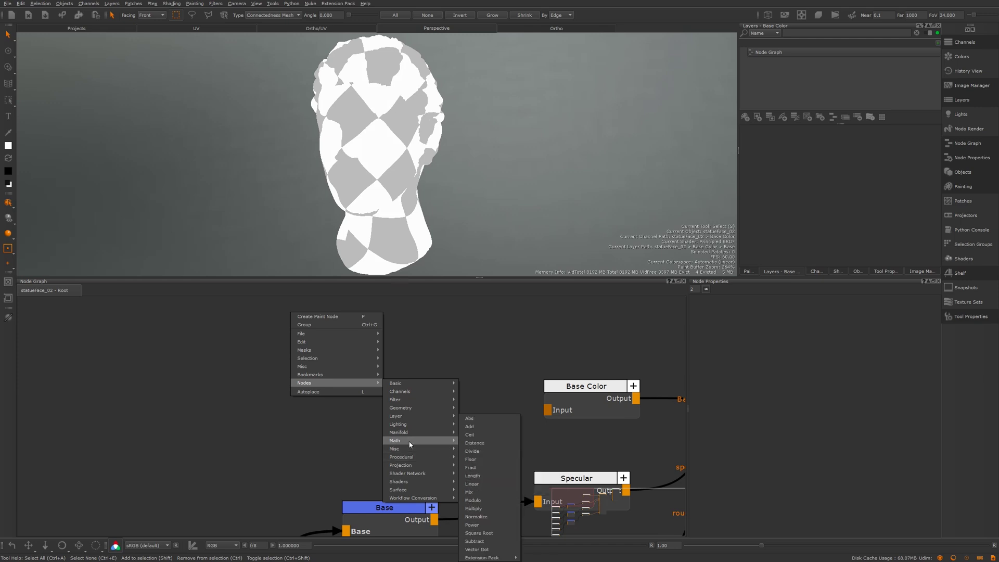
pyautogui.moveTo(412, 404)
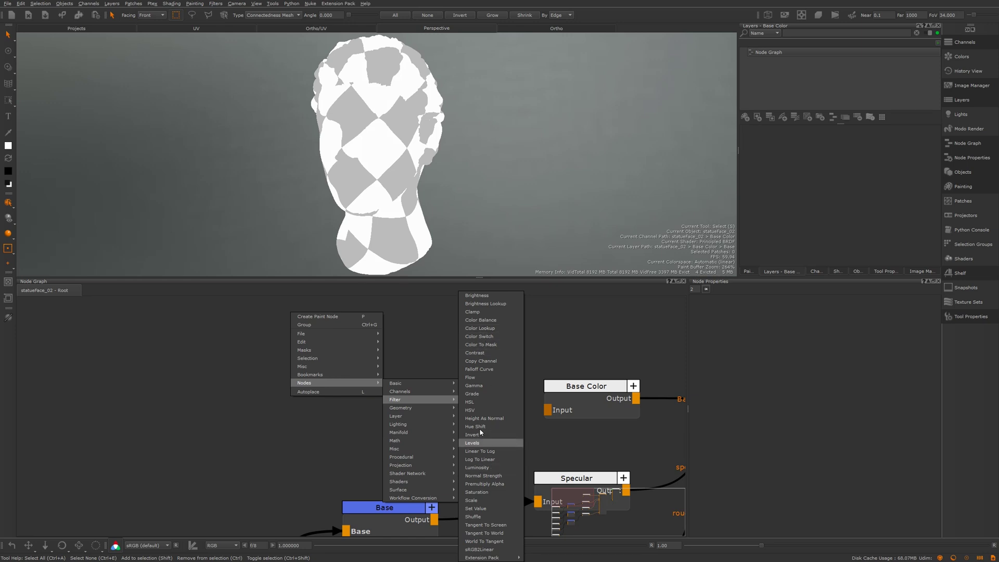
pyautogui.click(428, 338)
# Create a Color node, place it ahead of the Base Color channel node and view it through Viewer input 1
pyautogui.moveTo(429, 339)
pyautogui.mouseDown(button='middle')
pyautogui.moveTo(416, 358)
pyautogui.moveTo(429, 351)
pyautogui.mouseUp(button='middle')
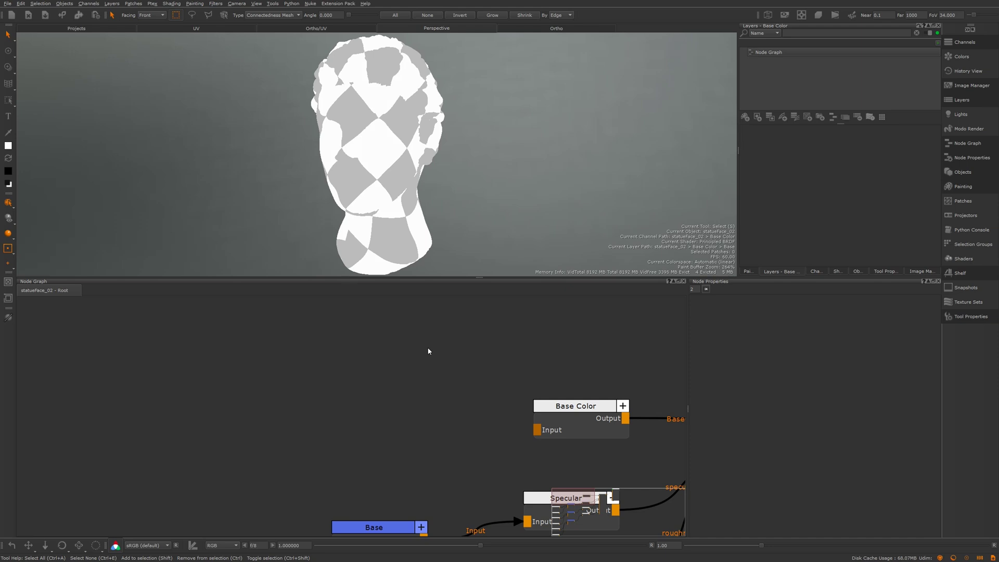
pyautogui.press('Tab')
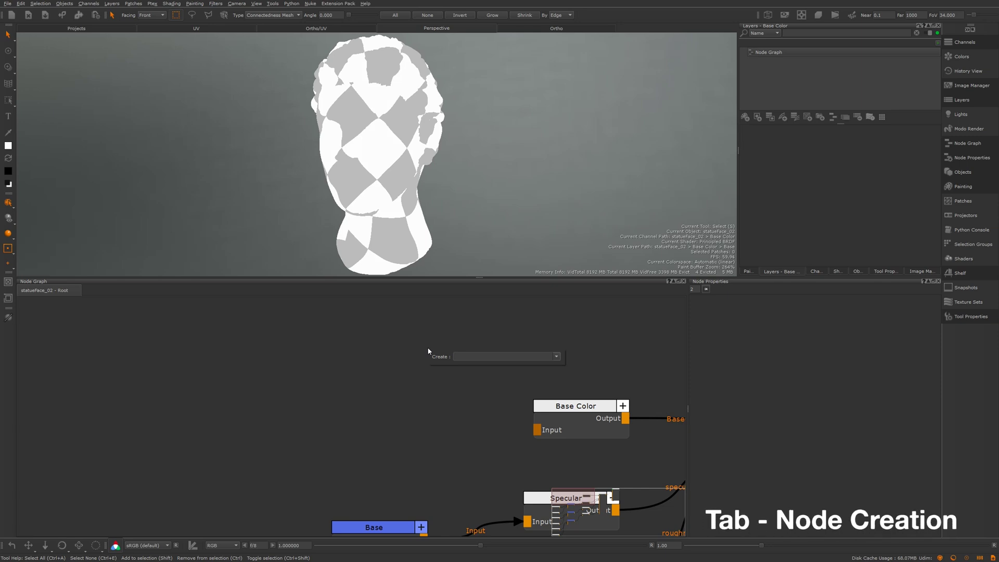
pyautogui.write('co')
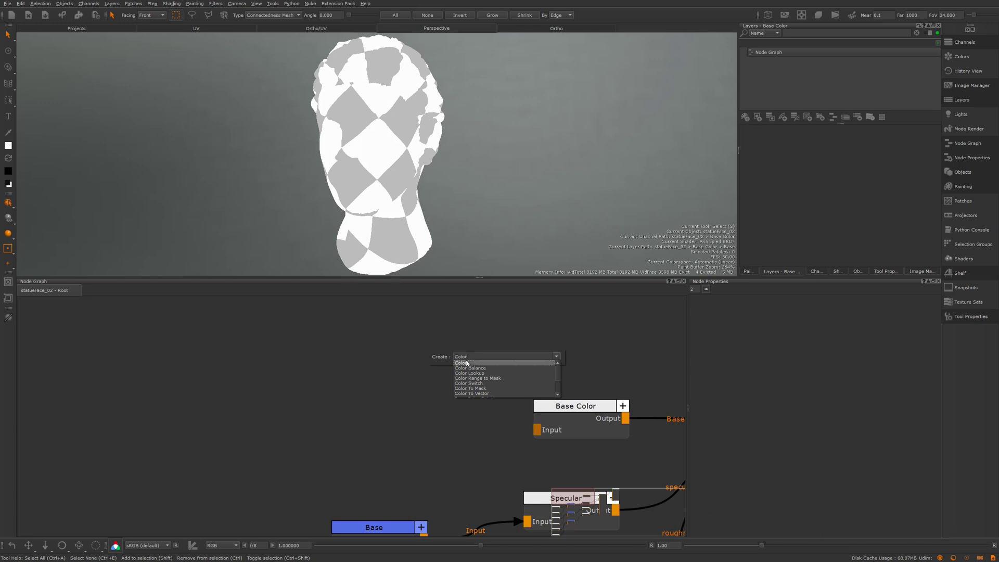
pyautogui.press('Down')
pyautogui.press('Up')
pyautogui.press('Return')
pyautogui.moveTo(232, 404); pyautogui.dragTo(270, 405)
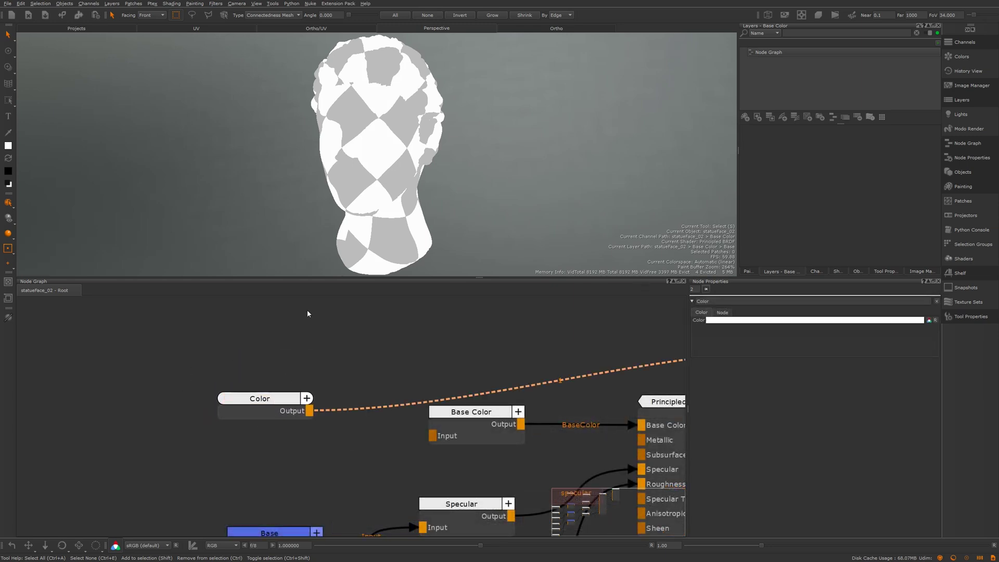
# Set the Color node's color to a pale, slightly darkened yellow by lowering its blue and value
pyautogui.click(749, 321)
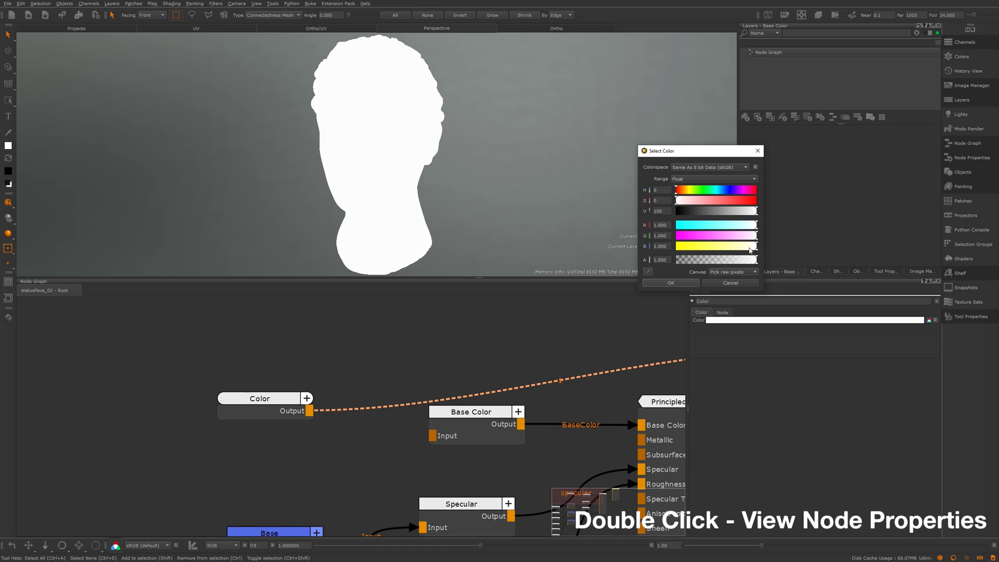
pyautogui.moveTo(750, 249); pyautogui.dragTo(739, 249)
pyautogui.moveTo(744, 213); pyautogui.dragTo(739, 213)
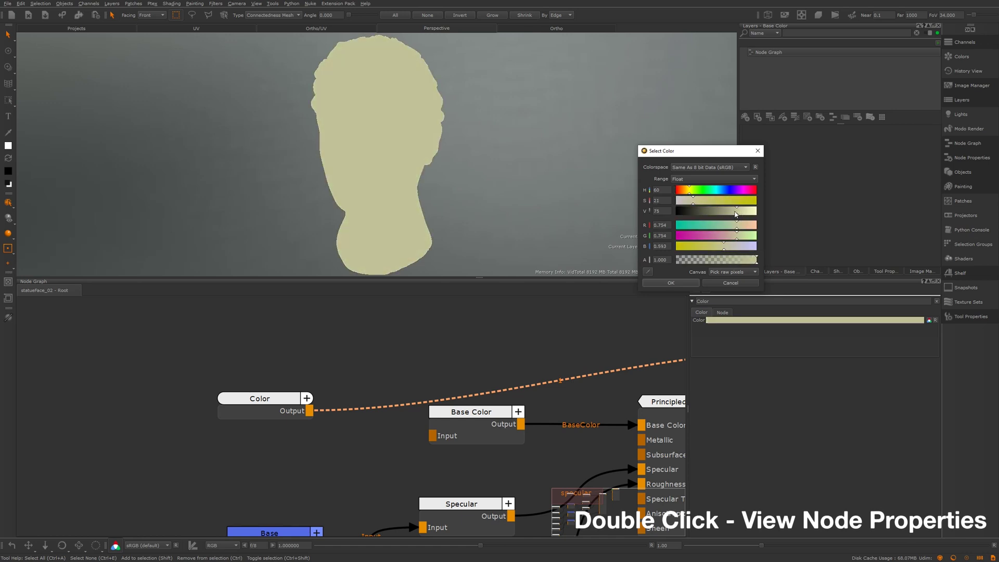
pyautogui.click(672, 284)
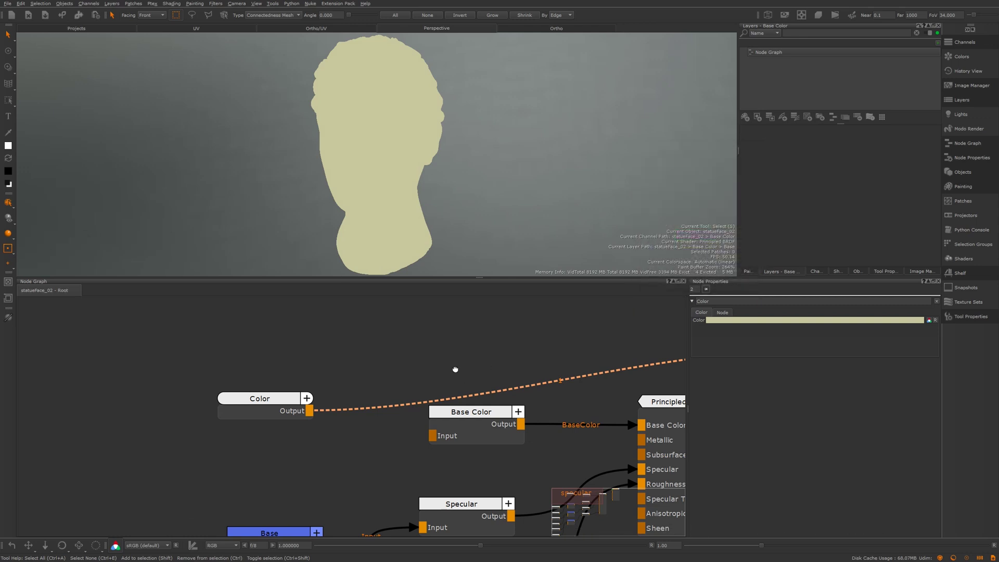
# Connect the Color node's output to the Base Color channel node's input and adjust the Color node's position slightly
pyautogui.moveTo(448, 389); pyautogui.dragTo(428, 365, button='middle')
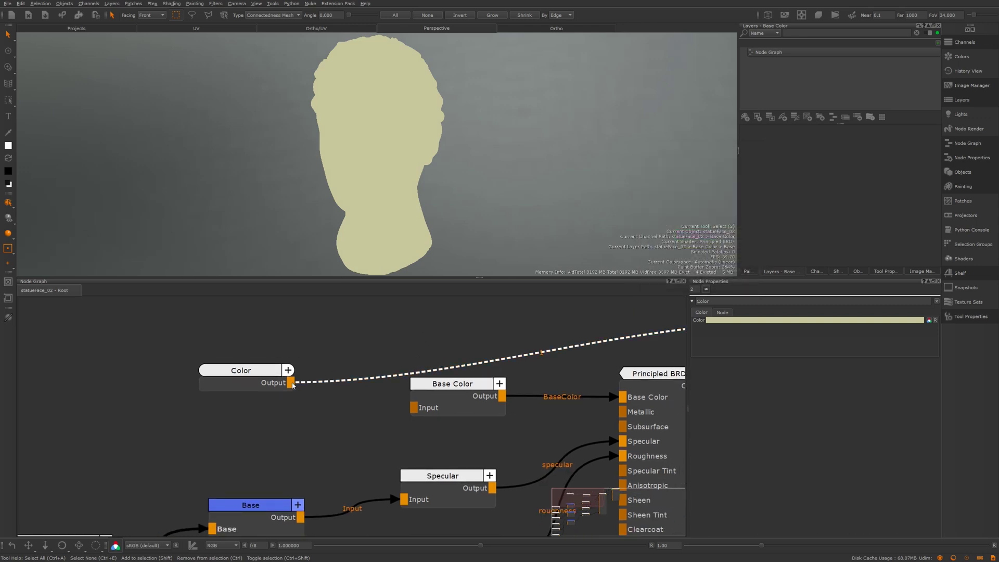
pyautogui.moveTo(295, 384); pyautogui.dragTo(414, 408)
pyautogui.moveTo(260, 381); pyautogui.dragTo(255, 388)
# View the Principled BRDF node through Viewer input 1 and examine the shaded head from another angle
pyautogui.moveTo(542, 374); pyautogui.dragTo(490, 376, button='middle')
pyautogui.click(609, 374)
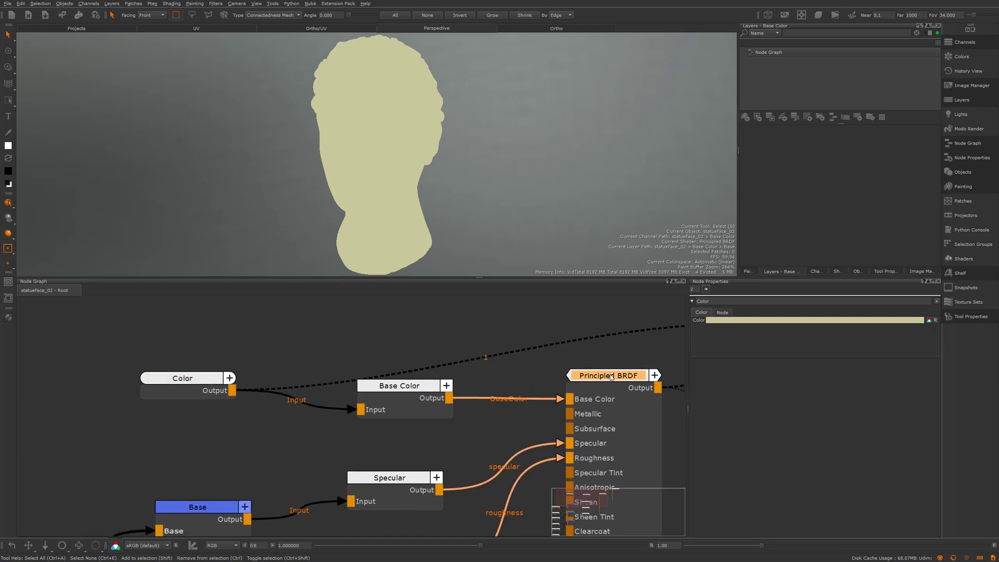
pyautogui.press('1')
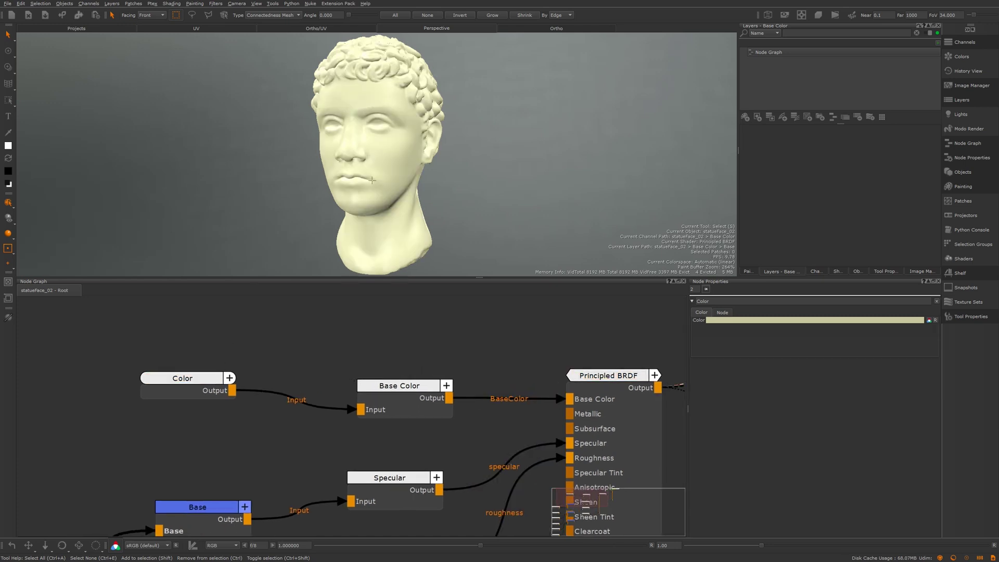
pyautogui.keyDown('alt'); pyautogui.moveTo(393, 175); pyautogui.dragTo(263, 164); pyautogui.keyUp('alt')
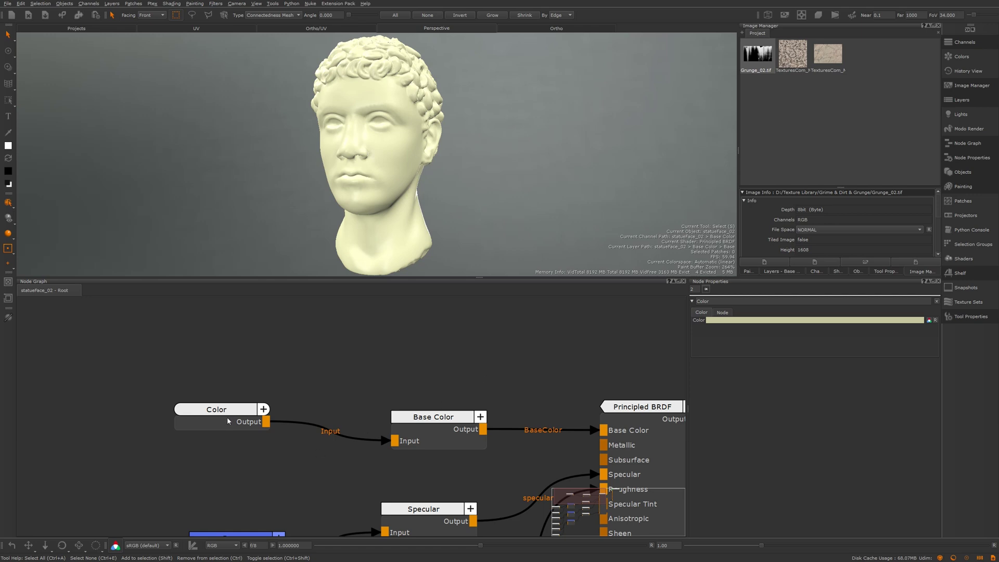
# Create a second Color node and place it just below the first one
pyautogui.moveTo(235, 457); pyautogui.dragTo(328, 436, button='middle')
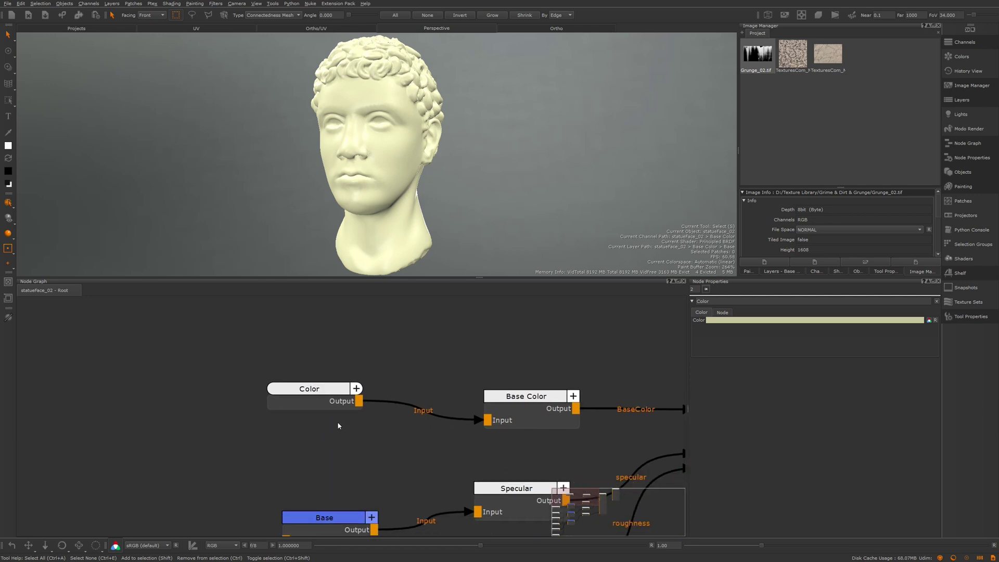
pyautogui.press('Tab')
pyautogui.write('col')
pyautogui.press('Down')
pyautogui.press('Return')
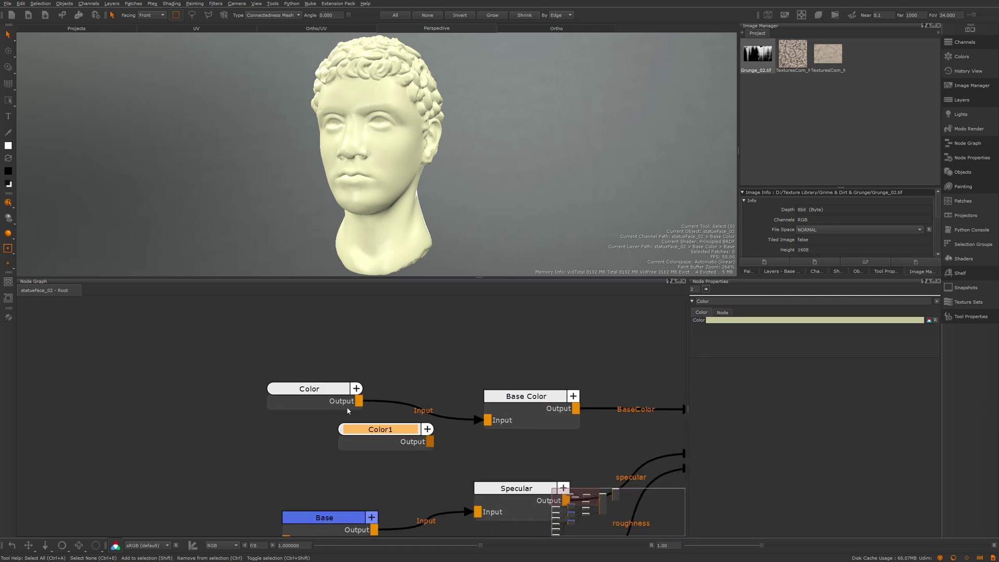
pyautogui.moveTo(392, 432); pyautogui.dragTo(358, 427)
# Open the Color1 node's properties and set its color to a dark brown with hue 43
pyautogui.doubleClick(358, 427)
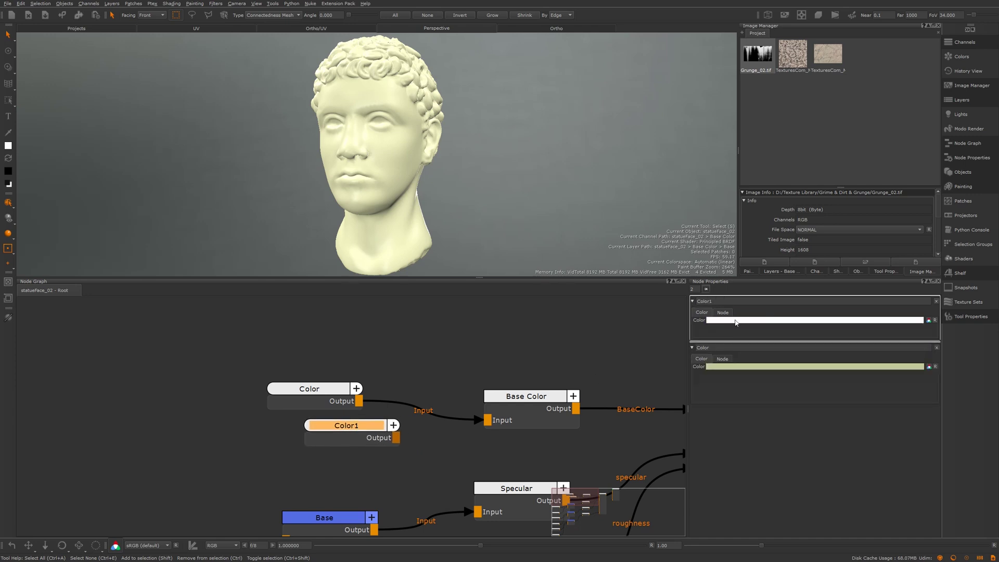
pyautogui.click(776, 321)
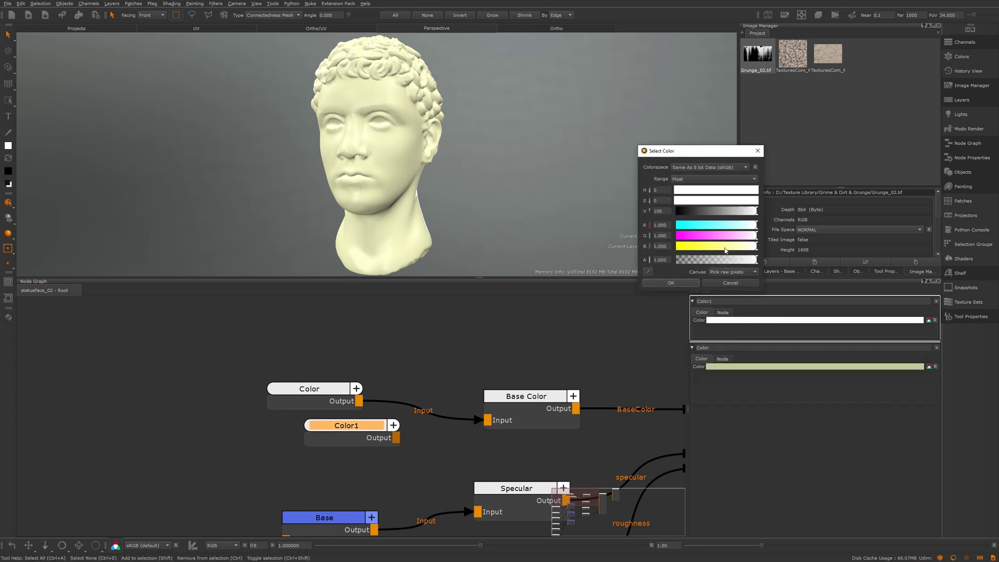
pyautogui.click(710, 212)
pyautogui.moveTo(700, 252); pyautogui.dragTo(689, 251)
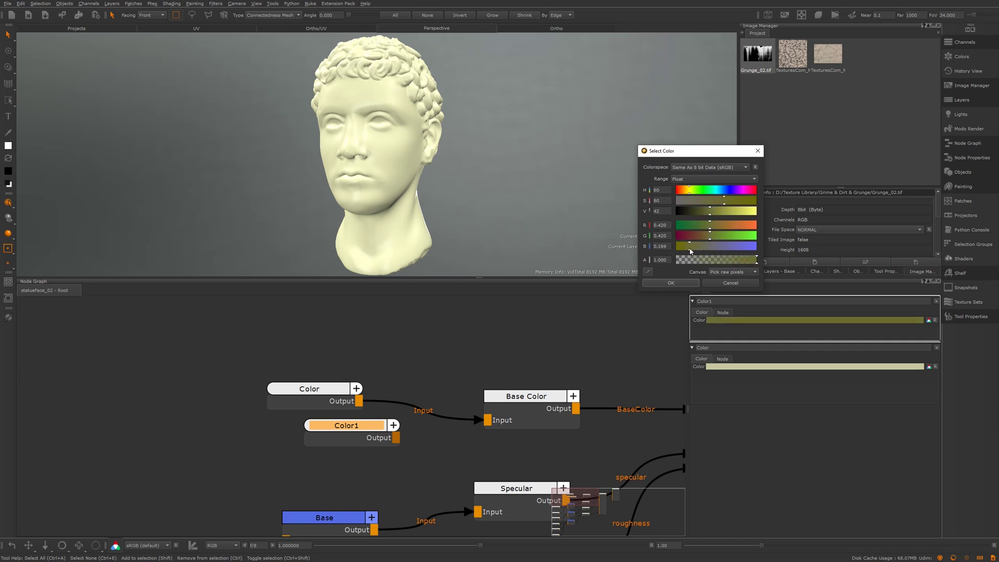
pyautogui.click(685, 190)
pyautogui.click(695, 210)
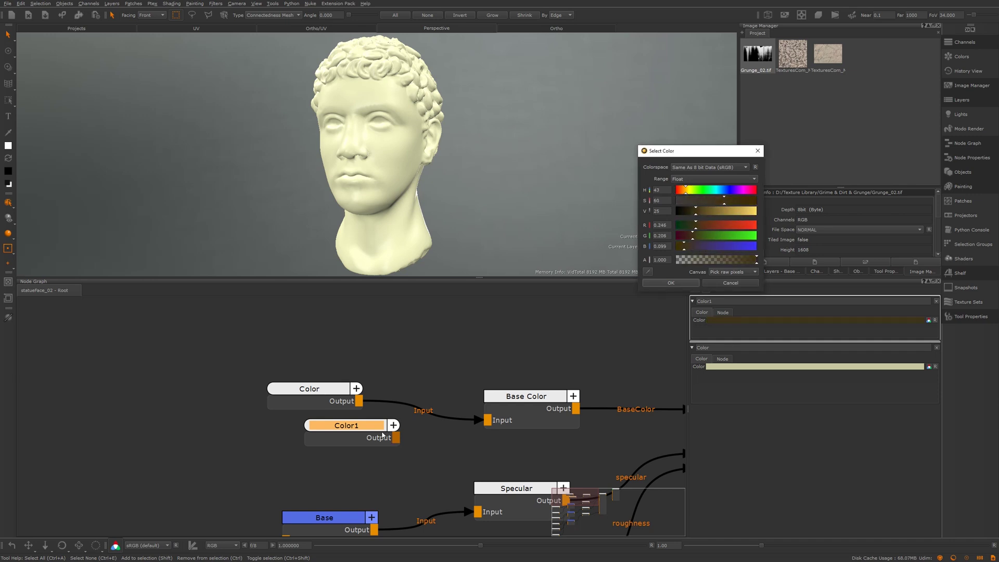
pyautogui.click(680, 285)
# Spread the Base Color channel node and the first Color node apart to leave space around Color1
pyautogui.moveTo(436, 383); pyautogui.dragTo(463, 358, button='middle')
pyautogui.scroll(2, 462, 357)
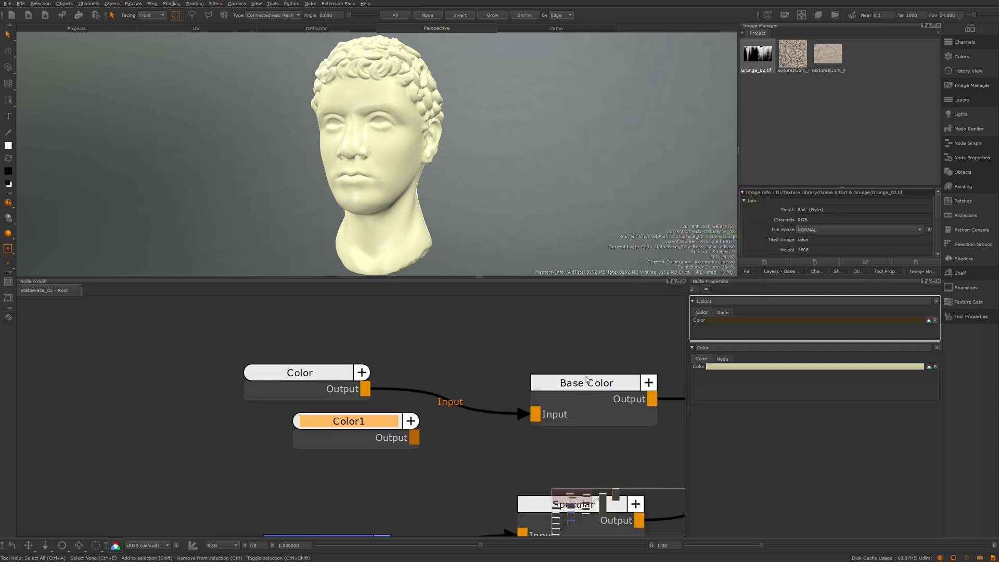
pyautogui.moveTo(586, 379); pyautogui.dragTo(586, 349)
pyautogui.moveTo(586, 349); pyautogui.dragTo(549, 373, button='middle')
pyautogui.moveTo(260, 395); pyautogui.dragTo(231, 377)
# Try feeding Base Color from Color1, undo that connection, and move the Base Color node farther from the Color nodes
pyautogui.moveTo(285, 454); pyautogui.dragTo(510, 410)
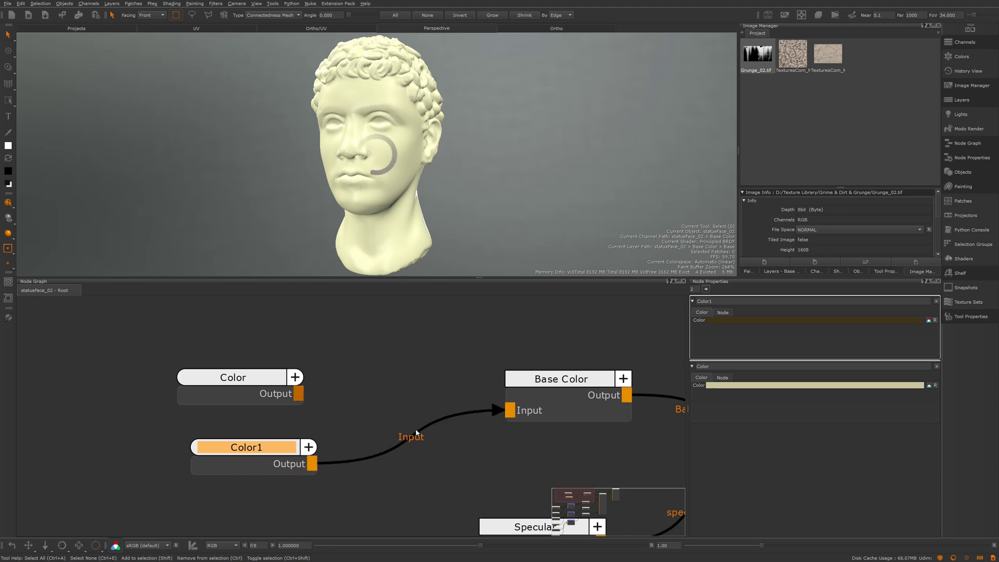
pyautogui.hotkey('ctrl', 'z')
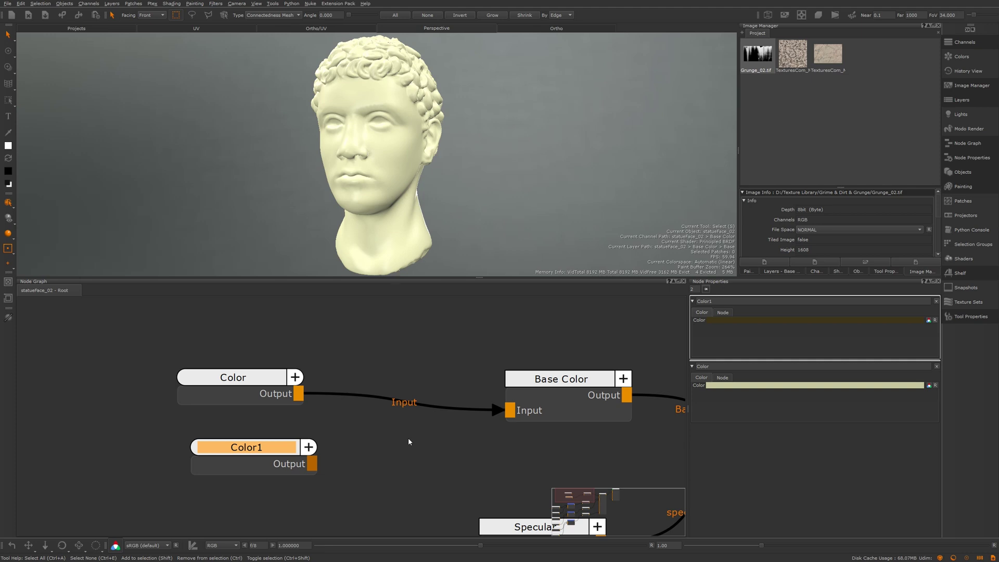
pyautogui.moveTo(562, 378); pyautogui.dragTo(616, 377)
pyautogui.click(415, 340)
pyautogui.press('Tab')
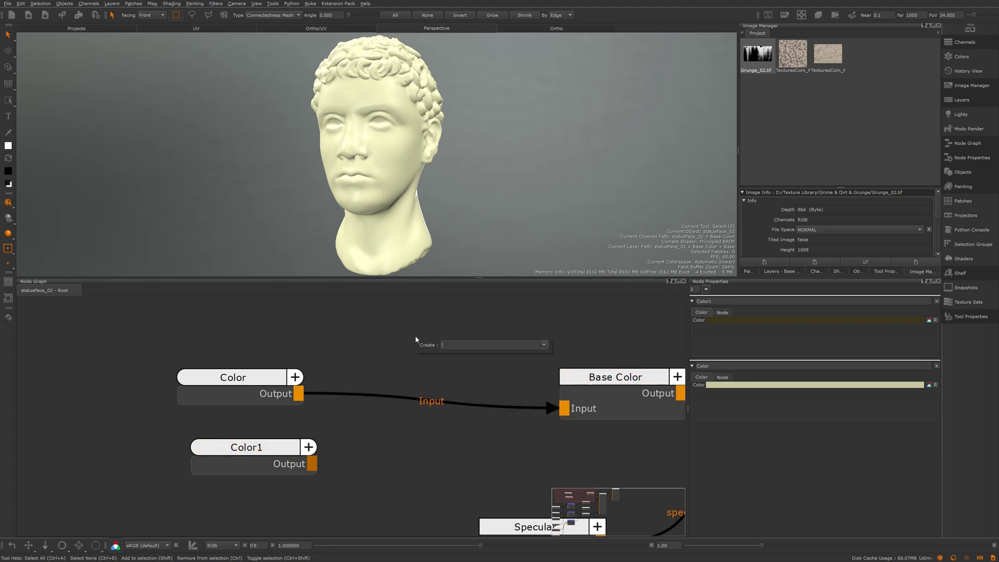
pyautogui.write('mer')
pyautogui.press('Down')
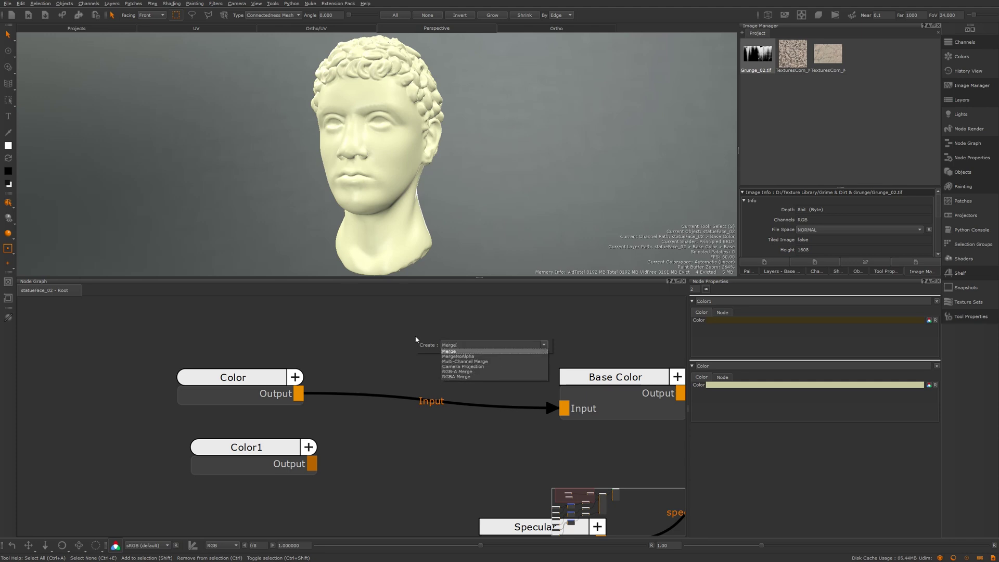
pyautogui.press('Escape')
pyautogui.press('Escape')
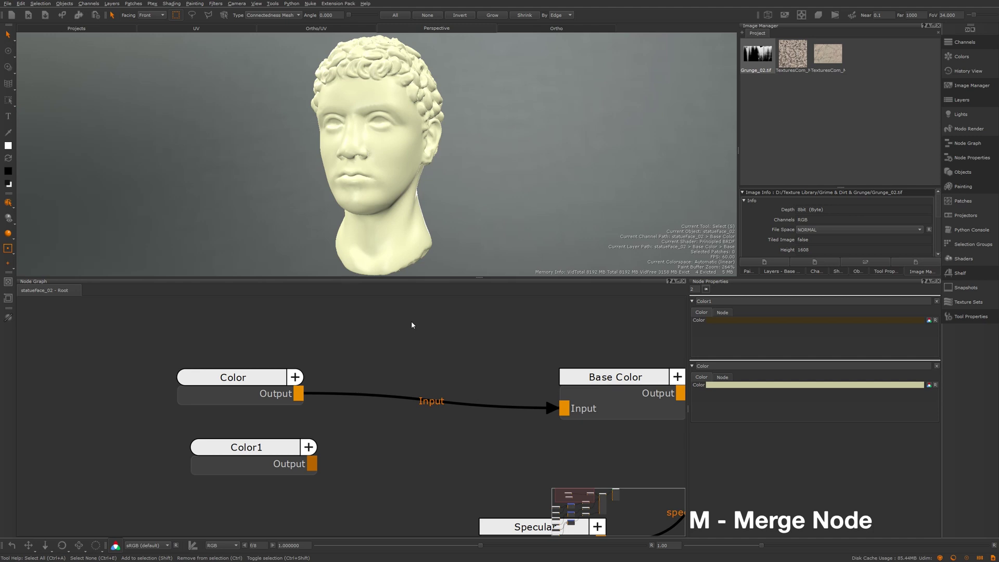
# Create a Merge node between the Color and Base Color nodes
pyautogui.press('m')
pyautogui.scroll(-3, 445, 359)
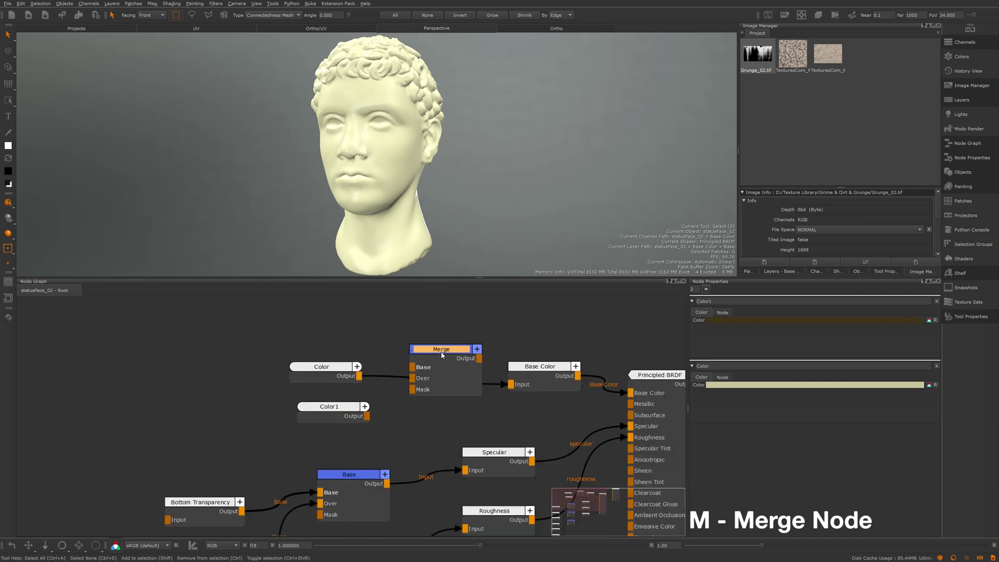
# Examine how the existing Base merge node feeding Specular is wired through its Base and Over inputs, and return to the new Merge node
pyautogui.moveTo(401, 424); pyautogui.dragTo(418, 385, button='middle')
pyautogui.scroll(1, 408, 435)
pyautogui.moveTo(347, 452); pyautogui.dragTo(350, 417, button='middle')
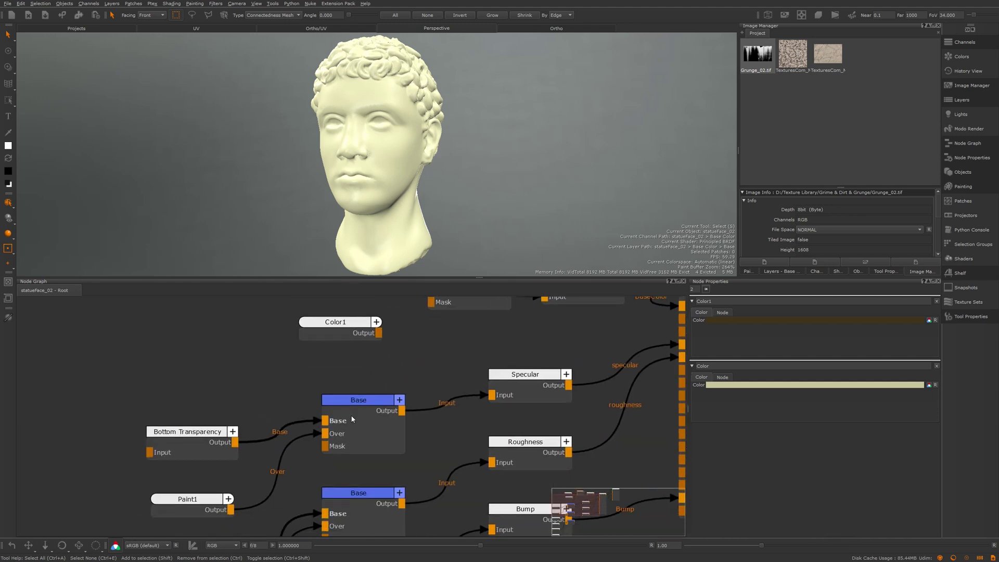
pyautogui.scroll(3, 350, 416)
pyautogui.click(363, 397)
pyautogui.scroll(-3, 363, 398)
pyautogui.scroll(2, 377, 399)
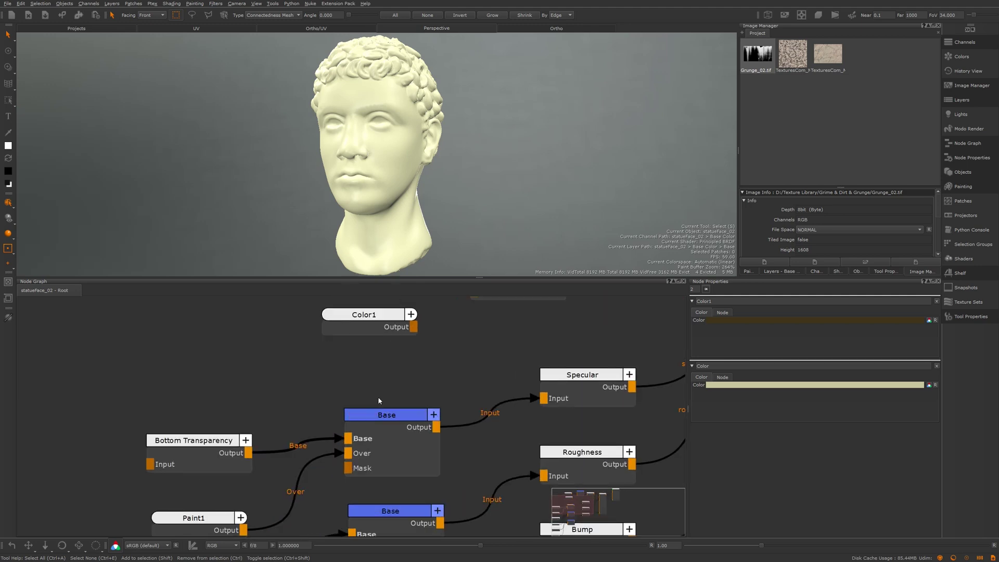
pyautogui.moveTo(388, 371); pyautogui.dragTo(347, 390, button='middle')
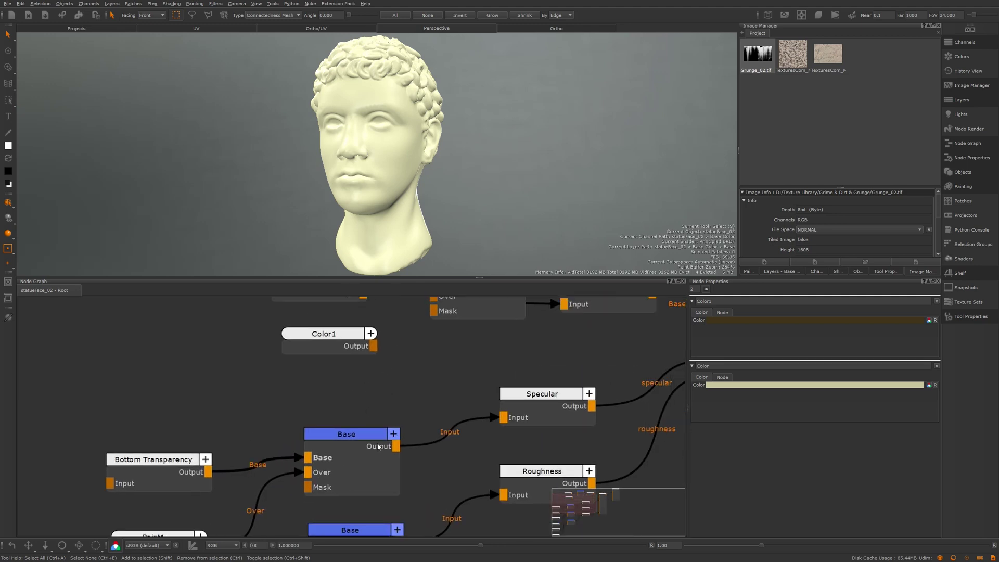
pyautogui.moveTo(384, 425); pyautogui.dragTo(331, 534, button='middle')
pyautogui.moveTo(390, 328); pyautogui.dragTo(388, 316, button='middle')
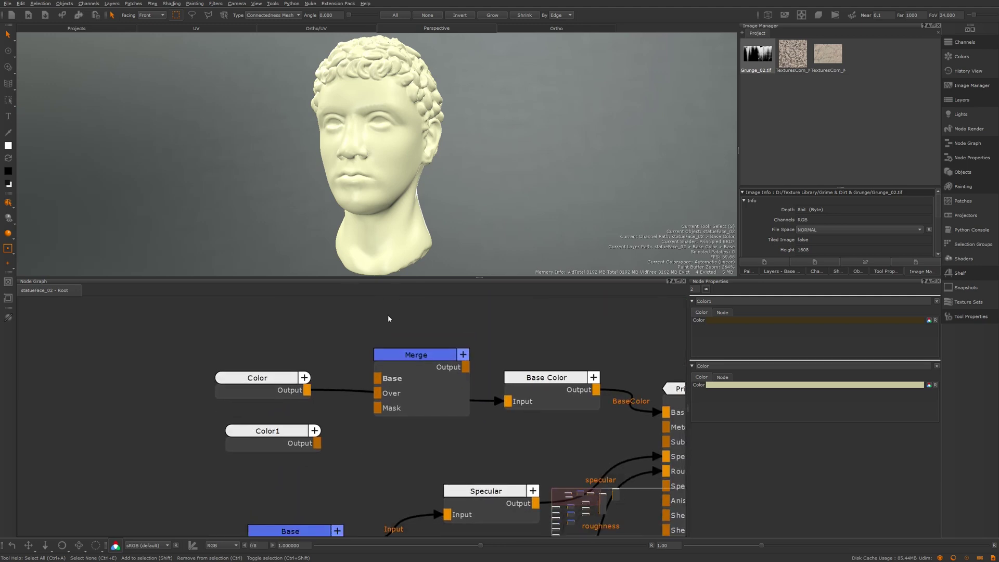
# Move the Color and Color1 nodes away from the Merge node's inputs and adjust the Merge node's placement
pyautogui.scroll(1, 388, 318)
pyautogui.moveTo(422, 361); pyautogui.dragTo(420, 363)
pyautogui.scroll(1, 410, 359)
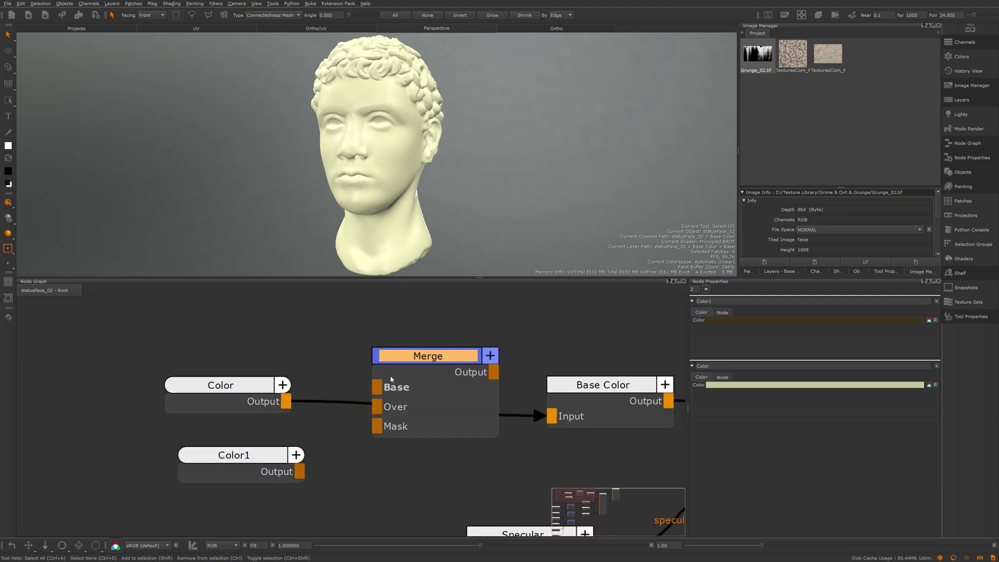
pyautogui.moveTo(221, 386); pyautogui.dragTo(171, 376)
pyautogui.moveTo(267, 464); pyautogui.dragTo(190, 442)
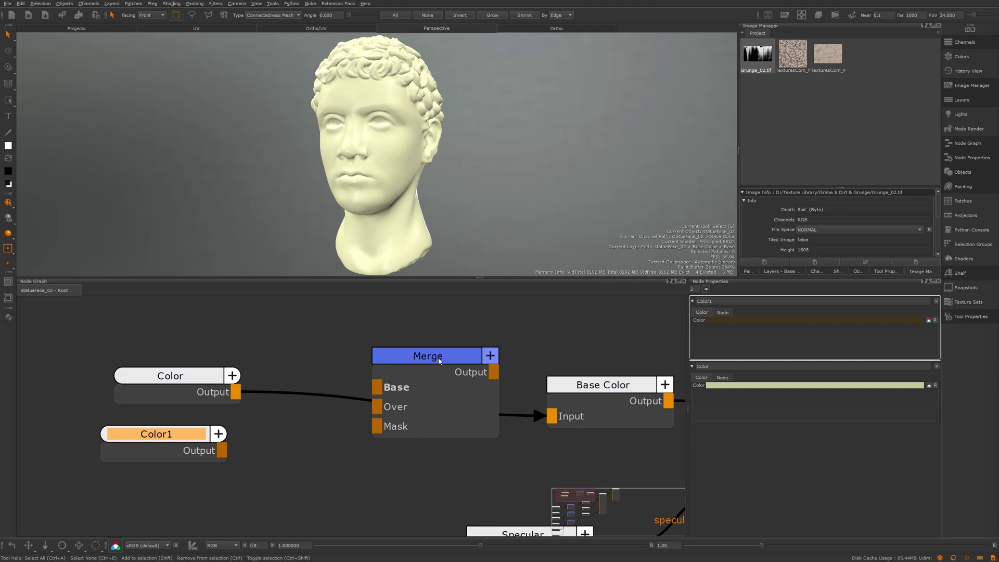
pyautogui.moveTo(439, 361); pyautogui.dragTo(430, 357)
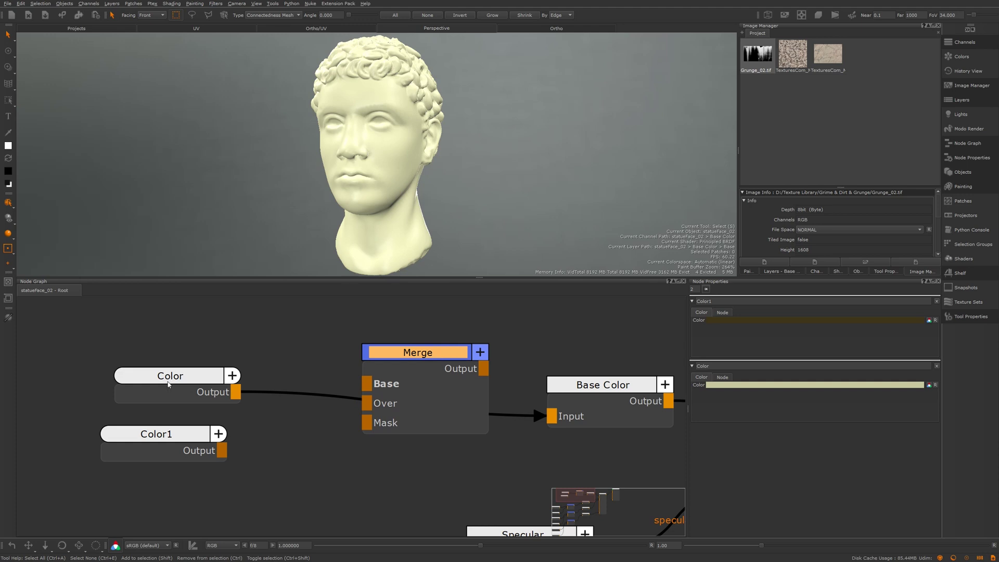
pyautogui.moveTo(168, 384); pyautogui.dragTo(173, 373)
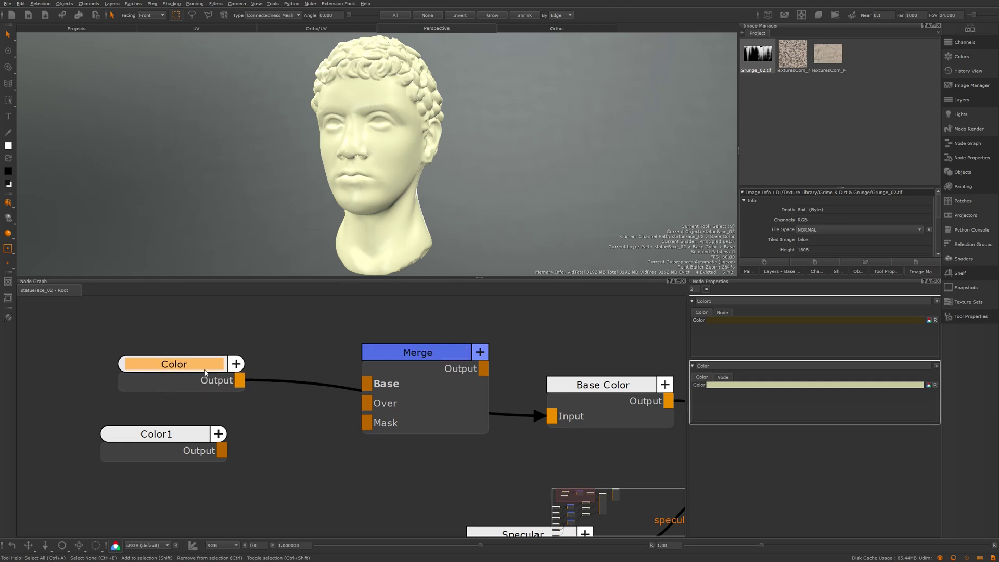
# Insert the Merge node into the wire between Color and Base Color, with Color feeding its Base input
pyautogui.moveTo(402, 359); pyautogui.dragTo(389, 357)
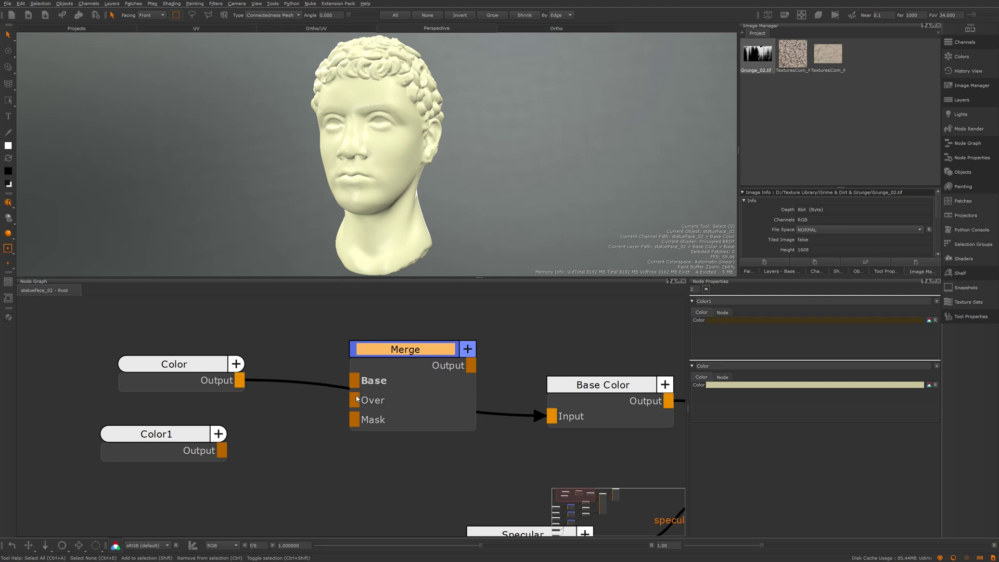
pyautogui.moveTo(377, 346); pyautogui.dragTo(373, 360)
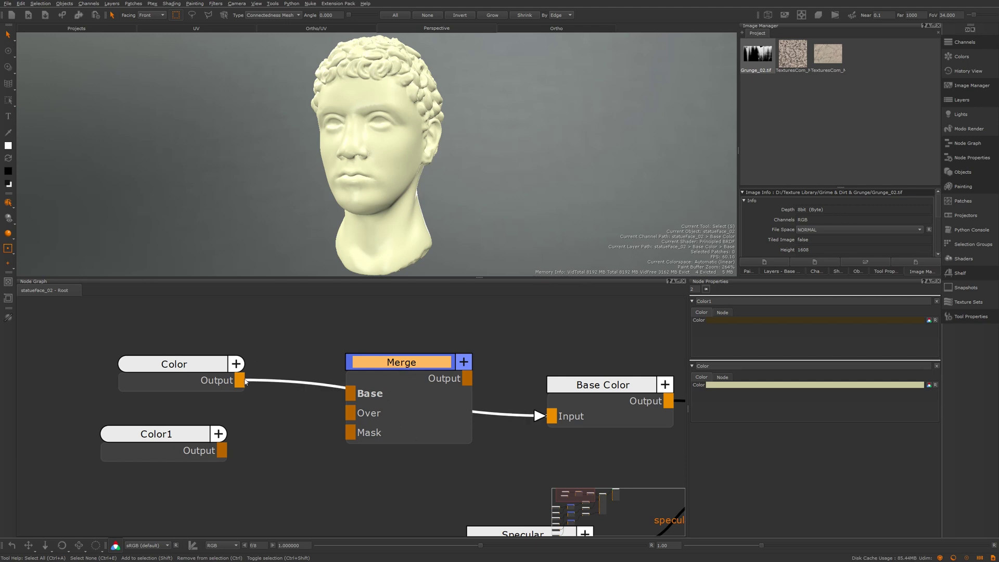
pyautogui.moveTo(240, 380); pyautogui.dragTo(293, 351)
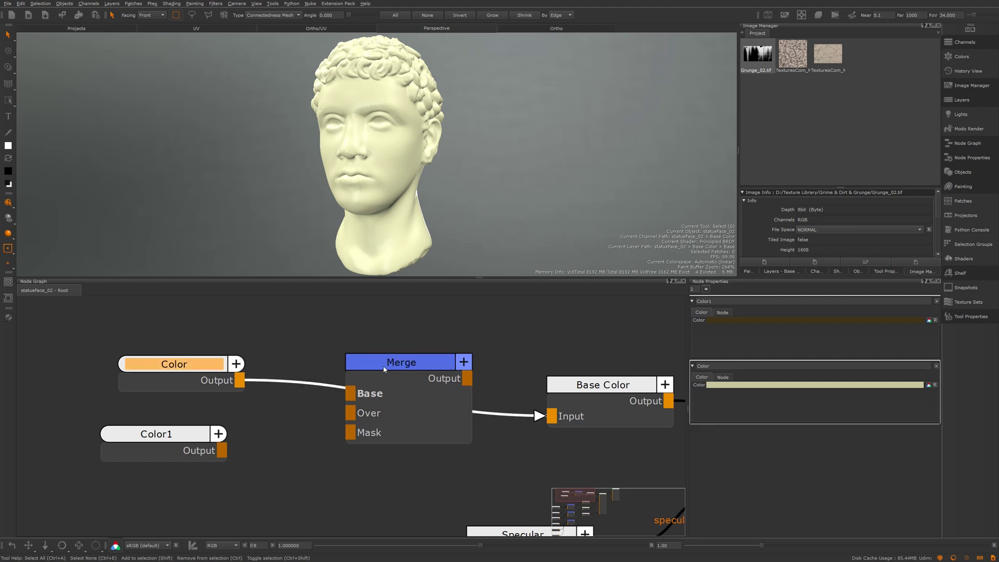
pyautogui.moveTo(383, 366); pyautogui.dragTo(366, 405)
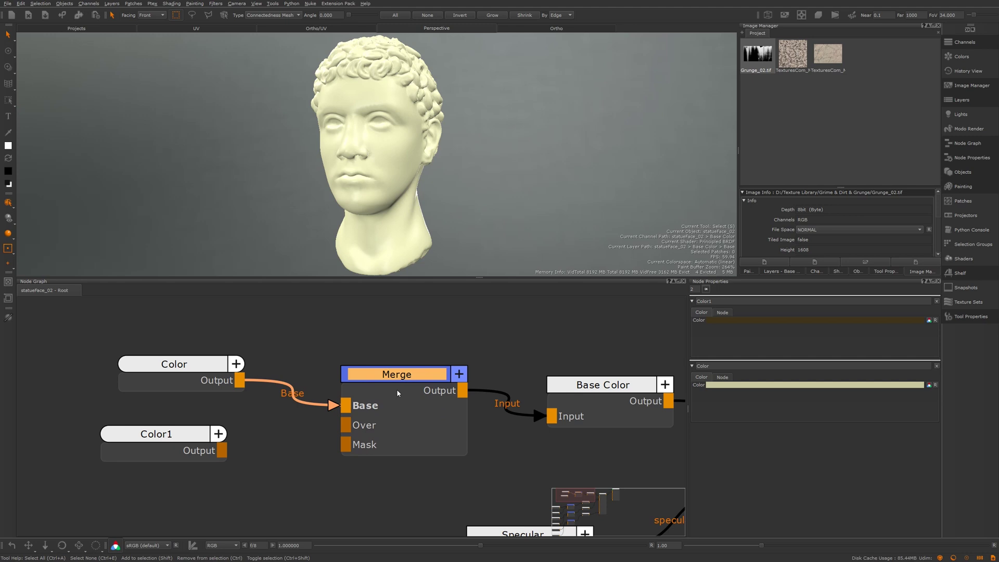
pyautogui.moveTo(425, 390)
pyautogui.mouseDown(button='middle')
pyautogui.moveTo(332, 399)
pyautogui.moveTo(254, 379)
pyautogui.moveTo(412, 394)
pyautogui.mouseUp(button='middle')
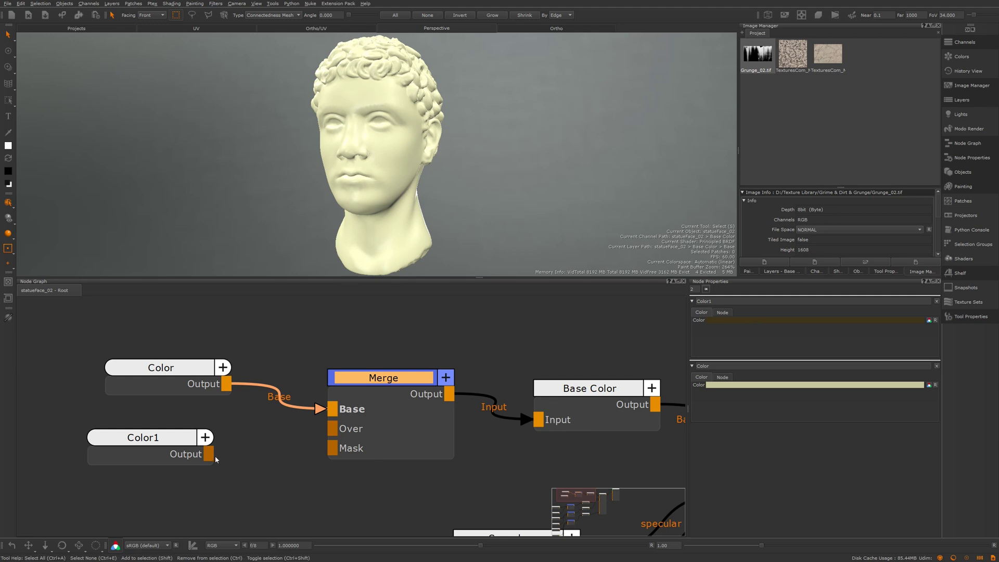
# Connect Color1's output to the Merge node's Over input and check the color on the statue head
pyautogui.moveTo(210, 457); pyautogui.dragTo(348, 432)
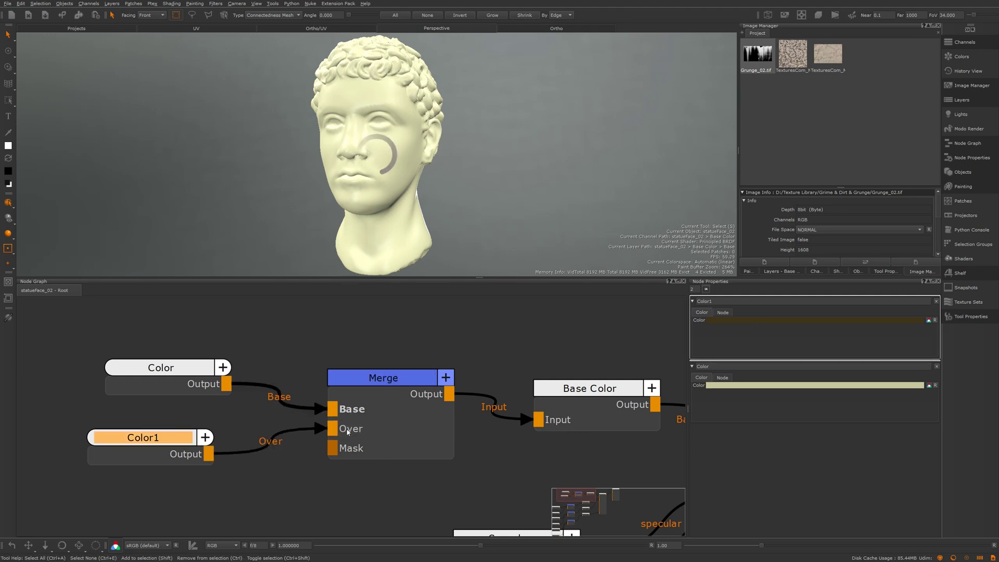
pyautogui.moveTo(383, 143)
pyautogui.keyDown('alt'); pyautogui.mouseDown()
pyautogui.moveTo(473, 140)
pyautogui.moveTo(387, 151)
pyautogui.mouseUp(); pyautogui.keyUp('alt')
pyautogui.keyDown('alt'); pyautogui.moveTo(388, 151); pyautogui.dragTo(468, 172, button='right'); pyautogui.keyUp('alt')
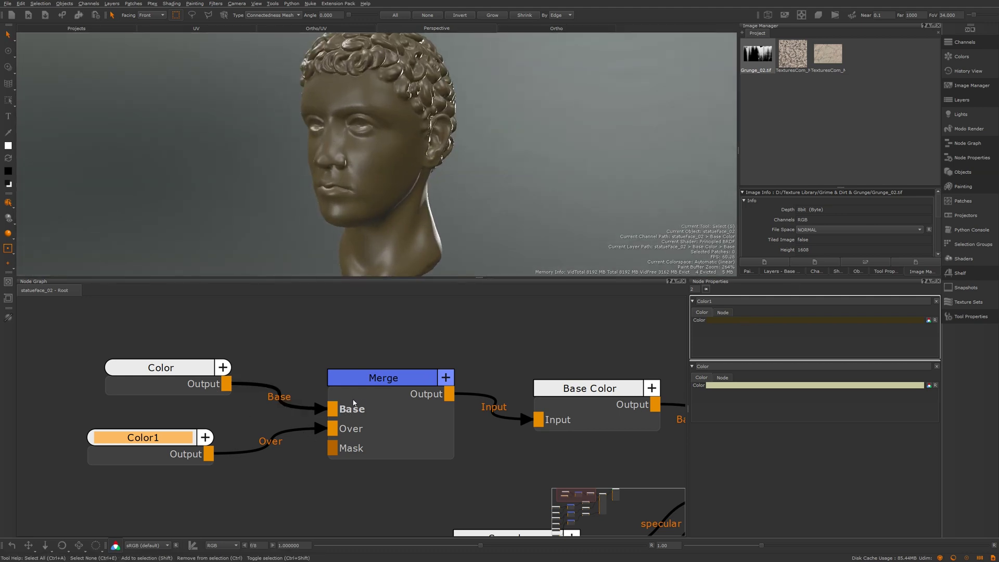
# Open the Merge node's properties, test its Amount at 0 and 0.5, and return it to 1.000
pyautogui.click(395, 381)
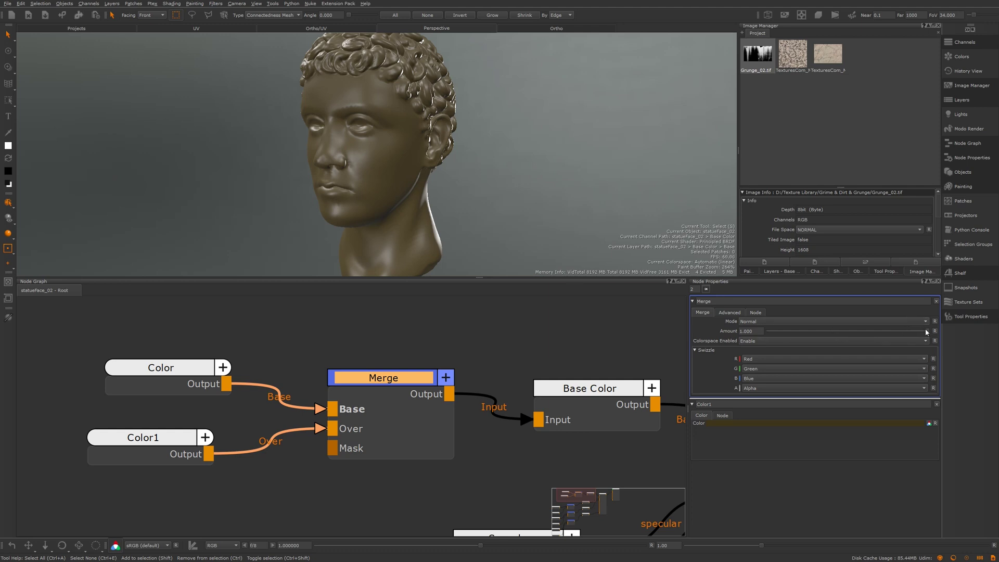
pyautogui.moveTo(926, 331); pyautogui.dragTo(768, 332)
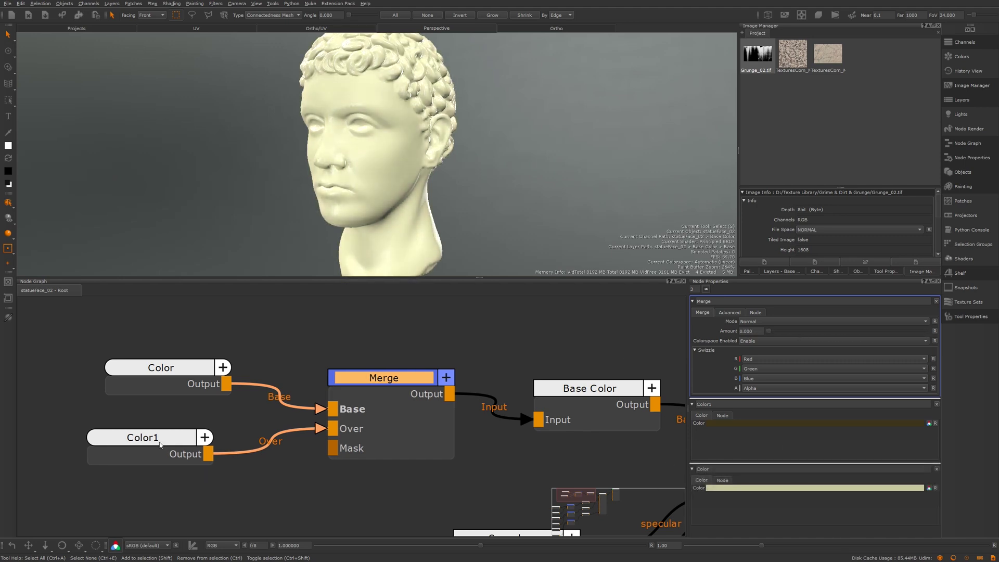
pyautogui.moveTo(776, 333); pyautogui.dragTo(848, 340)
pyautogui.click(758, 333)
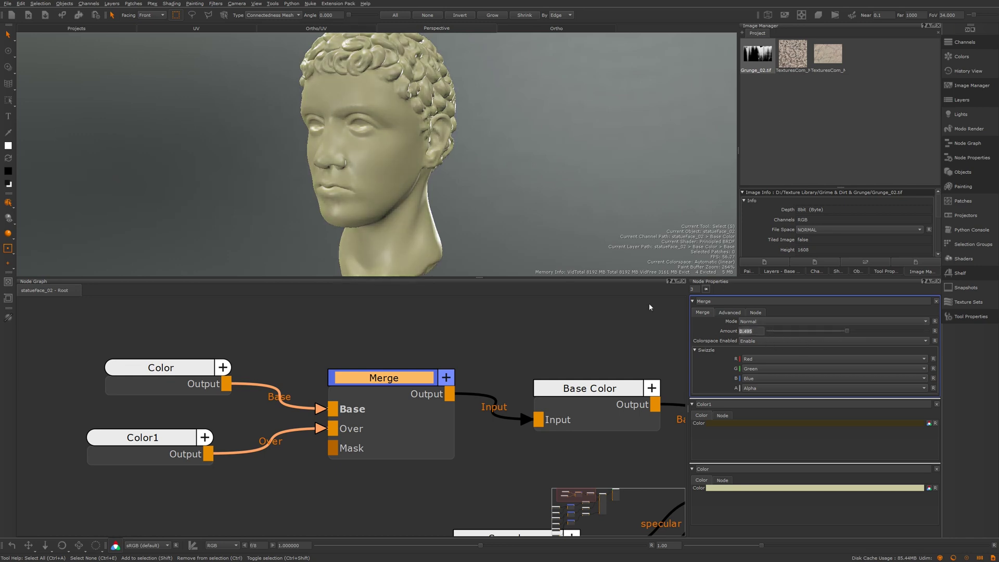
pyautogui.write('0.5')
pyautogui.press('Return')
pyautogui.moveTo(848, 331); pyautogui.dragTo(928, 329)
pyautogui.keyDown('alt'); pyautogui.moveTo(541, 234); pyautogui.dragTo(629, 251); pyautogui.keyUp('alt')
pyautogui.scroll(3, 392, 149)
pyautogui.scroll(-4, 392, 149)
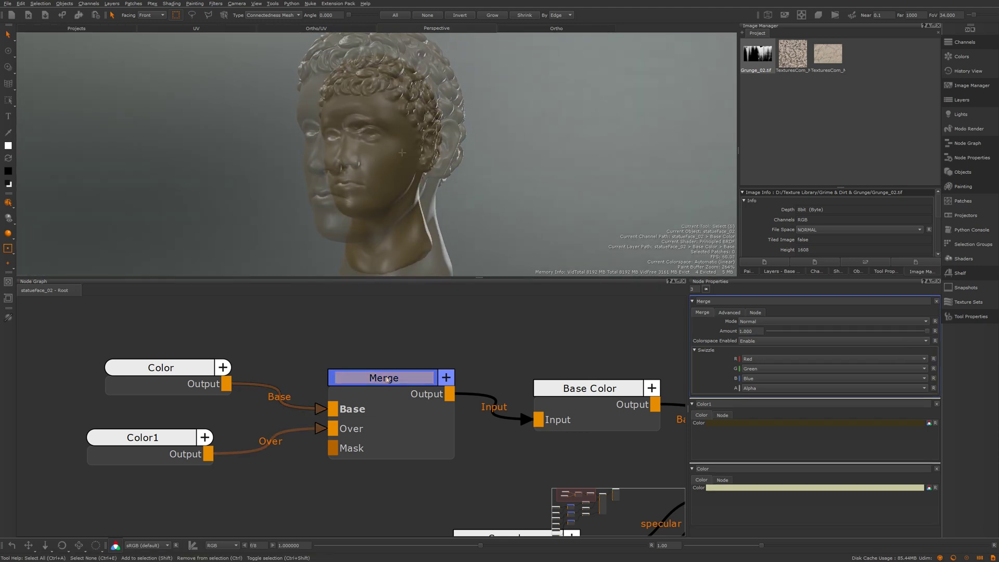
# Create a Perlin node and place it below Color1, near the Merge node's Mask input
pyautogui.moveTo(385, 380); pyautogui.dragTo(394, 380)
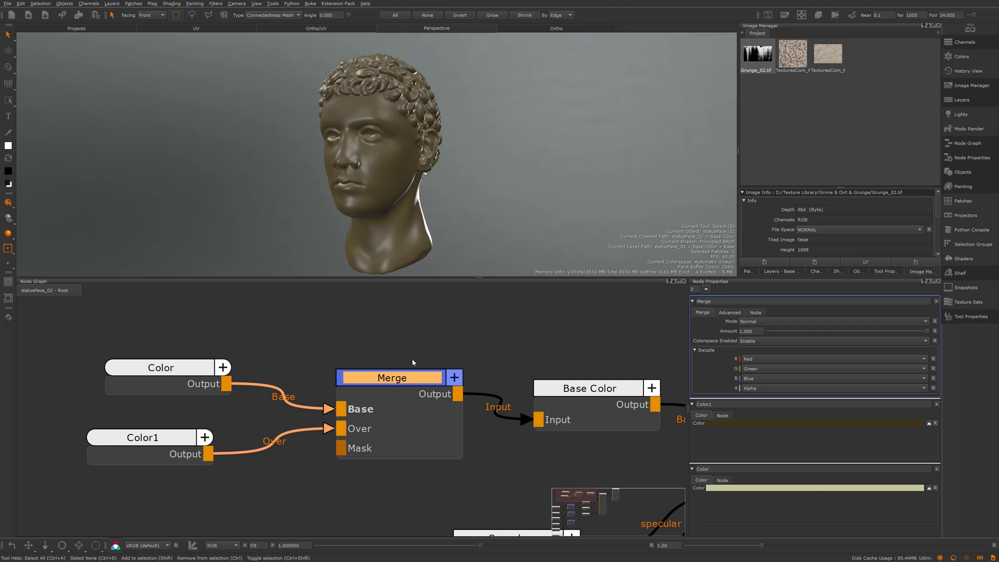
pyautogui.moveTo(294, 494); pyautogui.dragTo(323, 479, button='middle')
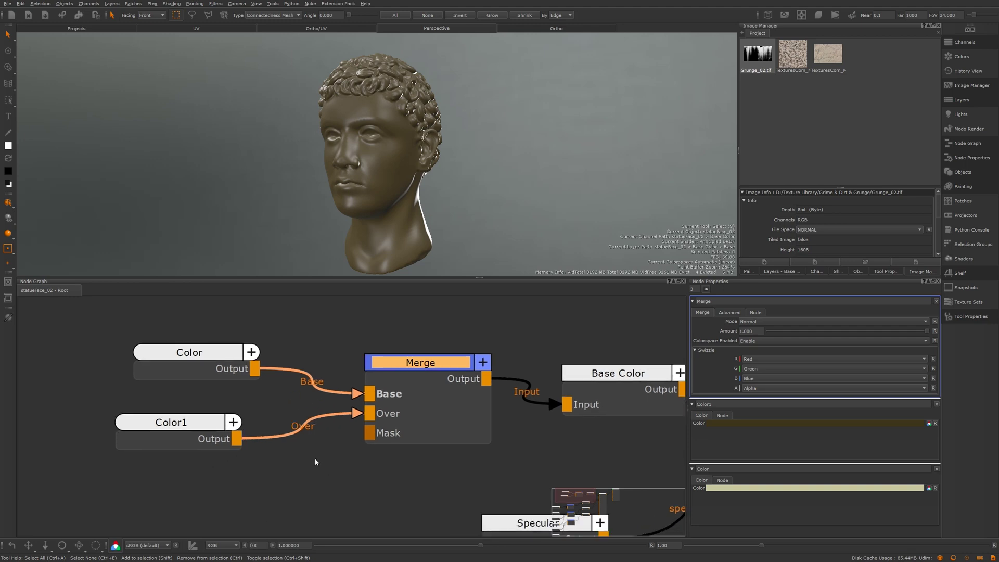
pyautogui.click(314, 458)
pyautogui.press('Tab')
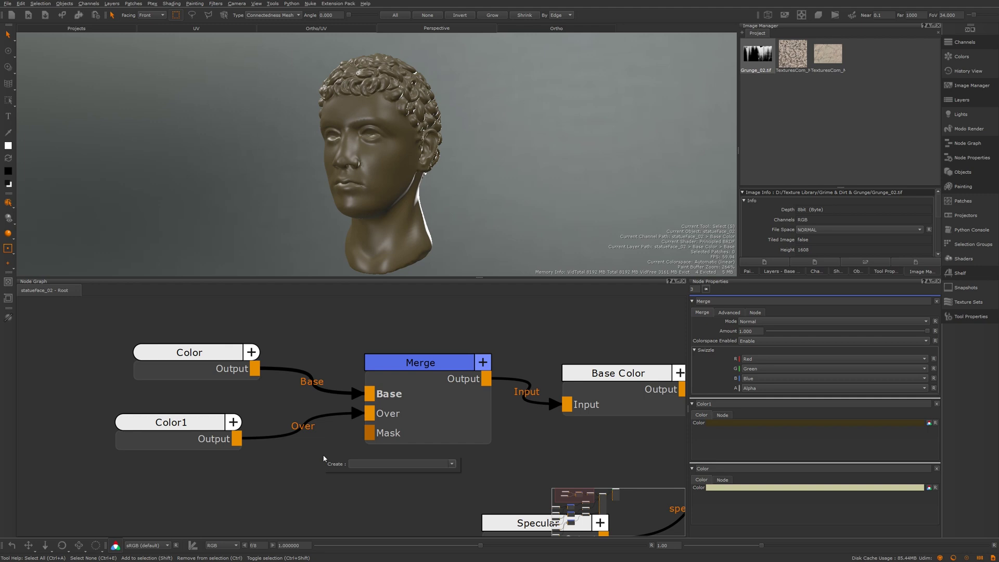
pyautogui.write('perlin')
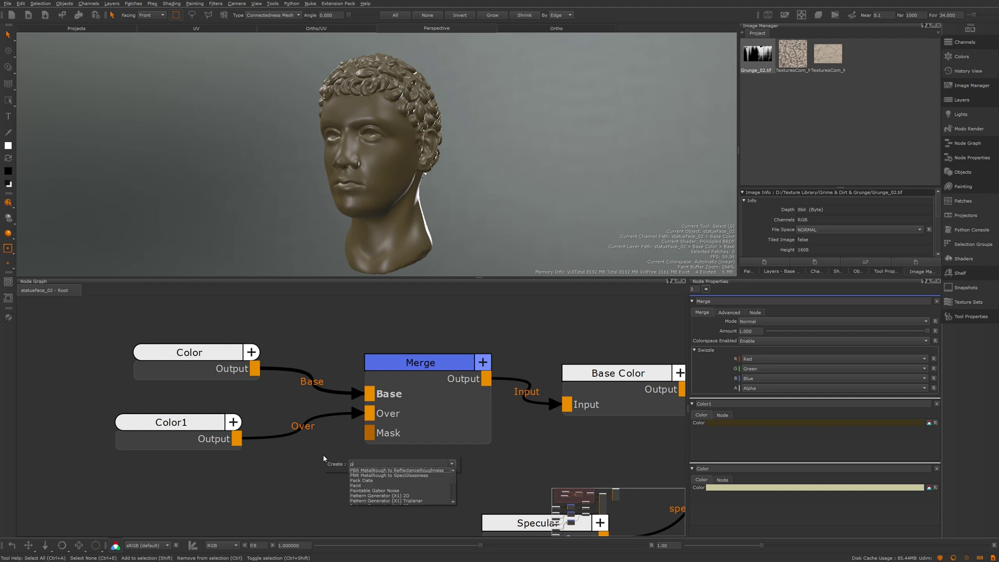
pyautogui.press('Return')
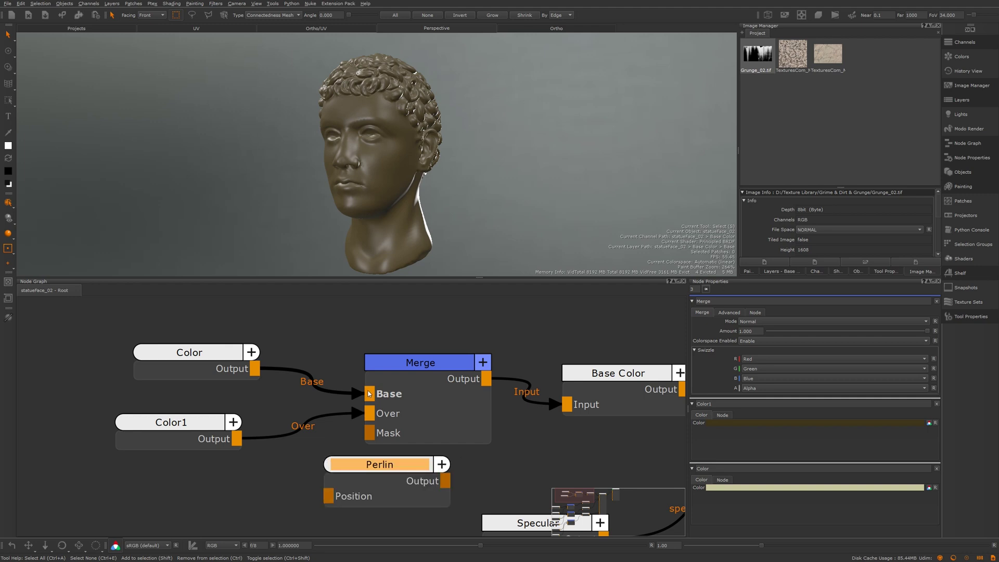
pyautogui.moveTo(404, 470); pyautogui.dragTo(287, 484)
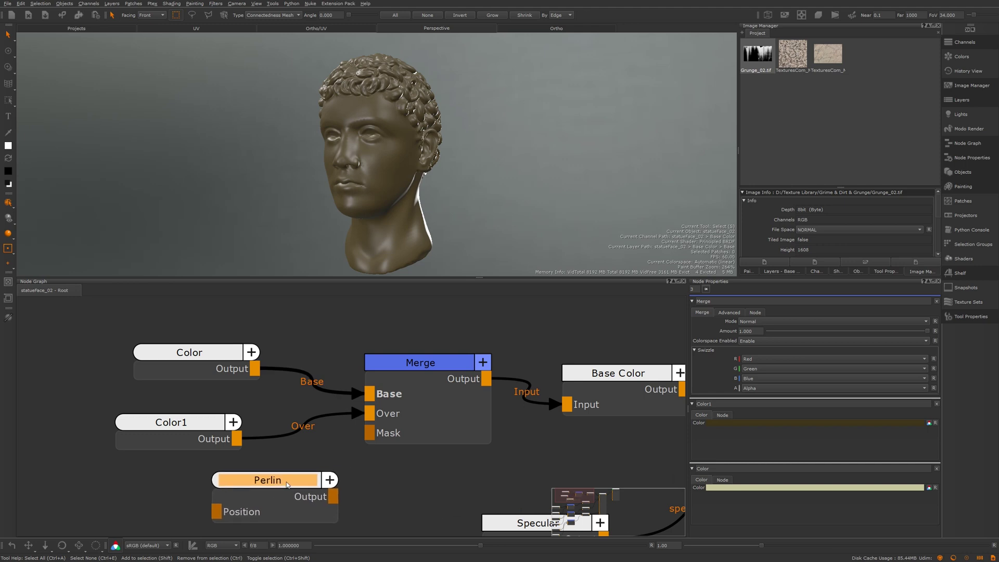
# Preview the Perlin node's output on the statue head and set its Size to 0.084
pyautogui.press('1')
pyautogui.click(287, 484)
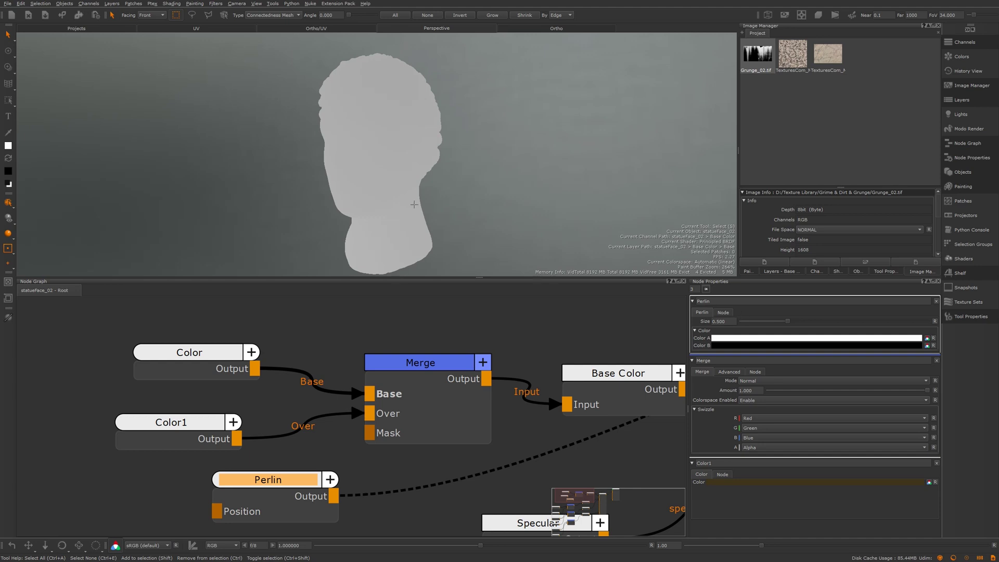
pyautogui.keyDown('alt'); pyautogui.moveTo(407, 167); pyautogui.dragTo(386, 170); pyautogui.keyUp('alt')
pyautogui.keyDown('alt'); pyautogui.moveTo(386, 169); pyautogui.dragTo(403, 177, button='right'); pyautogui.keyUp('alt')
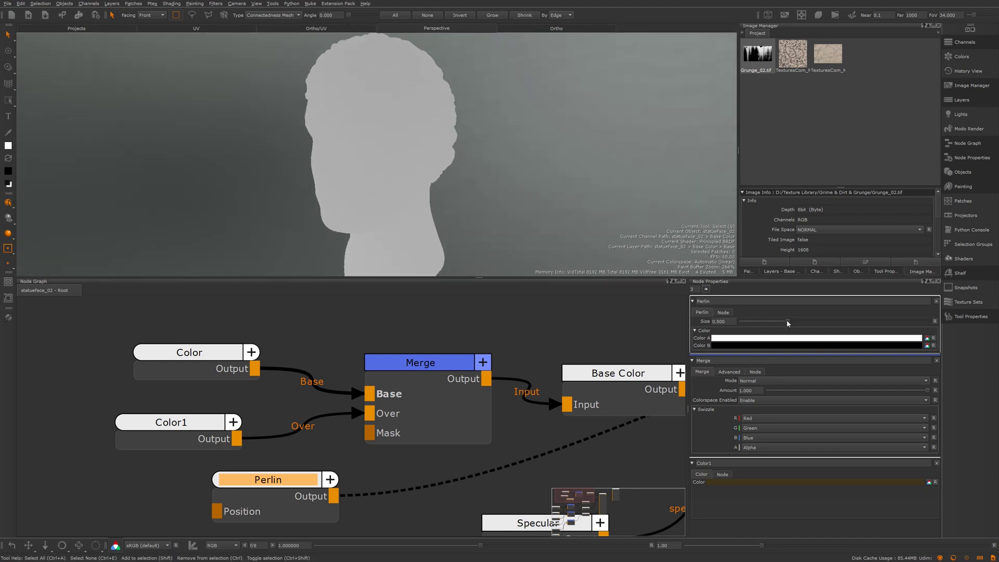
pyautogui.moveTo(788, 323); pyautogui.dragTo(755, 323)
pyautogui.moveTo(750, 323); pyautogui.dragTo(748, 321)
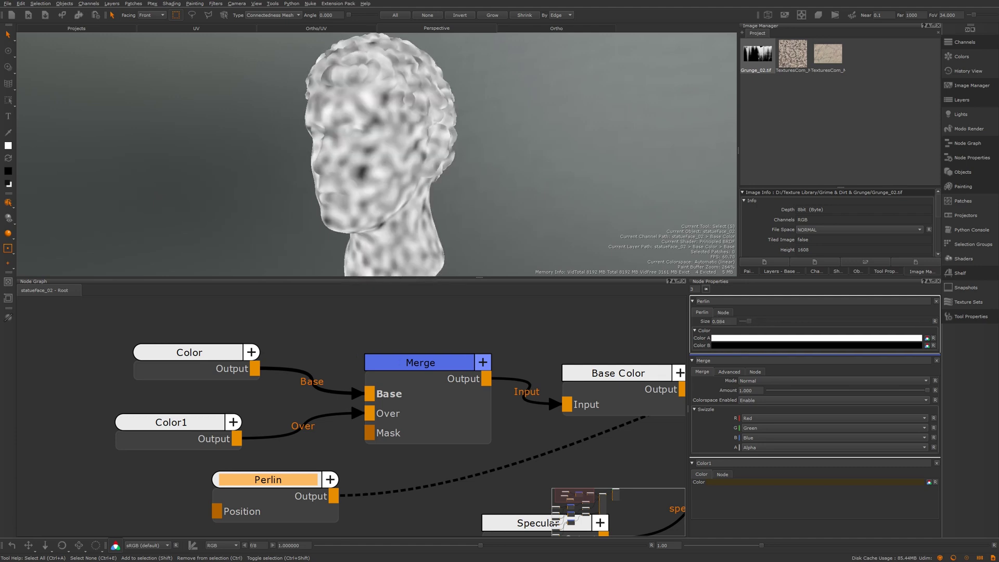
pyautogui.scroll(3, 367, 200)
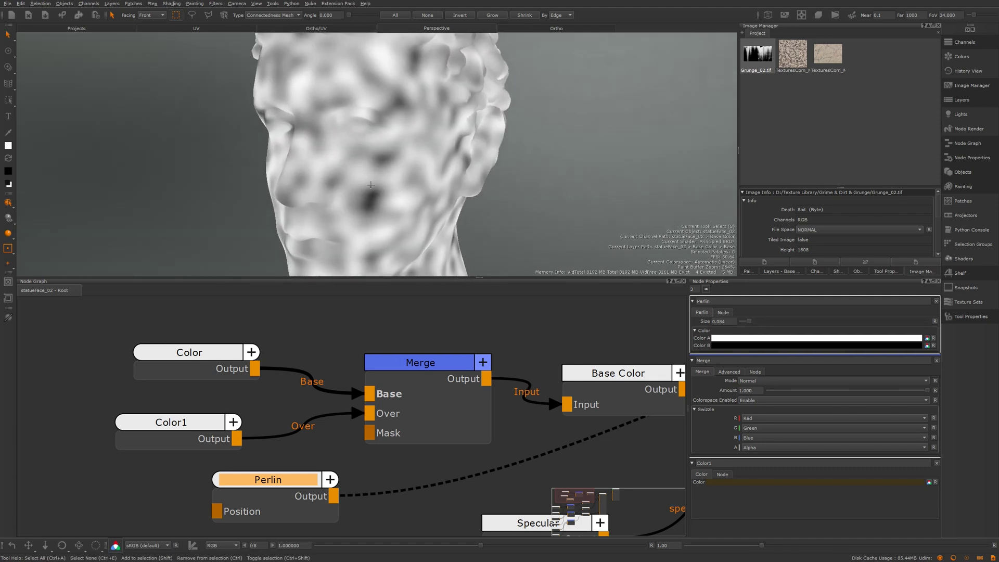
pyautogui.moveTo(383, 164)
pyautogui.keyDown('alt'); pyautogui.mouseDown()
pyautogui.moveTo(535, 156)
pyautogui.moveTo(329, 158)
pyautogui.moveTo(368, 153)
pyautogui.mouseUp(); pyautogui.keyUp('alt')
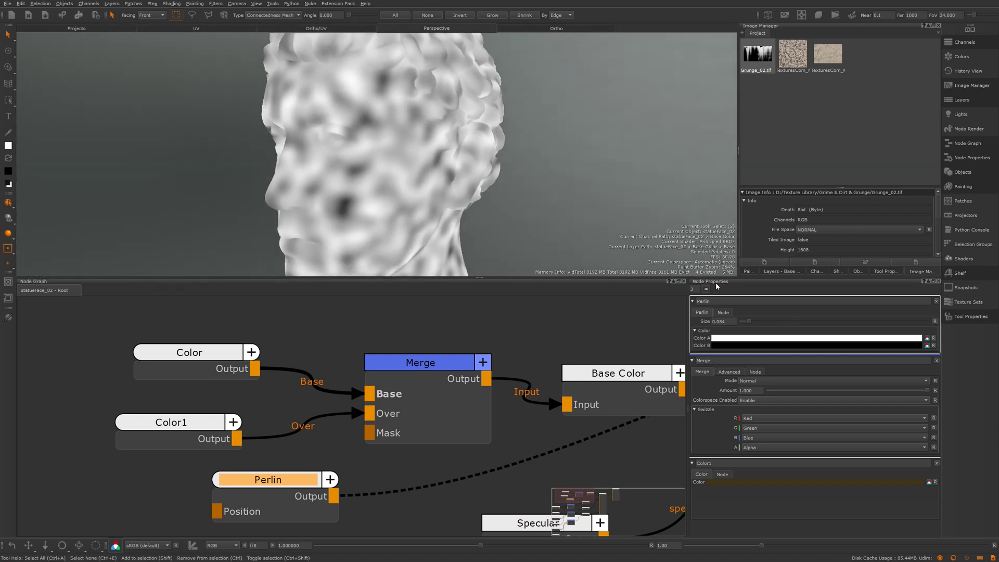
# Try a fully saturated red as the Perlin node's Color A, and return it to white
pyautogui.click(716, 338)
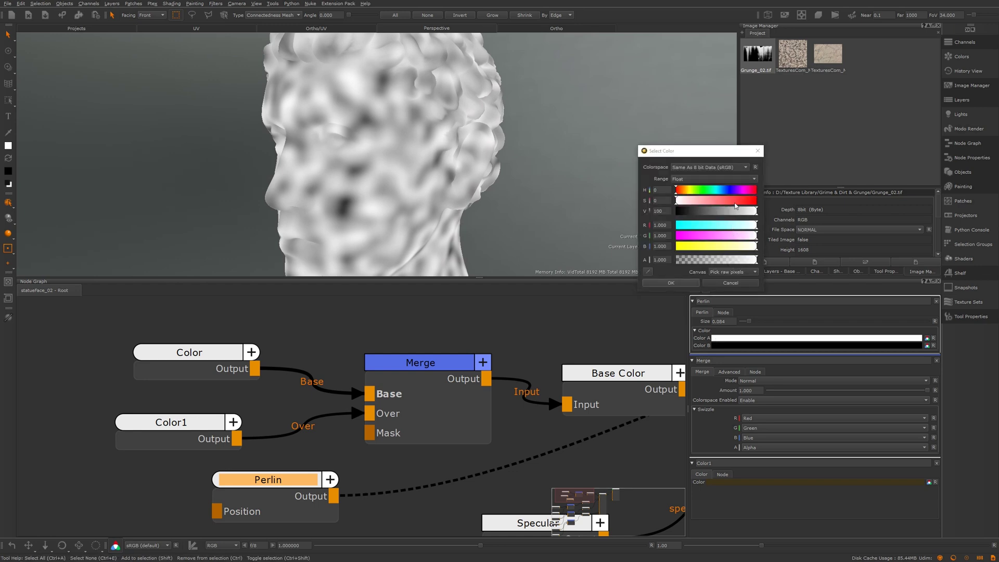
pyautogui.moveTo(735, 202); pyautogui.dragTo(772, 205)
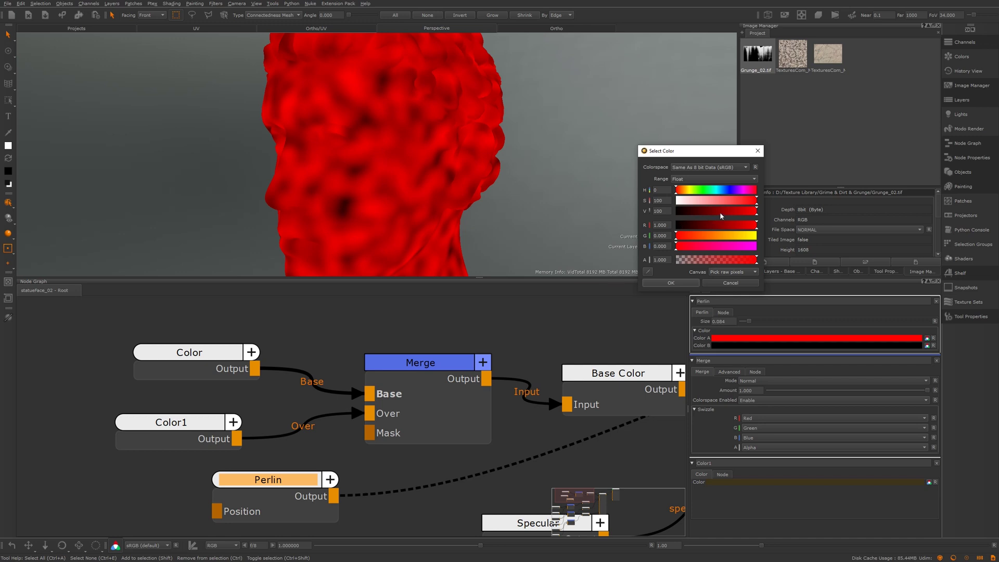
pyautogui.moveTo(704, 205); pyautogui.dragTo(676, 206)
pyautogui.click(671, 283)
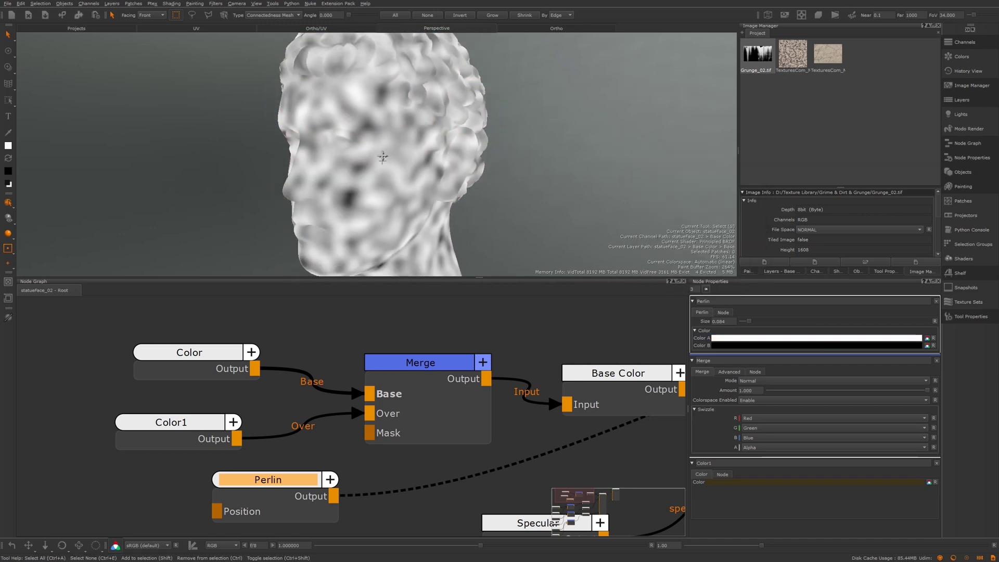
# Connect the Perlin node's output to the Merge node's Mask input and inspect the masked blend on the face
pyautogui.moveTo(333, 496); pyautogui.dragTo(371, 435)
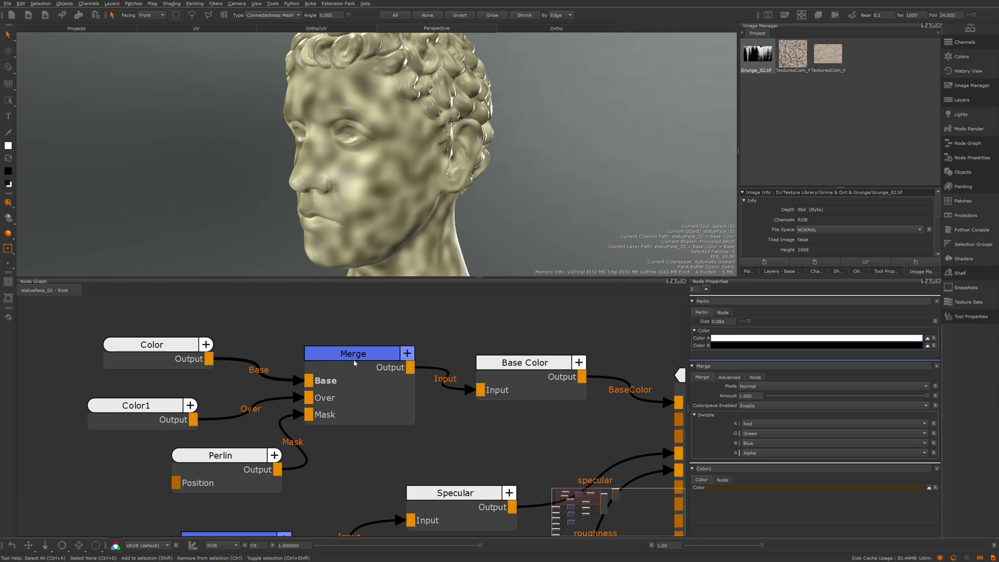
pyautogui.keyDown('alt'); pyautogui.moveTo(359, 177); pyautogui.dragTo(405, 182, button='right'); pyautogui.keyUp('alt')
pyautogui.keyDown('alt'); pyautogui.moveTo(406, 182); pyautogui.dragTo(423, 174); pyautogui.keyUp('alt')
pyautogui.keyDown('alt'); pyautogui.moveTo(423, 173); pyautogui.dragTo(442, 182, button='right'); pyautogui.keyUp('alt')
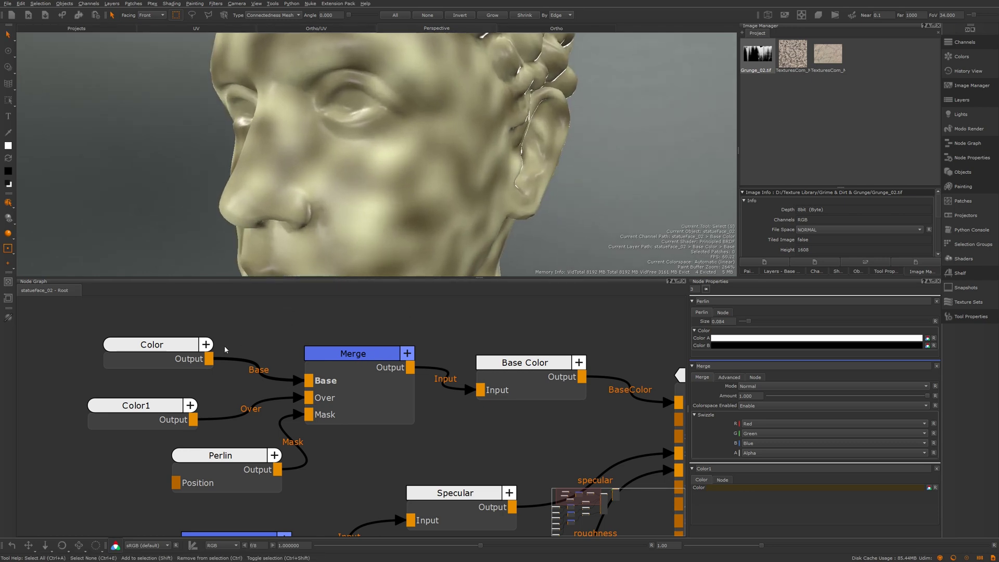
pyautogui.keyDown('alt'); pyautogui.moveTo(316, 134); pyautogui.dragTo(392, 172, button='right'); pyautogui.keyUp('alt')
# Tidy the node graph by lining up the Color and Color1 nodes in front of the Merge node
pyautogui.moveTo(161, 359); pyautogui.dragTo(147, 361)
pyautogui.moveTo(148, 418); pyautogui.dragTo(155, 421)
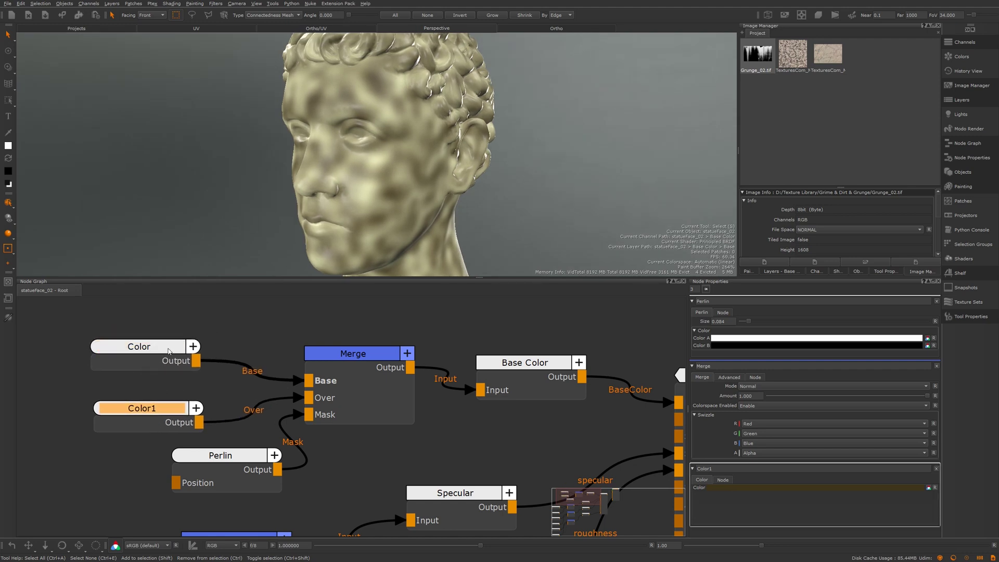
# Try magenta as the Color node's color, reduce its saturation, and discard the color change
pyautogui.click(168, 351)
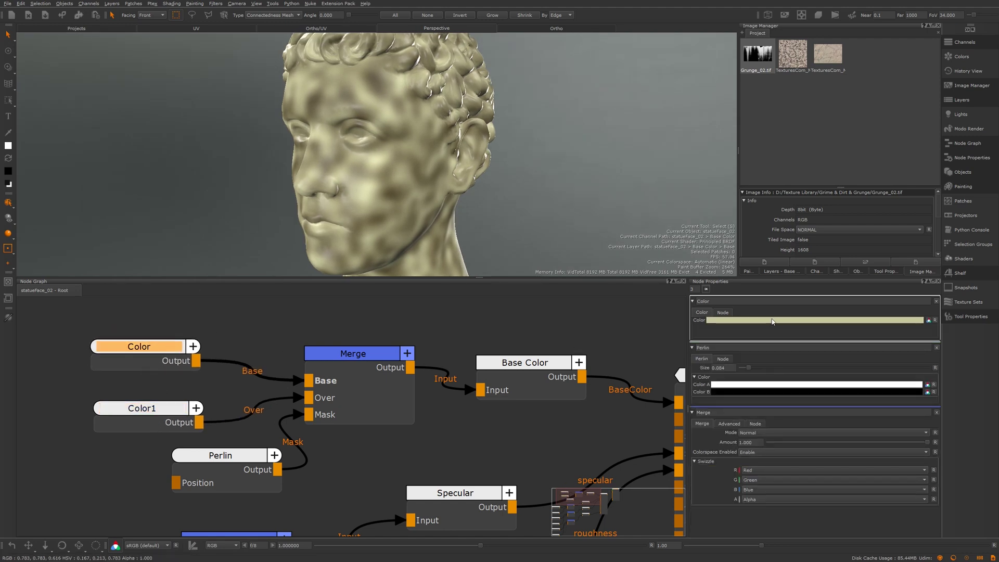
pyautogui.click(772, 322)
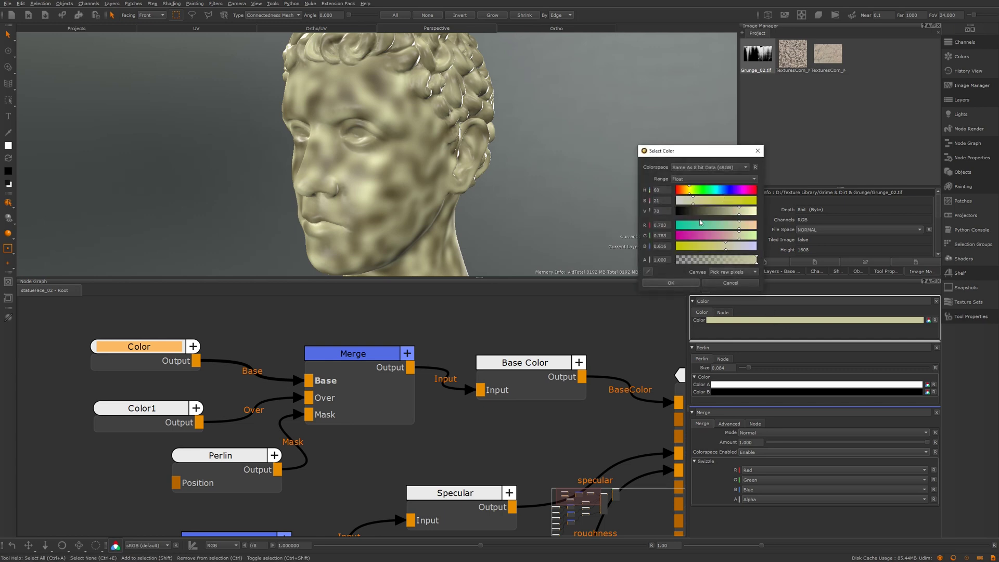
pyautogui.moveTo(701, 237); pyautogui.dragTo(682, 236)
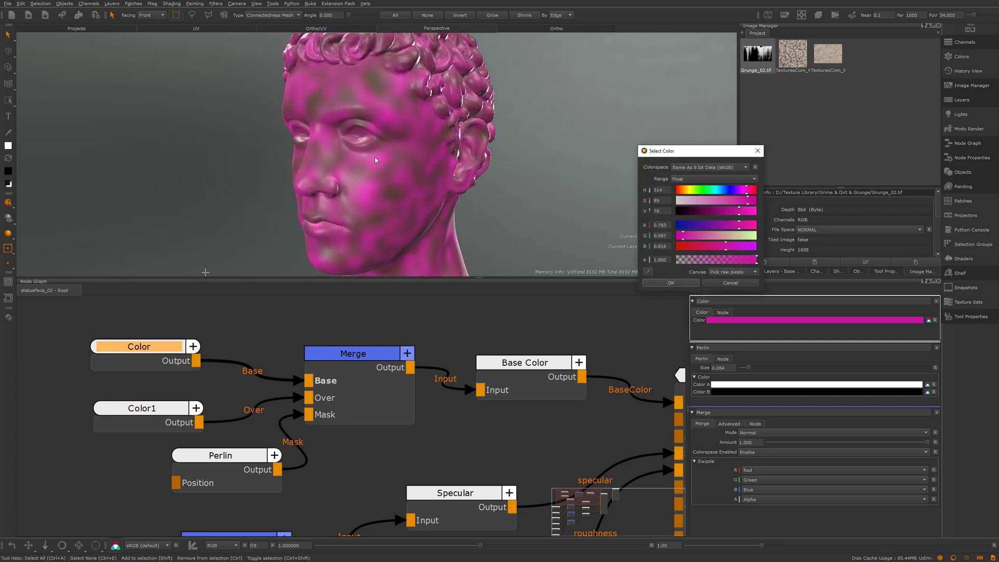
pyautogui.moveTo(713, 200); pyautogui.dragTo(681, 201)
pyautogui.click(734, 283)
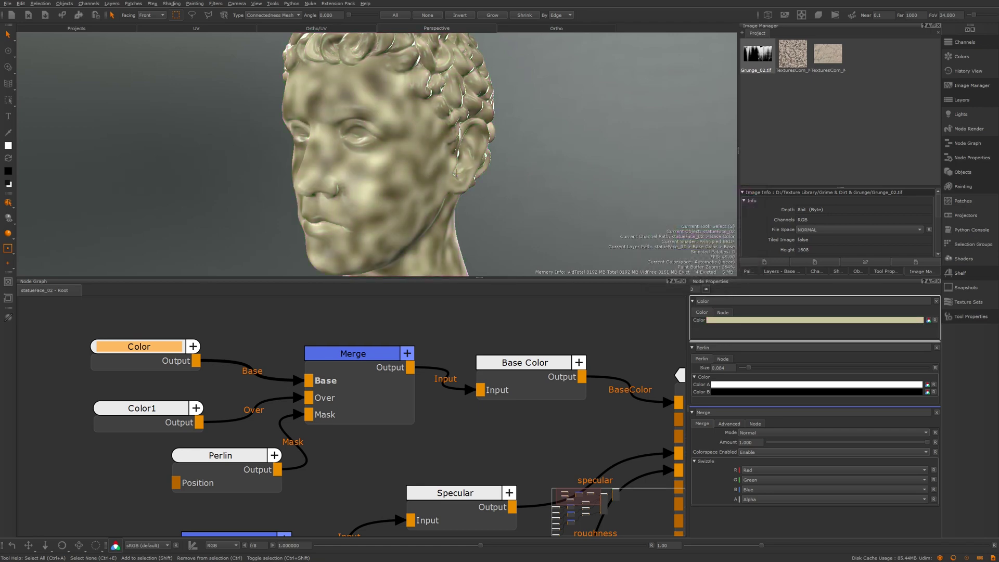
# Inspect the noise blend around the statue head and delete the Perlin node feeding the Merge mask
pyautogui.keyDown('alt'); pyautogui.moveTo(456, 173); pyautogui.dragTo(496, 157); pyautogui.keyUp('alt')
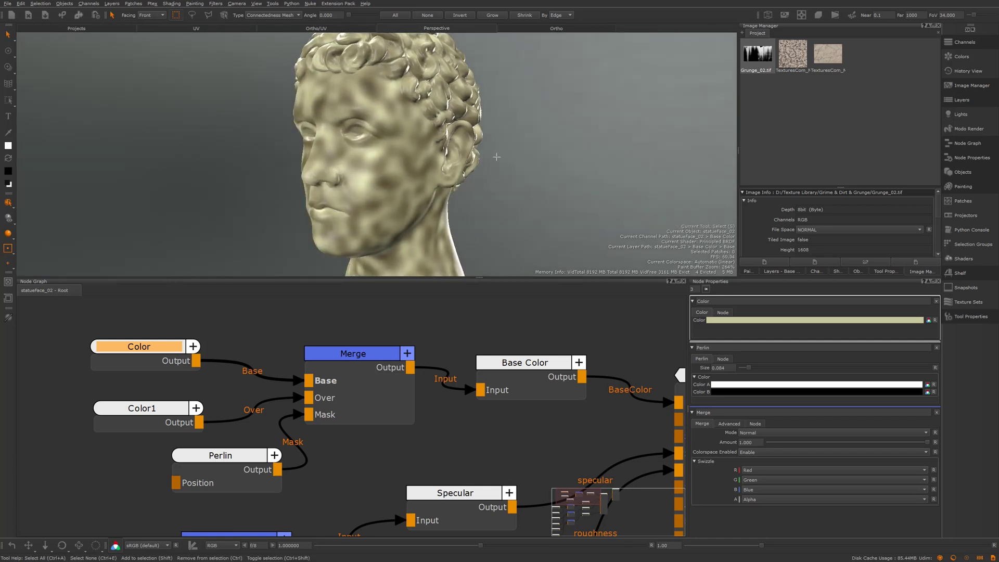
pyautogui.keyDown('alt'); pyautogui.moveTo(341, 106); pyautogui.dragTo(369, 119); pyautogui.keyUp('alt')
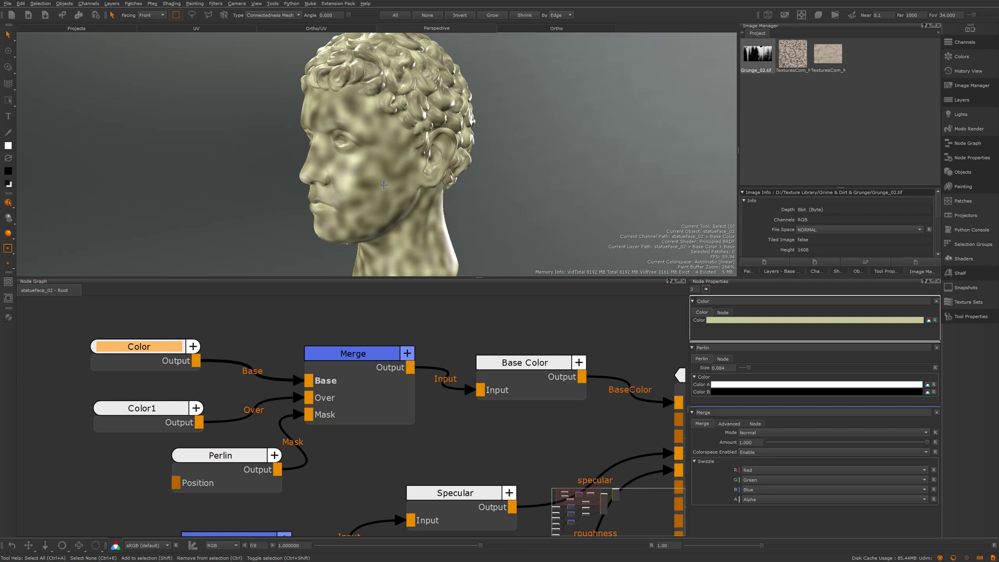
pyautogui.keyDown('alt'); pyautogui.moveTo(384, 185); pyautogui.dragTo(497, 173); pyautogui.keyUp('alt')
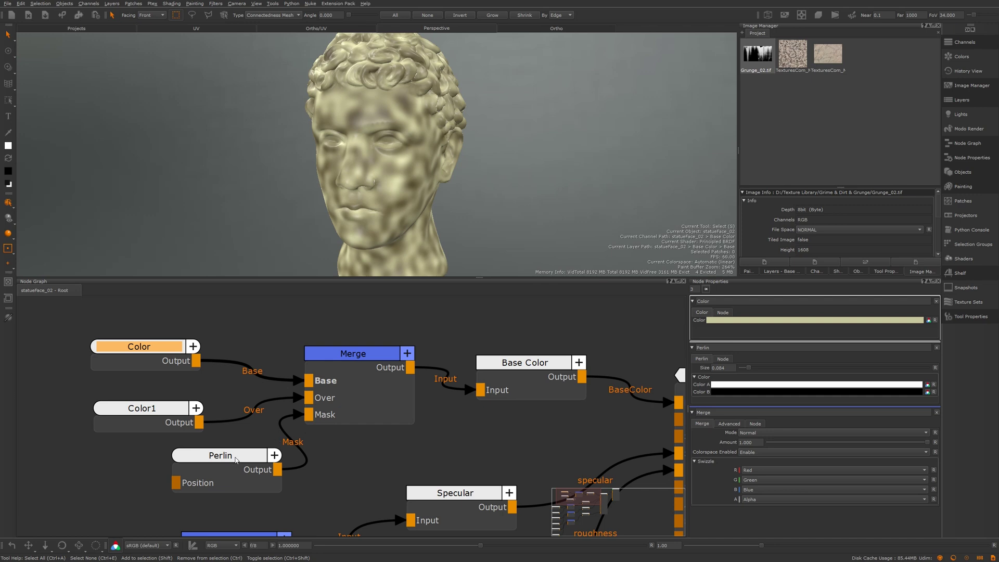
pyautogui.click(235, 461)
pyautogui.press('Delete')
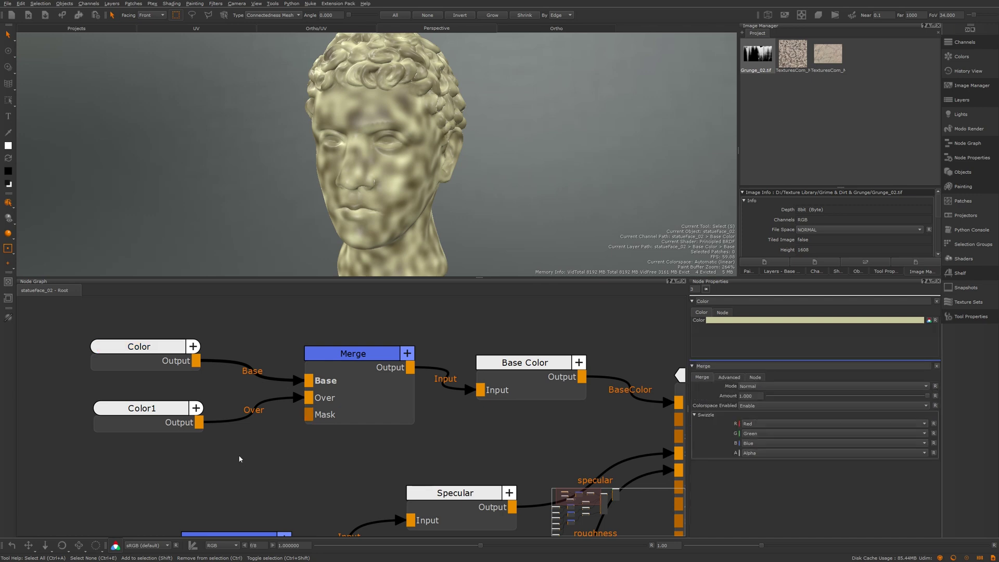
# Start adding a Paint node with size 4096 x 4096, 16bit (Half) depth and Normal file space
pyautogui.press('Tab')
pyautogui.write('pai')
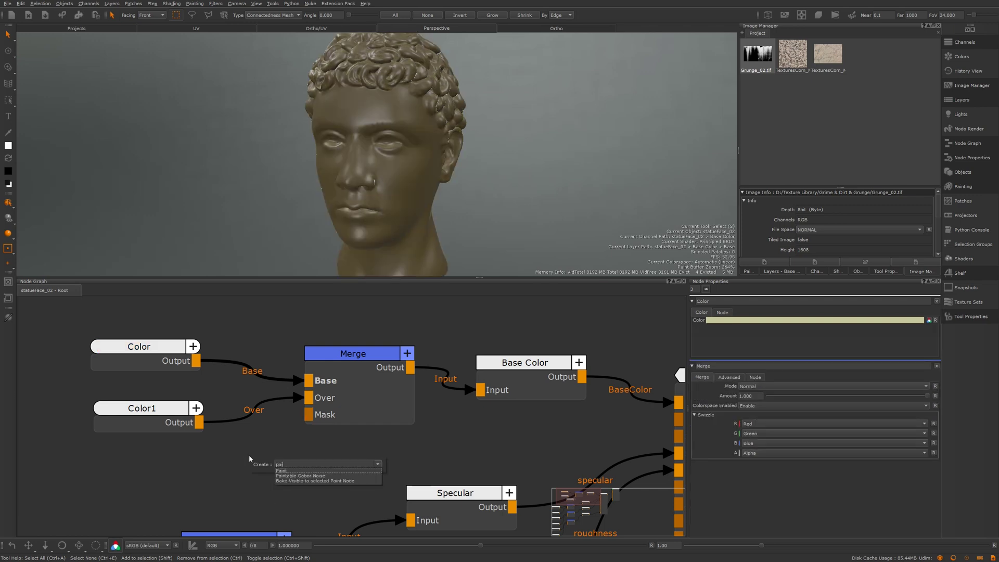
pyautogui.write('n')
pyautogui.press('Down')
pyautogui.press('Return')
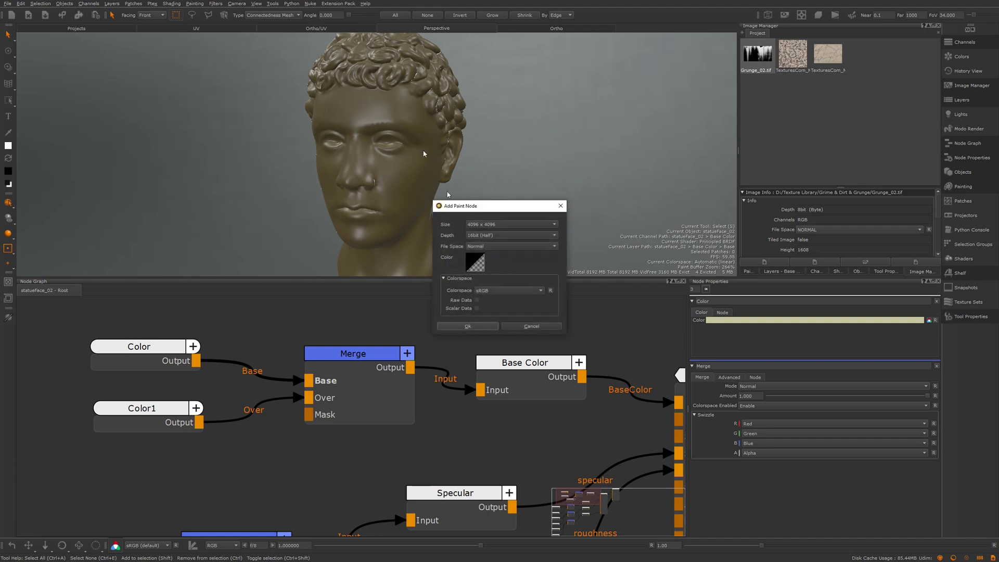
pyautogui.moveTo(473, 203); pyautogui.dragTo(443, 159)
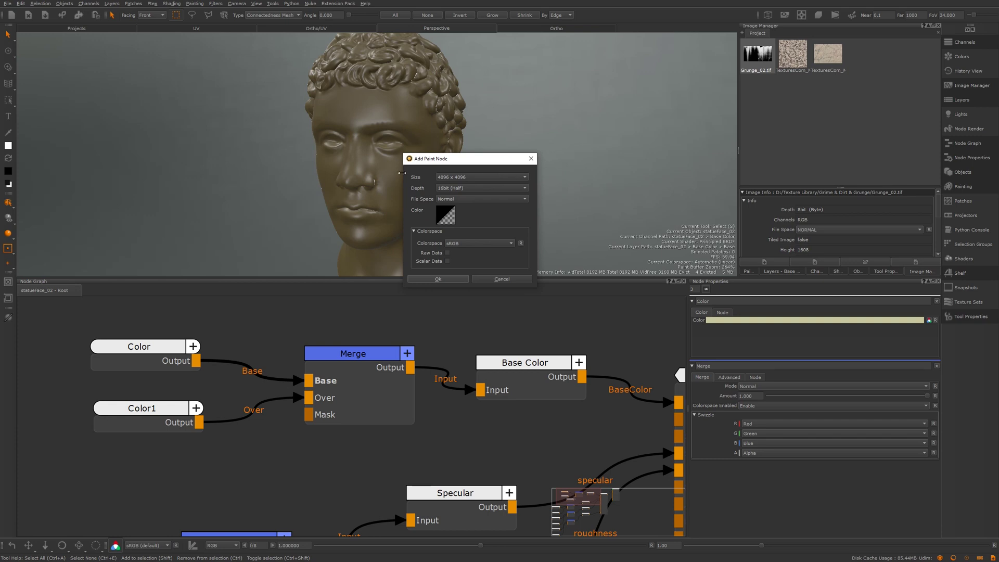
pyautogui.click(451, 178)
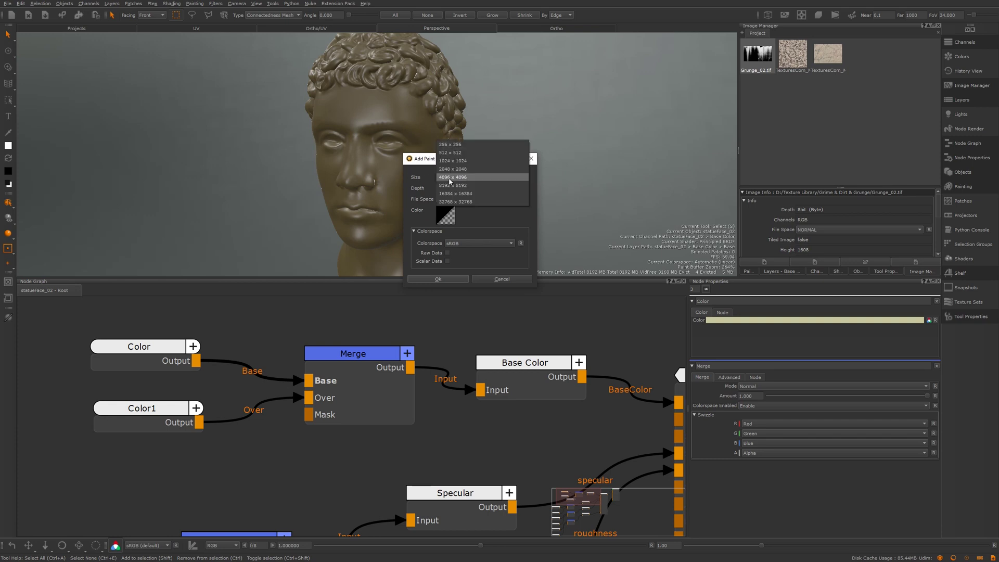
pyautogui.click(450, 177)
pyautogui.click(458, 188)
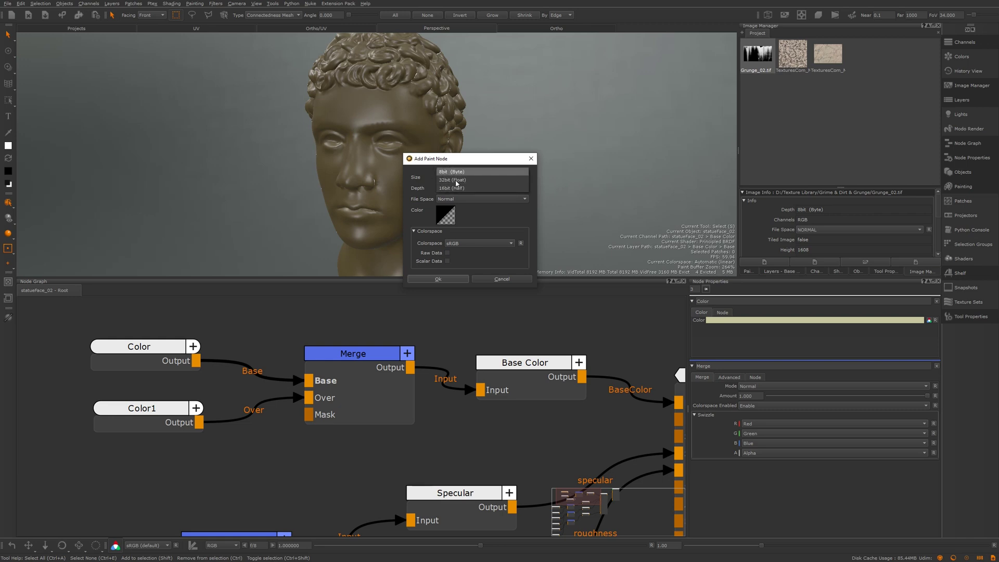
pyautogui.click(452, 189)
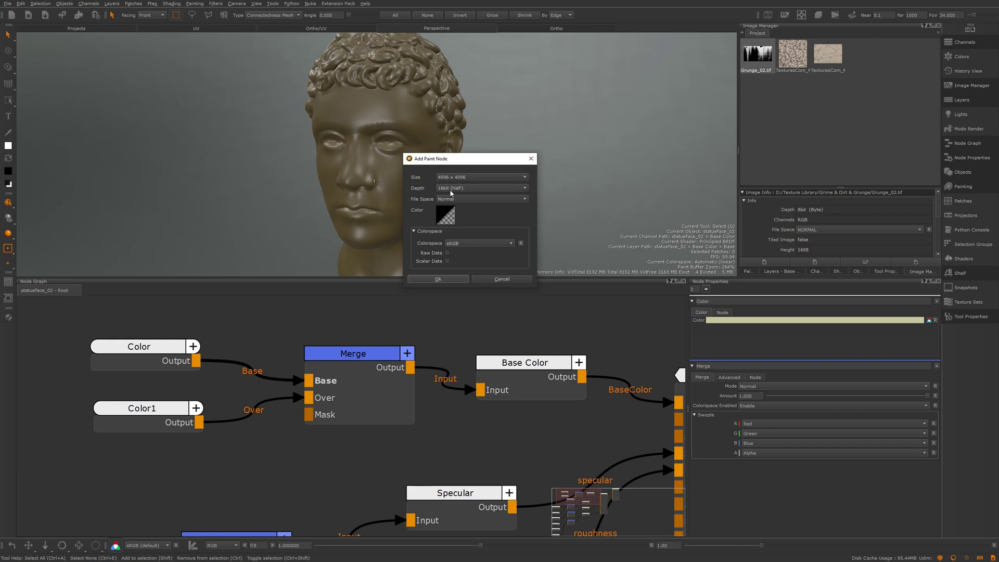
pyautogui.click(452, 202)
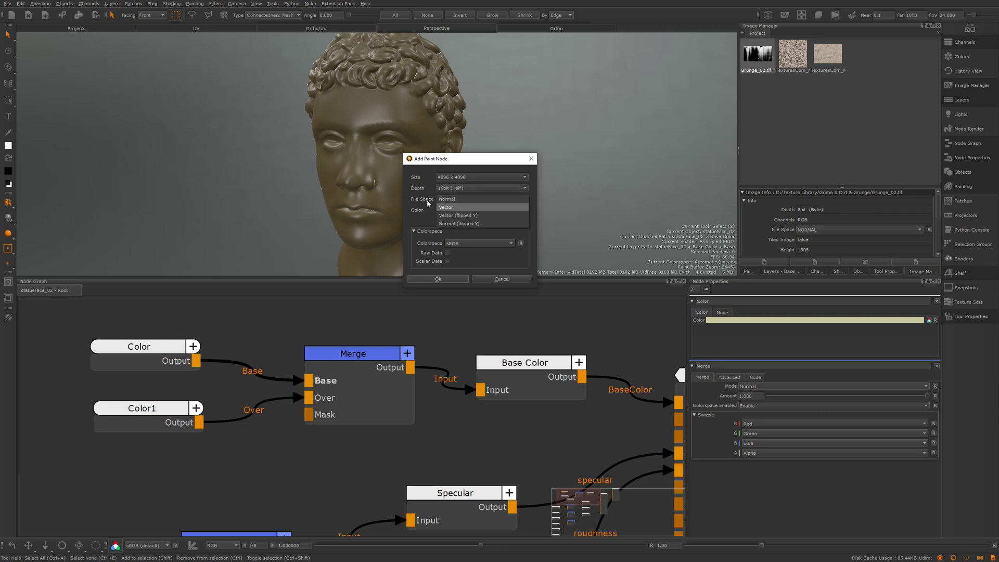
pyautogui.click(455, 200)
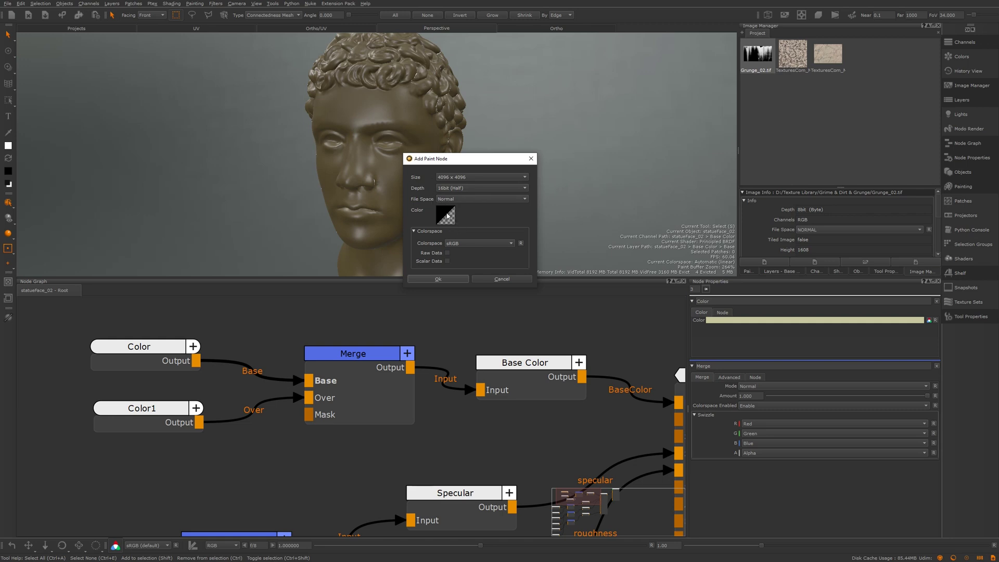
# Make the new Paint node's fill color opaque black by setting its alpha to 1.000
pyautogui.click(448, 215)
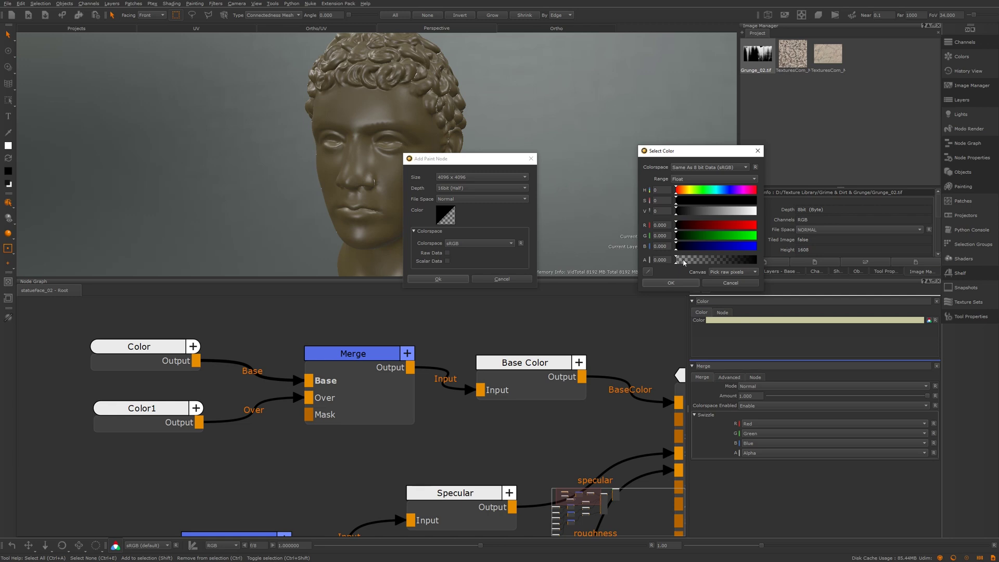
pyautogui.moveTo(683, 262)
pyautogui.mouseDown()
pyautogui.moveTo(703, 264)
pyautogui.moveTo(675, 264)
pyautogui.moveTo(770, 263)
pyautogui.mouseUp()
pyautogui.moveTo(711, 261)
pyautogui.mouseDown()
pyautogui.moveTo(666, 261)
pyautogui.moveTo(759, 260)
pyautogui.mouseUp()
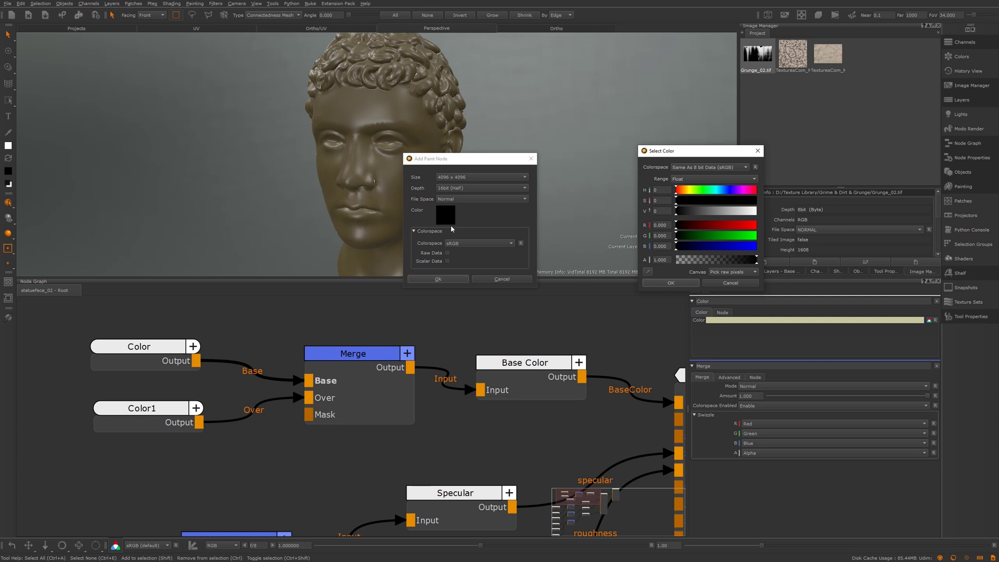
pyautogui.click(671, 282)
# Enable Scalar Data and Raw Data for the Paint node and create it
pyautogui.moveTo(447, 159); pyautogui.dragTo(448, 168)
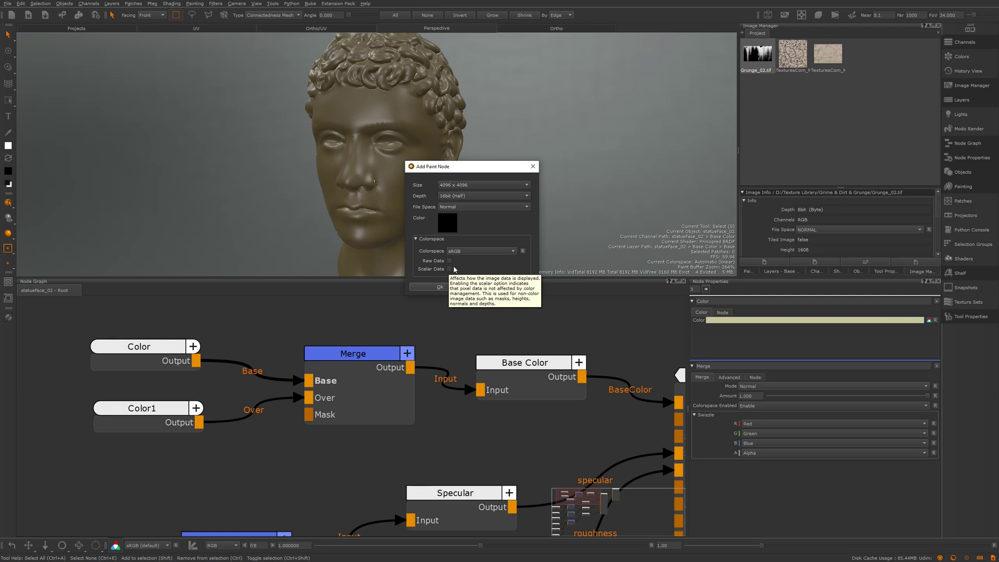
pyautogui.click(450, 269)
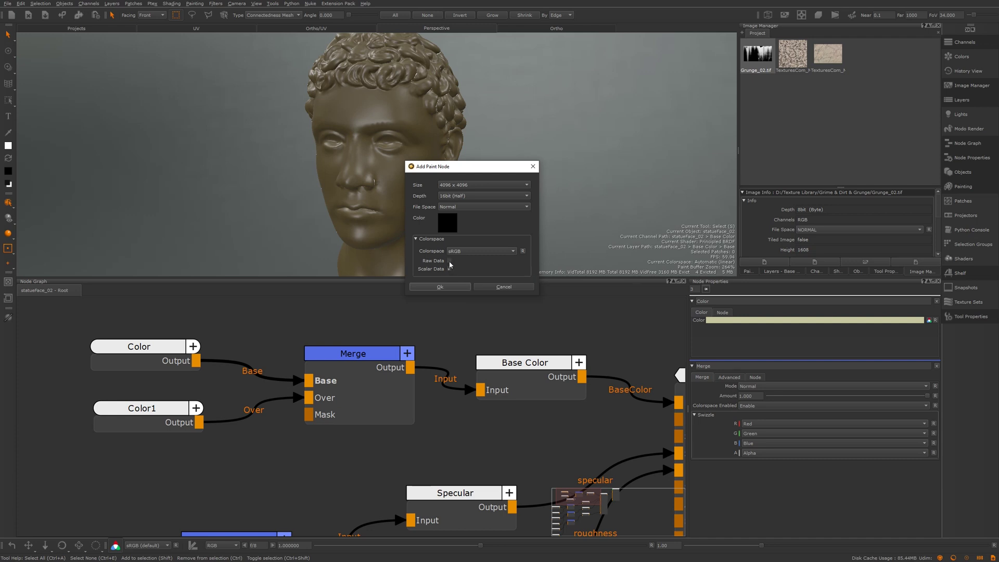
pyautogui.click(449, 261)
pyautogui.click(440, 287)
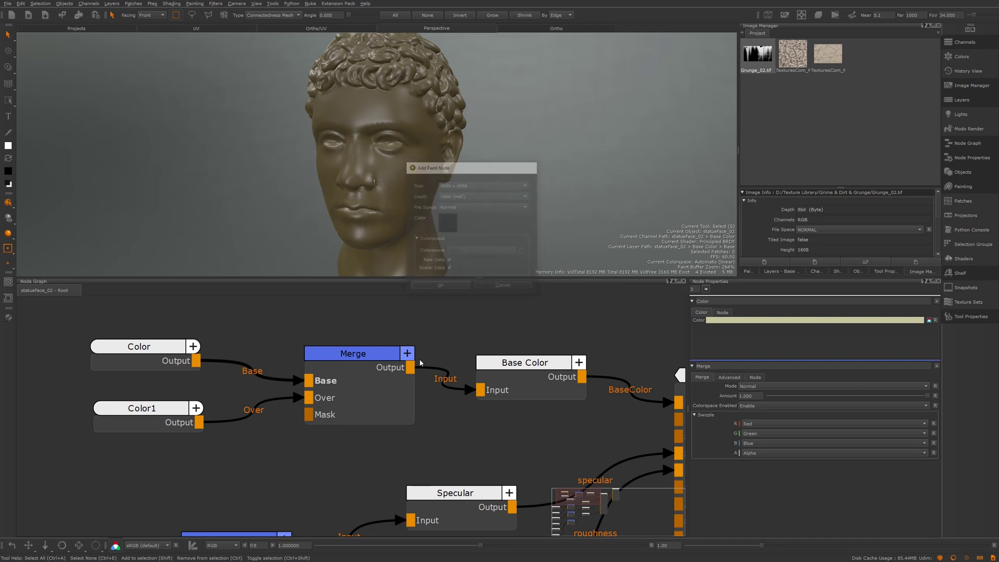
# Preview the Paint node's output on the head and connect it to the Merge node's Mask input
pyautogui.moveTo(245, 487); pyautogui.dragTo(248, 489)
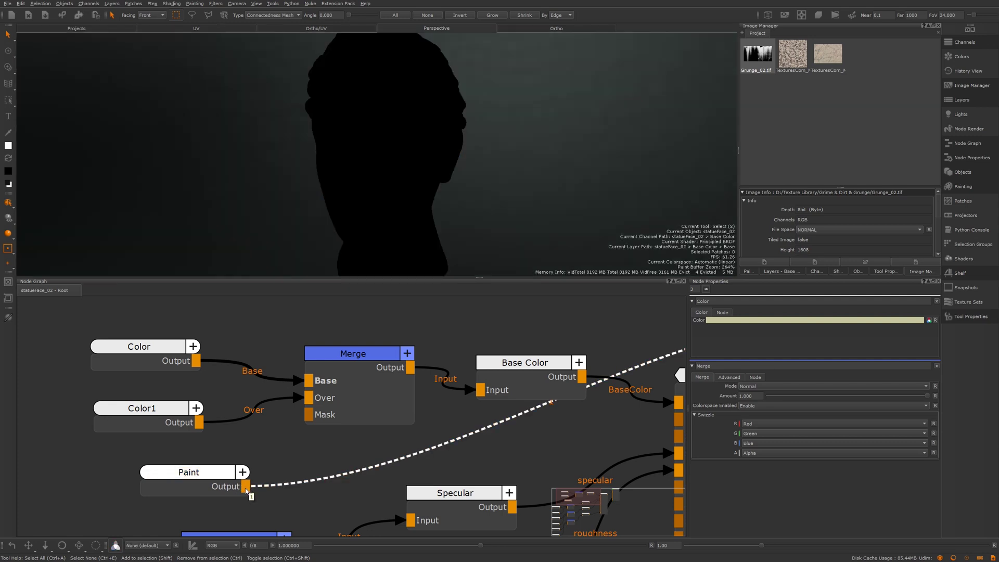
pyautogui.moveTo(246, 489); pyautogui.dragTo(331, 408)
pyautogui.click(322, 437)
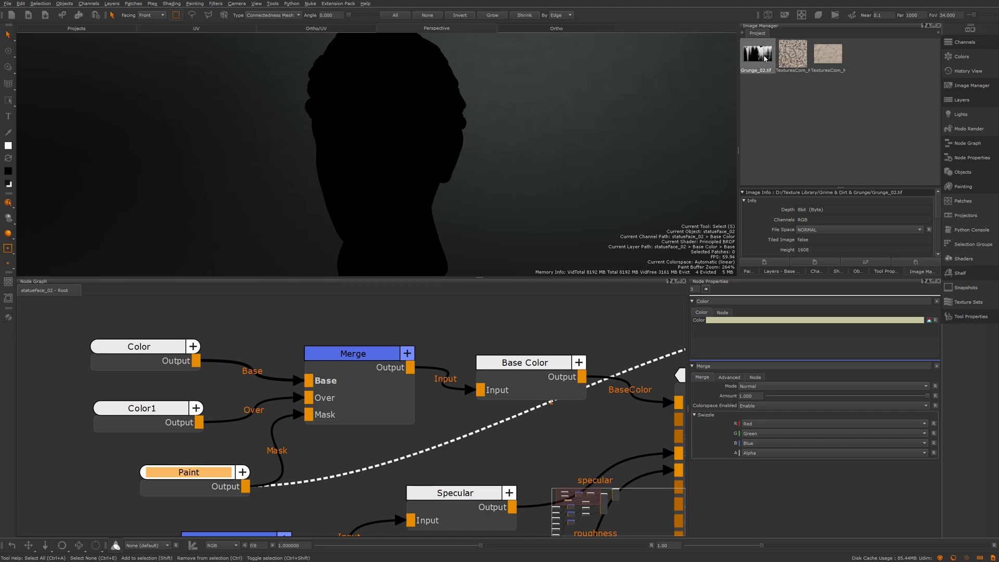
# Load Grunge_02.tif as the Paint Through image over the statue head and scale it down
pyautogui.moveTo(765, 58)
pyautogui.mouseDown()
pyautogui.moveTo(642, 82)
pyautogui.moveTo(535, 125)
pyautogui.moveTo(449, 125)
pyautogui.mouseUp()
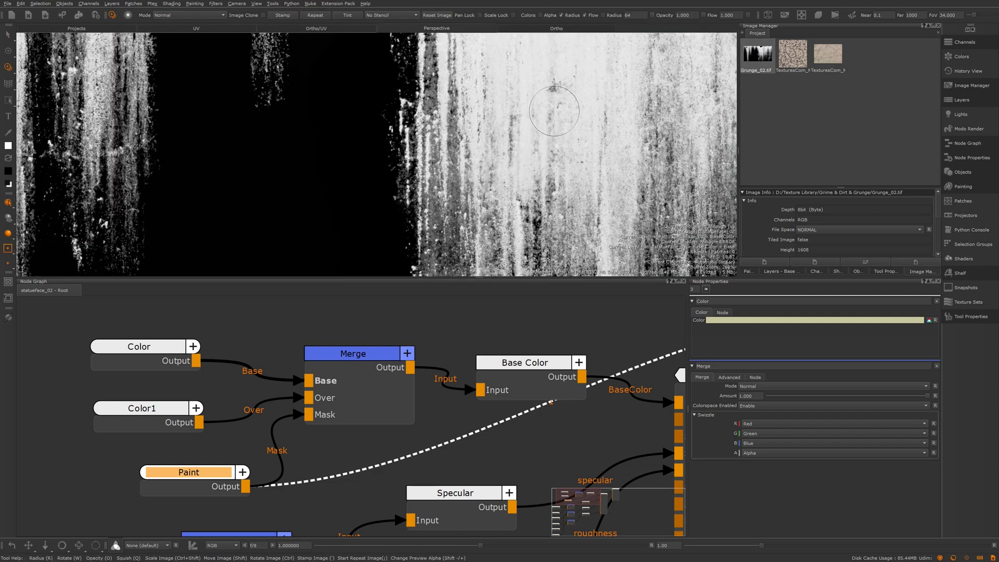
pyautogui.keyDown('ctrl'); pyautogui.keyDown('shift'); pyautogui.moveTo(545, 175); pyautogui.dragTo(96, 101); pyautogui.keyUp('shift'); pyautogui.keyUp('ctrl')
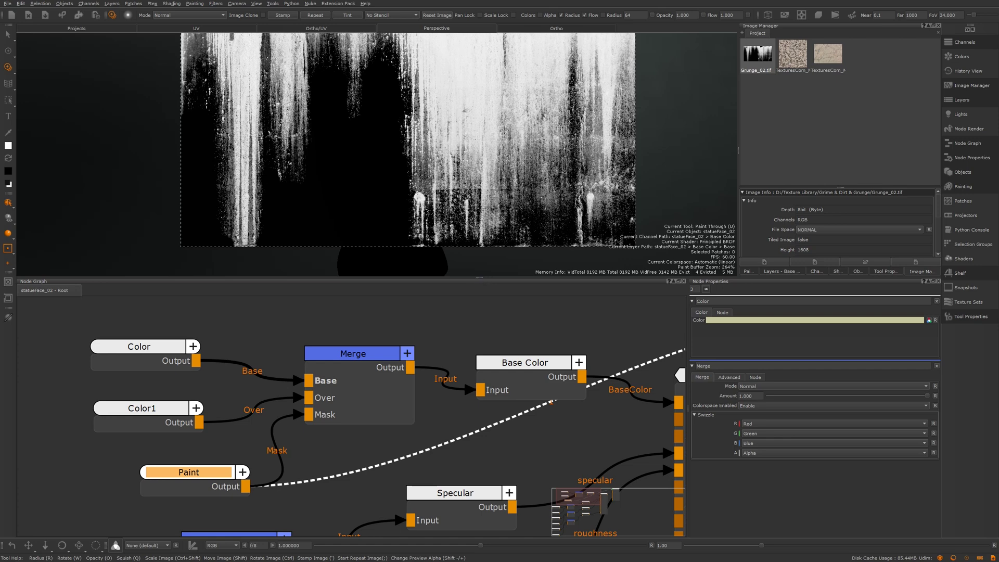
# Box-select the statue head's patch and return to the Paint Through tool
pyautogui.click(8, 34)
pyautogui.moveTo(262, 92)
pyautogui.mouseDown()
pyautogui.moveTo(525, 245)
pyautogui.moveTo(548, 245)
pyautogui.mouseUp()
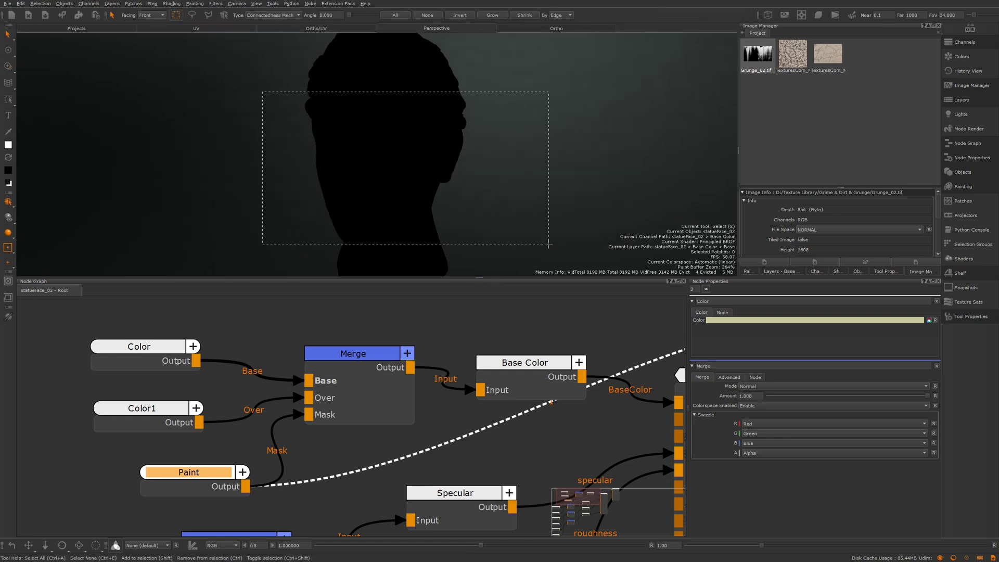
pyautogui.click(8, 67)
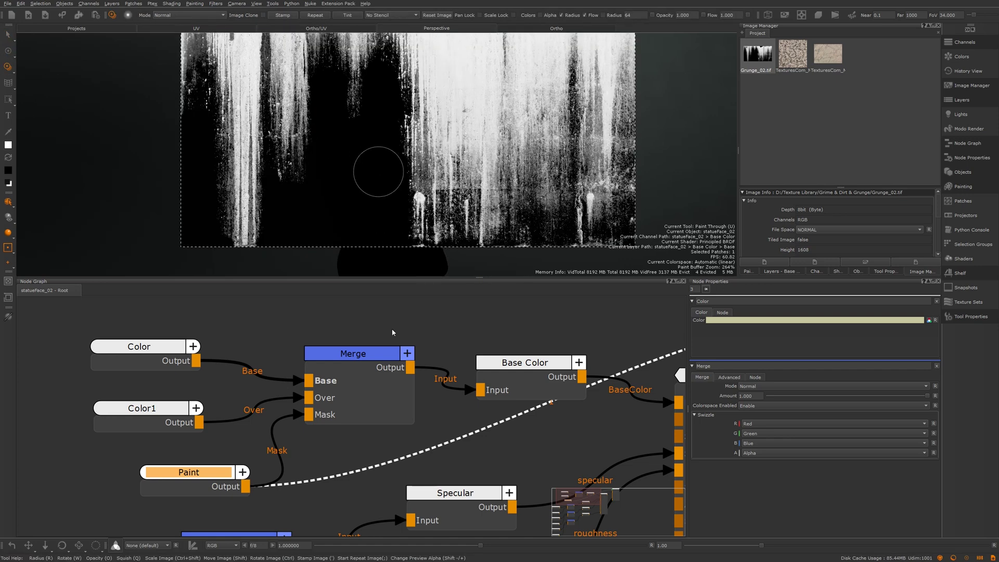
# Preview the Principled BRDF output on the statue and scale the grunge image down over the forehead
pyautogui.moveTo(485, 362); pyautogui.dragTo(352, 326, button='middle')
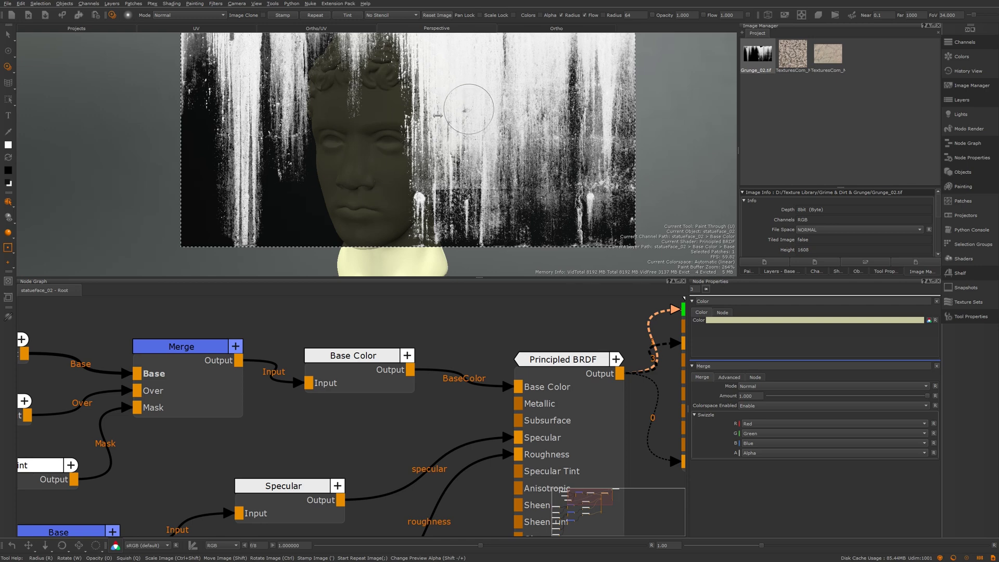
pyautogui.moveTo(438, 115)
pyautogui.keyDown('ctrl'); pyautogui.keyDown('shift'); pyautogui.mouseDown()
pyautogui.moveTo(363, 127)
pyautogui.moveTo(372, 124)
pyautogui.mouseUp(); pyautogui.keyUp('shift'); pyautogui.keyUp('ctrl')
pyautogui.keyDown('alt'); pyautogui.moveTo(374, 111); pyautogui.dragTo(477, 133, button='right'); pyautogui.keyUp('alt')
pyautogui.keyDown('alt'); pyautogui.moveTo(477, 134); pyautogui.dragTo(345, 98); pyautogui.keyUp('alt')
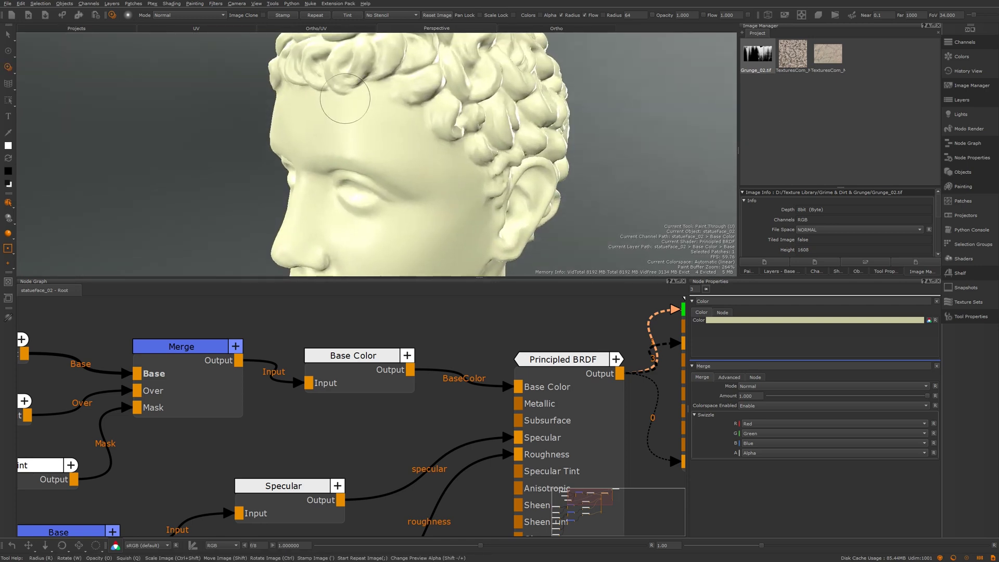
pyautogui.keyDown('alt'); pyautogui.moveTo(373, 110); pyautogui.dragTo(388, 141, button='middle'); pyautogui.keyUp('alt')
pyautogui.keyDown('alt'); pyautogui.moveTo(388, 140); pyautogui.dragTo(364, 138, button='right'); pyautogui.keyUp('alt')
pyautogui.moveTo(85, 360); pyautogui.dragTo(186, 367, button='middle')
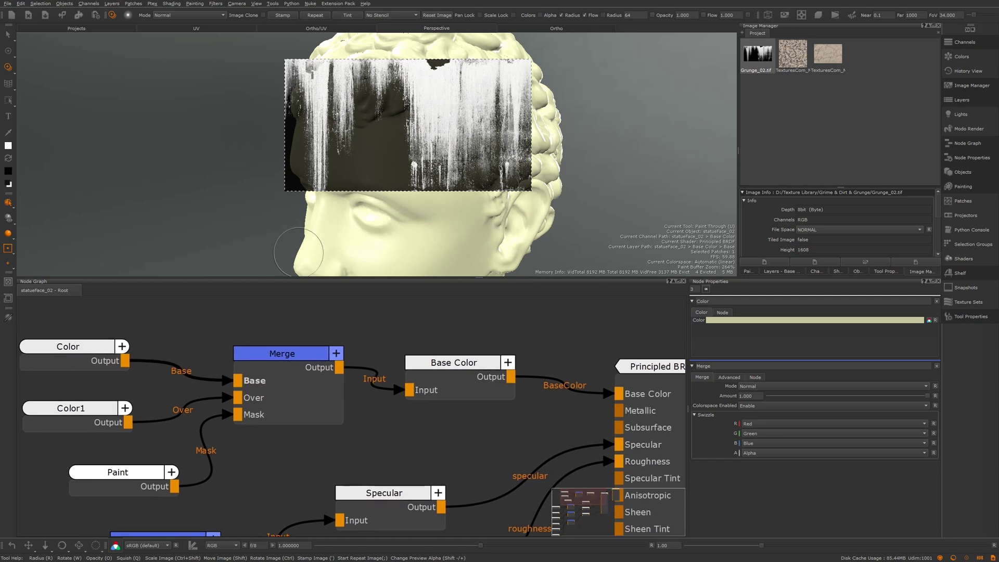
# Select the Paint node as the painting target and enlarge the grunge image over the statue's brow
pyautogui.moveTo(118, 471); pyautogui.dragTo(109, 474)
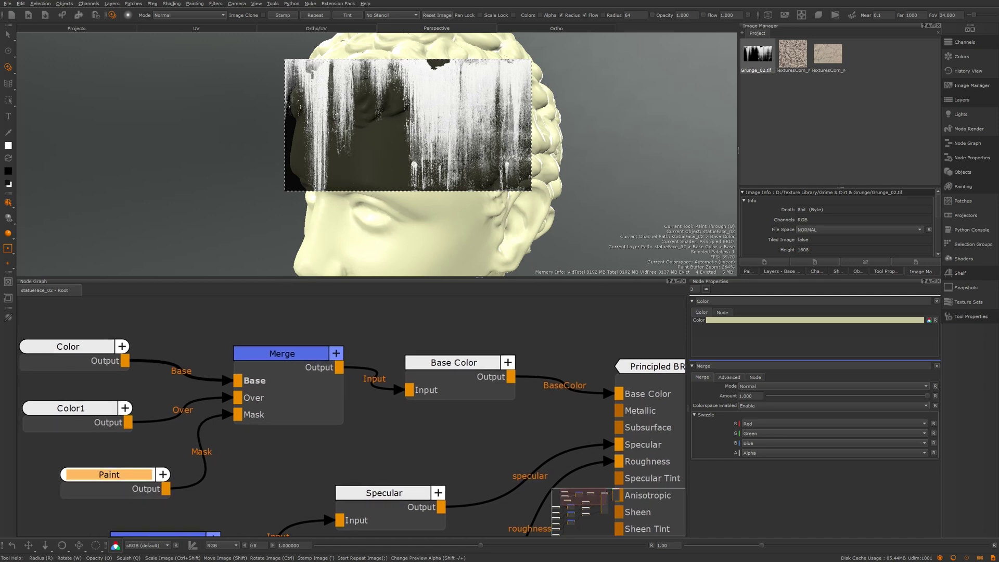
pyautogui.keyDown('ctrl'); pyautogui.keyDown('shift'); pyautogui.moveTo(428, 151); pyautogui.dragTo(468, 143); pyautogui.keyUp('shift'); pyautogui.keyUp('ctrl')
pyautogui.keyDown('alt'); pyautogui.moveTo(416, 154); pyautogui.dragTo(435, 134, button='middle'); pyautogui.keyUp('alt')
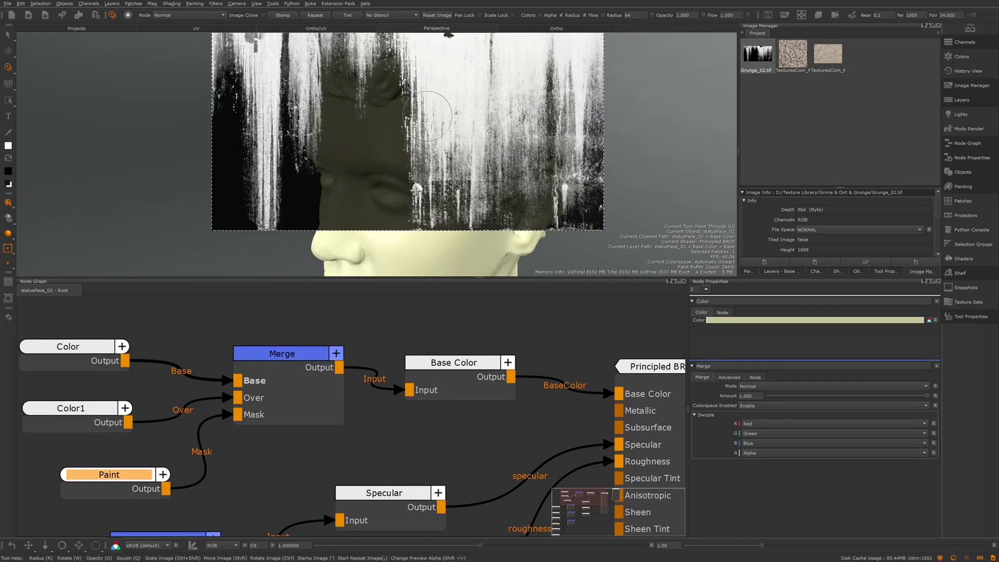
pyautogui.keyDown('shift'); pyautogui.moveTo(427, 116); pyautogui.dragTo(417, 191); pyautogui.keyUp('shift')
# Scale down the grunge image and paint it through onto the statue's forehead, temples and cheek, repositioning the image between strokes
pyautogui.moveTo(418, 191)
pyautogui.keyDown('ctrl'); pyautogui.keyDown('shift'); pyautogui.mouseDown()
pyautogui.moveTo(446, 167)
pyautogui.moveTo(421, 174)
pyautogui.moveTo(410, 128)
pyautogui.moveTo(372, 106)
pyautogui.moveTo(424, 151)
pyautogui.moveTo(485, 230)
pyautogui.moveTo(432, 192)
pyautogui.moveTo(401, 139)
pyautogui.moveTo(492, 127)
pyautogui.moveTo(624, 130)
pyautogui.mouseUp(); pyautogui.keyUp('shift'); pyautogui.keyUp('ctrl')
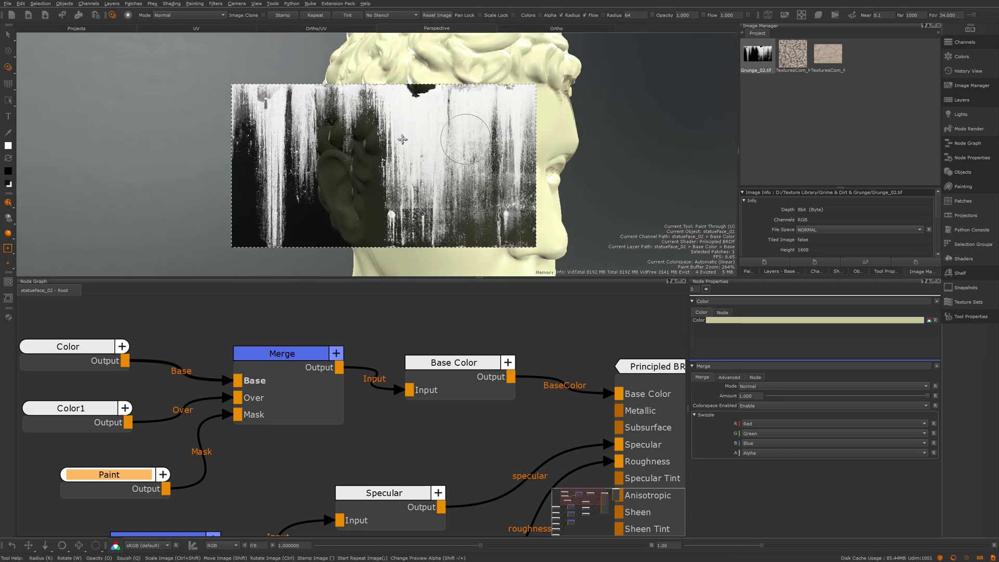
pyautogui.moveTo(382, 131)
pyautogui.keyDown('shift'); pyautogui.mouseDown()
pyautogui.moveTo(476, 117)
pyautogui.moveTo(416, 99)
pyautogui.moveTo(381, 161)
pyautogui.moveTo(384, 125)
pyautogui.moveTo(505, 89)
pyautogui.moveTo(523, 102)
pyautogui.mouseUp(); pyautogui.keyUp('shift')
pyautogui.moveTo(411, 168); pyautogui.dragTo(413, 167)
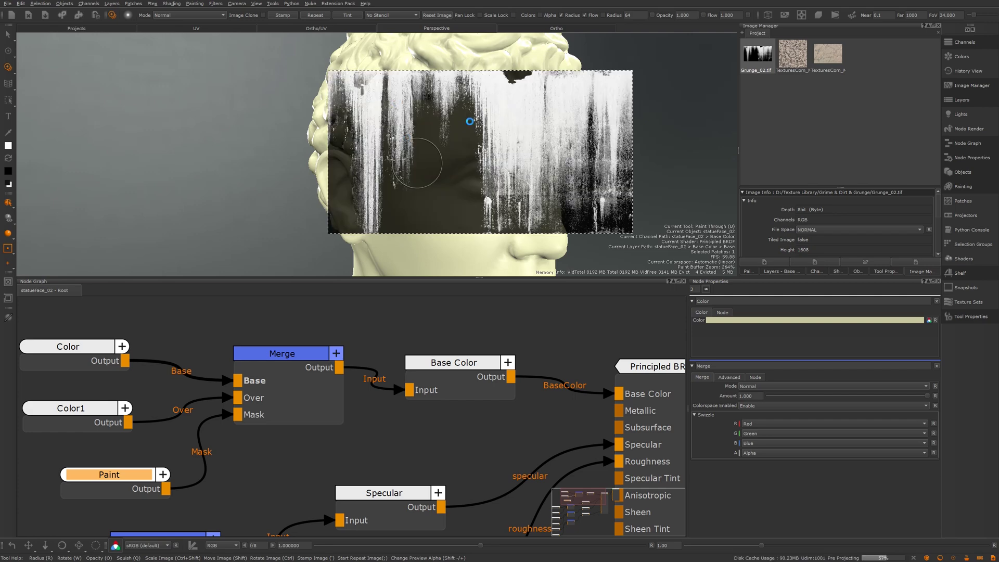
pyautogui.moveTo(502, 113)
pyautogui.mouseDown()
pyautogui.moveTo(503, 141)
pyautogui.moveTo(422, 120)
pyautogui.moveTo(336, 122)
pyautogui.mouseUp()
pyautogui.moveTo(453, 158)
pyautogui.keyDown('shift'); pyautogui.mouseDown()
pyautogui.moveTo(405, 149)
pyautogui.moveTo(482, 178)
pyautogui.mouseUp(); pyautogui.keyUp('shift')
pyautogui.moveTo(429, 155); pyautogui.dragTo(431, 149)
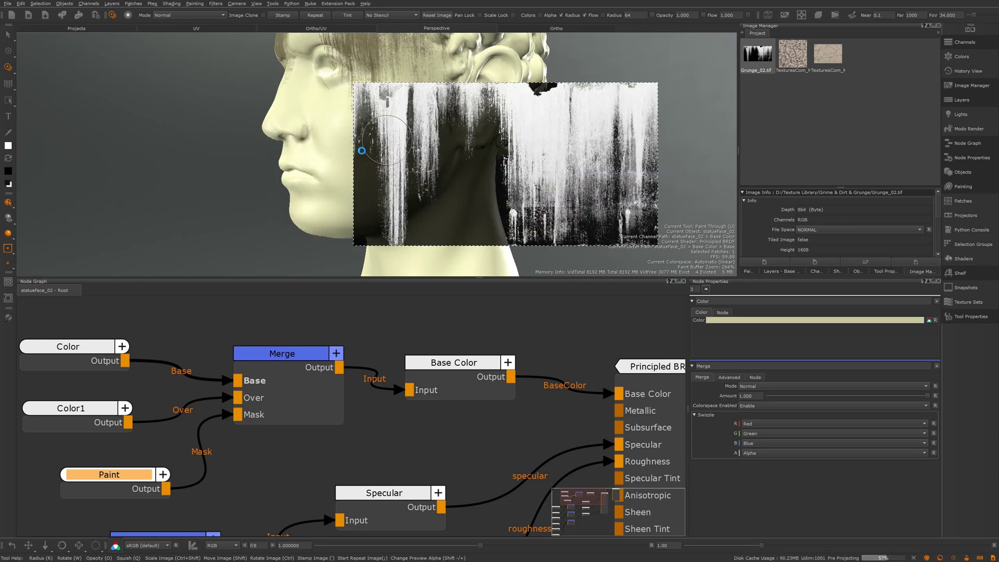
pyautogui.moveTo(363, 150)
pyautogui.keyDown('alt'); pyautogui.mouseDown()
pyautogui.moveTo(419, 147)
pyautogui.moveTo(404, 112)
pyautogui.moveTo(419, 140)
pyautogui.moveTo(402, 150)
pyautogui.moveTo(422, 159)
pyautogui.moveTo(405, 168)
pyautogui.moveTo(401, 187)
pyautogui.mouseUp(); pyautogui.keyUp('alt')
pyautogui.moveTo(424, 134); pyautogui.dragTo(411, 151)
# Switch to the Select tool and examine the painted grunge streaks on both sides of the statue's face
pyautogui.keyDown('alt'); pyautogui.moveTo(442, 151); pyautogui.dragTo(416, 146, button='right'); pyautogui.keyUp('alt')
pyautogui.keyDown('alt'); pyautogui.moveTo(417, 145); pyautogui.dragTo(500, 129); pyautogui.keyUp('alt')
pyautogui.keyDown('alt'); pyautogui.moveTo(458, 130); pyautogui.dragTo(474, 129, button='right'); pyautogui.keyUp('alt')
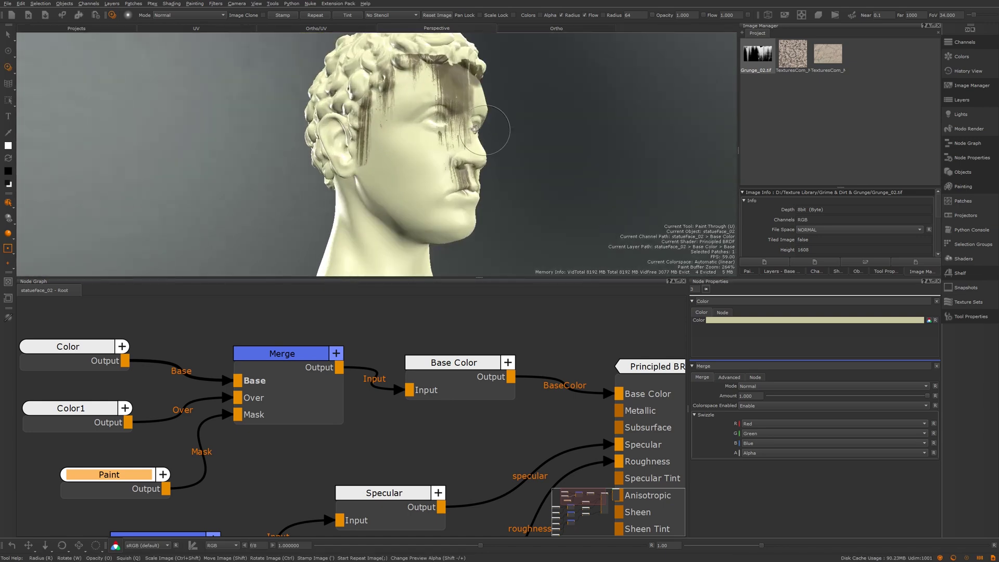
pyautogui.keyDown('alt'); pyautogui.moveTo(474, 129); pyautogui.dragTo(364, 148); pyautogui.keyUp('alt')
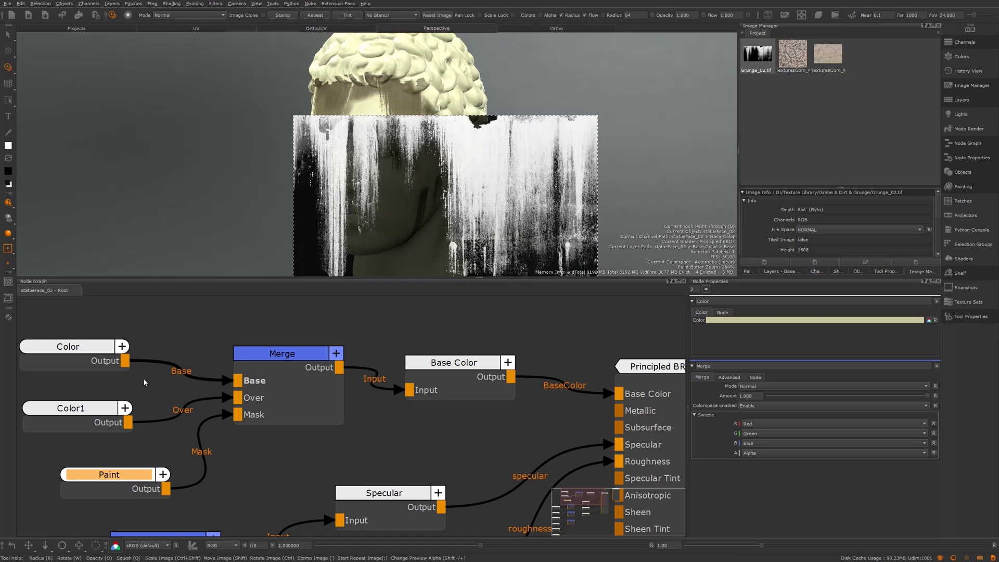
pyautogui.press('s')
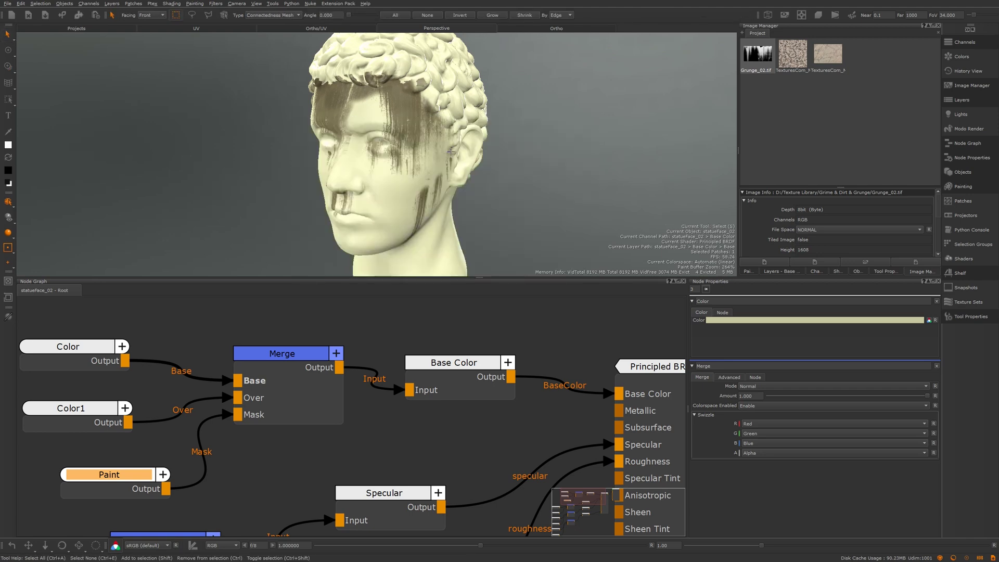
pyautogui.keyDown('alt'); pyautogui.moveTo(450, 152); pyautogui.dragTo(416, 148); pyautogui.keyUp('alt')
pyautogui.keyDown('alt'); pyautogui.moveTo(406, 145); pyautogui.dragTo(424, 143, button='right'); pyautogui.keyUp('alt')
pyautogui.moveTo(416, 141)
pyautogui.keyDown('alt'); pyautogui.mouseDown()
pyautogui.moveTo(398, 138)
pyautogui.moveTo(421, 136)
pyautogui.mouseUp(); pyautogui.keyUp('alt')
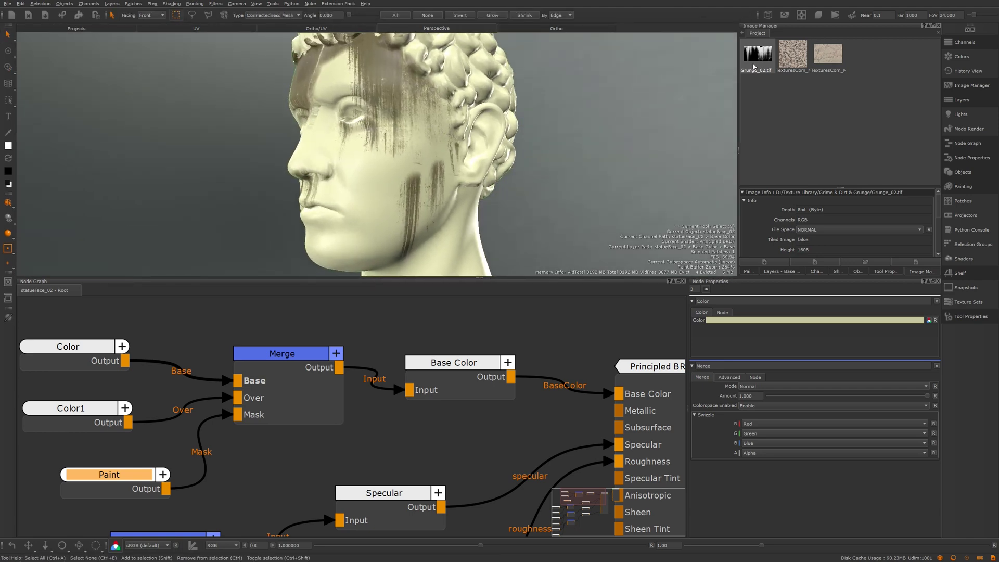
pyautogui.keyDown('alt'); pyautogui.moveTo(341, 155); pyautogui.dragTo(425, 172); pyautogui.keyUp('alt')
pyautogui.keyDown('alt'); pyautogui.moveTo(354, 141); pyautogui.dragTo(444, 149); pyautogui.keyUp('alt')
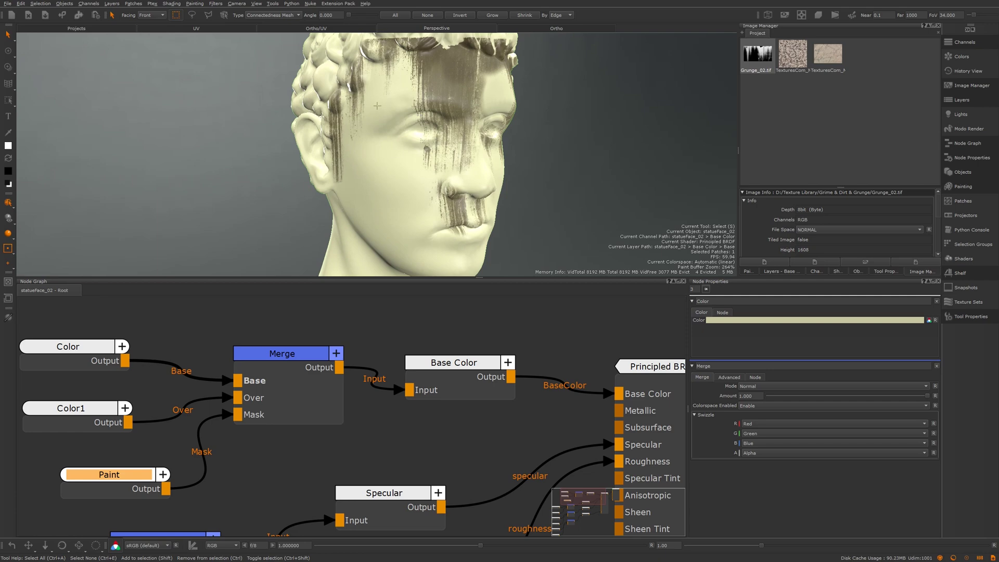
pyautogui.moveTo(378, 106)
pyautogui.keyDown('alt'); pyautogui.mouseDown()
pyautogui.moveTo(411, 112)
pyautogui.moveTo(391, 115)
pyautogui.mouseUp(); pyautogui.keyUp('alt')
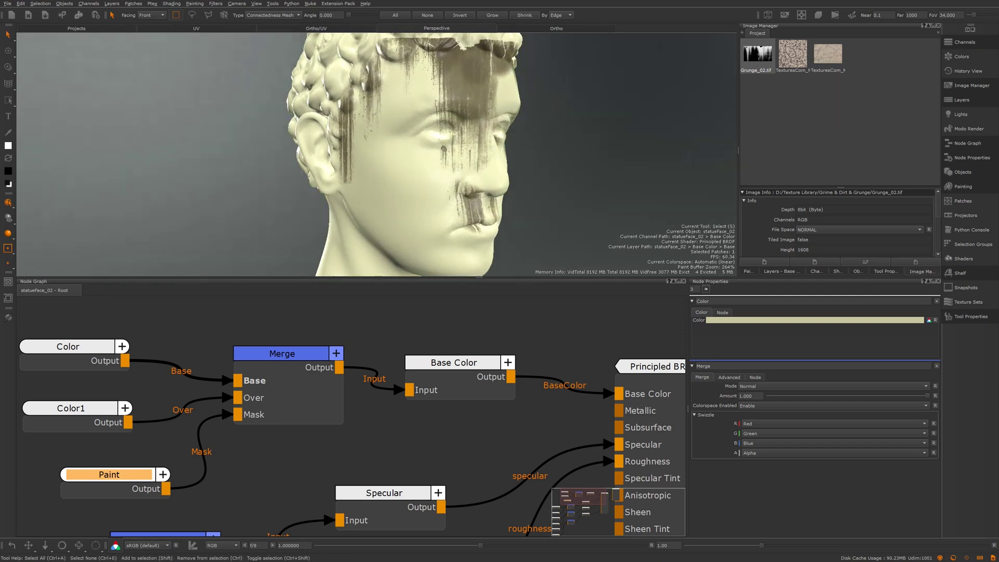
pyautogui.moveTo(485, 277); pyautogui.dragTo(482, 331)
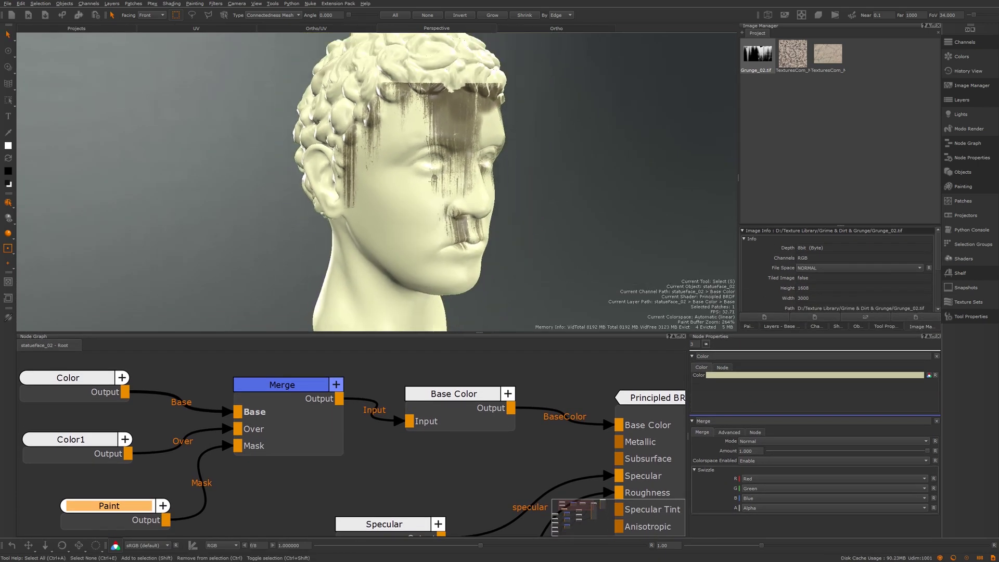
pyautogui.keyDown('alt'); pyautogui.moveTo(456, 183); pyautogui.dragTo(454, 175, button='middle'); pyautogui.keyUp('alt')
pyautogui.keyDown('alt'); pyautogui.moveTo(454, 175); pyautogui.dragTo(438, 195); pyautogui.keyUp('alt')
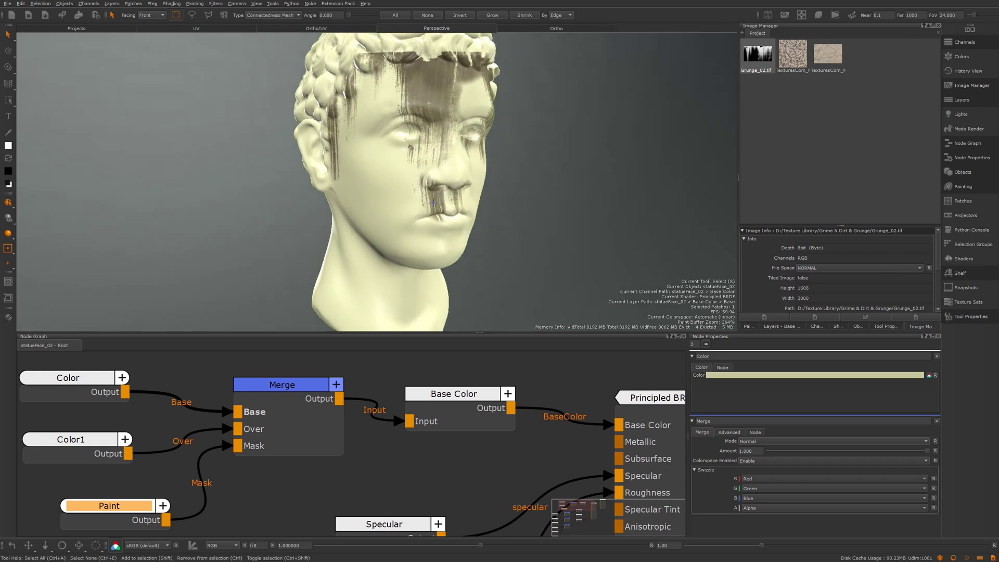
# Move the Color node farther from Merge and insert a new Merge node on the Base connection between them
pyautogui.scroll(-3, 447, 357)
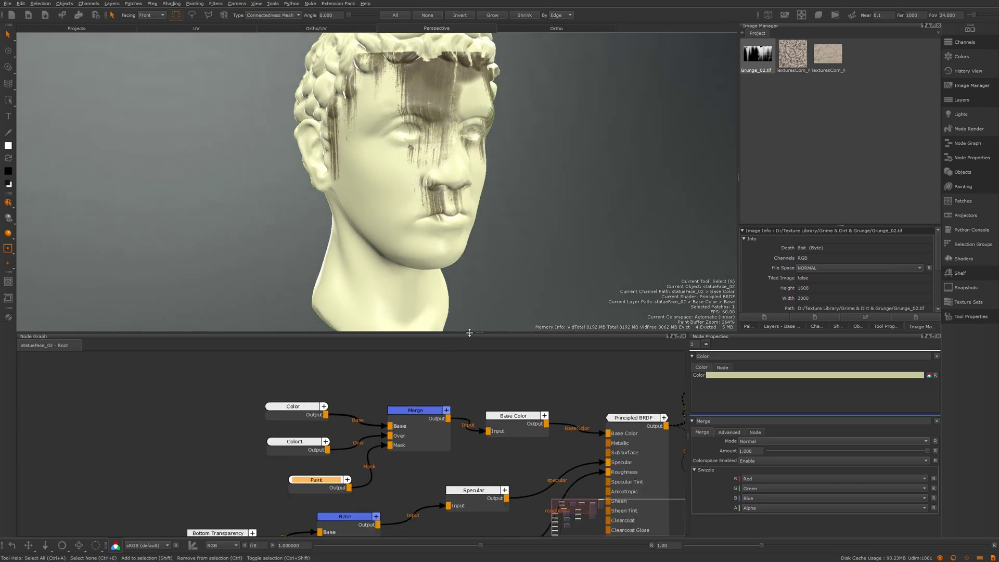
pyautogui.moveTo(469, 333); pyautogui.dragTo(469, 308)
pyautogui.moveTo(301, 403); pyautogui.dragTo(63, 409)
pyautogui.moveTo(261, 395); pyautogui.dragTo(407, 415, button='middle')
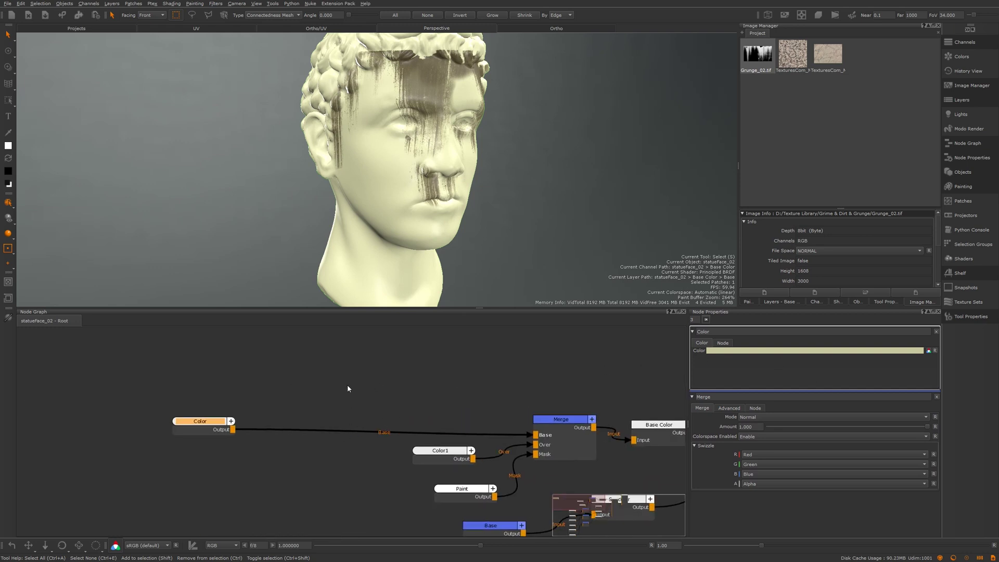
pyautogui.press('m')
pyautogui.moveTo(366, 420); pyautogui.dragTo(337, 420)
pyautogui.scroll(1, 341, 417)
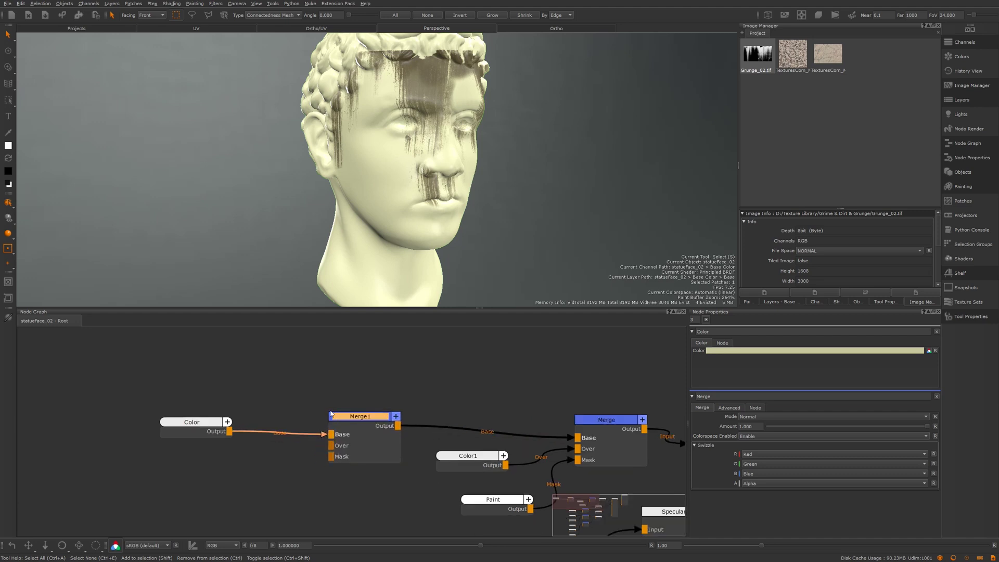
pyautogui.moveTo(335, 392); pyautogui.dragTo(288, 405, button='middle')
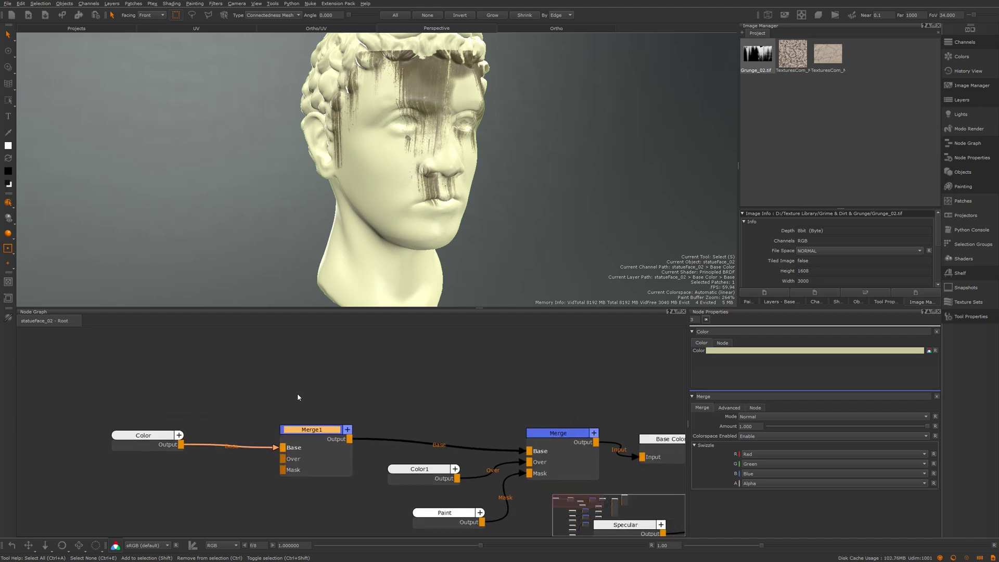
# Add a 4096 x 4096, 8bit (Byte) Paint node above the Color node with a fully transparent black fill
pyautogui.click(194, 377)
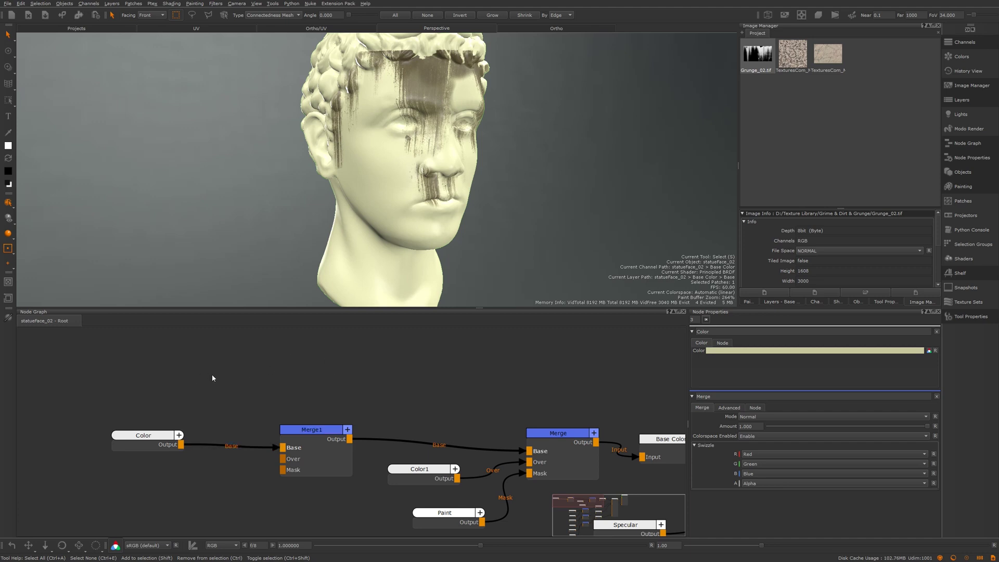
pyautogui.press('p')
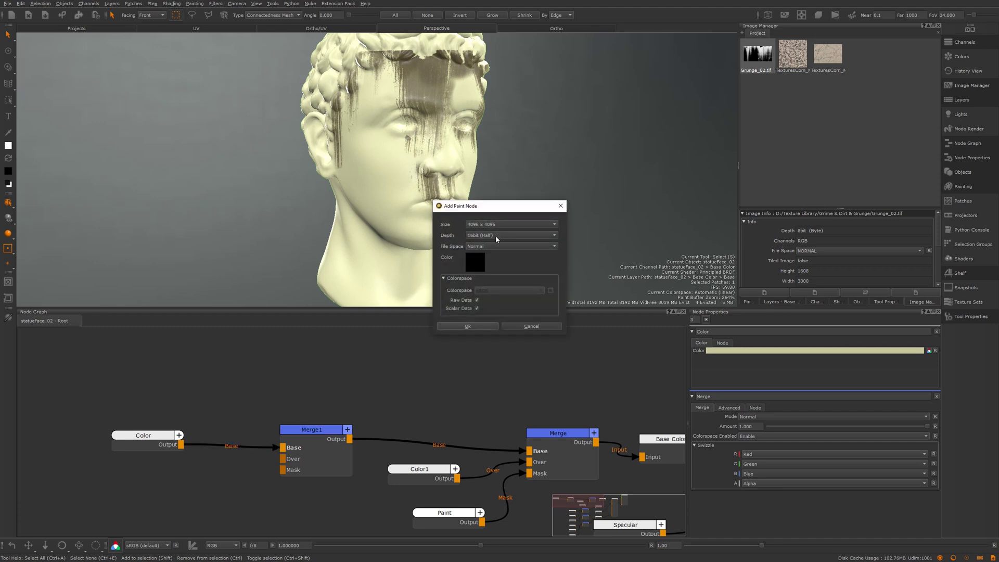
pyautogui.click(486, 236)
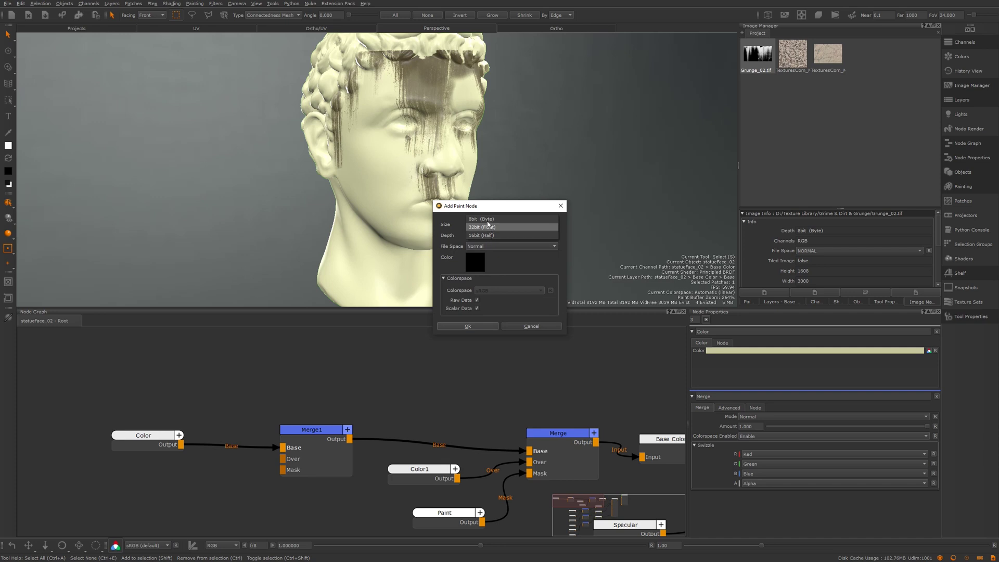
pyautogui.click(489, 224)
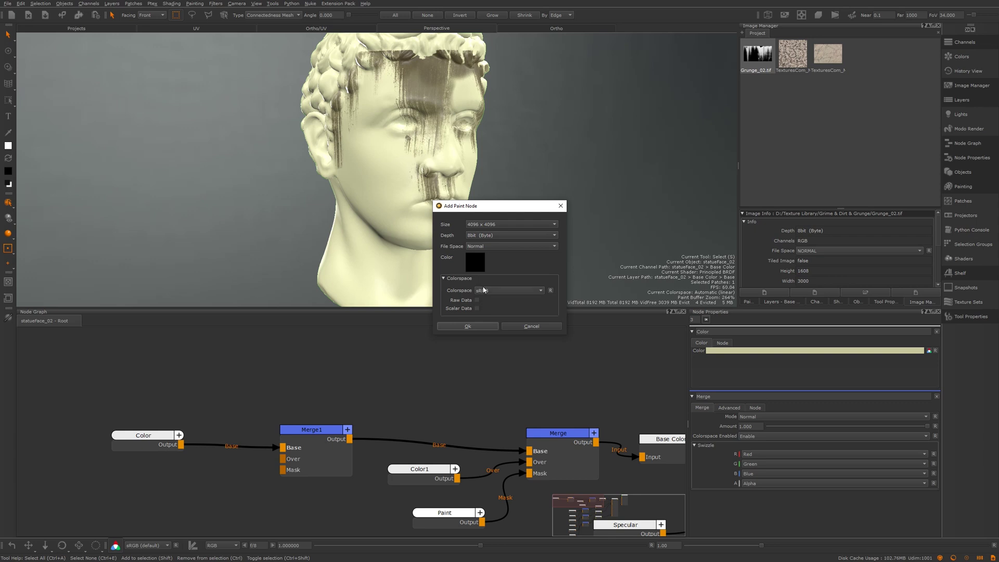
pyautogui.click(475, 263)
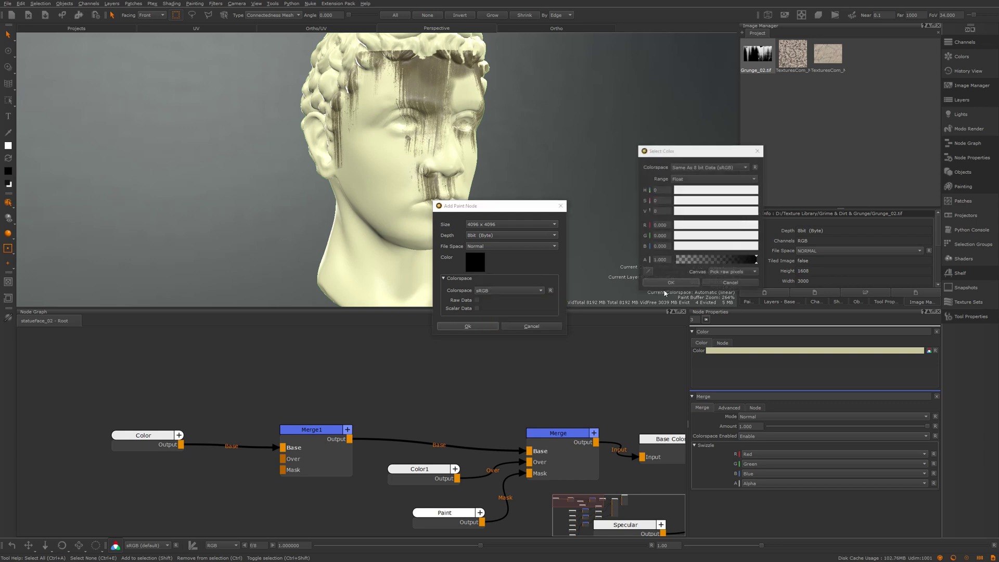
pyautogui.moveTo(727, 261); pyautogui.dragTo(635, 261)
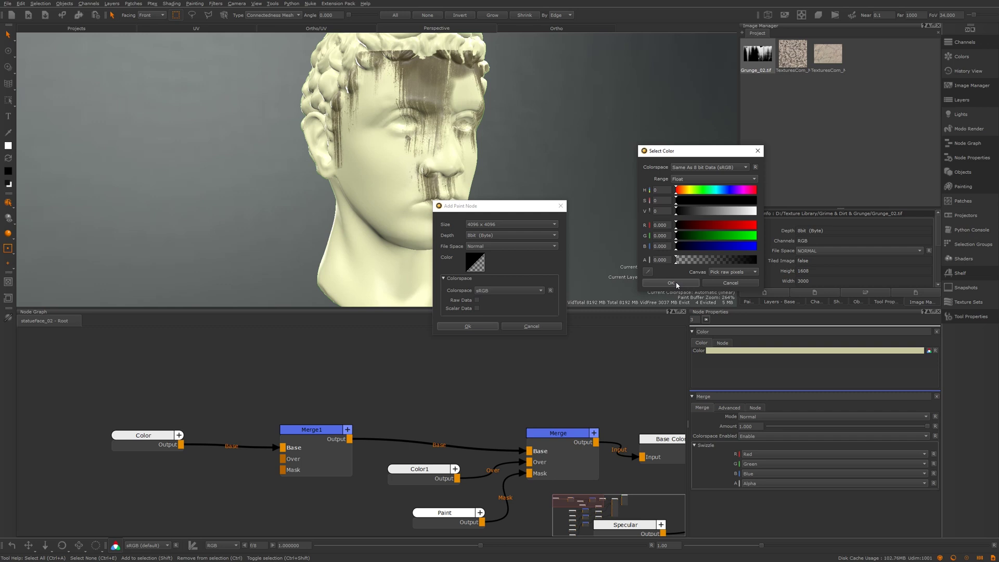
pyautogui.click(671, 283)
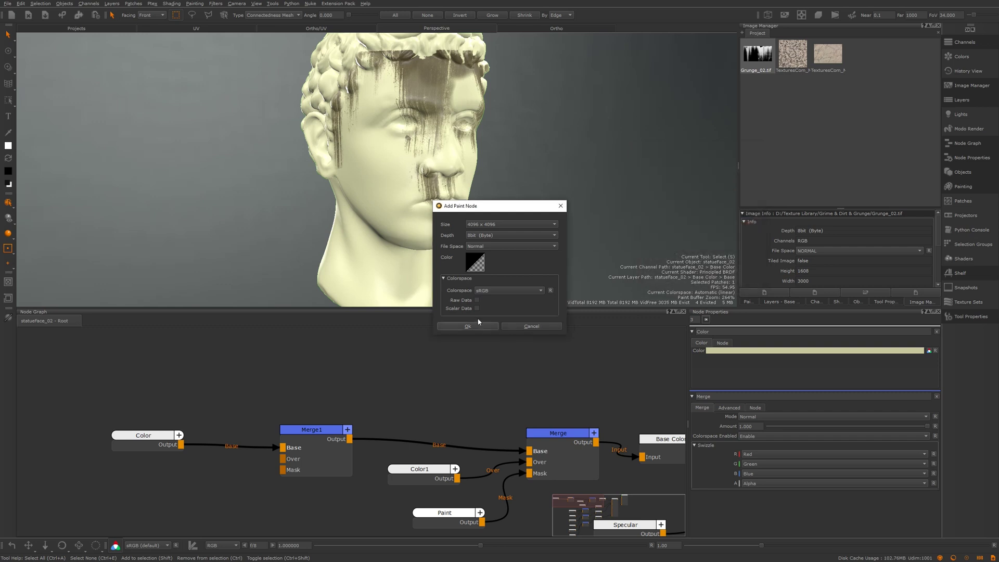
pyautogui.click(468, 326)
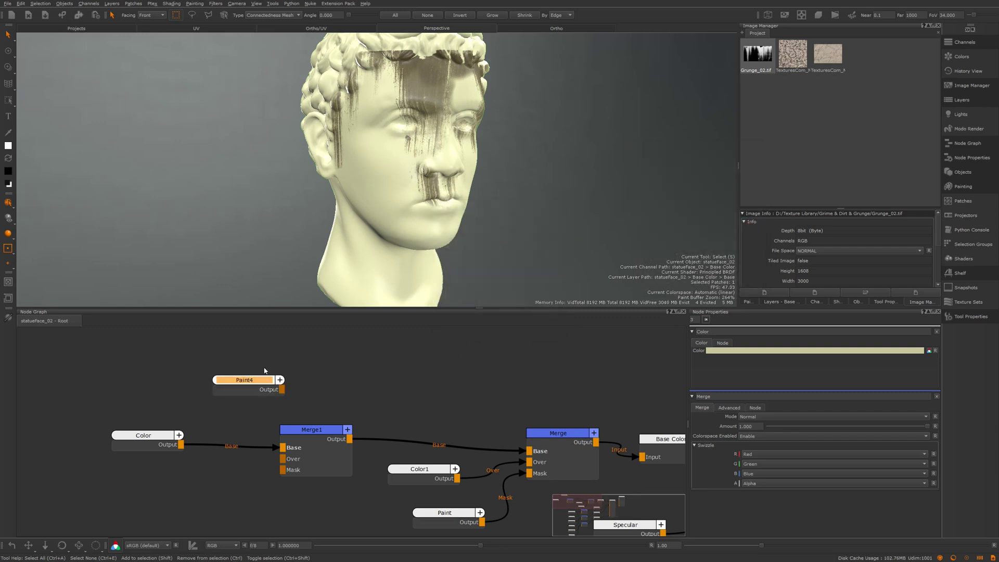
# Connect the new Paint node's output to Merge1's Over input and place the node above Color
pyautogui.moveTo(271, 393); pyautogui.dragTo(301, 381, button='middle')
pyautogui.moveTo(301, 381)
pyautogui.mouseDown()
pyautogui.moveTo(274, 377)
pyautogui.moveTo(335, 417)
pyautogui.moveTo(332, 452)
pyautogui.moveTo(346, 447)
pyautogui.mouseUp()
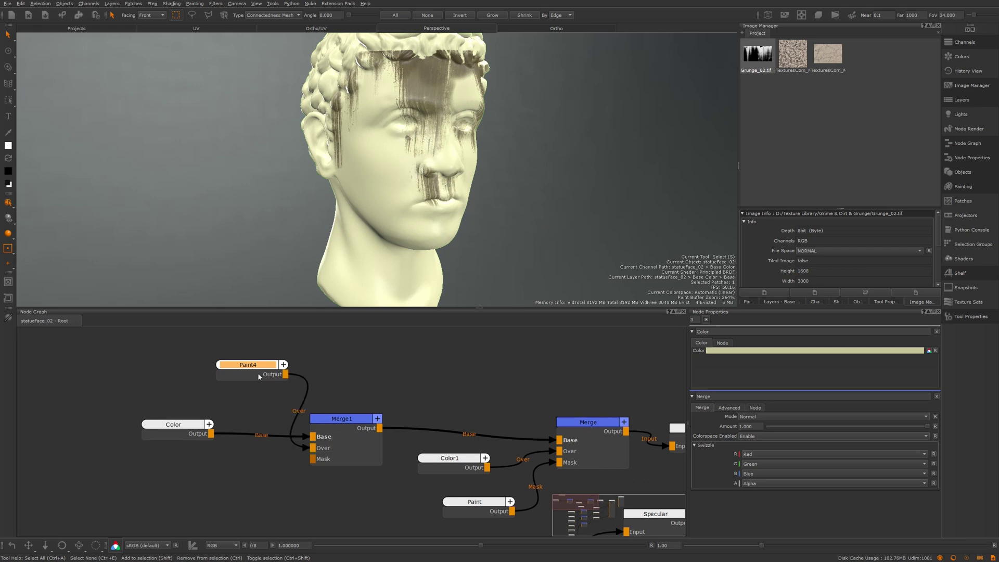
pyautogui.moveTo(259, 375); pyautogui.dragTo(246, 380)
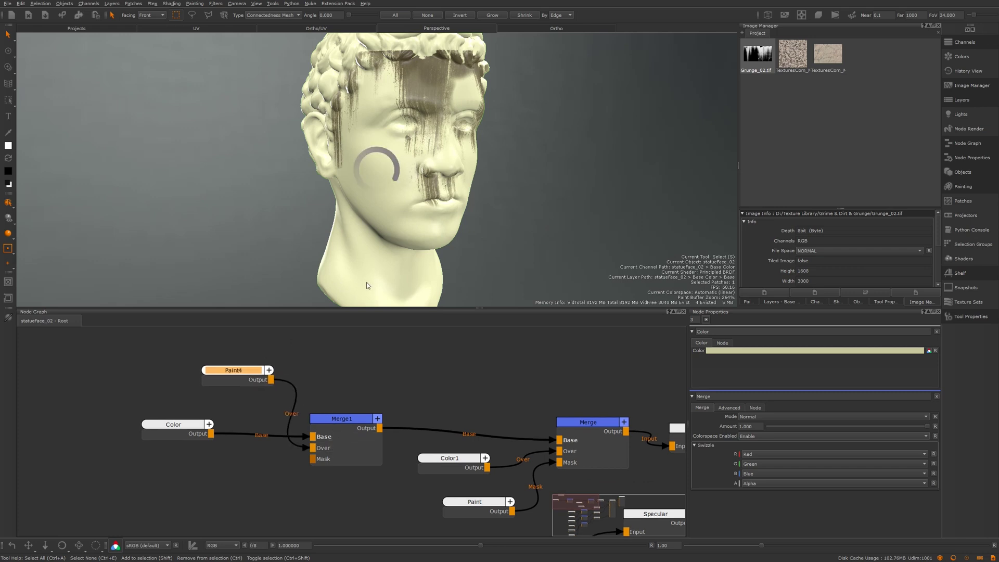
# Preview Paint4's output on the statue and load the veined marble texture as its Paint Through image
pyautogui.press('1')
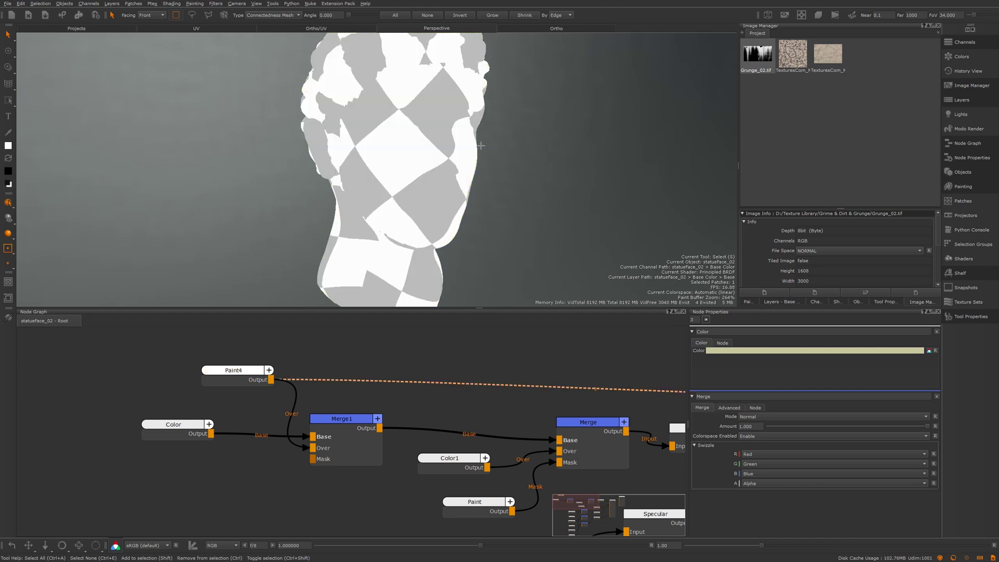
pyautogui.moveTo(426, 147)
pyautogui.keyDown('alt'); pyautogui.mouseDown()
pyautogui.moveTo(284, 149)
pyautogui.moveTo(409, 150)
pyautogui.mouseUp(); pyautogui.keyUp('alt')
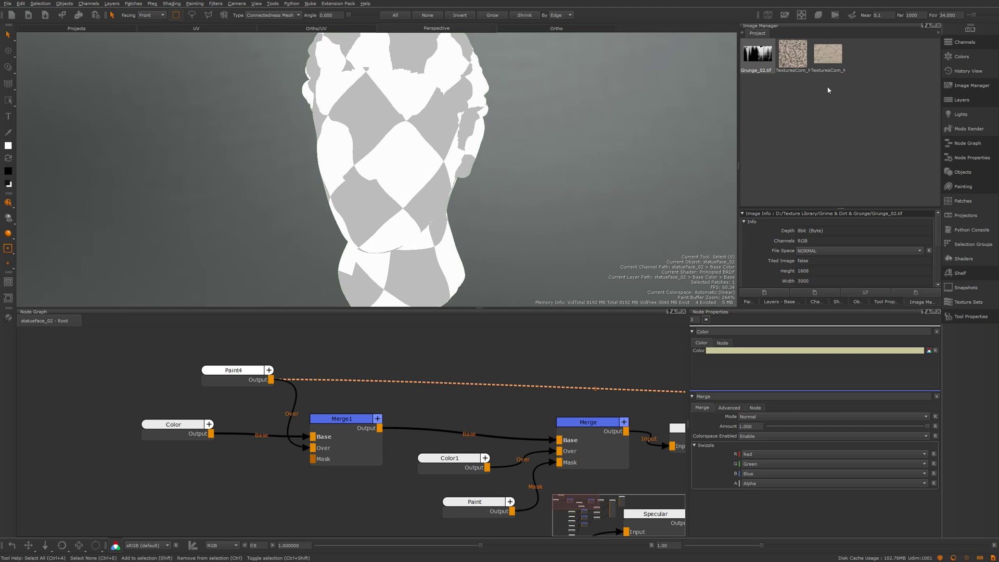
pyautogui.moveTo(831, 58)
pyautogui.mouseDown()
pyautogui.moveTo(411, 150)
pyautogui.moveTo(383, 129)
pyautogui.mouseUp()
pyautogui.keyDown('alt'); pyautogui.moveTo(385, 135); pyautogui.dragTo(412, 192, button='middle'); pyautogui.keyUp('alt')
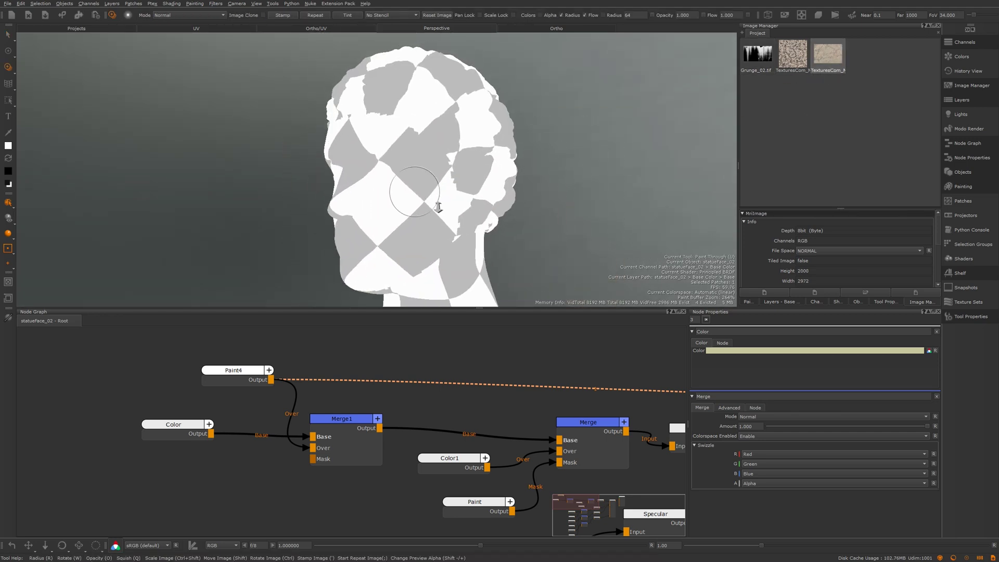
pyautogui.keyDown('alt'); pyautogui.moveTo(413, 192); pyautogui.dragTo(290, 172, button='right'); pyautogui.keyUp('alt')
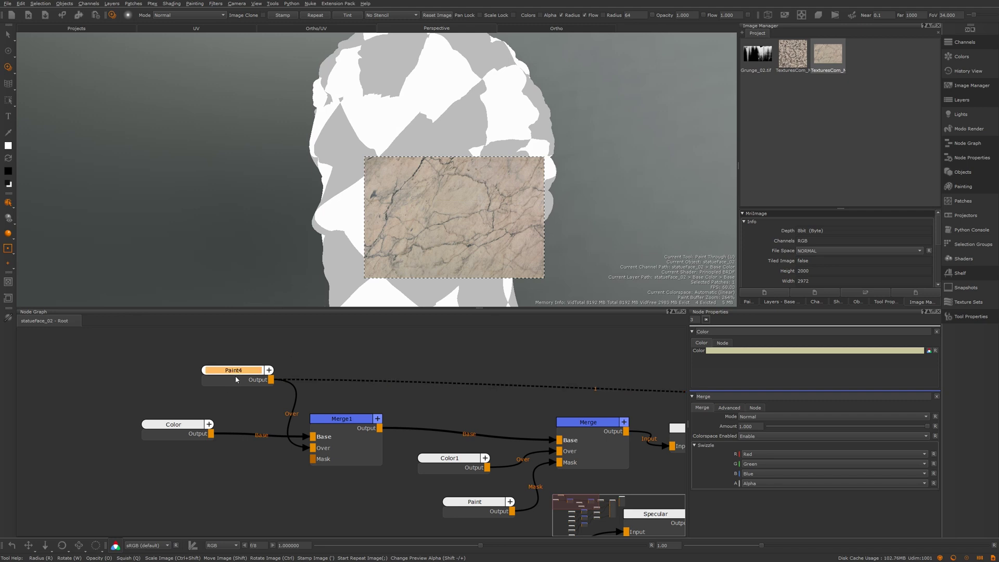
pyautogui.moveTo(371, 166); pyautogui.dragTo(373, 166)
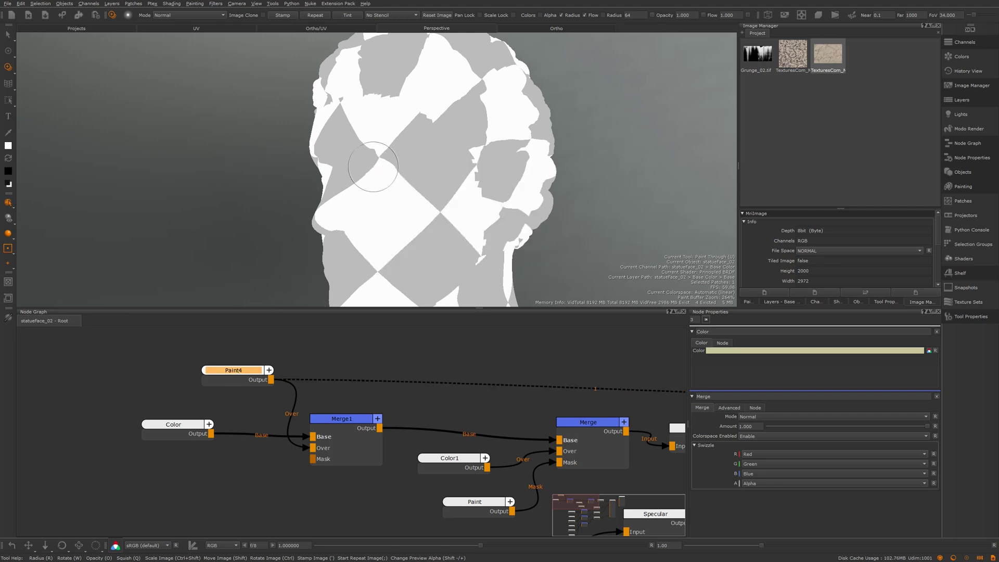
# Position the marble image over the statue's face and paint it through across the front and side of the face
pyautogui.keyDown('shift'); pyautogui.moveTo(446, 219); pyautogui.dragTo(404, 206); pyautogui.keyUp('shift')
pyautogui.keyDown('alt'); pyautogui.moveTo(404, 206); pyautogui.dragTo(452, 208, button='right'); pyautogui.keyUp('alt')
pyautogui.moveTo(452, 208)
pyautogui.keyDown('alt'); pyautogui.mouseDown()
pyautogui.moveTo(417, 209)
pyautogui.moveTo(496, 209)
pyautogui.moveTo(650, 98)
pyautogui.mouseUp(); pyautogui.keyUp('alt')
pyautogui.keyDown('shift'); pyautogui.moveTo(650, 99); pyautogui.dragTo(639, 100); pyautogui.keyUp('shift')
pyautogui.moveTo(403, 199)
pyautogui.mouseDown()
pyautogui.moveTo(380, 136)
pyautogui.moveTo(437, 112)
pyautogui.moveTo(473, 245)
pyautogui.moveTo(396, 260)
pyautogui.moveTo(388, 223)
pyautogui.moveTo(397, 236)
pyautogui.moveTo(429, 237)
pyautogui.moveTo(385, 172)
pyautogui.moveTo(338, 135)
pyautogui.moveTo(312, 234)
pyautogui.moveTo(385, 229)
pyautogui.moveTo(367, 78)
pyautogui.moveTo(400, 163)
pyautogui.mouseUp()
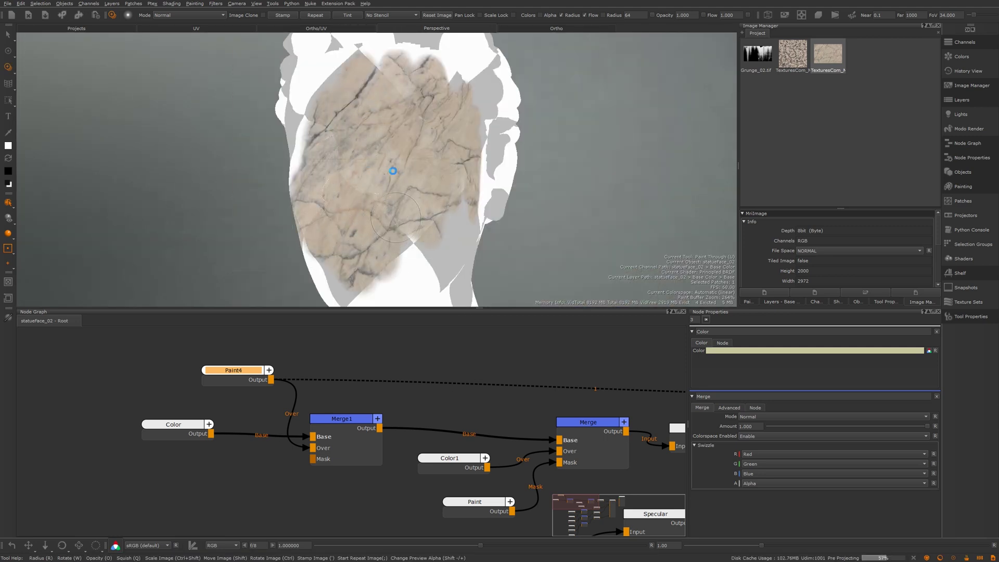
pyautogui.keyDown('alt'); pyautogui.moveTo(407, 198); pyautogui.dragTo(432, 166); pyautogui.keyUp('alt')
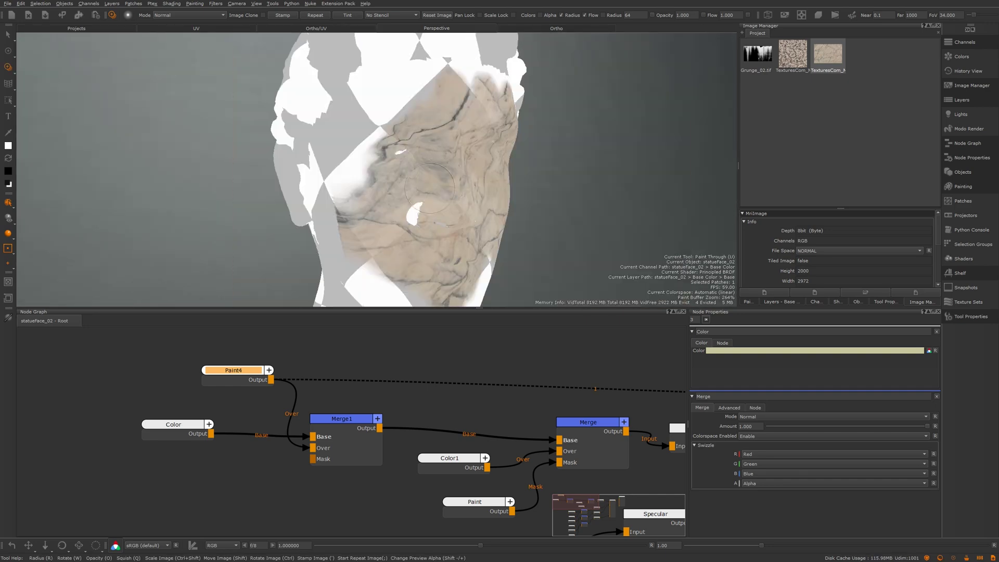
pyautogui.keyDown('alt'); pyautogui.moveTo(401, 201); pyautogui.dragTo(447, 187); pyautogui.keyUp('alt')
pyautogui.moveTo(388, 190)
pyautogui.mouseDown()
pyautogui.moveTo(386, 166)
pyautogui.moveTo(411, 125)
pyautogui.moveTo(396, 94)
pyautogui.moveTo(453, 271)
pyautogui.moveTo(421, 253)
pyautogui.mouseUp()
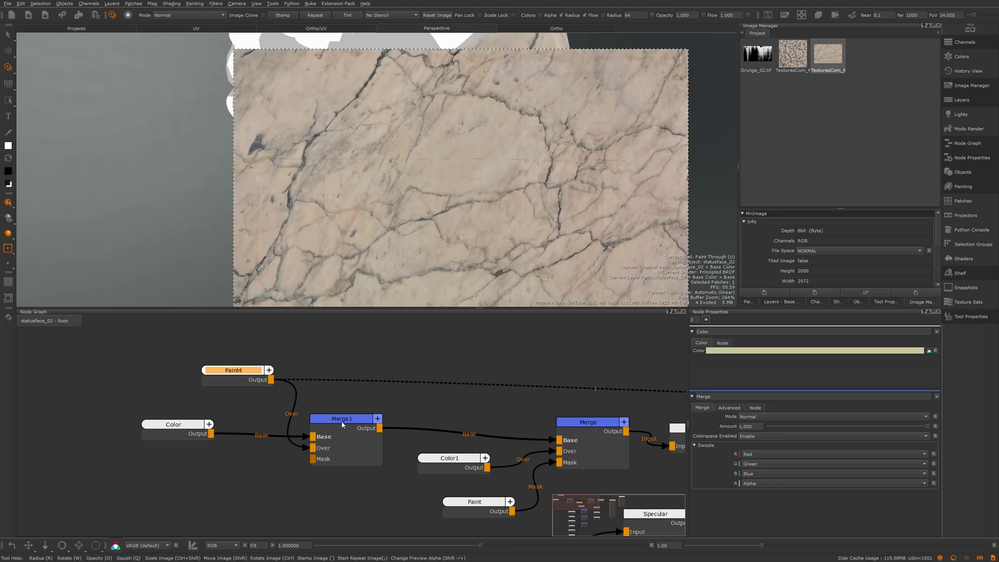
# Preview Merge1's output on the statue and switch to the Select tool
pyautogui.click(342, 422)
pyautogui.press('1')
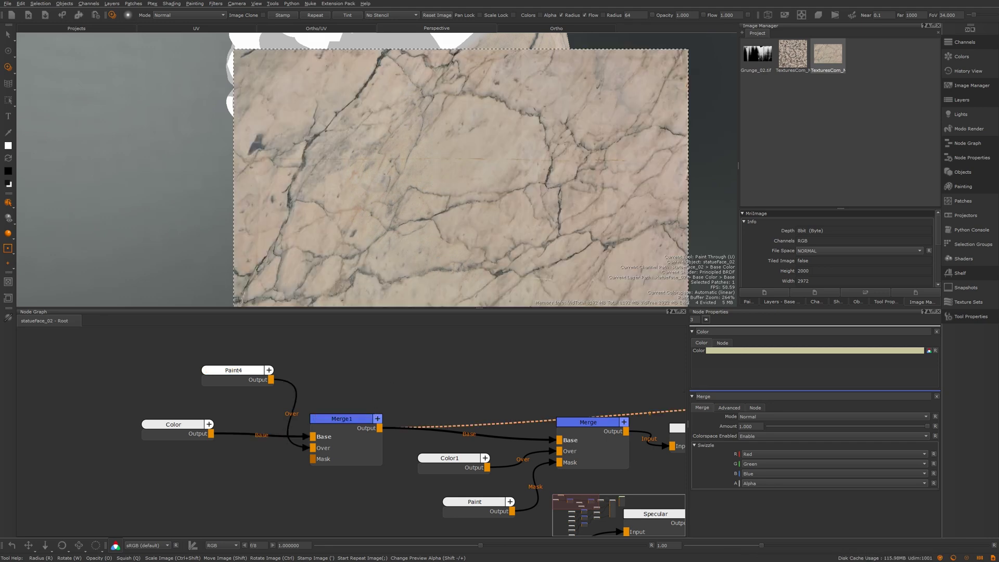
pyautogui.click(8, 35)
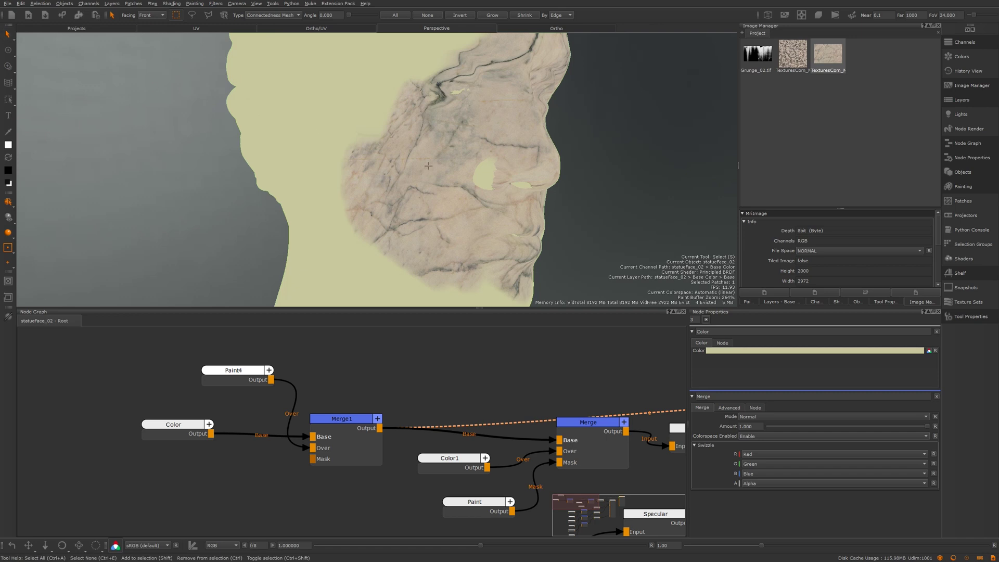
# Preview the Merge node's output on the statue to check the grunge mask over the marble paint and base colour
pyautogui.keyDown('alt'); pyautogui.moveTo(239, 156); pyautogui.dragTo(380, 149); pyautogui.keyUp('alt')
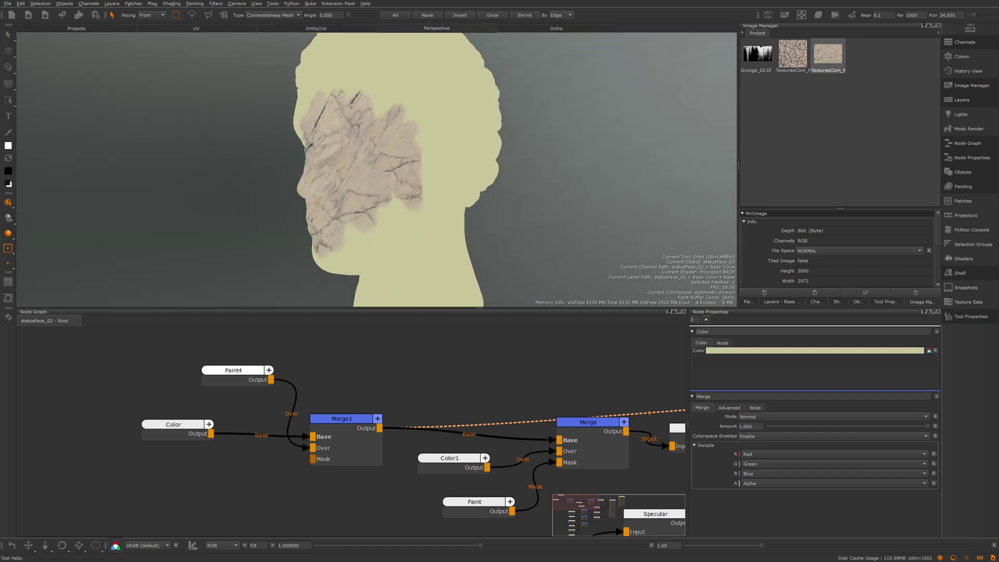
pyautogui.moveTo(588, 429); pyautogui.dragTo(461, 411, button='middle')
pyautogui.moveTo(460, 411); pyautogui.dragTo(470, 413)
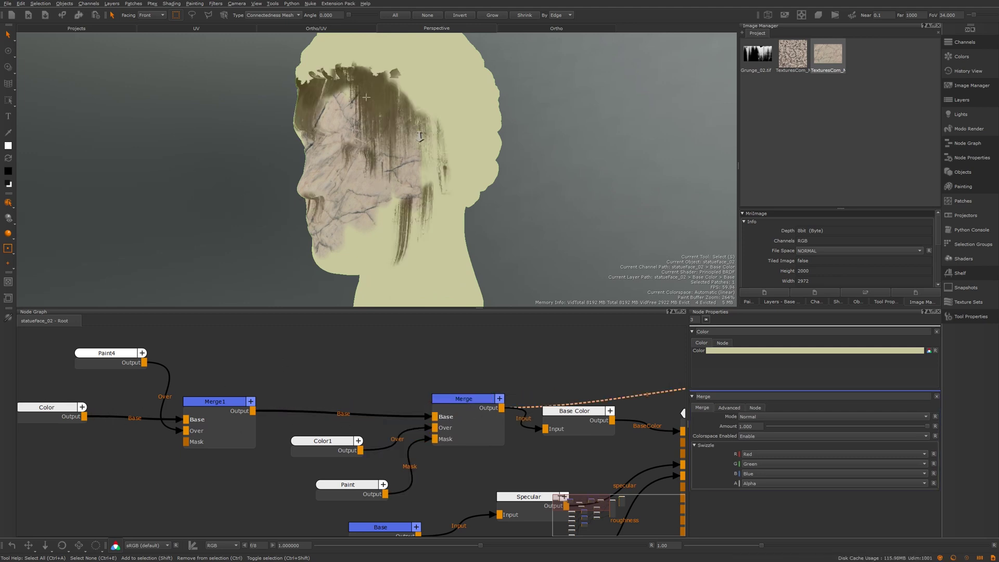
pyautogui.keyDown('alt'); pyautogui.moveTo(366, 98); pyautogui.dragTo(439, 147); pyautogui.keyUp('alt')
# Switch the viewer preview to the Principled BRDF output and inspect the shaded head from several sides
pyautogui.moveTo(531, 359); pyautogui.dragTo(358, 341, button='middle')
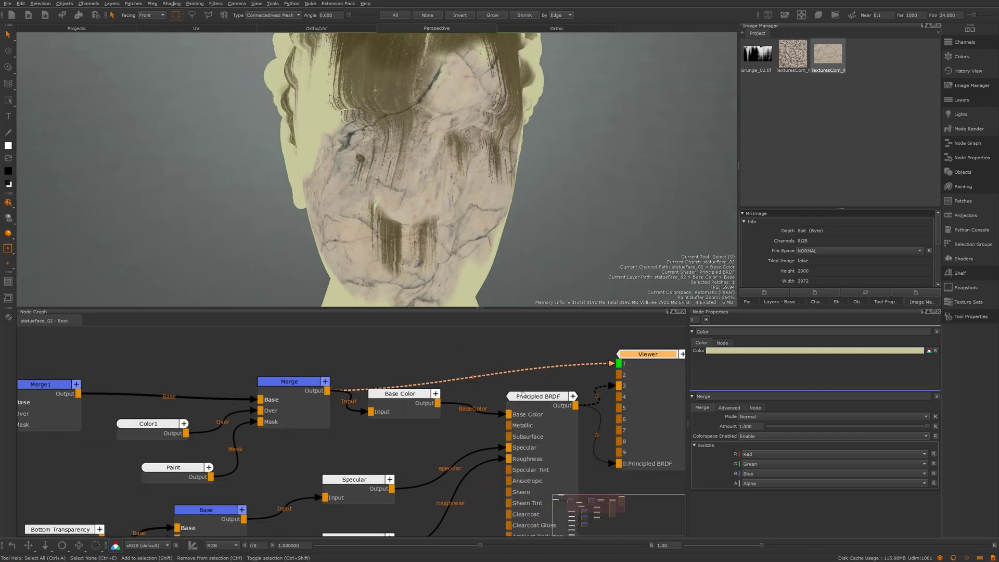
pyautogui.moveTo(534, 398); pyautogui.dragTo(532, 386)
pyautogui.press('1')
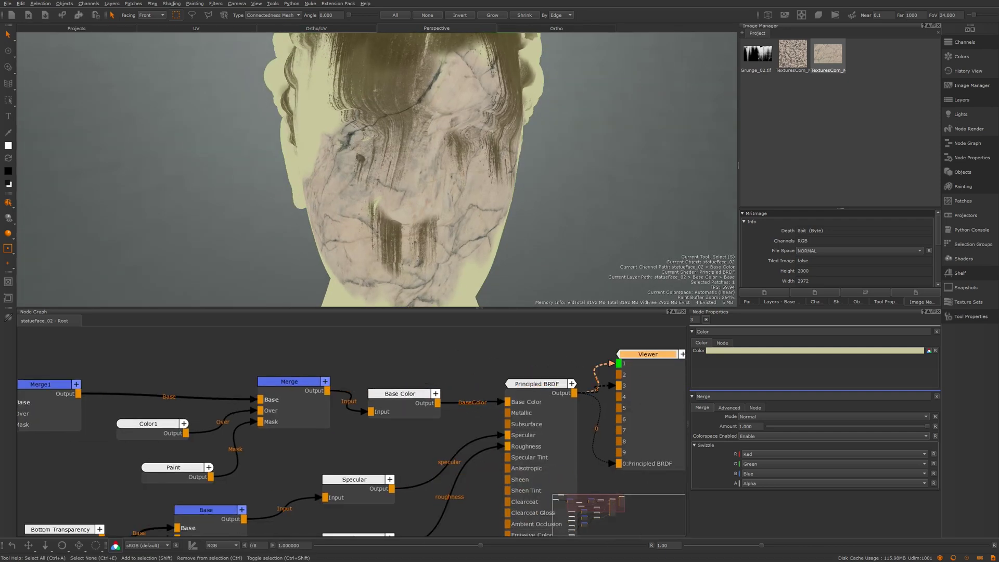
pyautogui.keyDown('alt'); pyautogui.moveTo(445, 181); pyautogui.dragTo(434, 161); pyautogui.keyUp('alt')
pyautogui.keyDown('alt'); pyautogui.moveTo(435, 160); pyautogui.dragTo(479, 156, button='right'); pyautogui.keyUp('alt')
pyautogui.keyDown('alt'); pyautogui.moveTo(447, 157); pyautogui.dragTo(502, 155); pyautogui.keyUp('alt')
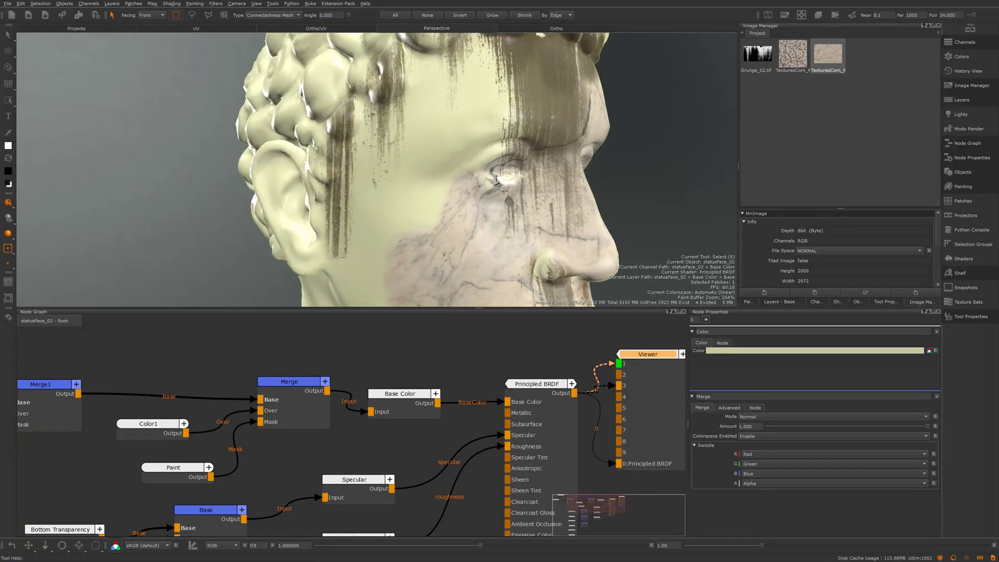
pyautogui.keyDown('alt'); pyautogui.moveTo(484, 153); pyautogui.dragTo(440, 145, button='right'); pyautogui.keyUp('alt')
pyautogui.keyDown('alt'); pyautogui.moveTo(440, 145); pyautogui.dragTo(382, 147); pyautogui.keyUp('alt')
pyautogui.keyDown('alt'); pyautogui.moveTo(382, 147); pyautogui.dragTo(421, 169, button='middle'); pyautogui.keyUp('alt')
pyautogui.keyDown('alt'); pyautogui.moveTo(421, 169); pyautogui.dragTo(478, 167); pyautogui.keyUp('alt')
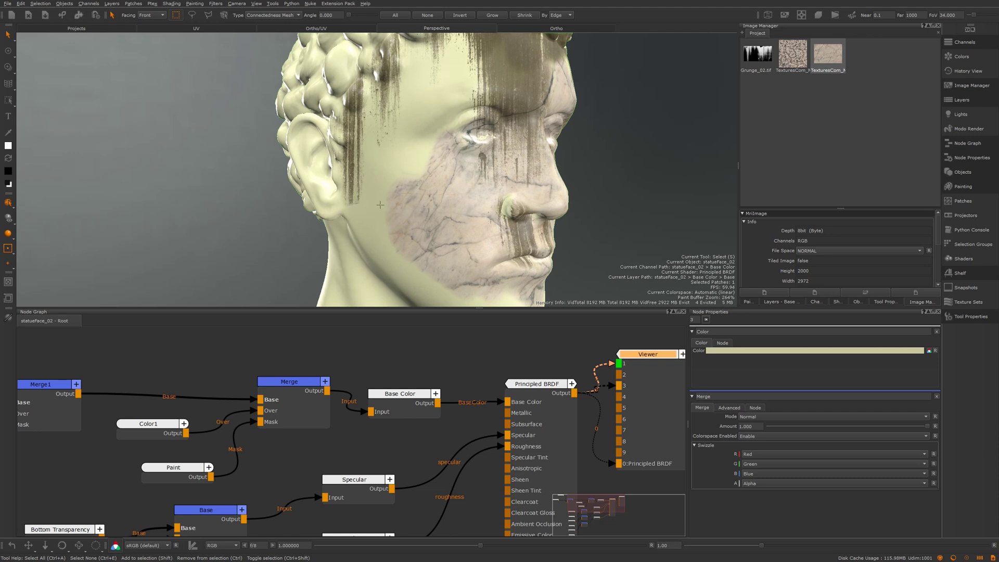
# Create a Tiled node in the empty graph area above Merge1
pyautogui.moveTo(271, 458); pyautogui.dragTo(458, 477, button='middle')
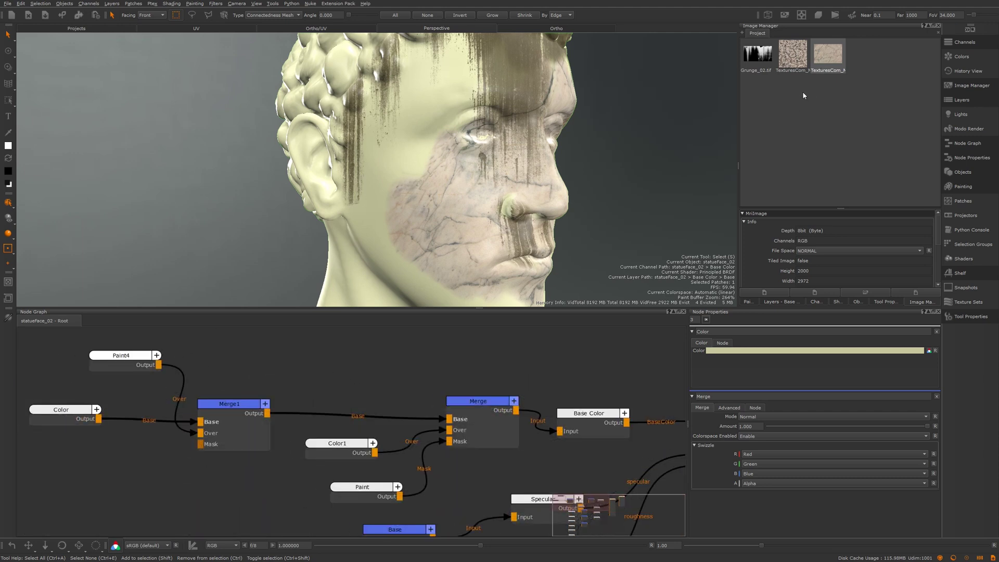
pyautogui.moveTo(218, 343); pyautogui.dragTo(351, 404, button='middle')
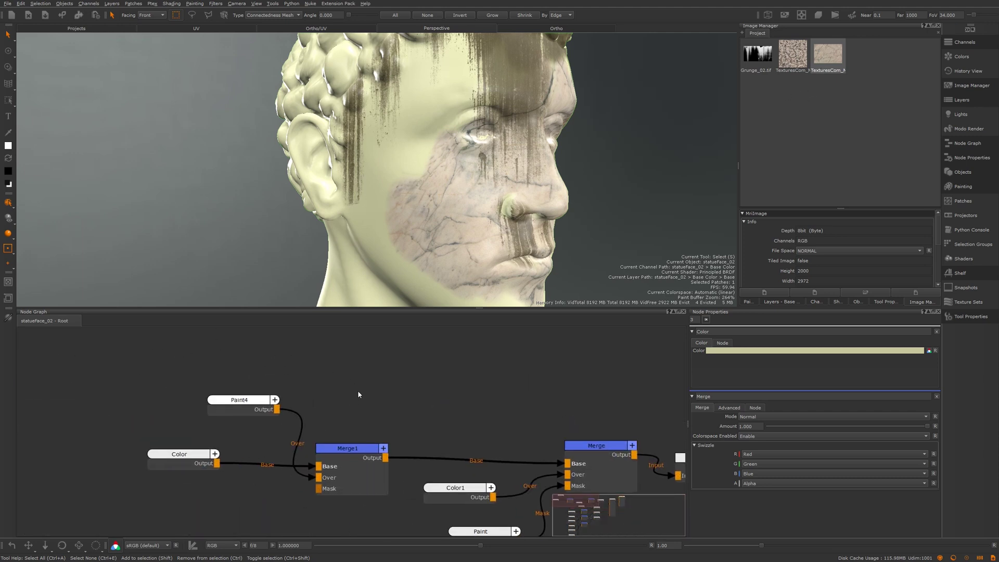
pyautogui.press('Tab')
pyautogui.write('tiled')
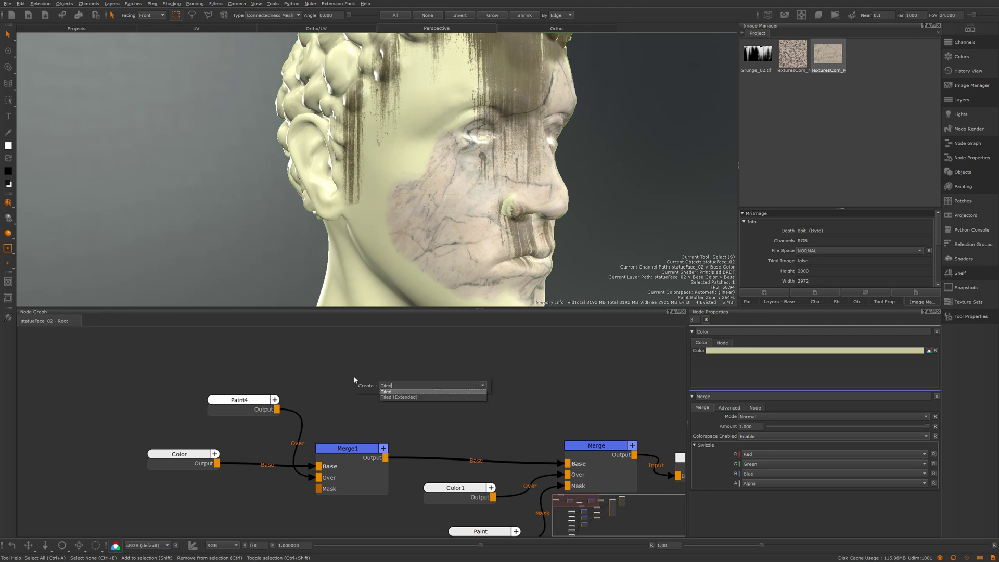
pyautogui.press('Return')
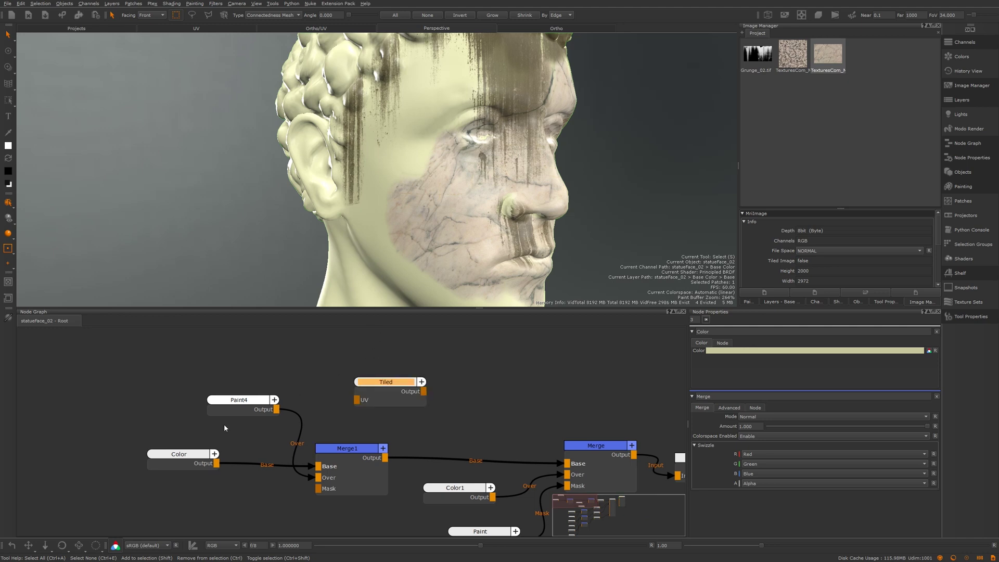
# Detach Paint4 from Merge1 and move it aside, and connect the Tiled node to Merge1's Over input in its place
pyautogui.moveTo(233, 407)
pyautogui.mouseDown()
pyautogui.moveTo(185, 398)
pyautogui.moveTo(400, 407)
pyautogui.moveTo(423, 391)
pyautogui.moveTo(210, 397)
pyautogui.mouseUp()
pyautogui.moveTo(172, 389); pyautogui.dragTo(119, 343)
pyautogui.moveTo(206, 403); pyautogui.dragTo(225, 393)
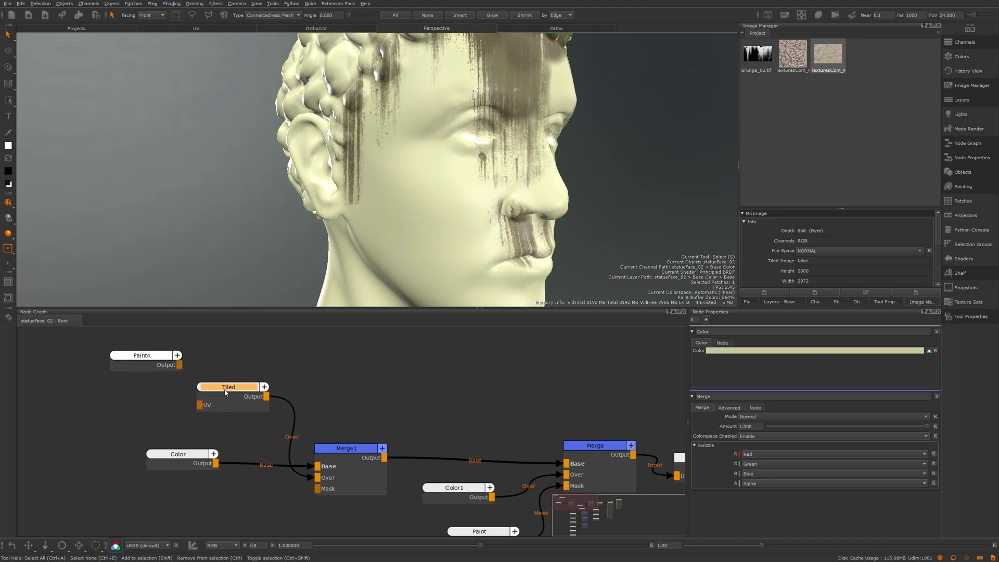
# Assign the veined marble texture as the Tiled node's Tile Image and check it around the head
pyautogui.keyDown('alt'); pyautogui.moveTo(525, 154); pyautogui.dragTo(384, 155); pyautogui.keyUp('alt')
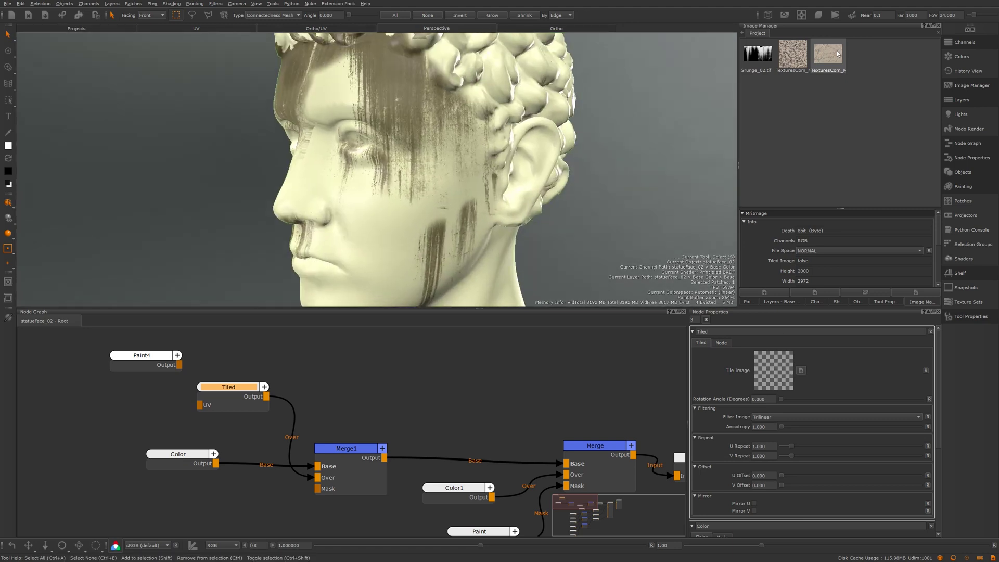
pyautogui.moveTo(837, 53); pyautogui.dragTo(773, 370)
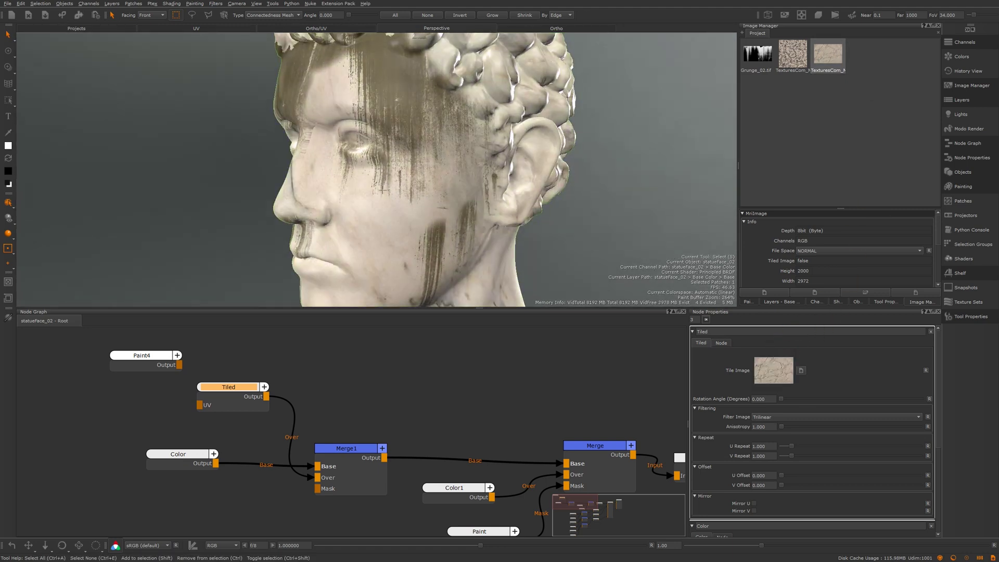
pyautogui.keyDown('alt'); pyautogui.moveTo(382, 191); pyautogui.dragTo(568, 292); pyautogui.keyUp('alt')
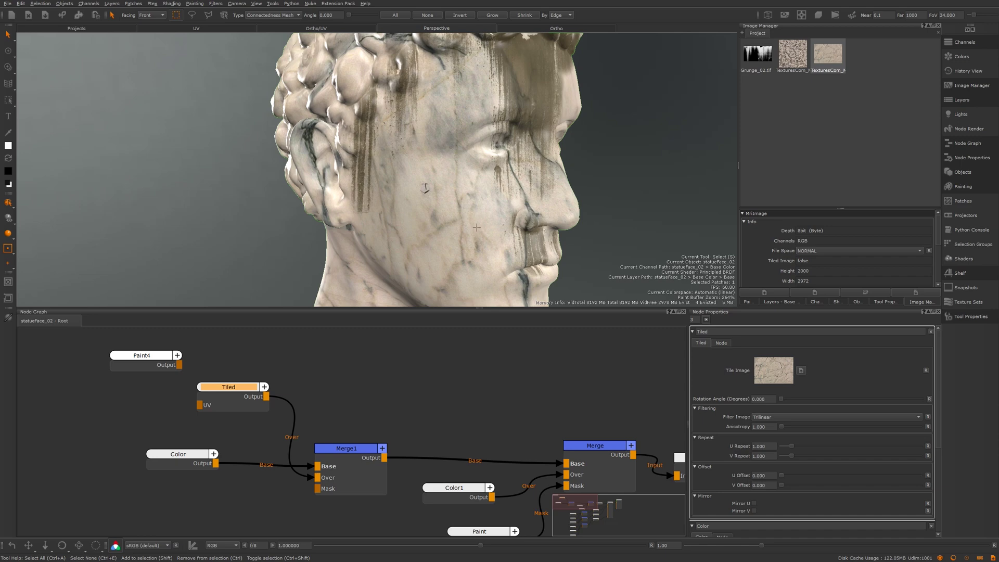
pyautogui.keyDown('alt'); pyautogui.moveTo(425, 188); pyautogui.dragTo(499, 224); pyautogui.keyUp('alt')
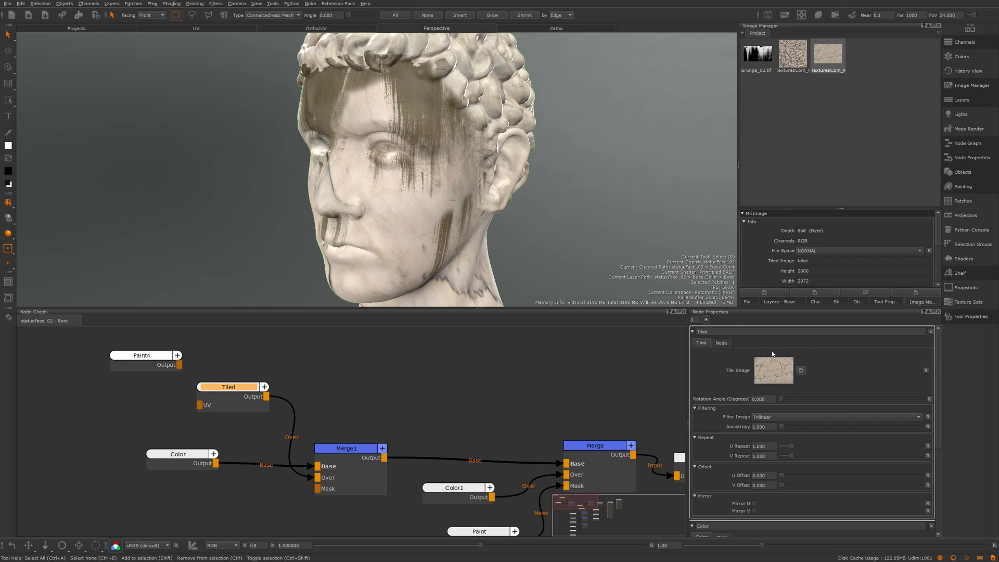
# Set the Tiled node's U Repeat and V Repeat to 3 and check the denser veins around the head
pyautogui.scroll(-1, 940, 356)
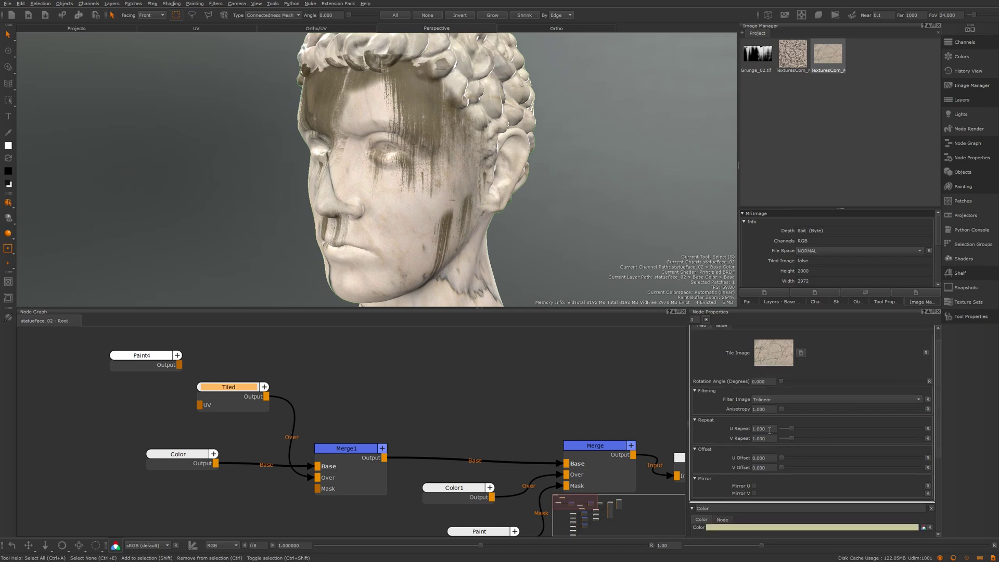
pyautogui.press('Tab')
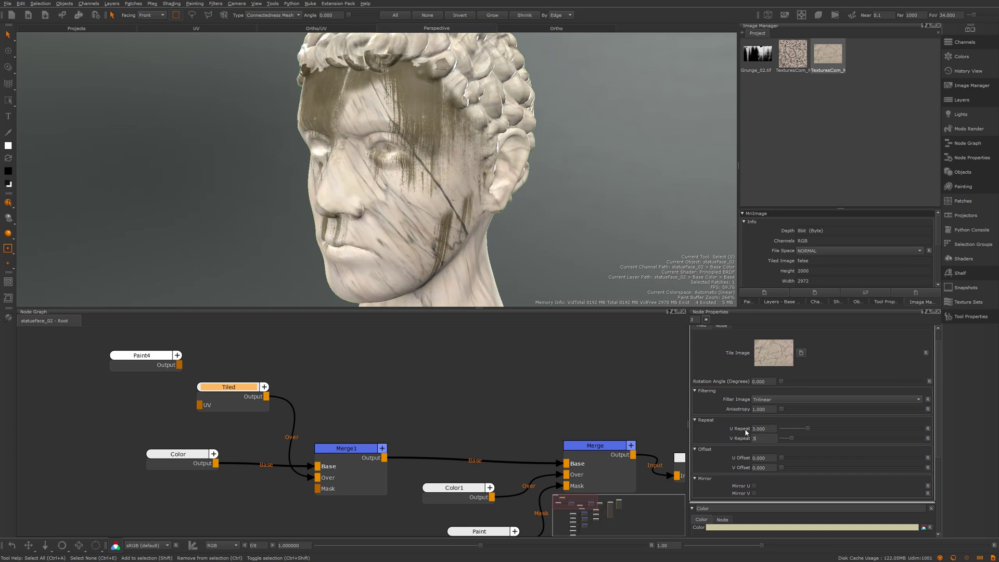
pyautogui.write('3')
pyautogui.press('Return')
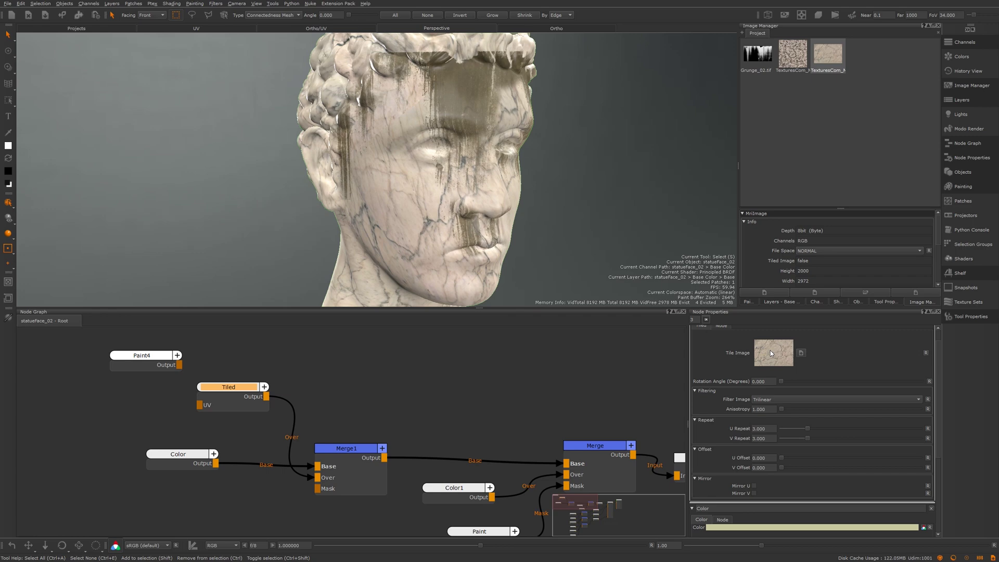
pyautogui.keyDown('alt'); pyautogui.moveTo(560, 171); pyautogui.dragTo(391, 164); pyautogui.keyUp('alt')
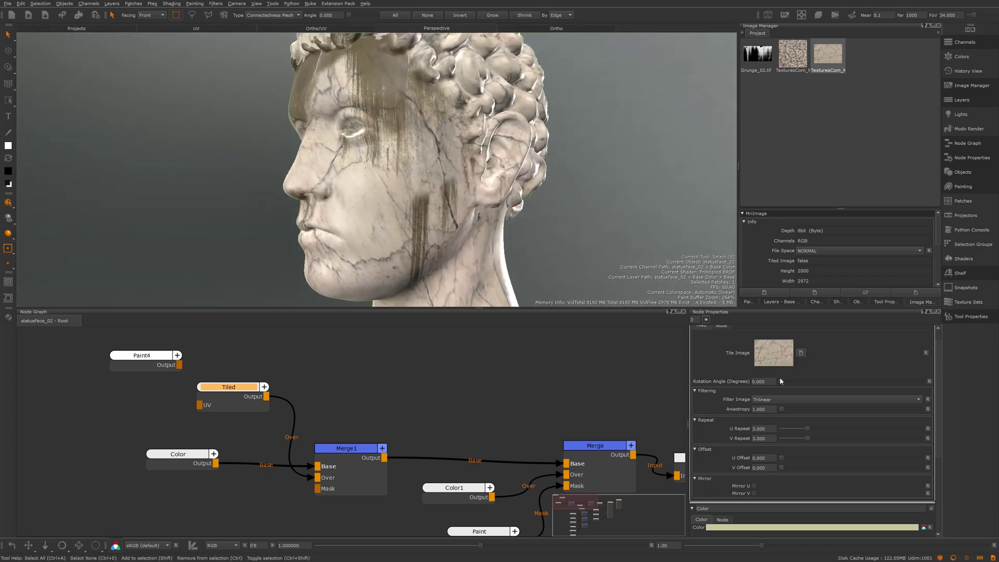
pyautogui.moveTo(781, 381)
pyautogui.mouseDown()
pyautogui.moveTo(847, 388)
pyautogui.moveTo(772, 390)
pyautogui.mouseUp()
pyautogui.scroll(2, 374, 149)
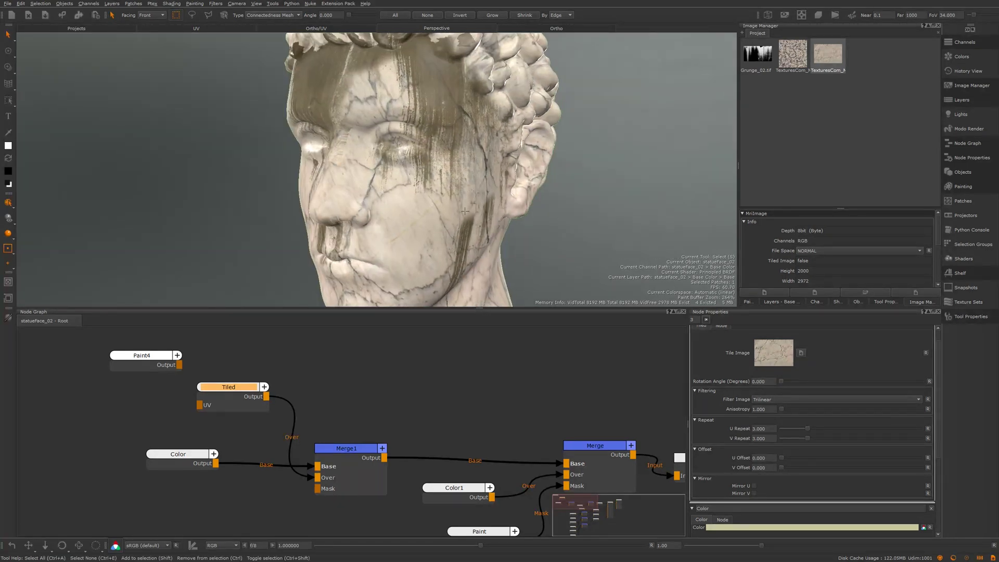
pyautogui.keyDown('alt'); pyautogui.moveTo(465, 211); pyautogui.dragTo(416, 214, button='right'); pyautogui.keyUp('alt')
pyautogui.keyDown('alt'); pyautogui.moveTo(417, 213); pyautogui.dragTo(513, 211); pyautogui.keyUp('alt')
pyautogui.keyDown('alt'); pyautogui.moveTo(513, 211); pyautogui.dragTo(473, 201, button='middle'); pyautogui.keyUp('alt')
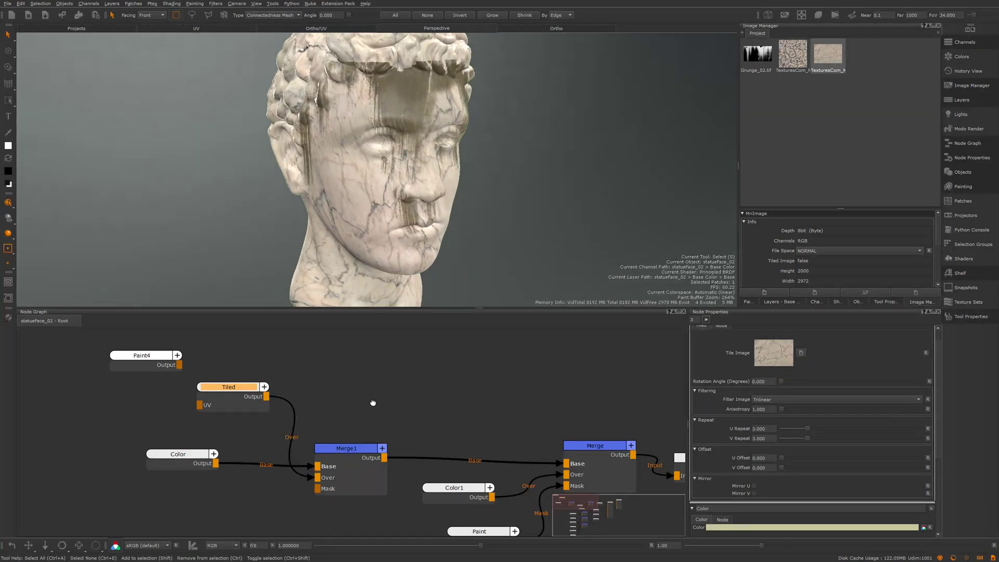
# Move the Tiled node slightly closer to the Color node and view the statue's face from the front
pyautogui.scroll(-2, 373, 403)
pyautogui.moveTo(327, 383); pyautogui.dragTo(350, 408, button='middle')
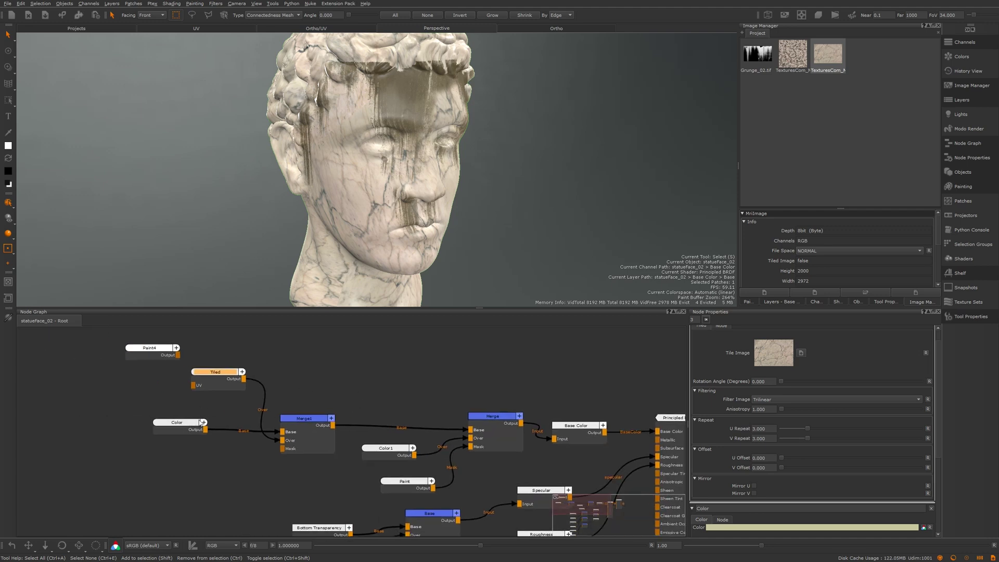
pyautogui.scroll(1, 200, 422)
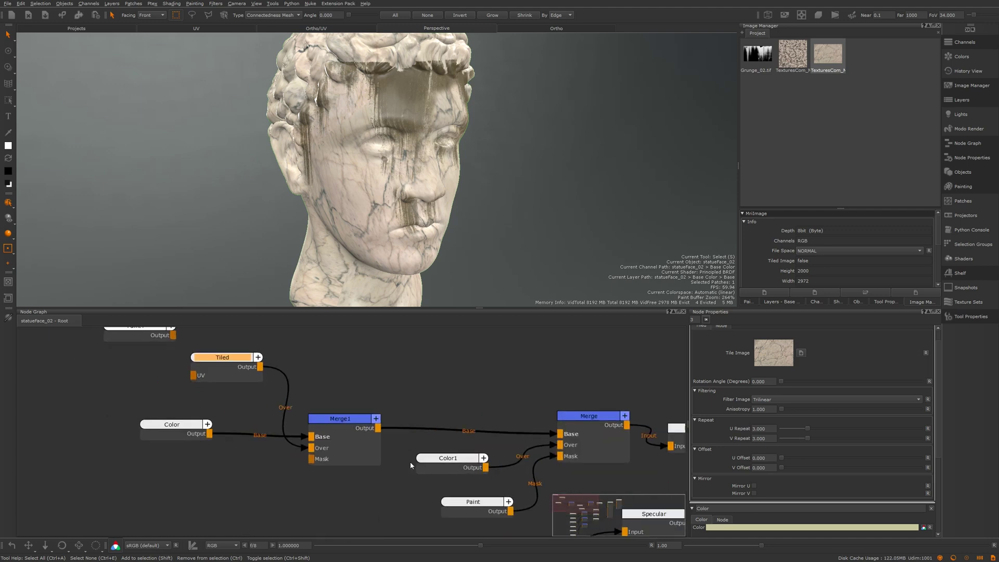
pyautogui.click(436, 389)
pyautogui.moveTo(435, 388); pyautogui.dragTo(403, 402, button='middle')
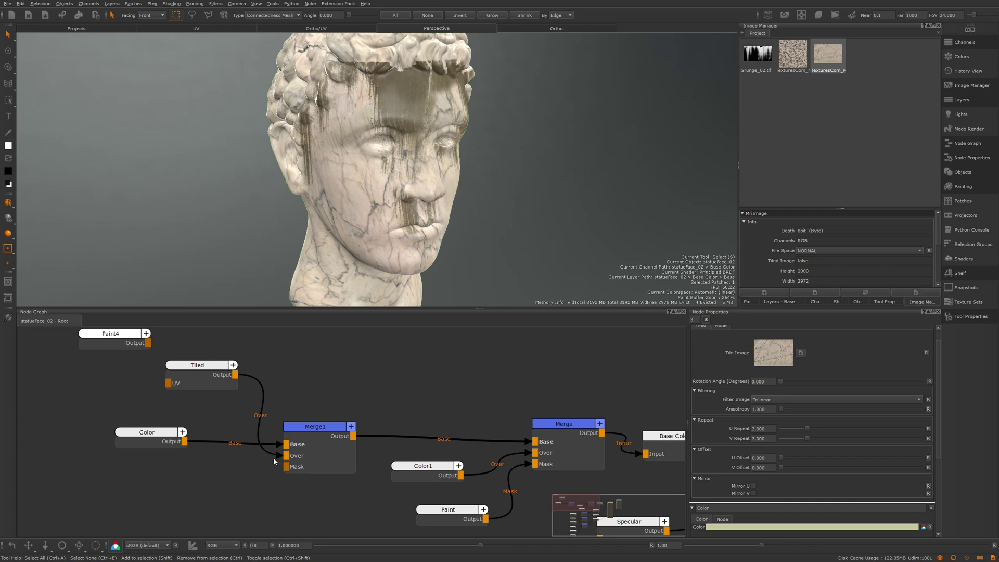
pyautogui.moveTo(197, 370); pyautogui.dragTo(196, 376)
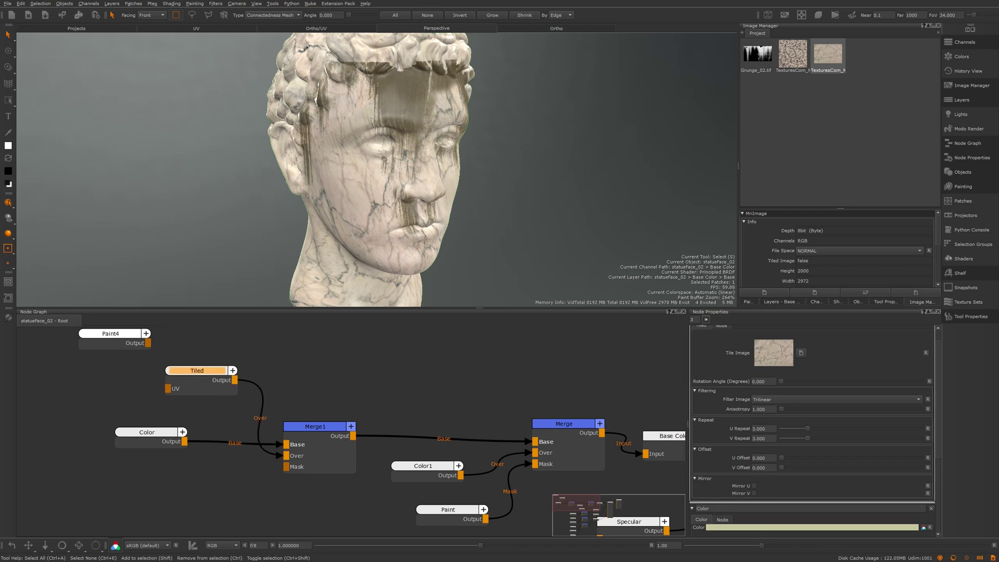
pyautogui.keyDown('alt'); pyautogui.moveTo(410, 190); pyautogui.dragTo(437, 188); pyautogui.keyUp('alt')
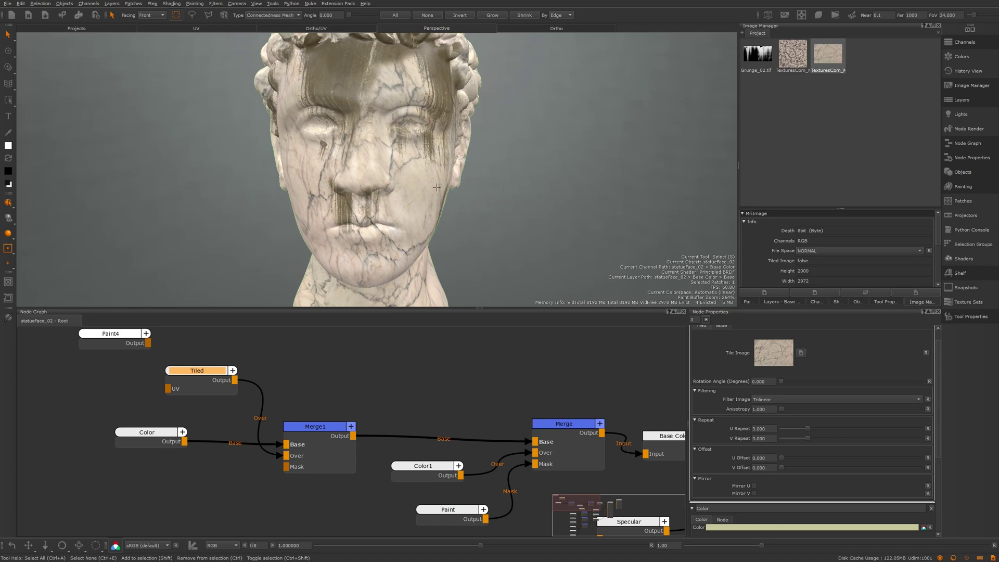
# Reposition the Paint5 node in the node graph and open the image import for it
pyautogui.keyDown('alt'); pyautogui.moveTo(500, 161); pyautogui.dragTo(435, 118); pyautogui.keyUp('alt')
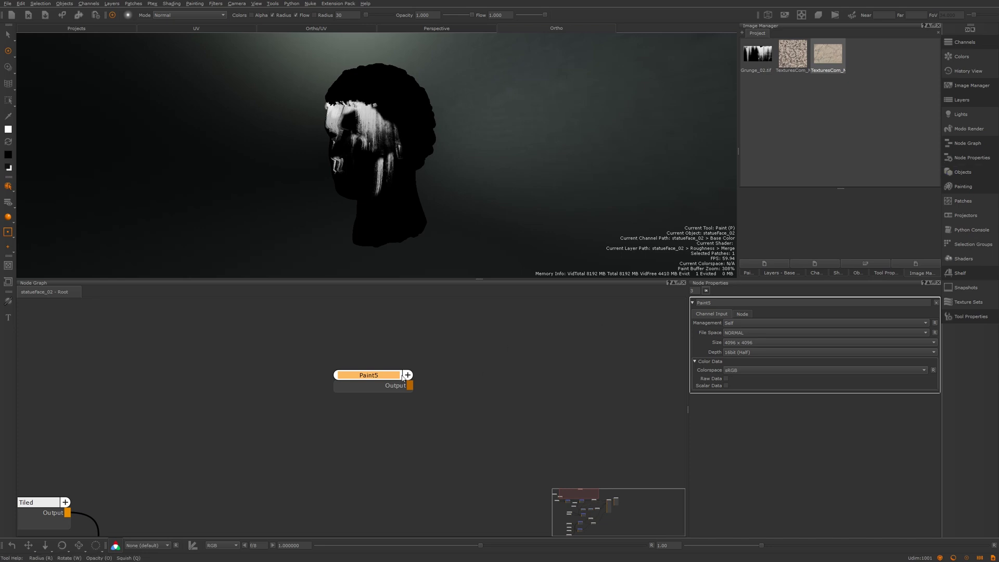
pyautogui.moveTo(402, 375)
pyautogui.mouseDown()
pyautogui.moveTo(397, 386)
pyautogui.moveTo(396, 374)
pyautogui.mouseUp()
pyautogui.moveTo(364, 352); pyautogui.dragTo(374, 350, button='middle')
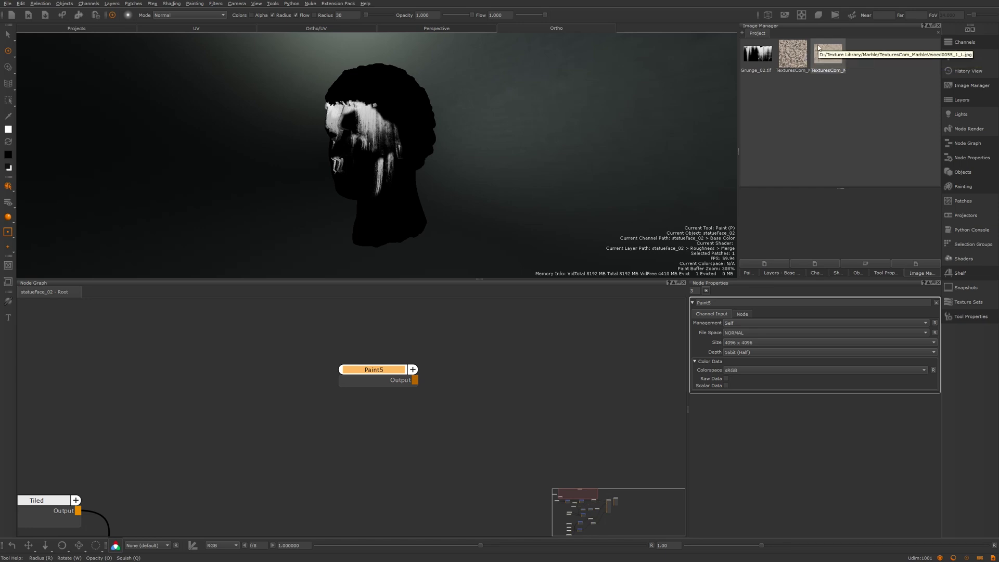
pyautogui.moveTo(357, 371); pyautogui.dragTo(350, 356)
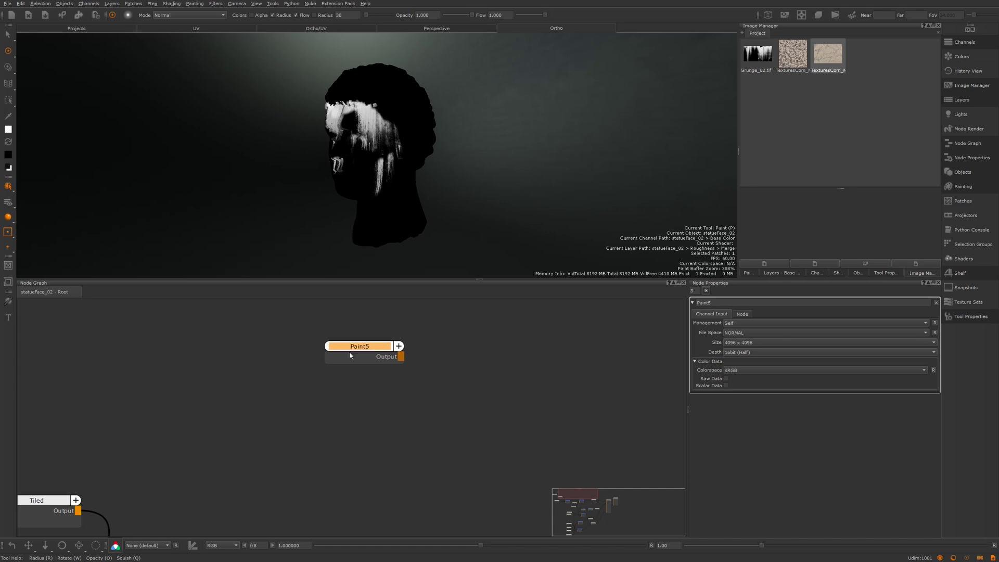
pyautogui.rightClick(363, 347)
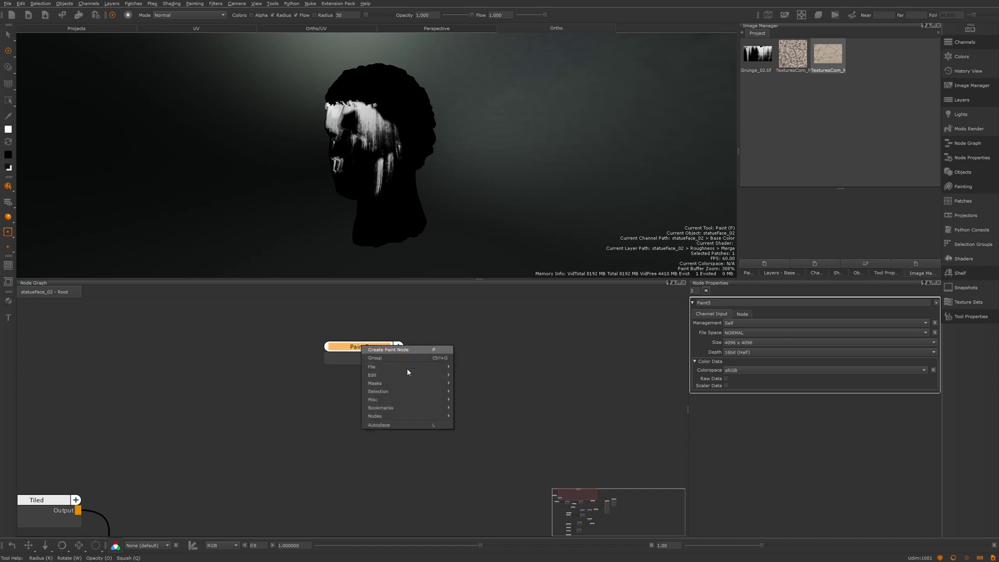
pyautogui.moveTo(416, 368)
pyautogui.click(483, 369)
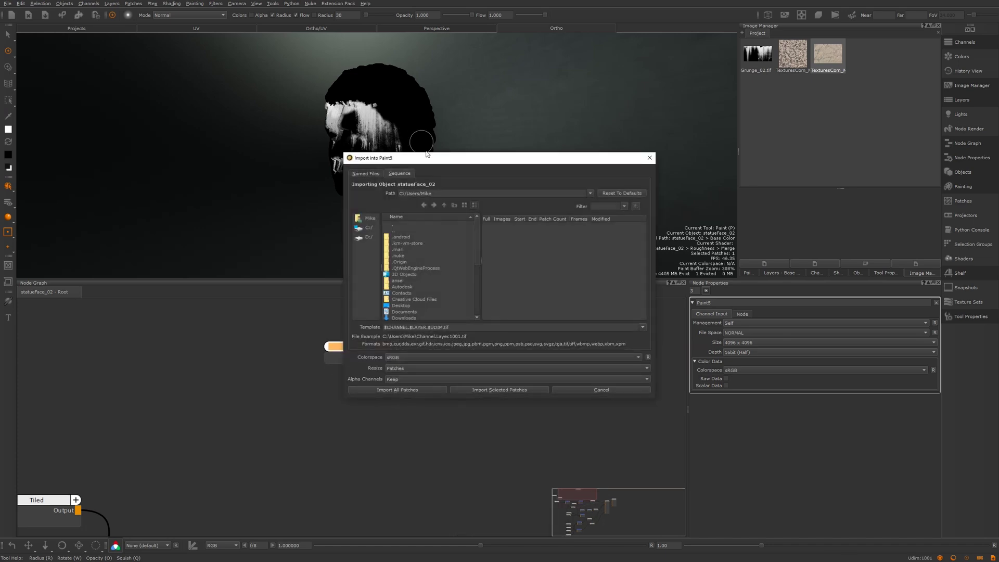
# Set the import path to D:/Projects/Squirtle Squad/Substance/Bakes and select the AO_@.tif sequence
pyautogui.tripleClick(485, 192)
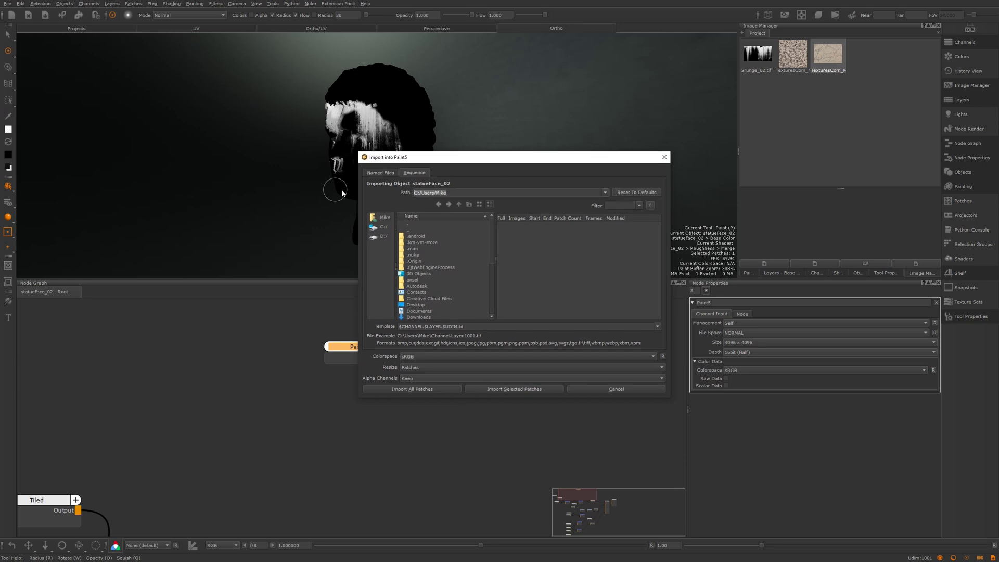
pyautogui.write('D:/Projects/Squirtle Squad/Substance/Bakes')
pyautogui.press('Return')
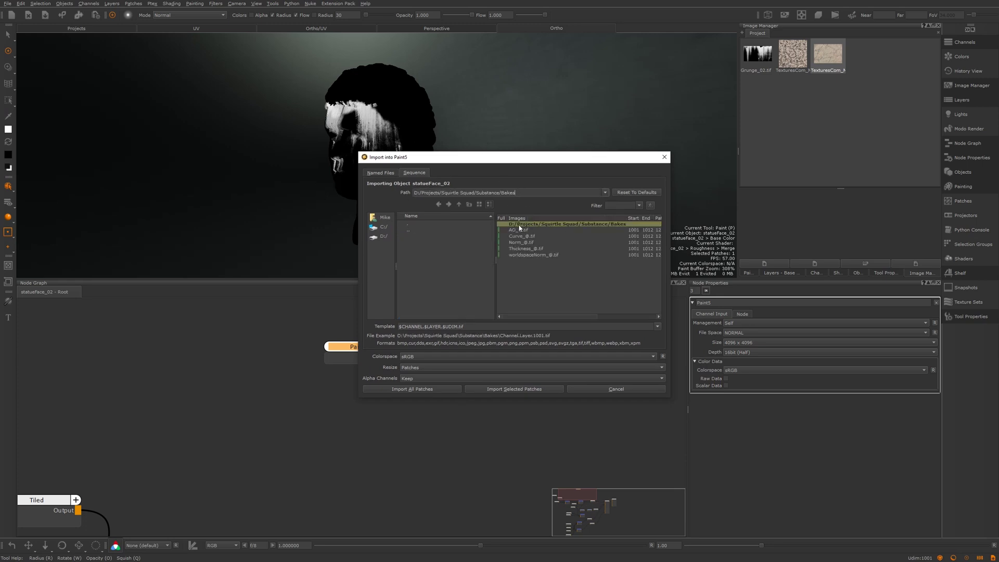
pyautogui.click(518, 230)
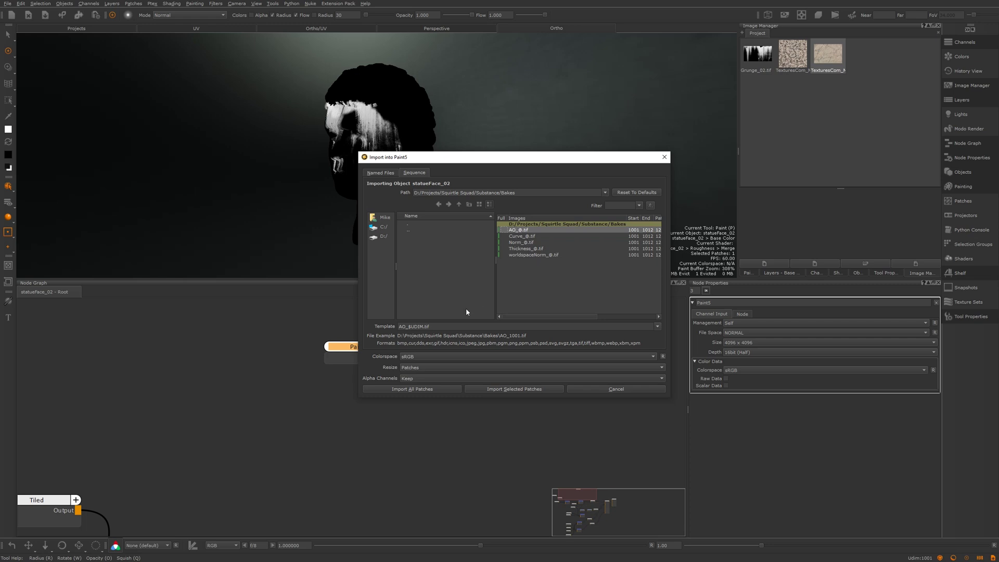
# Highlight the $UDIM part of the import's filename template and clear the whole template
pyautogui.click(408, 327)
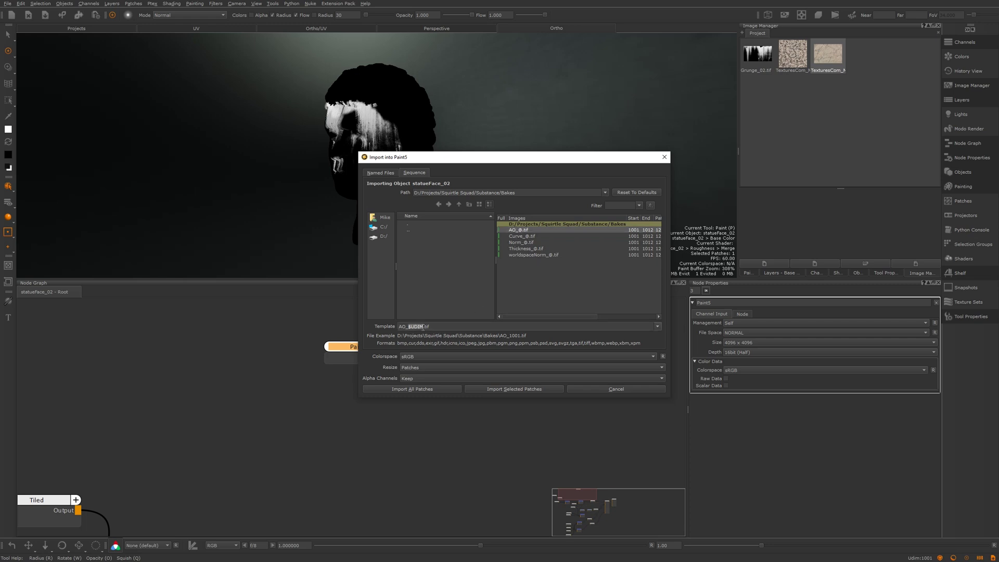
pyautogui.moveTo(408, 326); pyautogui.dragTo(425, 325)
pyautogui.click(415, 326)
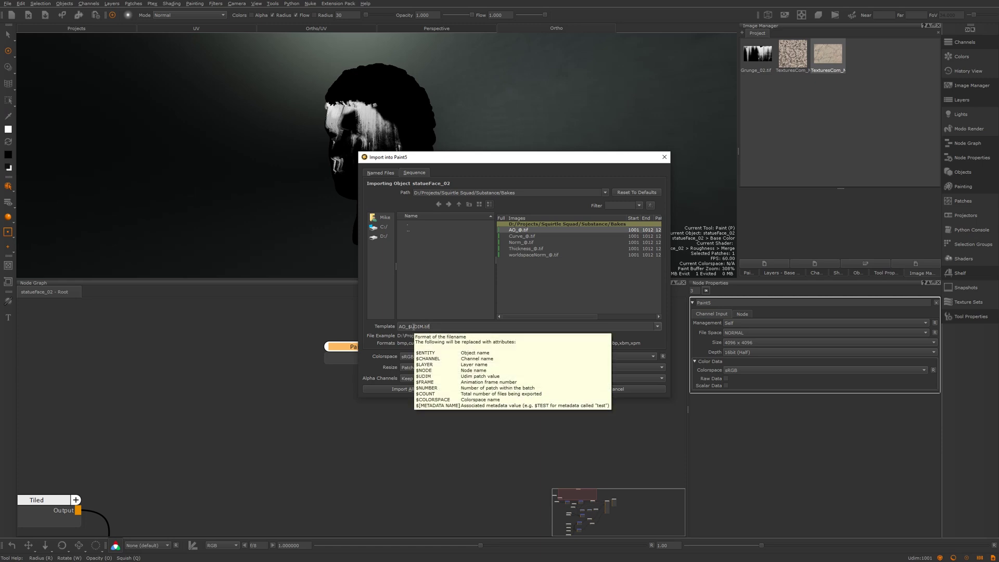
pyautogui.moveTo(408, 326); pyautogui.dragTo(427, 326)
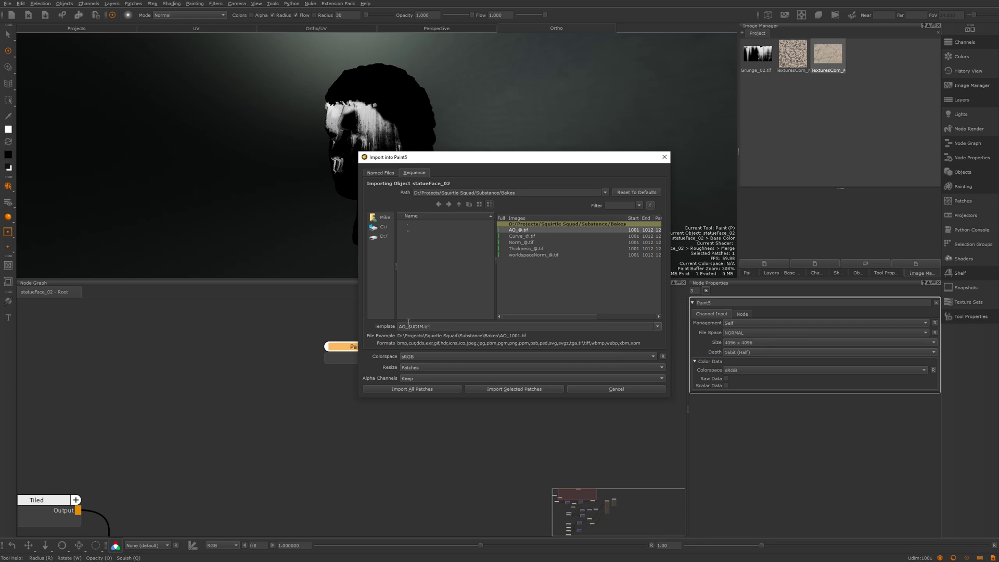
pyautogui.tripleClick(446, 327)
pyautogui.click(461, 327)
pyautogui.hotkey('ctrl', 'a')
pyautogui.press('BackSpace')
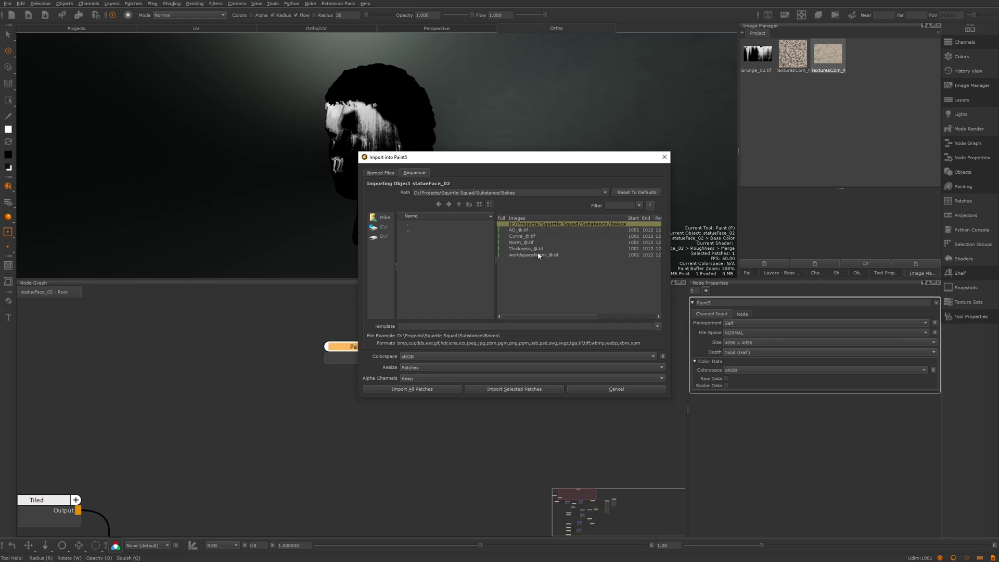
# Select the AO_@.tif sequence again and import all of its patches into the Paint5 node
pyautogui.click(528, 231)
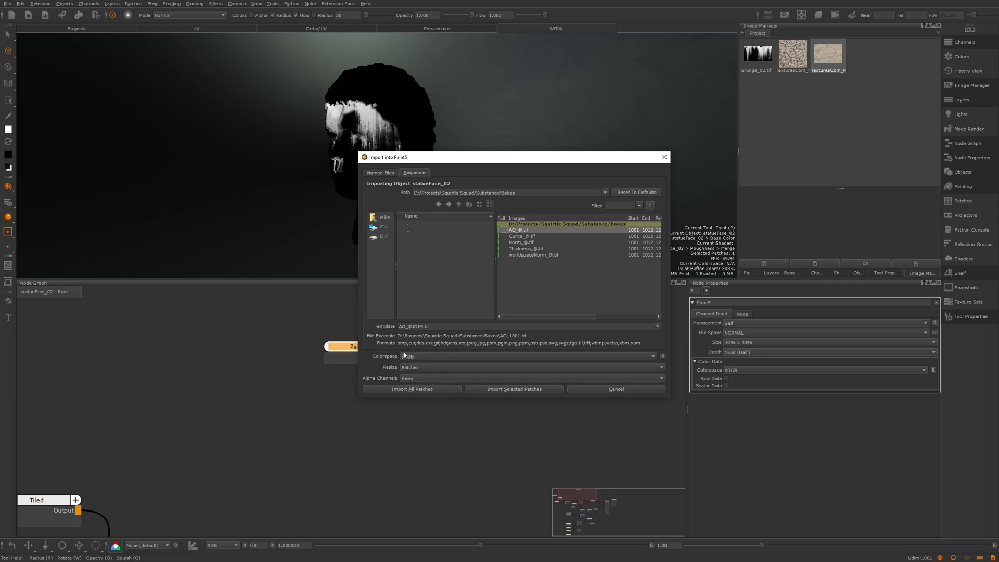
pyautogui.click(422, 390)
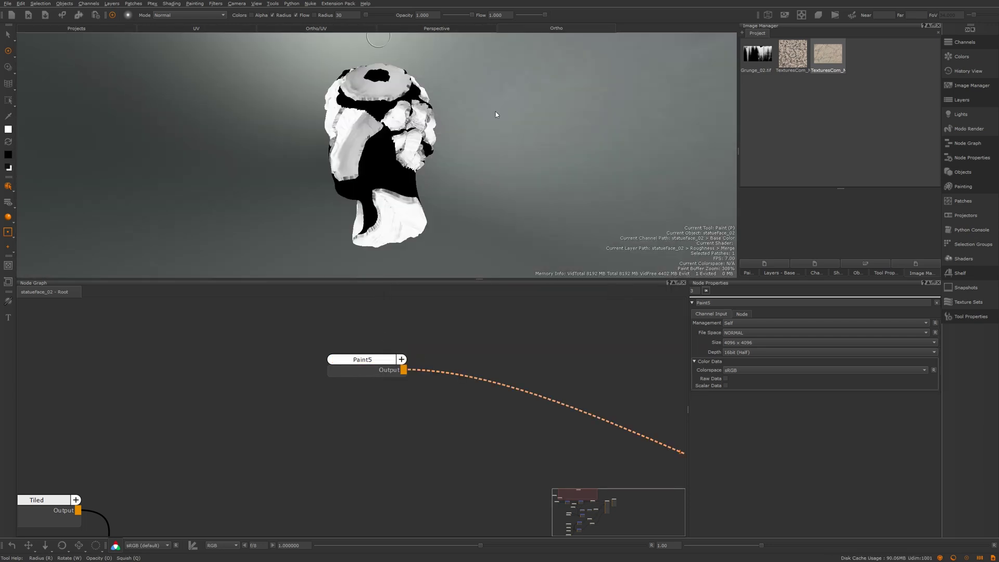
# Examine the imported ambient occlusion map on the head model from several sides
pyautogui.keyDown('alt'); pyautogui.moveTo(522, 198); pyautogui.dragTo(489, 120, button='right'); pyautogui.keyUp('alt')
pyautogui.keyDown('alt'); pyautogui.moveTo(489, 120); pyautogui.dragTo(477, 118); pyautogui.keyUp('alt')
pyautogui.keyDown('alt'); pyautogui.moveTo(478, 117); pyautogui.dragTo(384, 172, button='middle'); pyautogui.keyUp('alt')
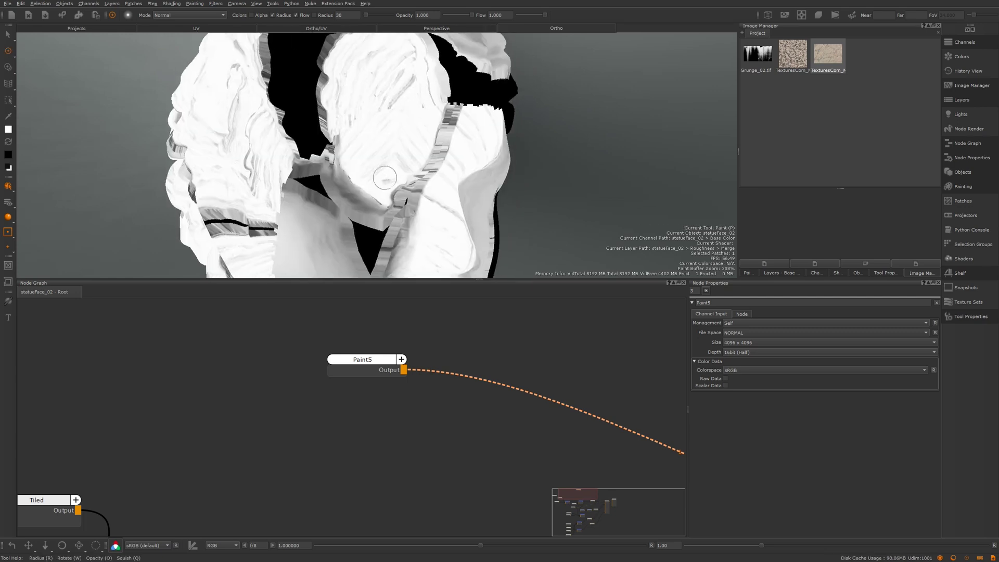
pyautogui.keyDown('alt'); pyautogui.moveTo(384, 172); pyautogui.dragTo(453, 156); pyautogui.keyUp('alt')
pyautogui.keyDown('alt'); pyautogui.moveTo(453, 156); pyautogui.dragTo(385, 119, button='right'); pyautogui.keyUp('alt')
pyautogui.moveTo(385, 120)
pyautogui.keyDown('alt'); pyautogui.mouseDown()
pyautogui.moveTo(394, 111)
pyautogui.moveTo(414, 170)
pyautogui.moveTo(396, 174)
pyautogui.mouseUp(); pyautogui.keyUp('alt')
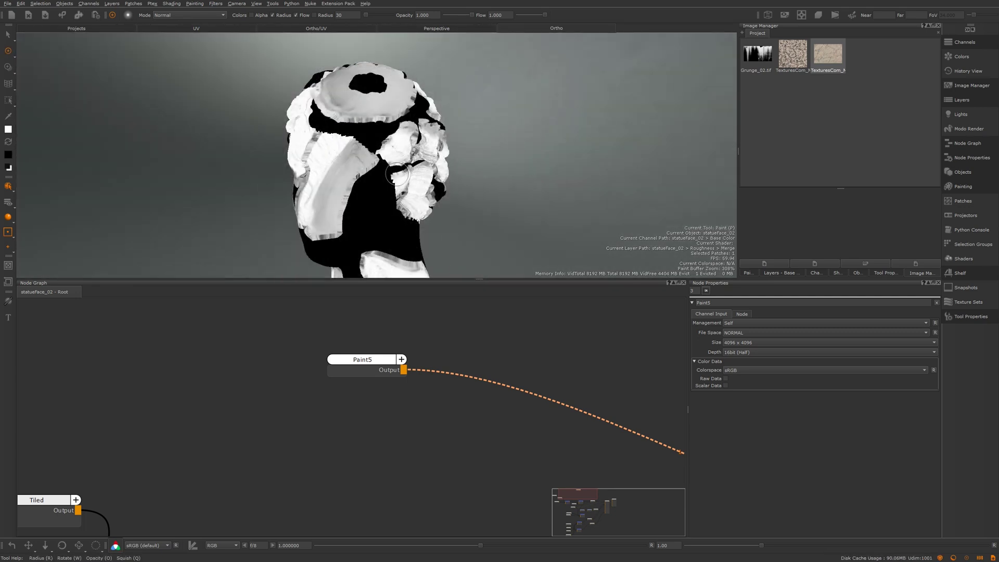
pyautogui.click(367, 374)
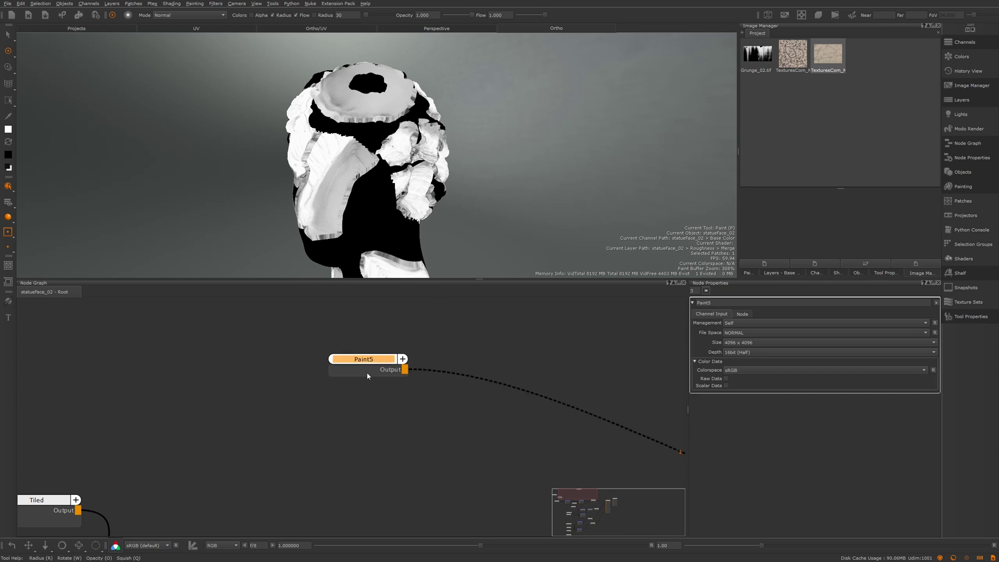
pyautogui.rightClick(367, 365)
pyautogui.moveTo(396, 382)
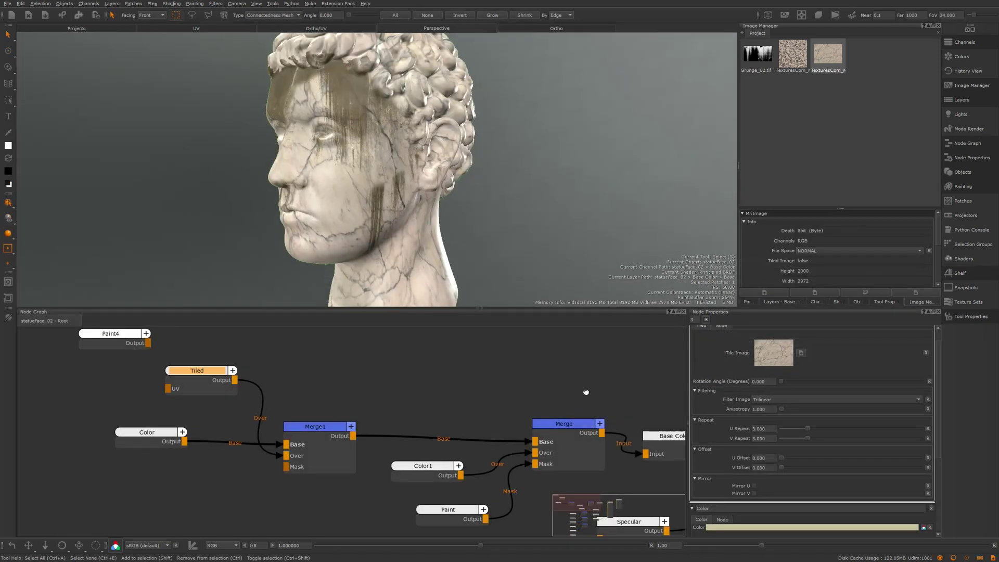
# Enlarge the node graph area and move the Principled BRDF and Viewer nodes farther from the channel nodes
pyautogui.scroll(-4, 440, 379)
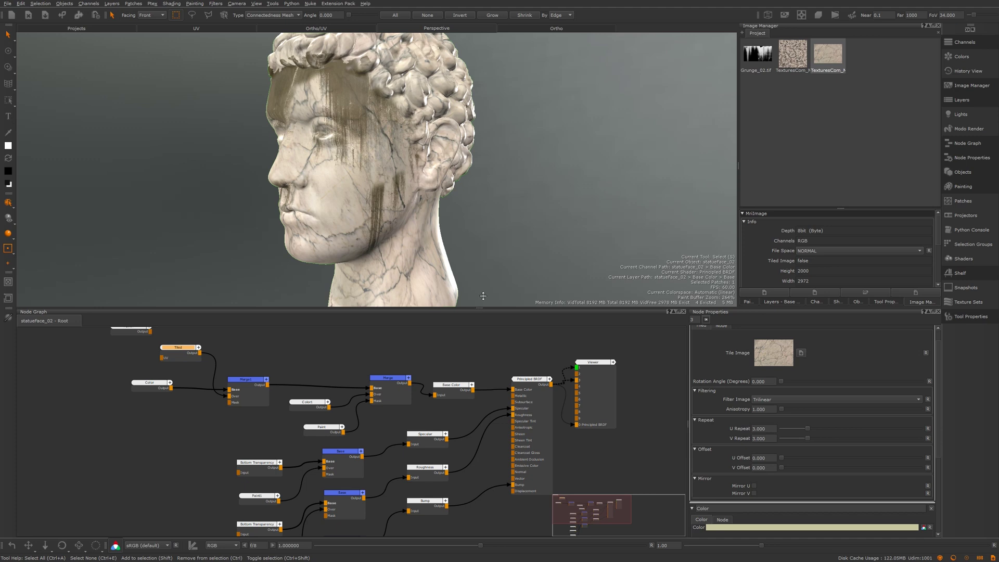
pyautogui.moveTo(481, 308); pyautogui.dragTo(483, 278)
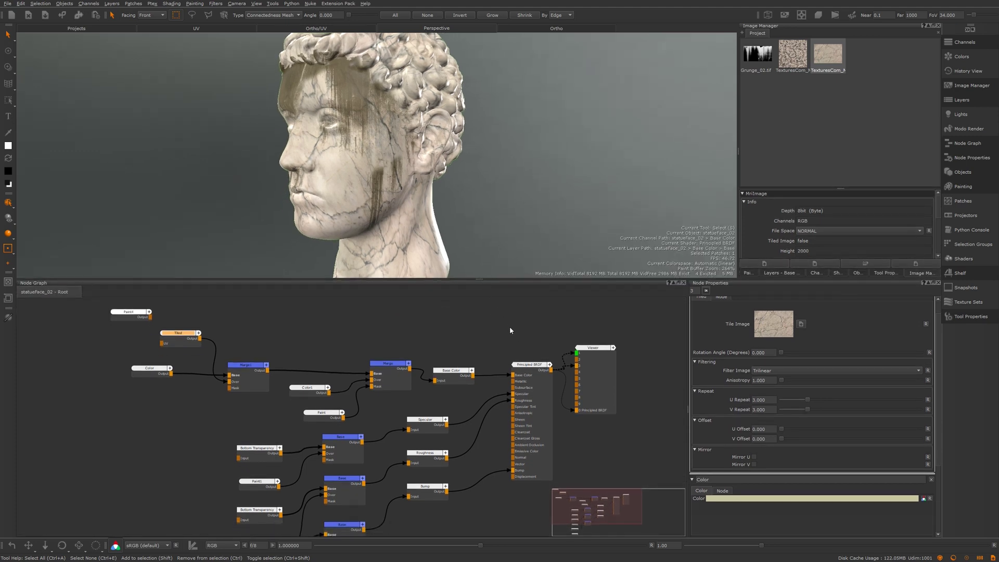
pyautogui.moveTo(508, 318); pyautogui.dragTo(642, 519)
pyautogui.moveTo(543, 370); pyautogui.dragTo(622, 368)
# Move the Bump channel node and its Base merge node lower in the graph, slightly adjusting the Specular Base node
pyautogui.moveTo(411, 430); pyautogui.dragTo(420, 364, button='middle')
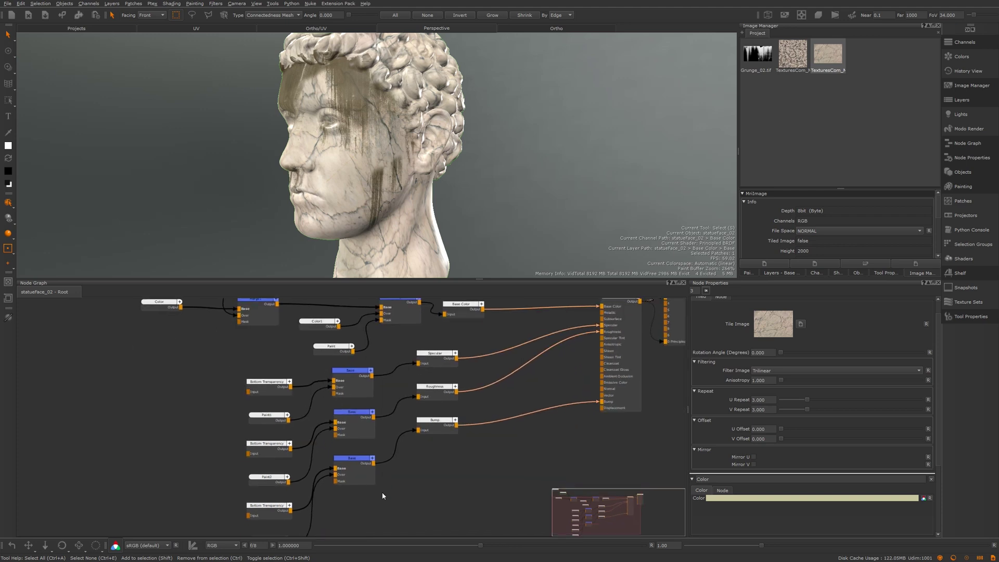
pyautogui.moveTo(347, 375); pyautogui.dragTo(351, 379)
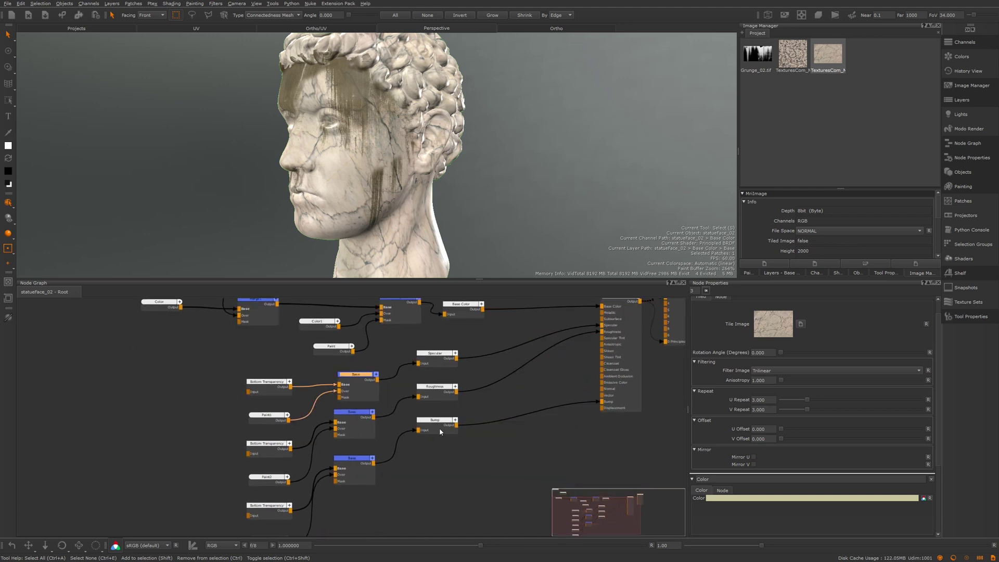
pyautogui.moveTo(439, 429); pyautogui.dragTo(487, 508)
pyautogui.moveTo(354, 458); pyautogui.dragTo(364, 553)
# Set the Roughness node aside and move the Specular node with its Base and input nodes down below the Roughness branch
pyautogui.moveTo(390, 507); pyautogui.dragTo(389, 488, button='middle')
pyautogui.moveTo(430, 371); pyautogui.dragTo(477, 358)
pyautogui.moveTo(435, 340); pyautogui.dragTo(458, 446)
pyautogui.moveTo(359, 361); pyautogui.dragTo(370, 474)
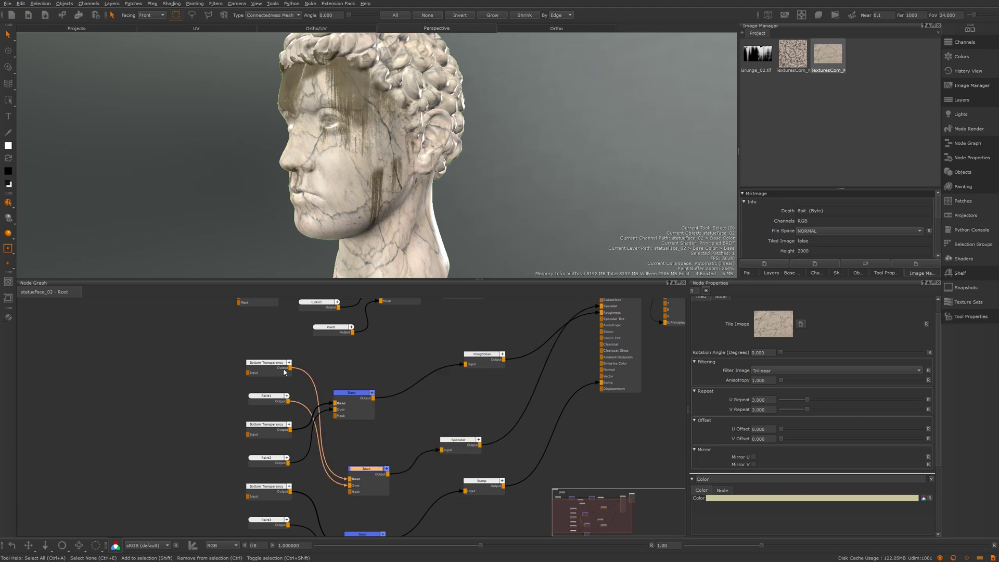
pyautogui.moveTo(283, 370)
pyautogui.mouseDown()
pyautogui.moveTo(281, 554)
pyautogui.moveTo(276, 511)
pyautogui.mouseUp()
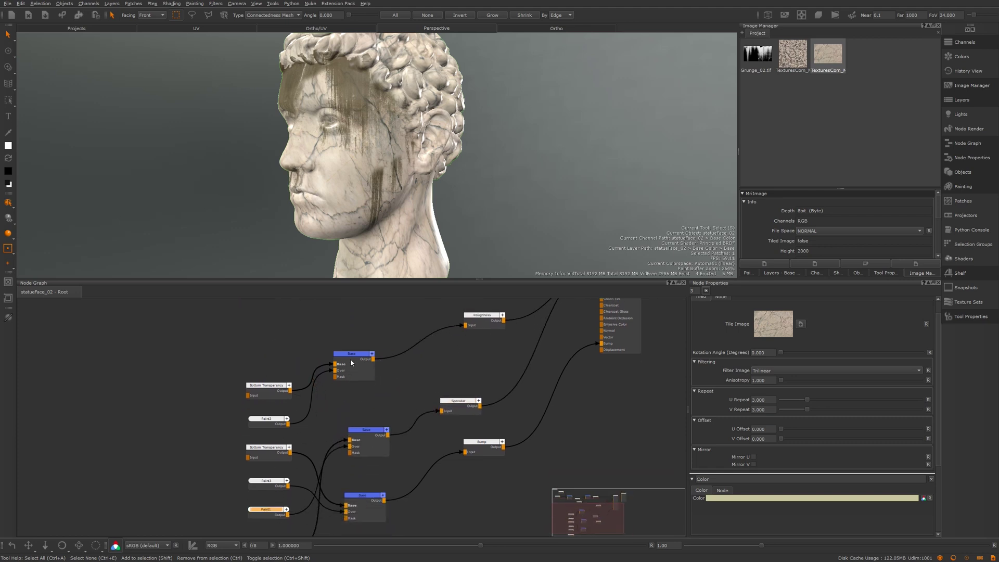
# Group the Bottom Transparency, Paint2 and Base nodes that feed Roughness closely together, apart from the Specular branch
pyautogui.moveTo(276, 386); pyautogui.dragTo(281, 323)
pyautogui.moveTo(335, 386); pyautogui.dragTo(312, 478, button='middle')
pyautogui.moveTo(253, 510); pyautogui.dragTo(252, 451)
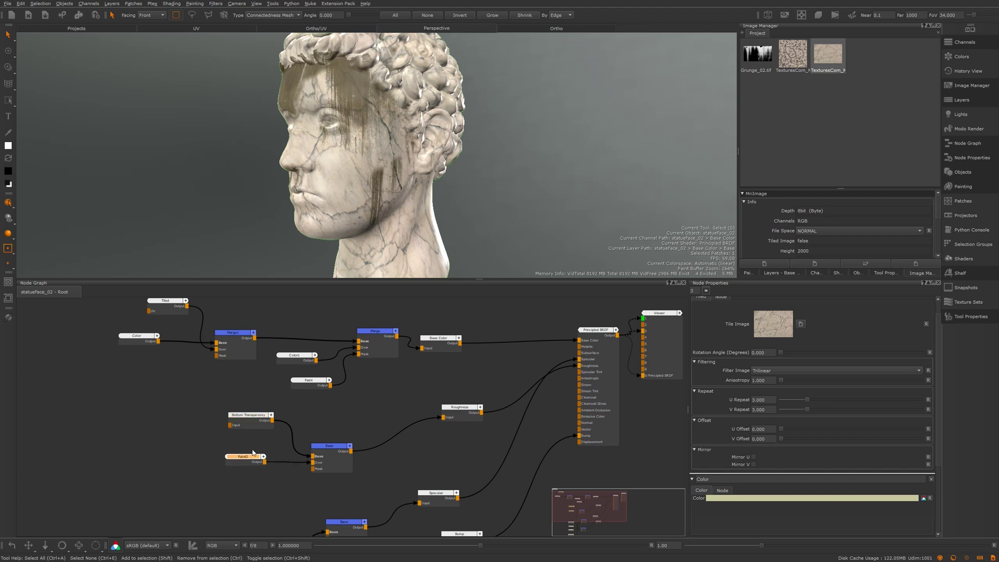
pyautogui.moveTo(253, 415); pyautogui.dragTo(252, 439)
pyautogui.moveTo(338, 446); pyautogui.dragTo(326, 462)
# Move the Merge and Base Color nodes apart to open up space between them
pyautogui.scroll(3, 375, 378)
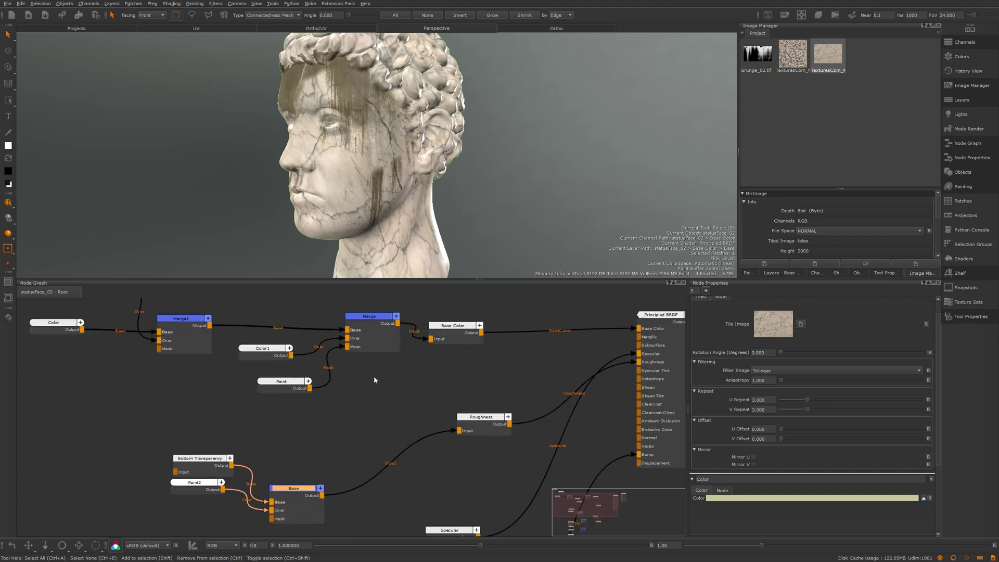
pyautogui.moveTo(374, 377); pyautogui.dragTo(405, 380, button='middle')
pyautogui.moveTo(405, 339); pyautogui.dragTo(380, 338)
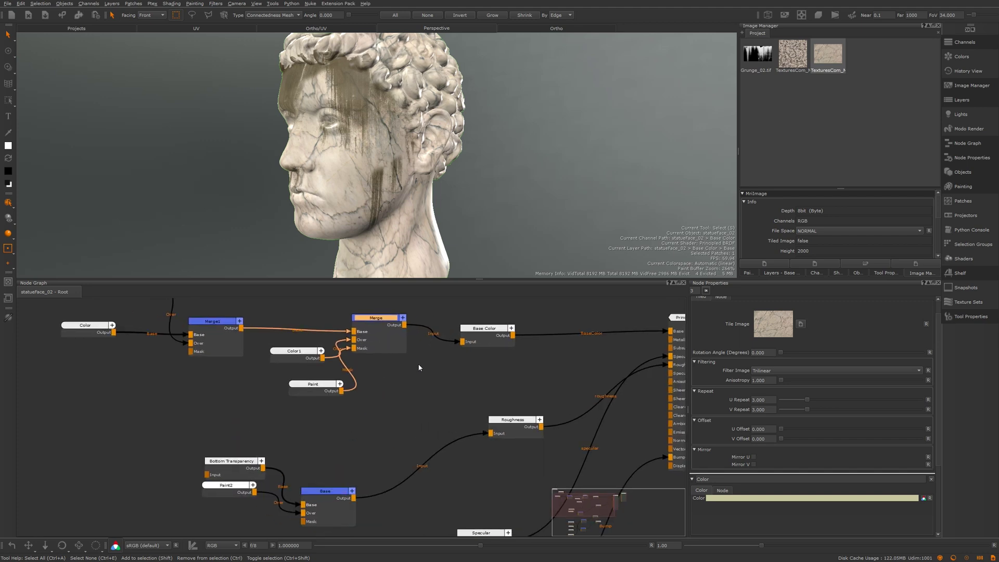
pyautogui.scroll(1, 419, 367)
pyautogui.click(404, 377)
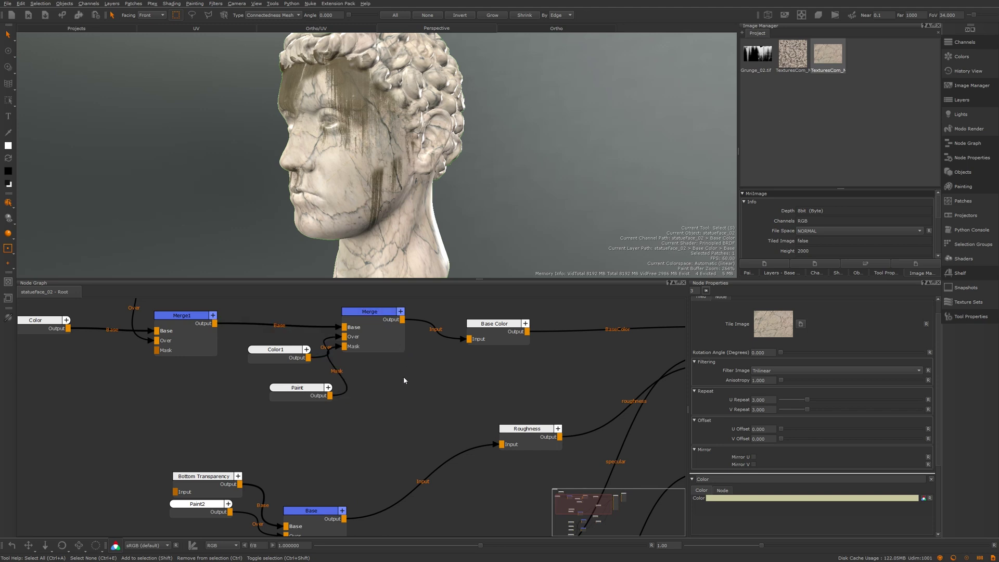
pyautogui.moveTo(494, 323); pyautogui.dragTo(520, 317)
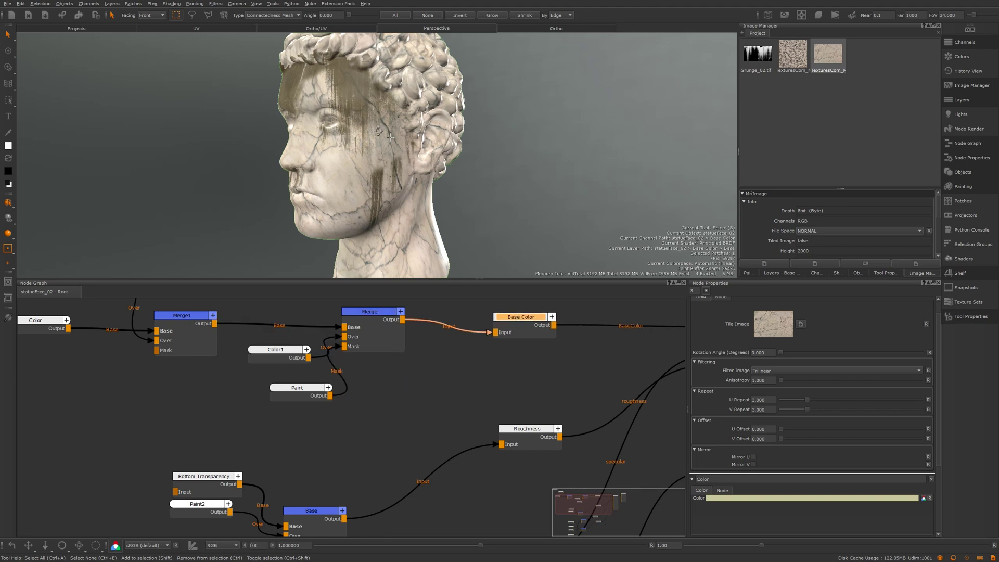
# Shift the Base Color node farther from Merge and place the Roughness node closer beneath it
pyautogui.scroll(3, 389, 162)
pyautogui.keyDown('alt'); pyautogui.moveTo(388, 161); pyautogui.dragTo(418, 156); pyautogui.keyUp('alt')
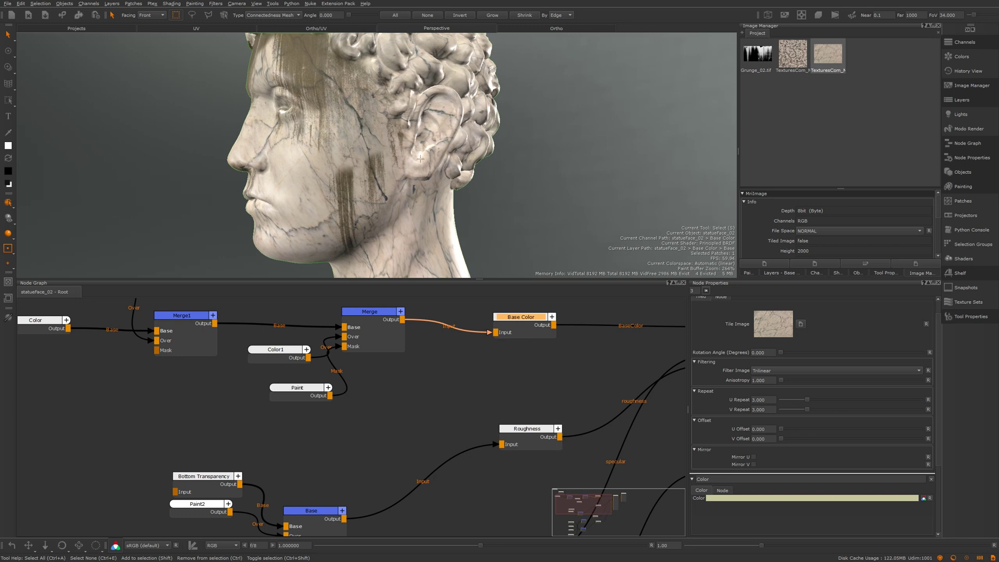
pyautogui.moveTo(436, 360); pyautogui.dragTo(420, 380, button='middle')
pyautogui.moveTo(516, 346); pyautogui.dragTo(530, 338)
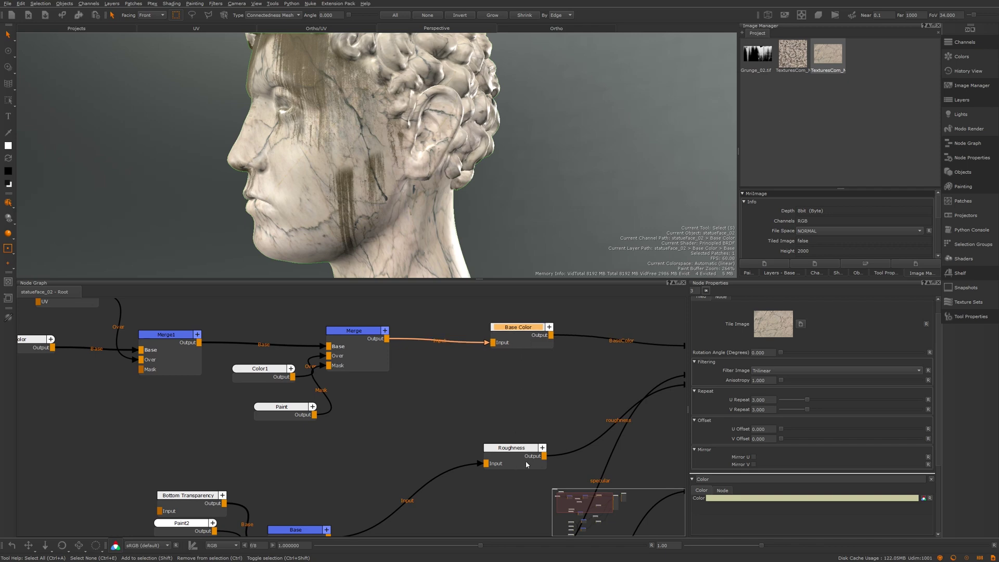
pyautogui.moveTo(508, 459); pyautogui.dragTo(522, 445)
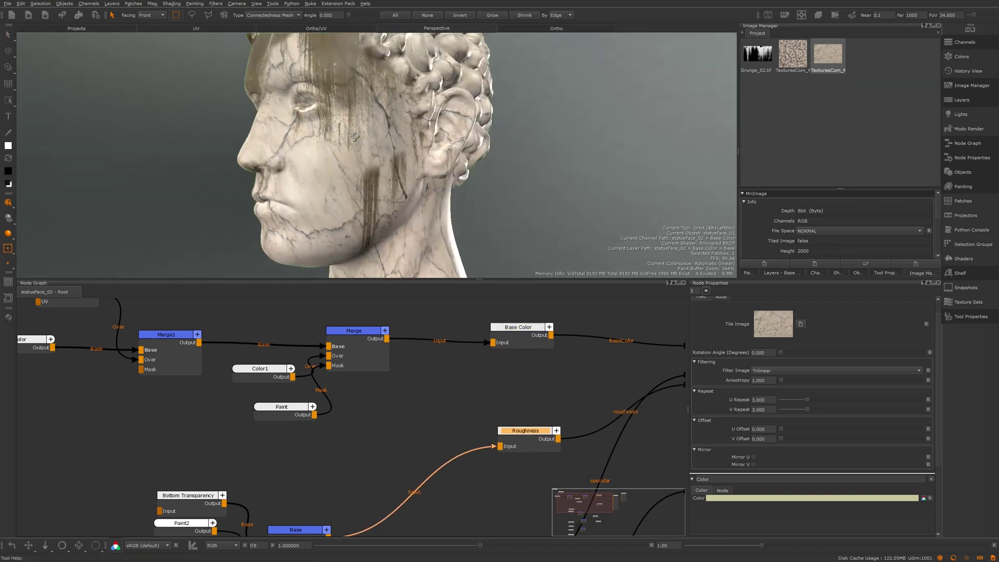
# Add an HSV node between the Merge and Roughness nodes and connect the Merge output to its input
pyautogui.click(454, 401)
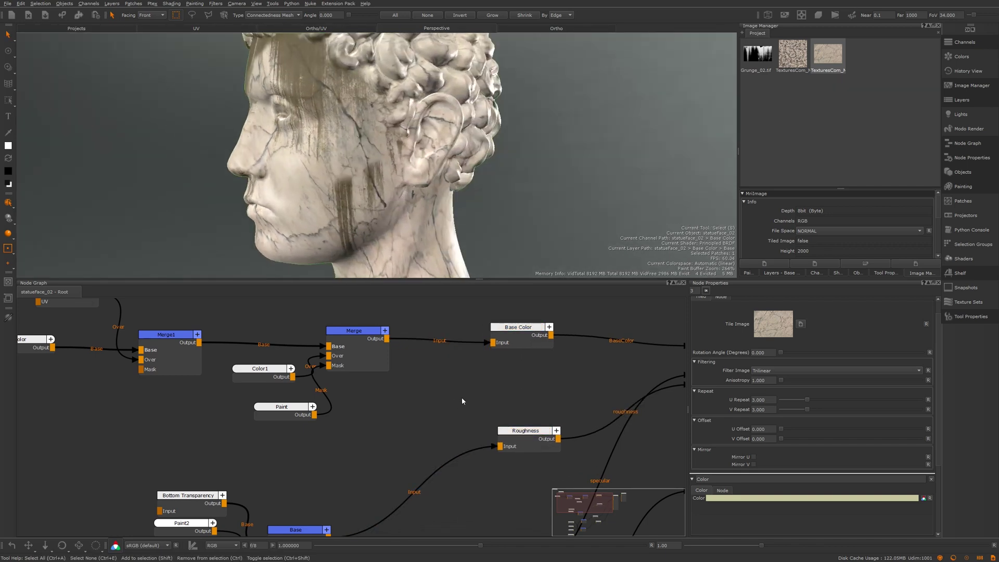
pyautogui.press('Tab')
pyautogui.write('hsv')
pyautogui.press('Return')
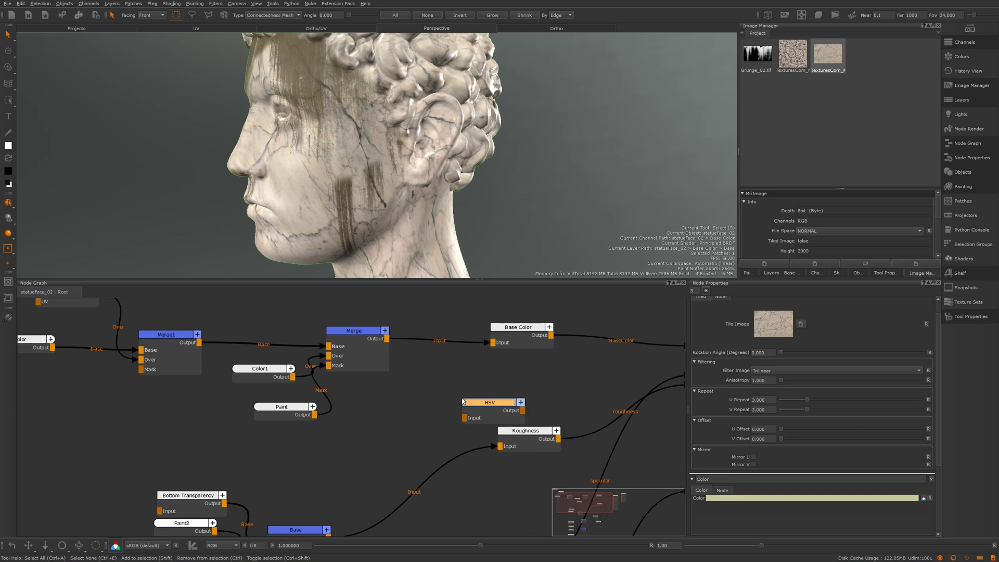
pyautogui.moveTo(507, 414); pyautogui.dragTo(451, 417)
pyautogui.moveTo(386, 339); pyautogui.dragTo(424, 417)
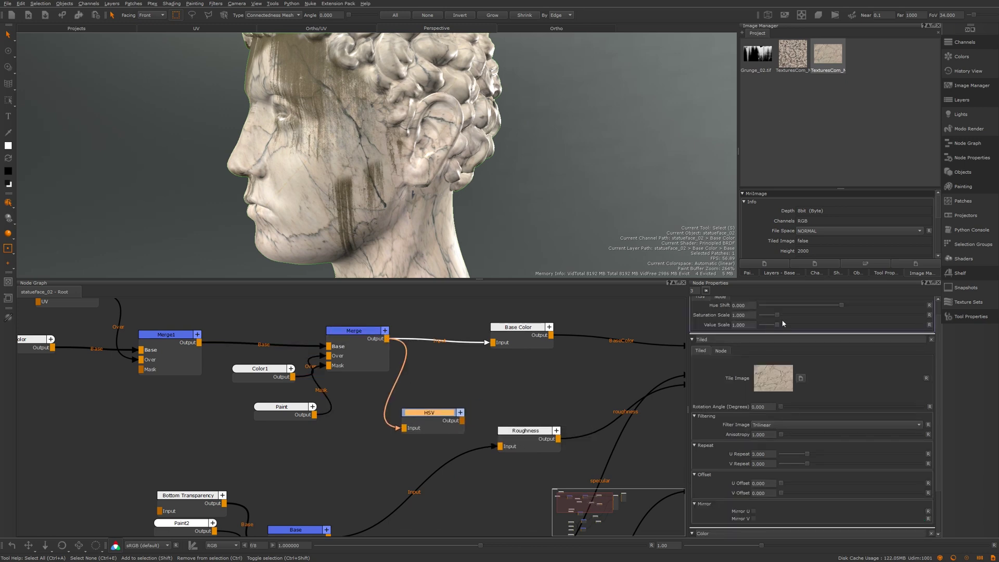
# Set the HSV node's Saturation Scale to 0.000 and connect its output to the Roughness node's input
pyautogui.click(433, 422)
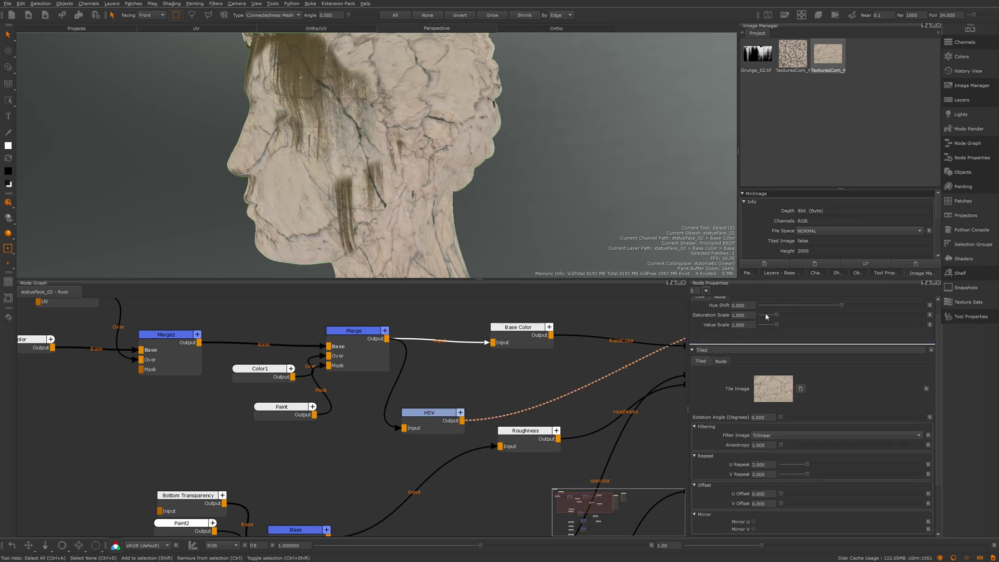
pyautogui.moveTo(777, 313); pyautogui.dragTo(628, 307)
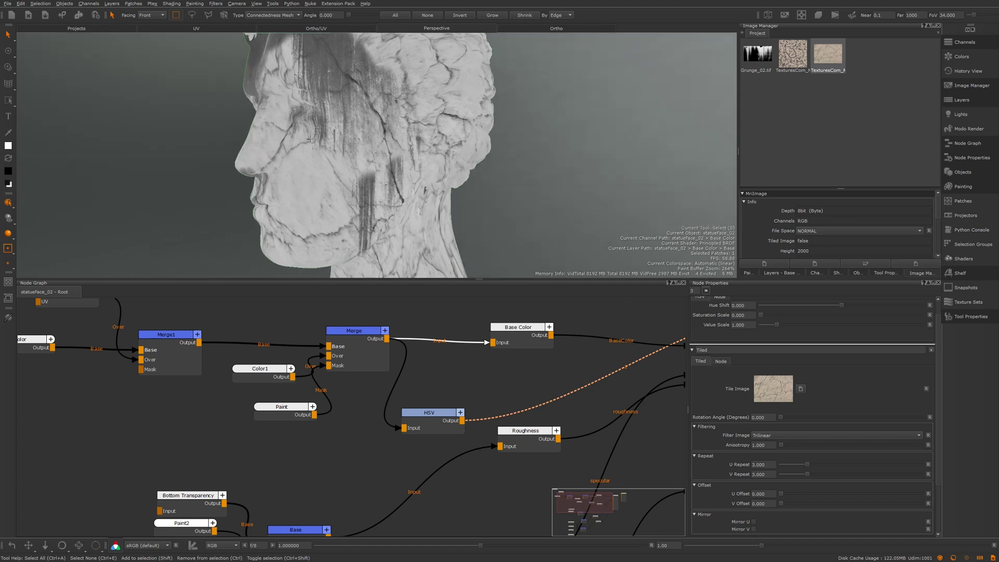
pyautogui.moveTo(510, 442); pyautogui.dragTo(525, 430)
pyautogui.moveTo(462, 421); pyautogui.dragTo(515, 435)
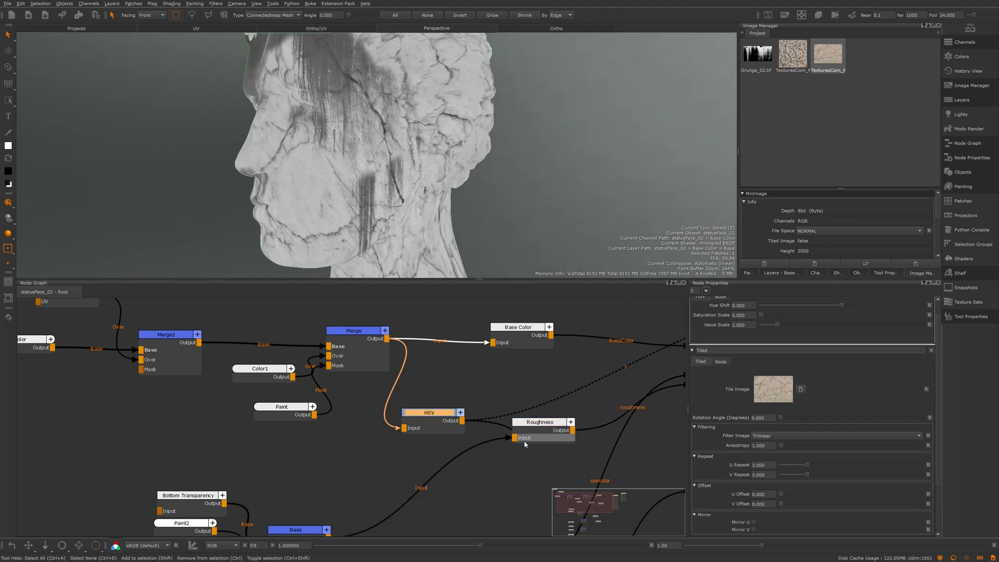
pyautogui.moveTo(436, 420); pyautogui.dragTo(433, 437)
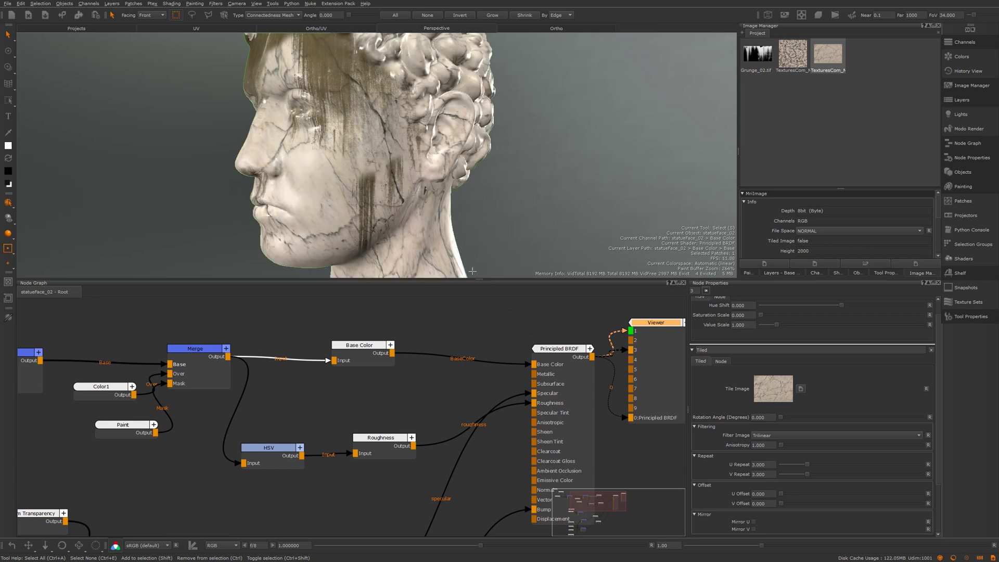
# Insert an Invert node in the connection between the HSV and Roughness nodes
pyautogui.moveTo(373, 164)
pyautogui.keyDown('alt'); pyautogui.mouseDown()
pyautogui.moveTo(428, 163)
pyautogui.moveTo(391, 172)
pyautogui.mouseUp(); pyautogui.keyUp('alt')
pyautogui.keyDown('alt'); pyautogui.moveTo(391, 172); pyautogui.dragTo(444, 192, button='right'); pyautogui.keyUp('alt')
pyautogui.keyDown('alt'); pyautogui.moveTo(444, 192); pyautogui.dragTo(478, 181); pyautogui.keyUp('alt')
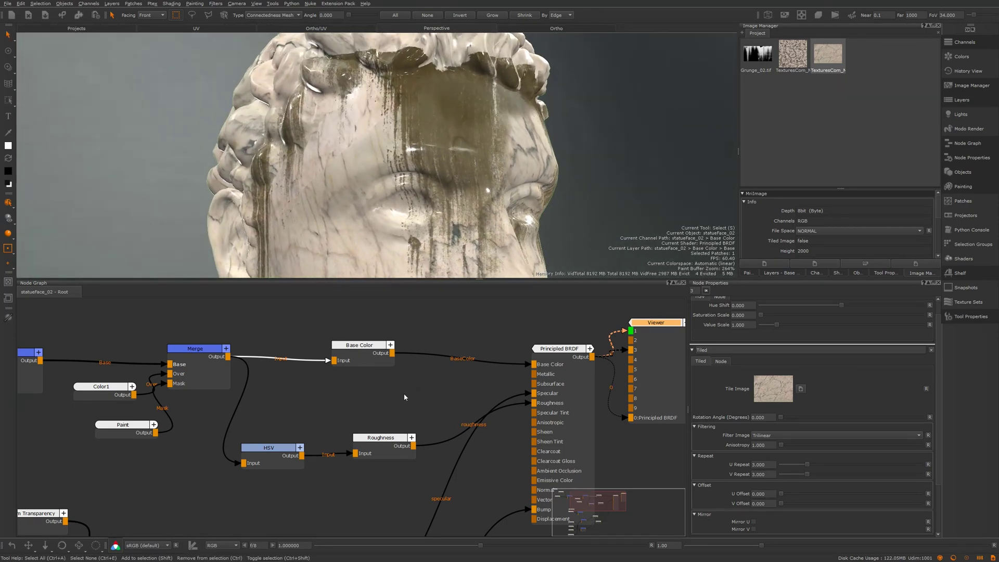
pyautogui.moveTo(270, 474); pyautogui.dragTo(394, 438, button='middle')
pyautogui.moveTo(401, 415); pyautogui.dragTo(378, 412)
pyautogui.press('Tab')
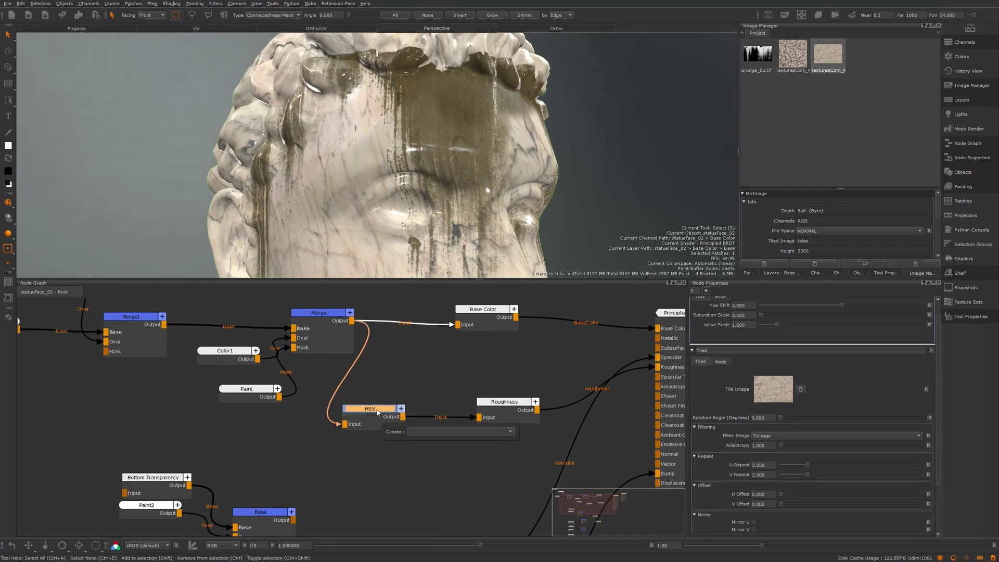
pyautogui.write('Invert')
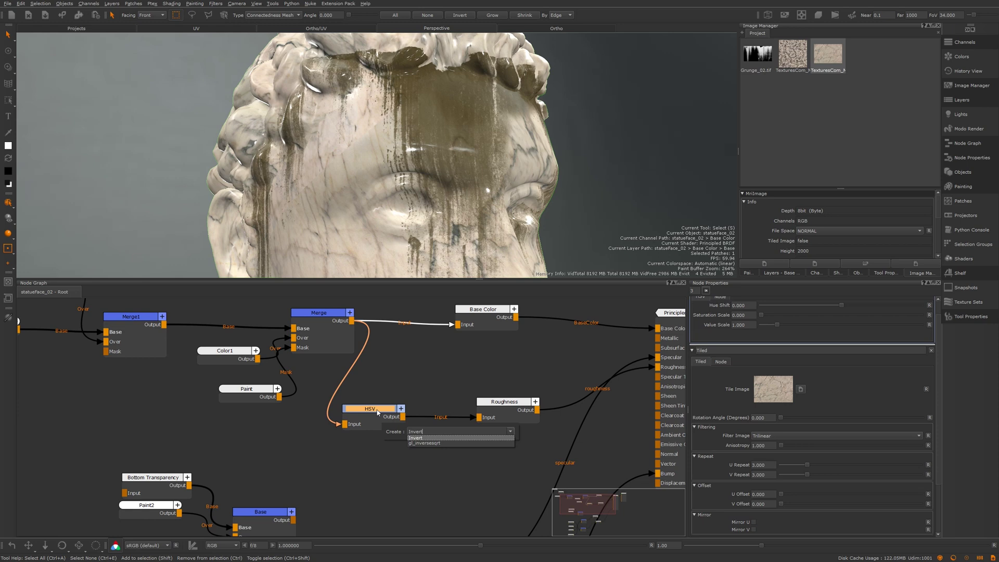
pyautogui.press('Return')
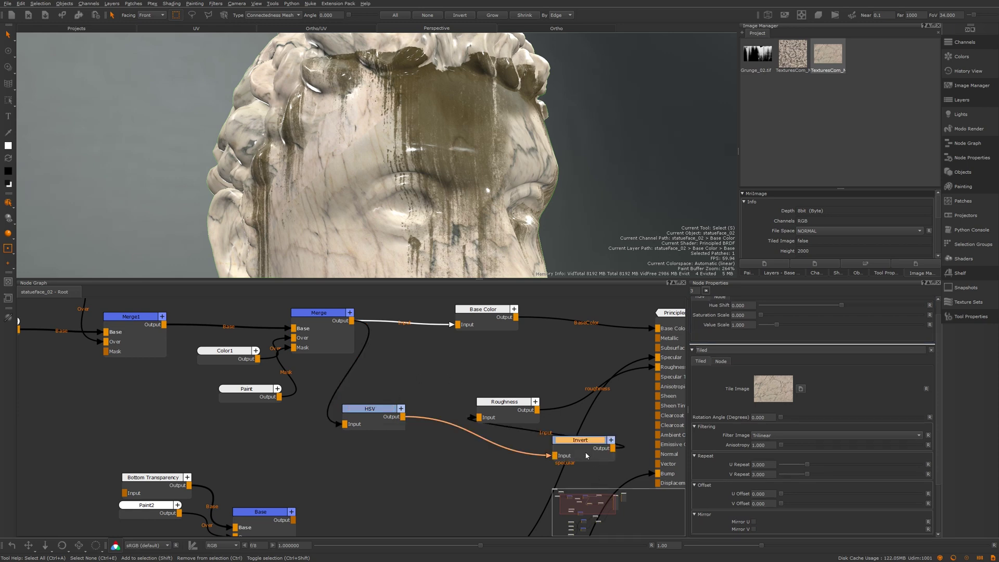
# Arrange the HSV, Invert and Roughness nodes in a spaced-out row below the Merge and Base Color nodes
pyautogui.moveTo(586, 456); pyautogui.dragTo(443, 448)
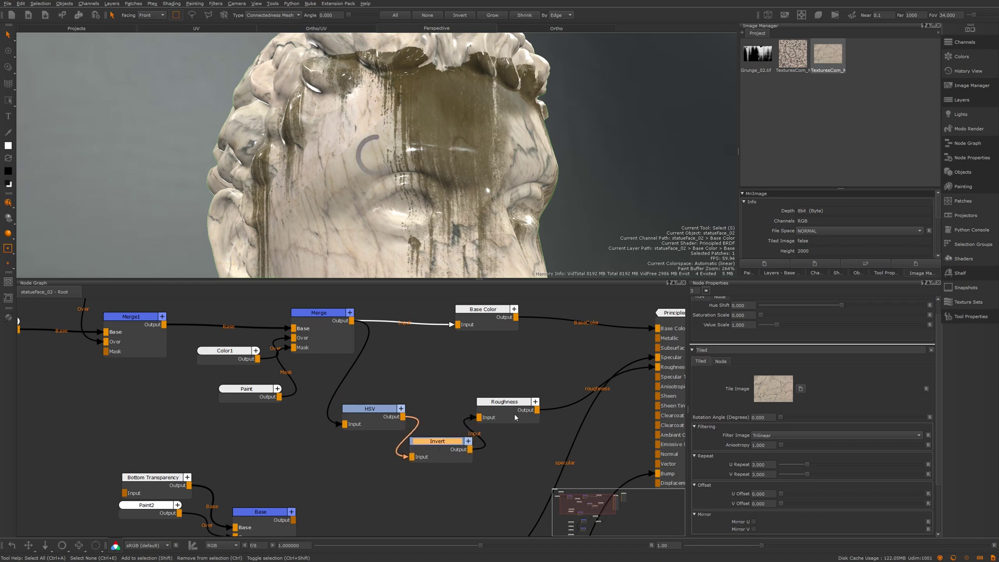
pyautogui.moveTo(515, 418); pyautogui.dragTo(553, 416)
pyautogui.moveTo(376, 425); pyautogui.dragTo(345, 453)
pyautogui.moveTo(422, 451); pyautogui.dragTo(425, 443)
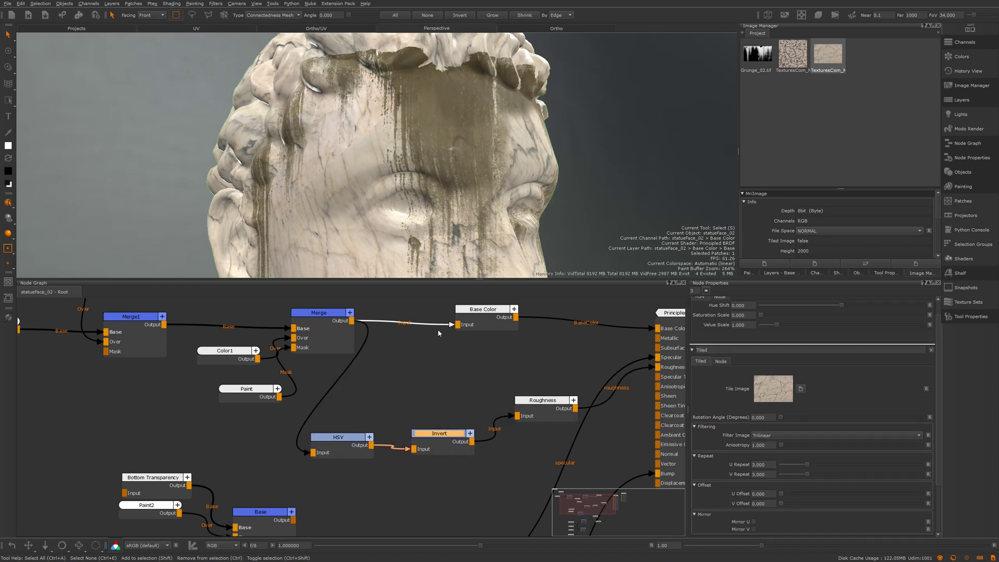
# View the Roughness node's output on the statue and place the node close to Invert
pyautogui.keyDown('alt'); pyautogui.moveTo(447, 177); pyautogui.dragTo(224, 174); pyautogui.keyUp('alt')
pyautogui.keyDown('alt'); pyautogui.moveTo(224, 174); pyautogui.dragTo(182, 182, button='right'); pyautogui.keyUp('alt')
pyautogui.keyDown('alt'); pyautogui.moveTo(183, 182); pyautogui.dragTo(181, 154, button='middle'); pyautogui.keyUp('alt')
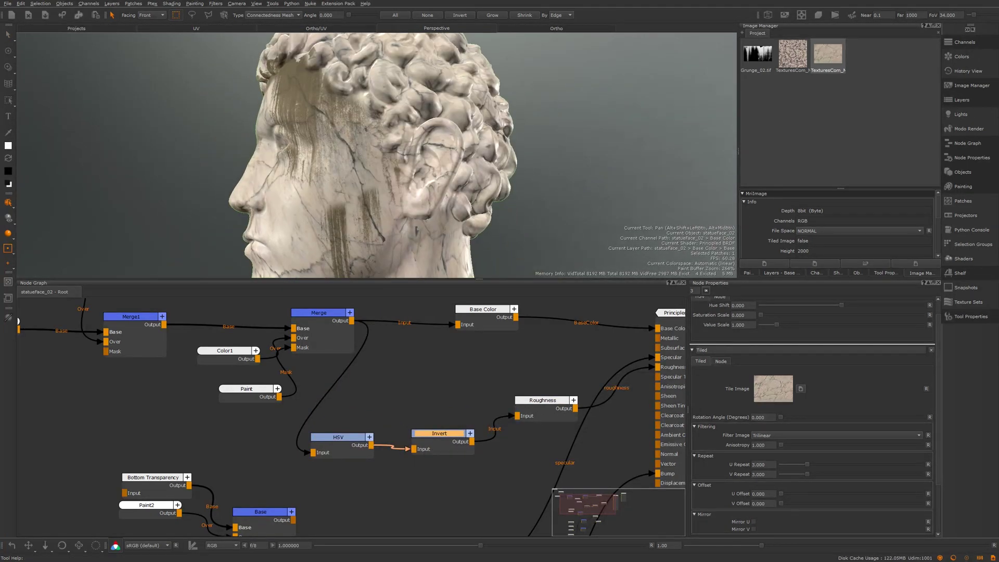
pyautogui.keyDown('alt'); pyautogui.moveTo(182, 156); pyautogui.dragTo(312, 159); pyautogui.keyUp('alt')
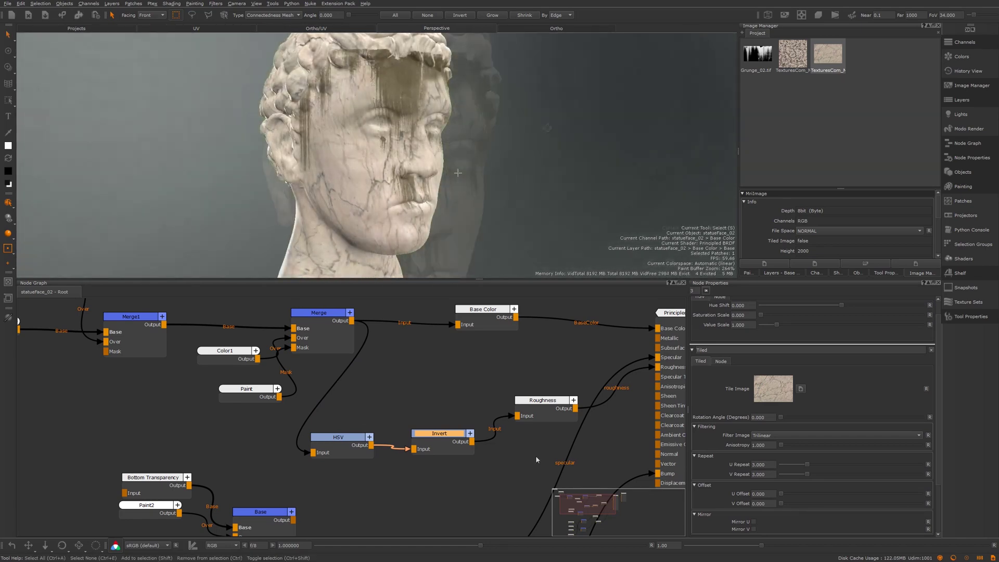
pyautogui.click(537, 415)
pyautogui.press('1')
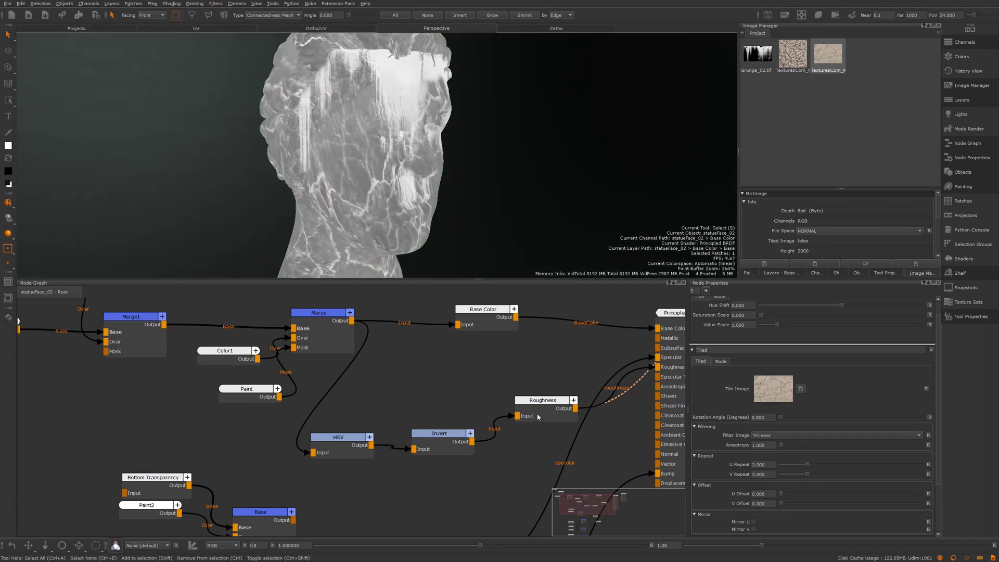
pyautogui.moveTo(538, 417); pyautogui.dragTo(525, 438)
pyautogui.keyDown('alt'); pyautogui.moveTo(518, 123); pyautogui.dragTo(434, 155); pyautogui.keyUp('alt')
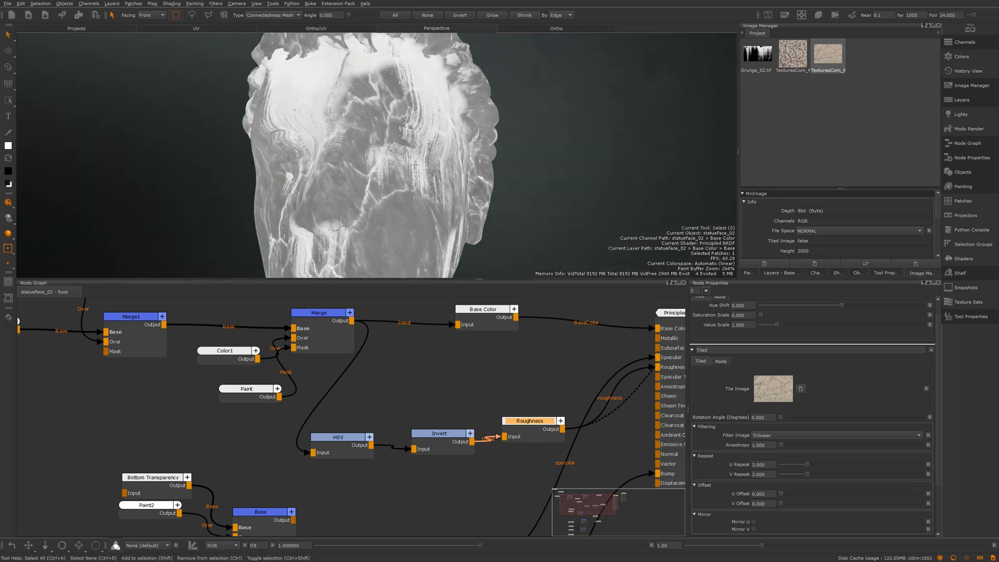
# Trace the node graph from the Tiled and Color nodes through both Merge nodes to the HSV and Invert branch
pyautogui.moveTo(397, 372); pyautogui.dragTo(566, 423, button='middle')
pyautogui.moveTo(287, 319); pyautogui.dragTo(225, 288, button='middle')
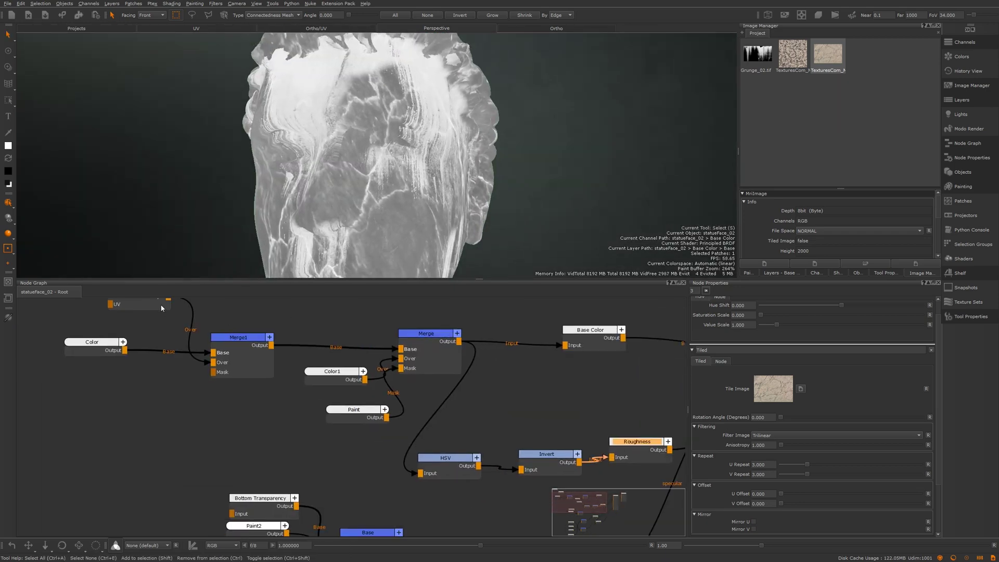
pyautogui.moveTo(192, 347); pyautogui.dragTo(159, 379, button='middle')
pyautogui.moveTo(283, 362); pyautogui.dragTo(328, 362, button='middle')
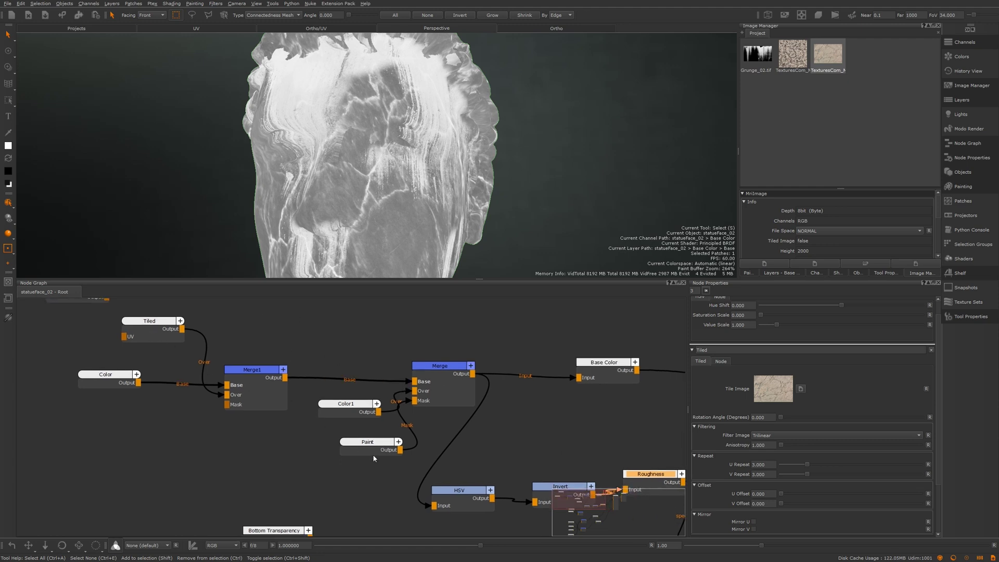
pyautogui.moveTo(371, 358); pyautogui.dragTo(231, 338, button='middle')
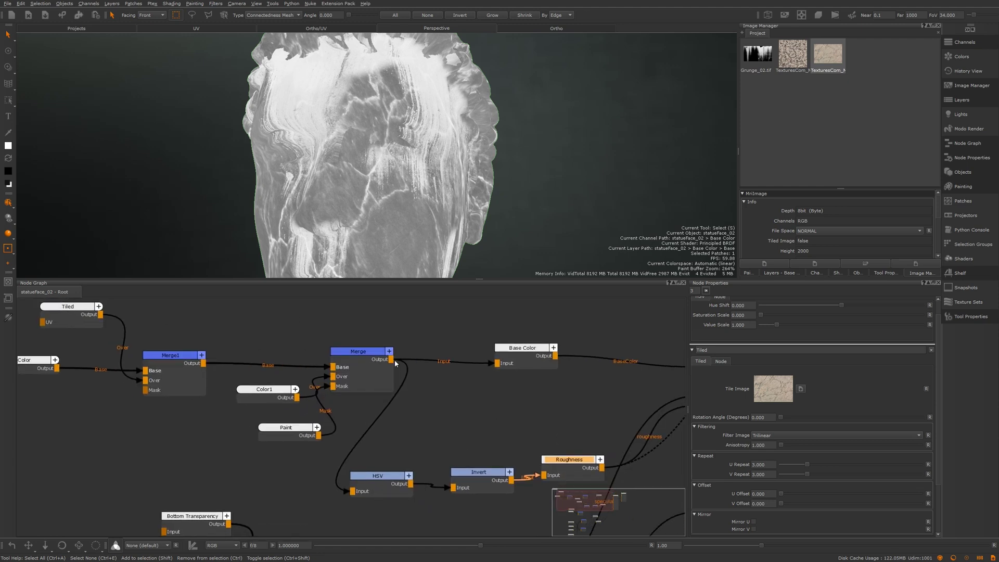
pyautogui.moveTo(384, 433); pyautogui.dragTo(355, 420, button='middle')
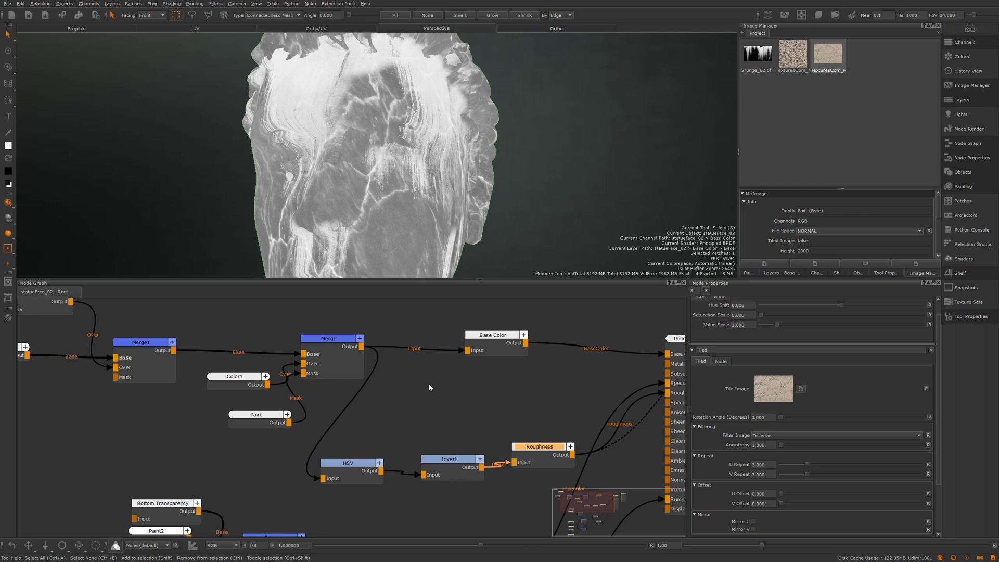
# Place Roughness slightly nearer to Invert and connect the Paint node's output to the Base node's Mask input
pyautogui.moveTo(547, 452); pyautogui.dragTo(545, 457)
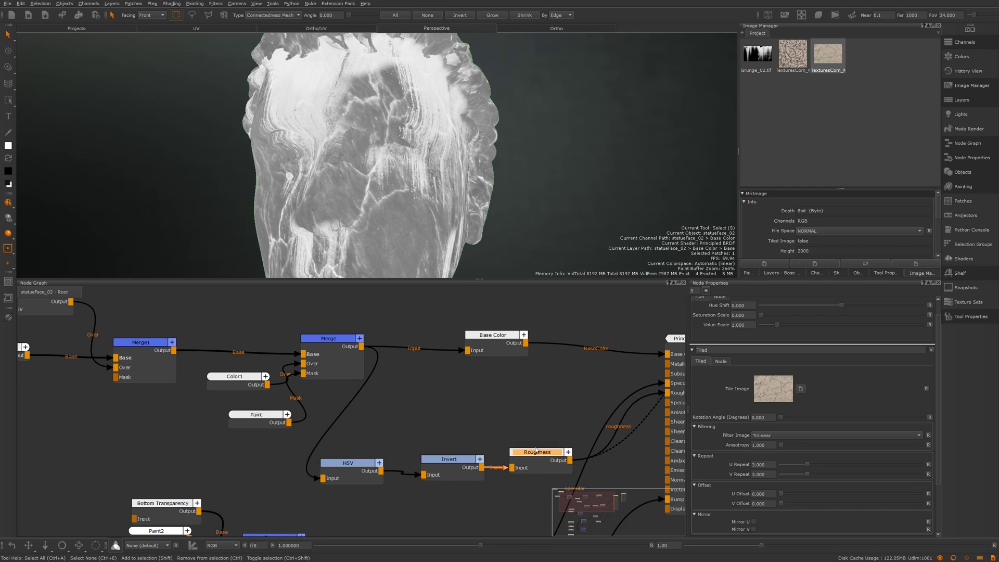
pyautogui.moveTo(305, 448); pyautogui.dragTo(295, 399, button='middle')
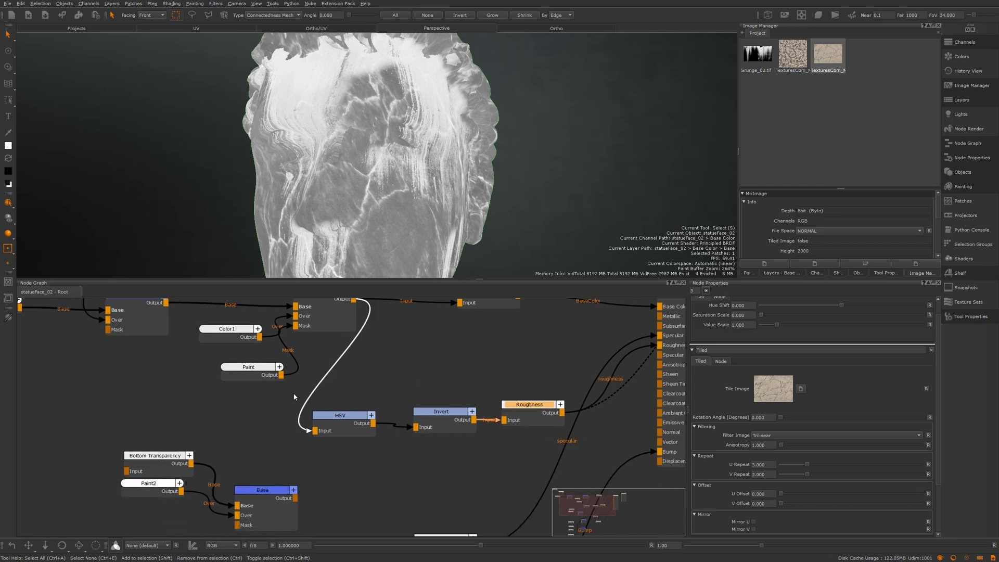
pyautogui.moveTo(281, 376)
pyautogui.mouseDown()
pyautogui.moveTo(243, 386)
pyautogui.moveTo(314, 428)
pyautogui.moveTo(236, 524)
pyautogui.moveTo(340, 489)
pyautogui.mouseUp()
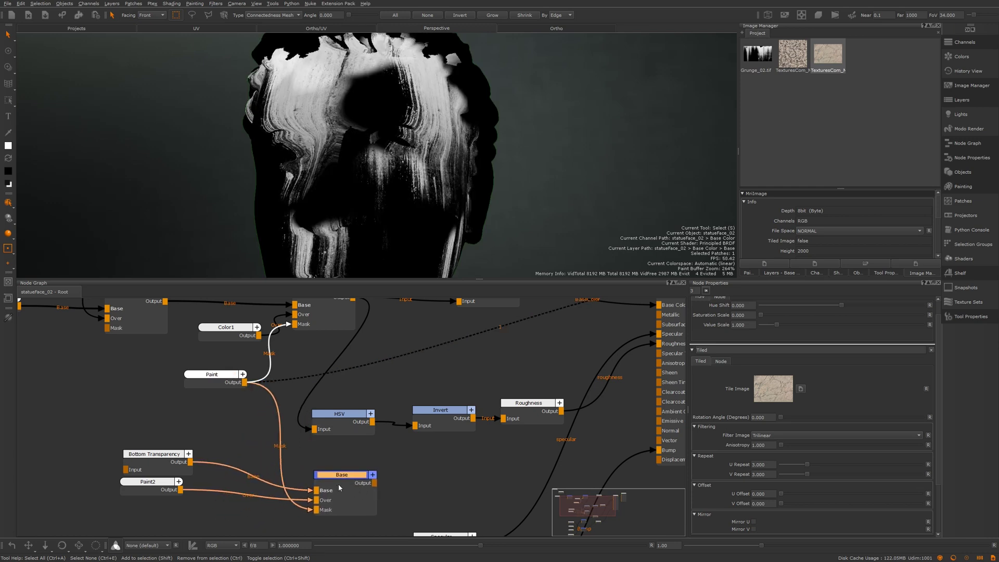
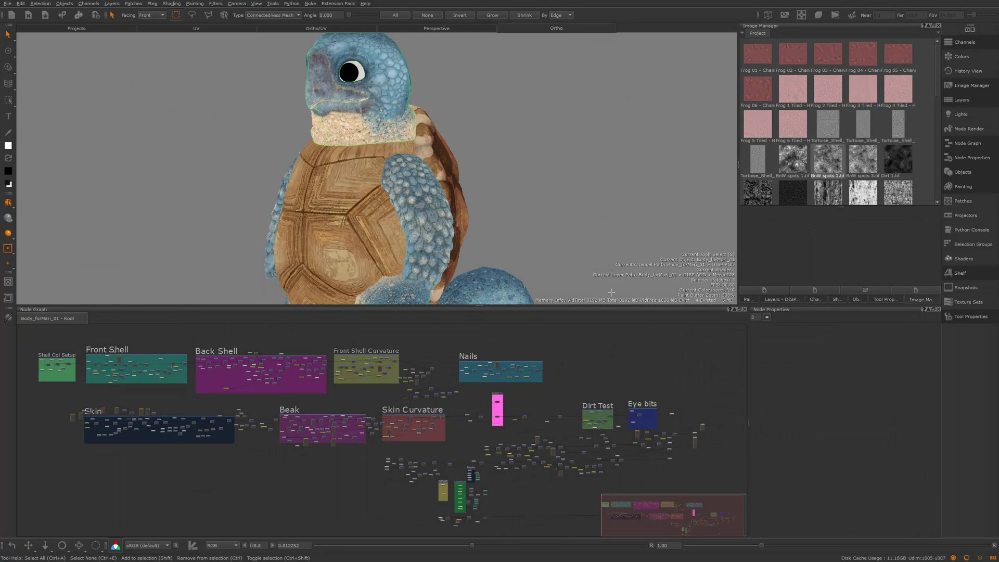
# Examine the textured tortoise model and the labelled, colour-coded groups in its node graph
pyautogui.keyDown('alt'); pyautogui.moveTo(438, 201); pyautogui.dragTo(432, 206); pyautogui.keyUp('alt')
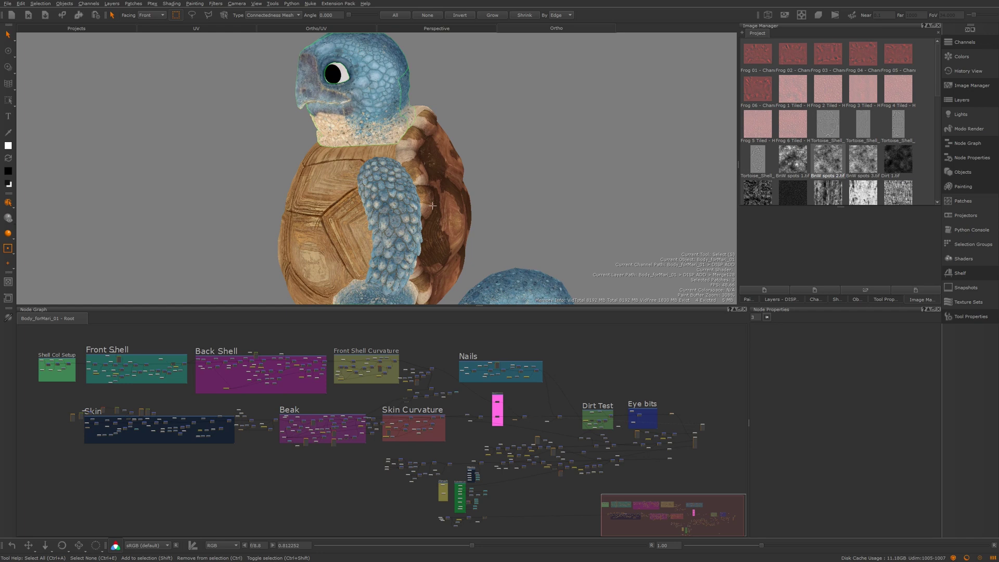
pyautogui.keyDown('alt'); pyautogui.moveTo(423, 218); pyautogui.dragTo(432, 217); pyautogui.keyUp('alt')
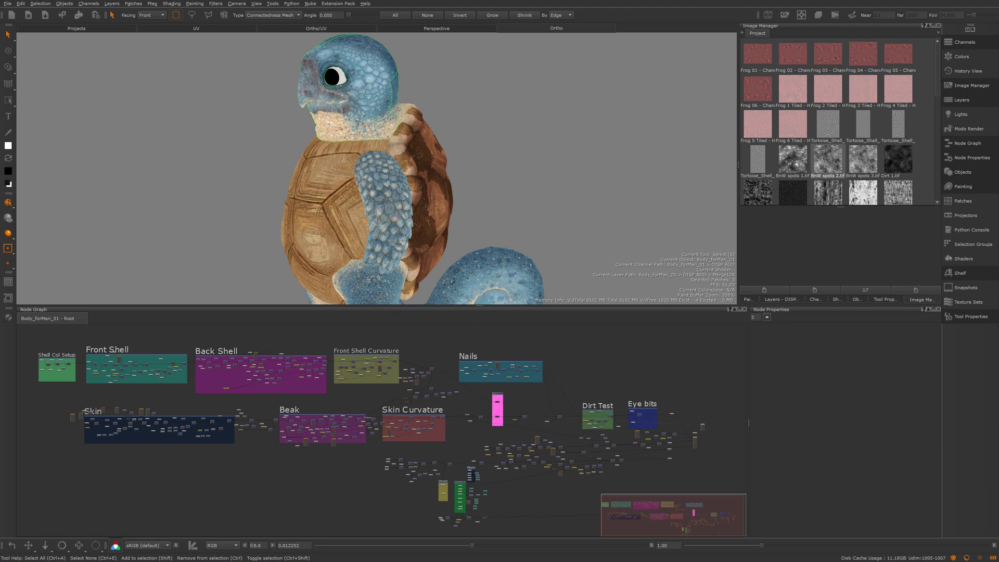
pyautogui.moveTo(427, 353); pyautogui.dragTo(403, 357, button='middle')
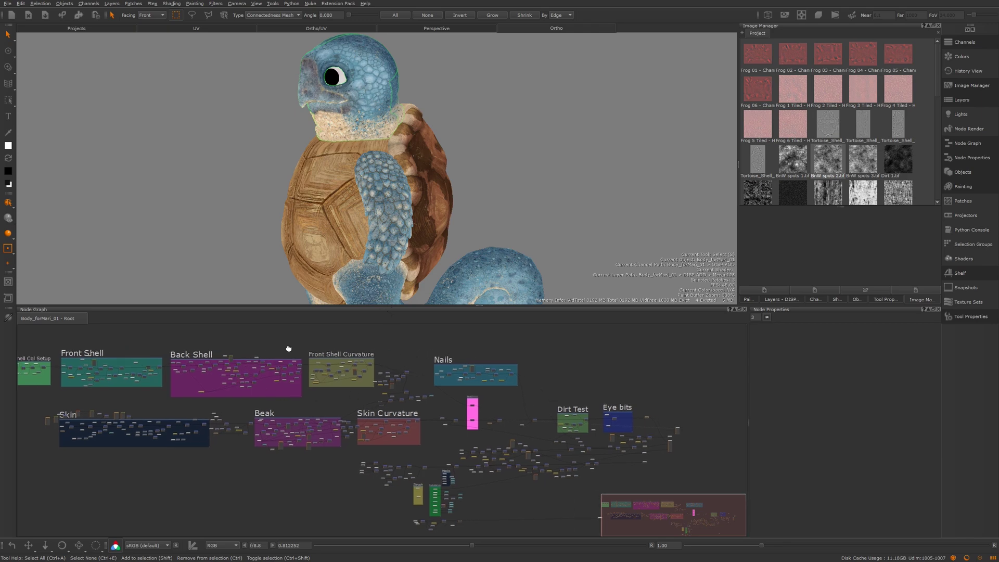
pyautogui.moveTo(289, 349); pyautogui.dragTo(386, 360, button='middle')
pyautogui.scroll(4, 332, 414)
pyautogui.moveTo(338, 415); pyautogui.dragTo(521, 429, button='middle')
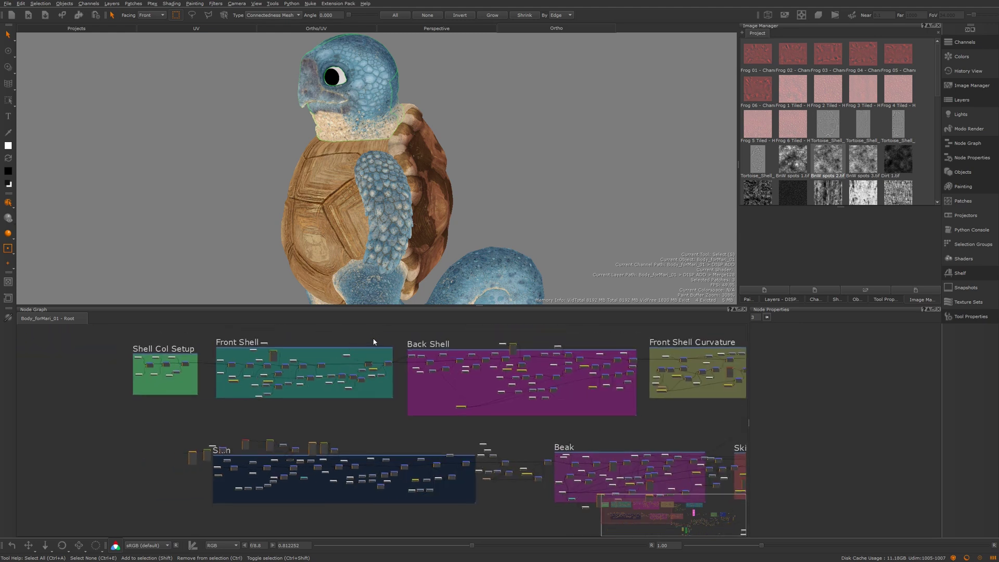
pyautogui.moveTo(373, 341); pyautogui.dragTo(349, 347, button='middle')
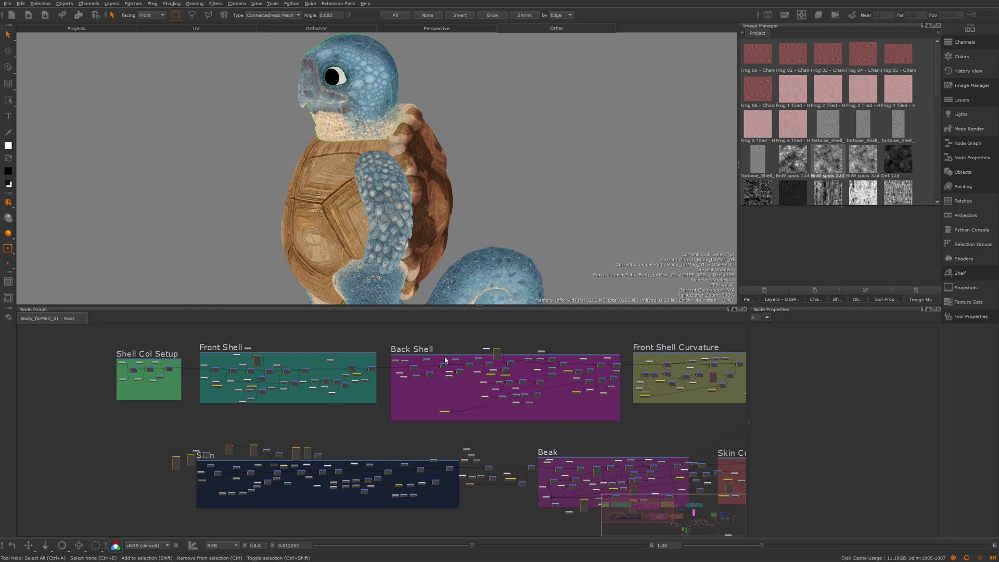
# Inspect the colour properties of the BackShell and WhiteEdge nodes in the Shell Col Setup group
pyautogui.moveTo(217, 370); pyautogui.dragTo(285, 378, button='middle')
pyautogui.scroll(5, 398, 420)
pyautogui.moveTo(32, 333); pyautogui.dragTo(383, 396, button='middle')
pyautogui.scroll(3, 379, 392)
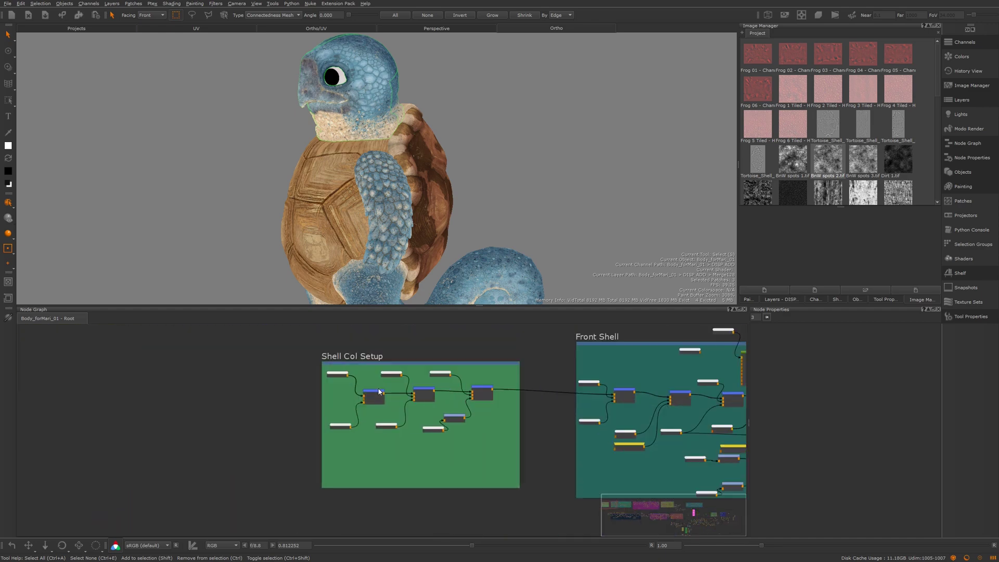
pyautogui.scroll(6, 379, 390)
pyautogui.moveTo(467, 349); pyautogui.dragTo(385, 429, button='middle')
pyautogui.scroll(3, 430, 426)
pyautogui.click(168, 370)
pyautogui.doubleClick(168, 370)
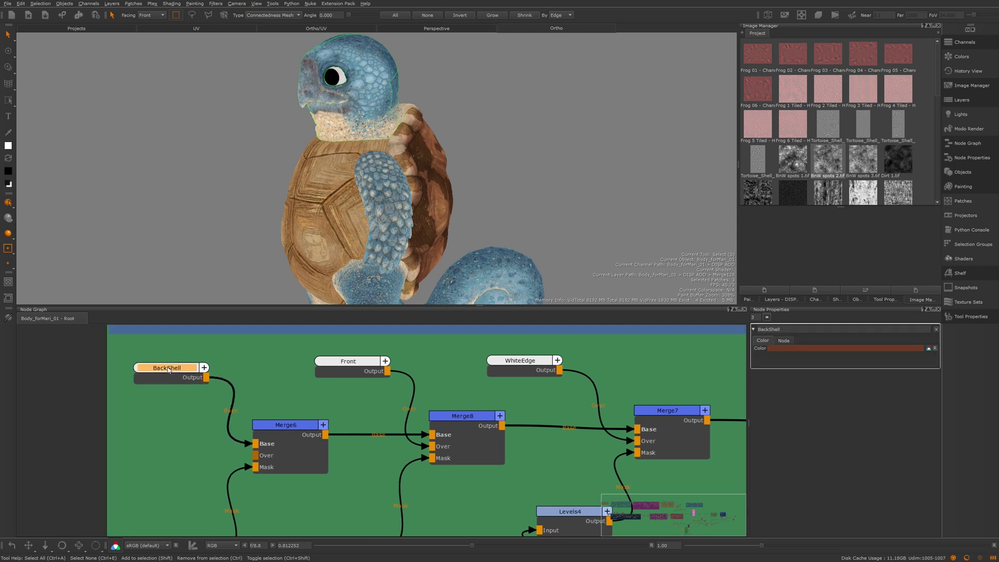
pyautogui.moveTo(476, 375); pyautogui.dragTo(378, 375, button='middle')
pyautogui.doubleClick(410, 372)
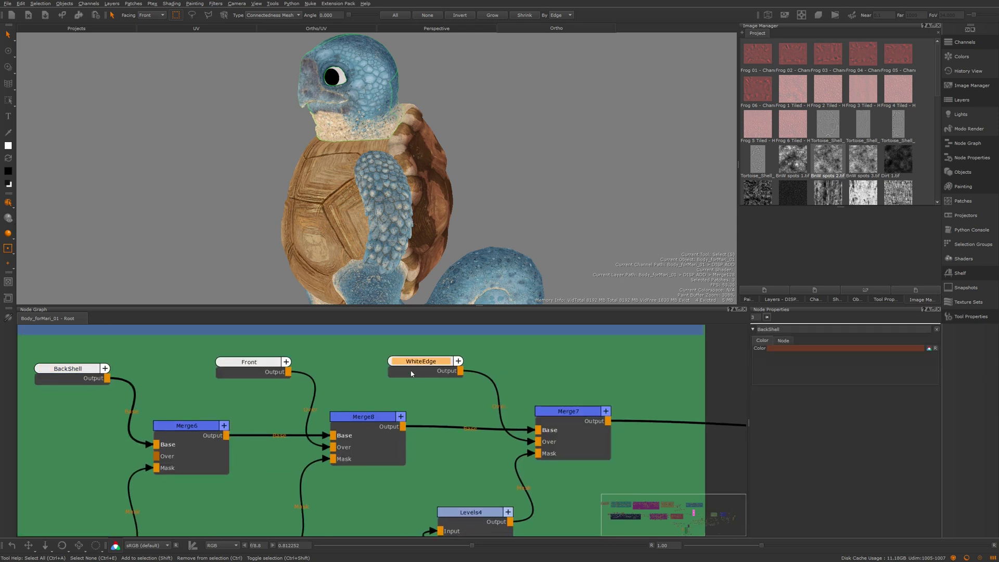
pyautogui.moveTo(430, 164)
pyautogui.keyDown('alt'); pyautogui.mouseDown()
pyautogui.moveTo(358, 185)
pyautogui.moveTo(430, 160)
pyautogui.mouseUp(); pyautogui.keyUp('alt')
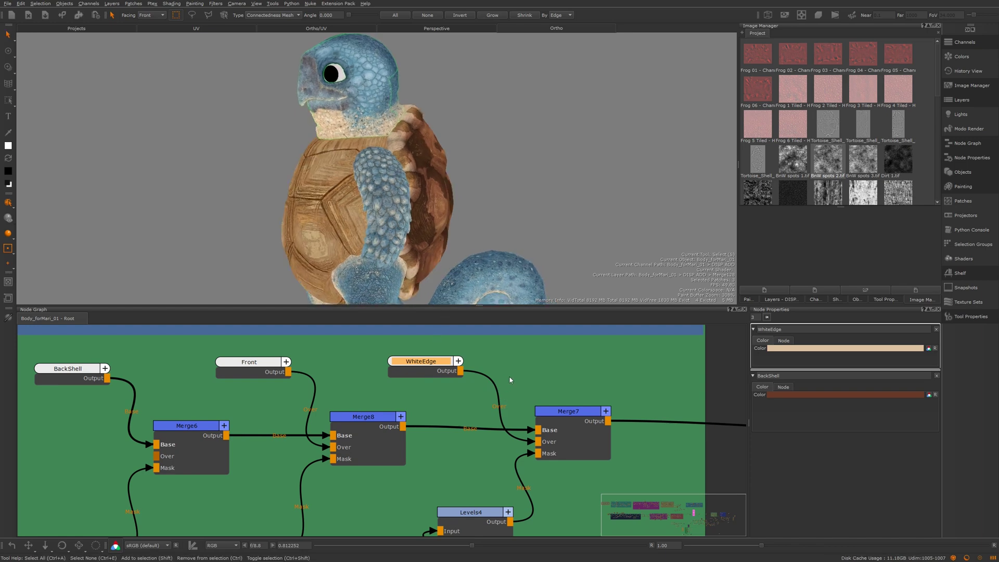
# Review the shell node groups and show the layer stack of DISP ADD followed by the model's channel list
pyautogui.scroll(-6, 488, 387)
pyautogui.scroll(3, 423, 387)
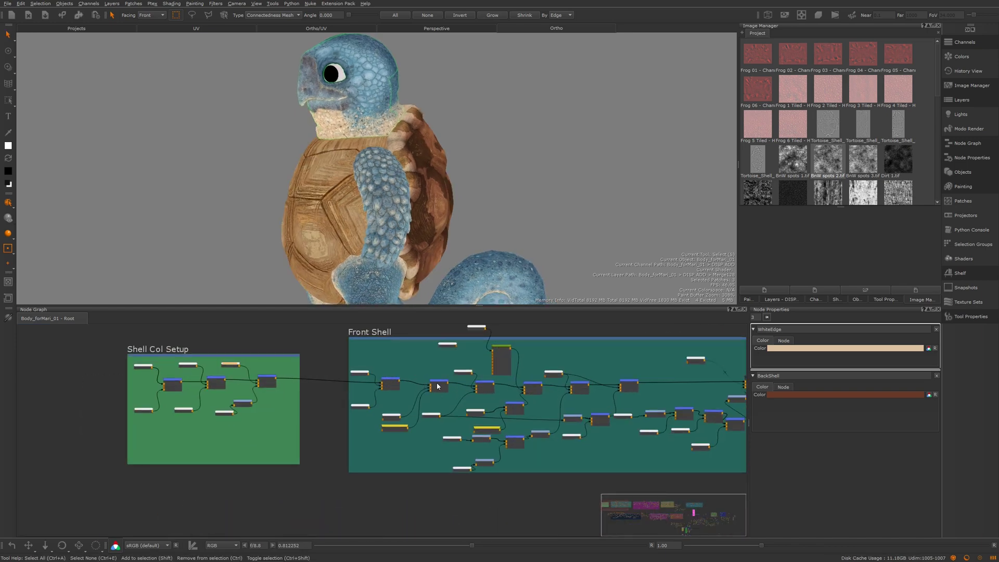
pyautogui.scroll(-3, 437, 385)
pyautogui.moveTo(641, 396); pyautogui.dragTo(448, 376, button='middle')
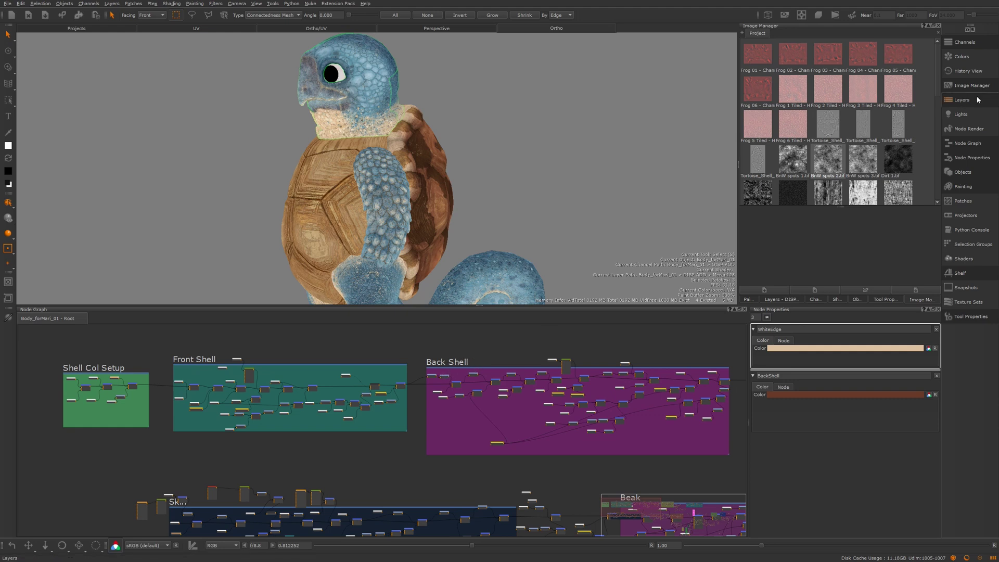
pyautogui.click(961, 100)
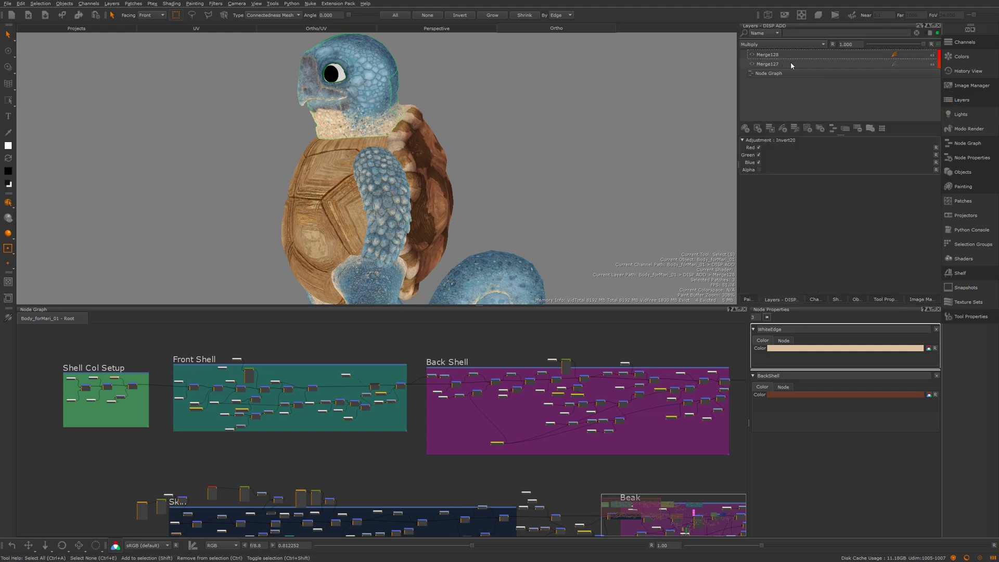
pyautogui.click(963, 102)
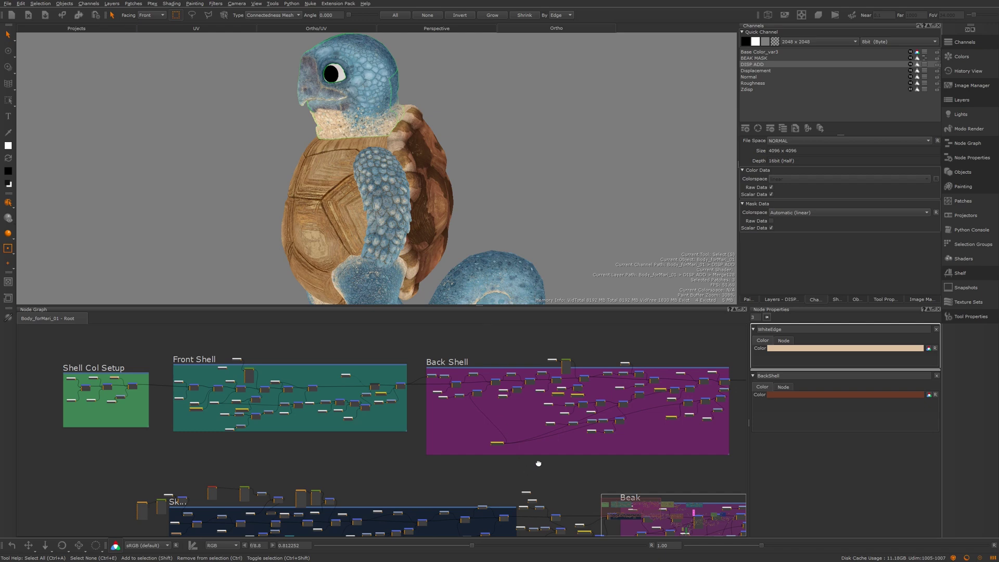
# Examine how the Back Shell, Front Shell Curvature, Beak and Skin Curvature groups are laid out and connected in the tortoise's node graph
pyautogui.moveTo(537, 464); pyautogui.dragTo(443, 399, button='middle')
pyautogui.scroll(3, 465, 390)
pyautogui.scroll(4, 417, 431)
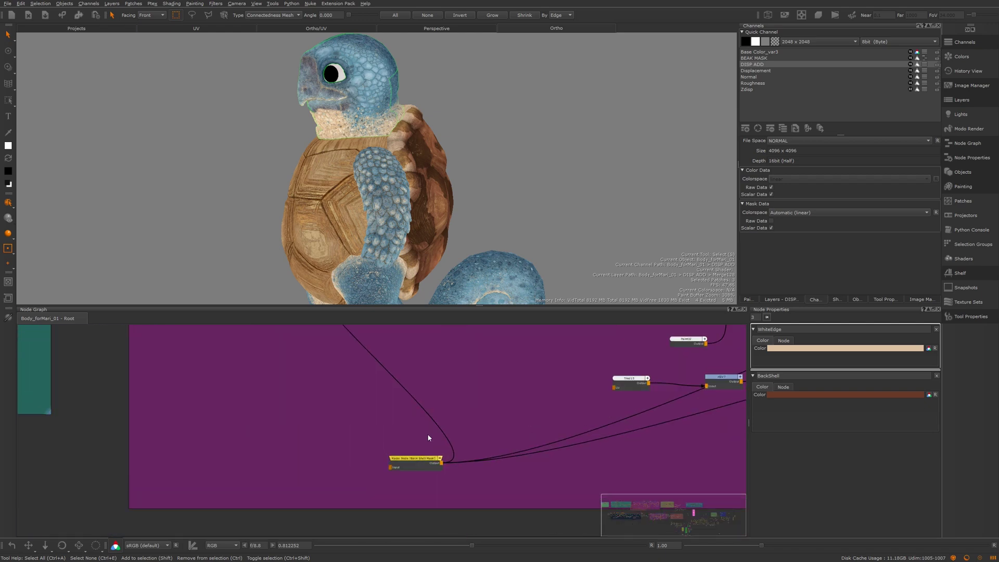
pyautogui.scroll(-2, 418, 437)
pyautogui.scroll(-3, 413, 431)
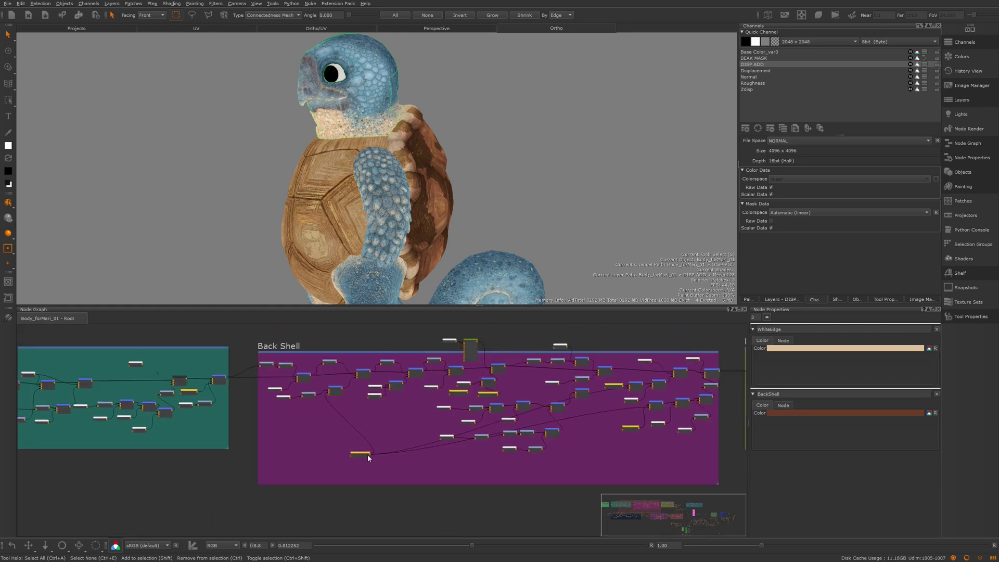
pyautogui.scroll(1, 385, 404)
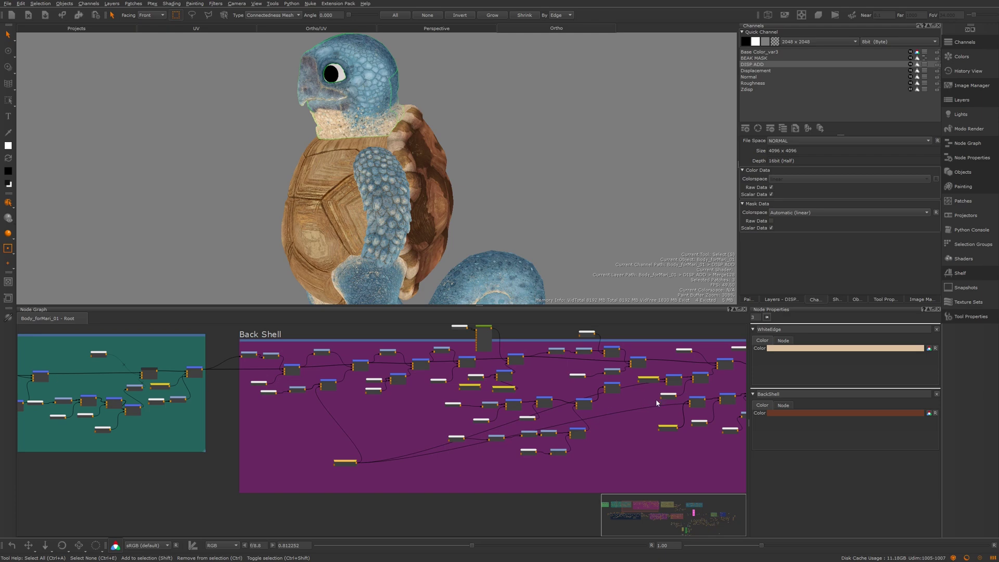
pyautogui.moveTo(688, 423); pyautogui.dragTo(471, 420, button='middle')
pyautogui.scroll(-4, 471, 420)
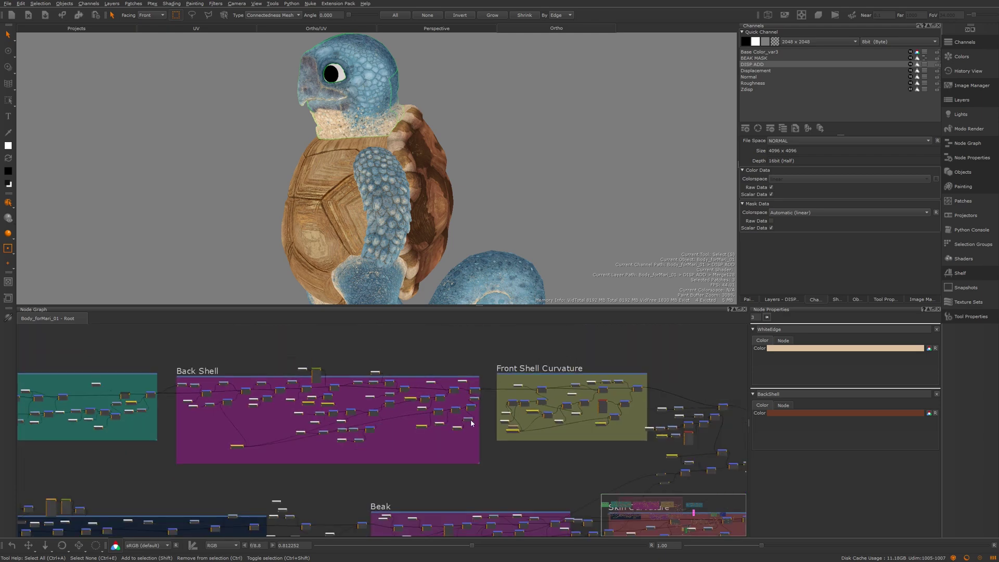
pyautogui.moveTo(484, 535); pyautogui.dragTo(444, 455, button='middle')
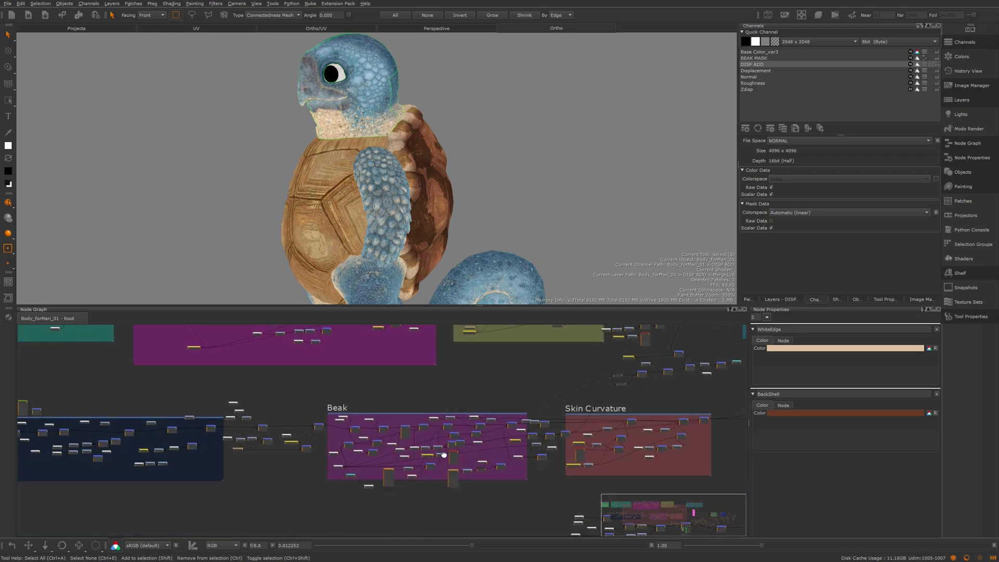
# Inspect the BEAK MASK node in the Beak group, including its channel input properties and outgoing connections
pyautogui.scroll(5, 363, 426)
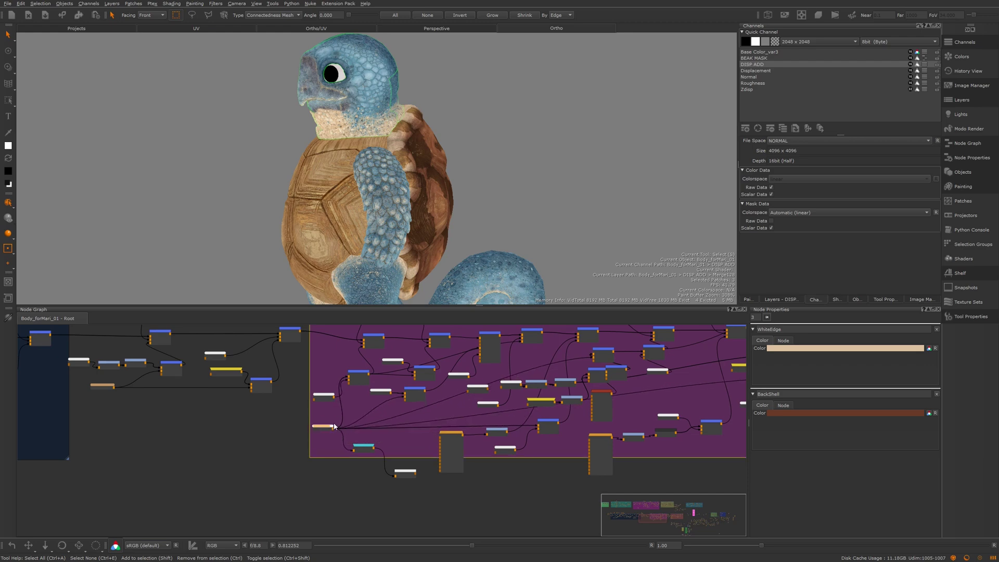
pyautogui.scroll(5, 334, 426)
pyautogui.click(246, 424)
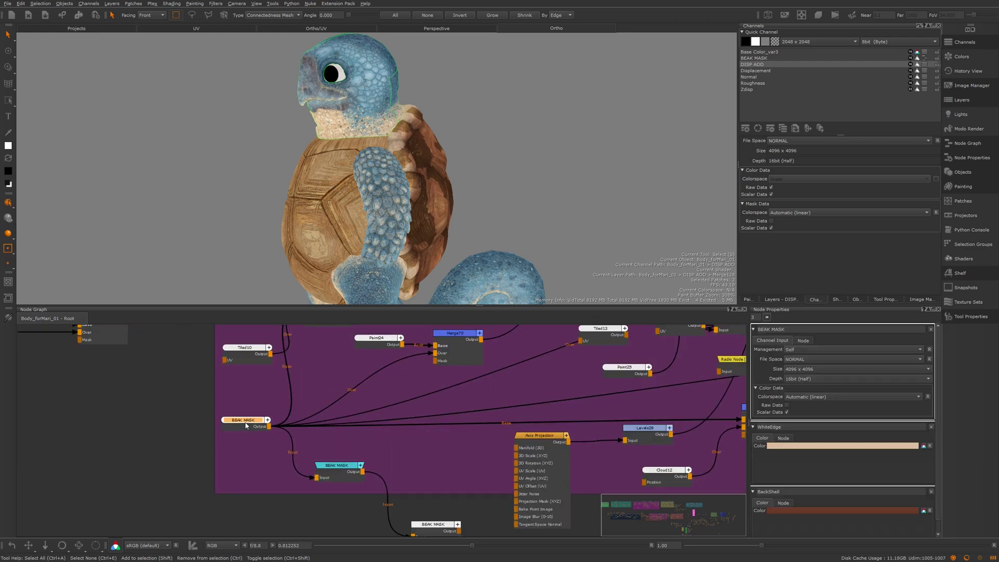
pyautogui.moveTo(292, 396); pyautogui.dragTo(256, 428, button='middle')
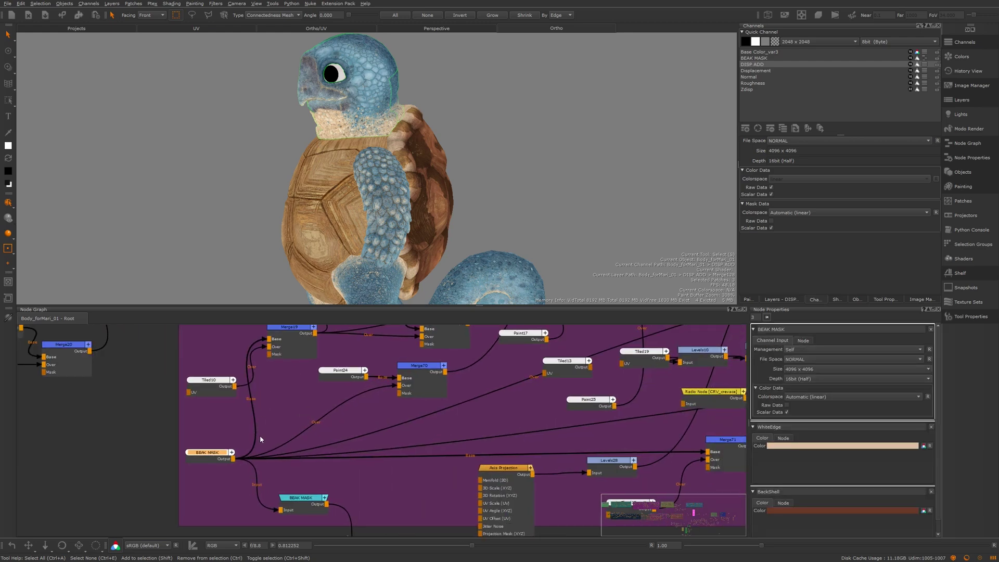
pyautogui.scroll(-4, 413, 427)
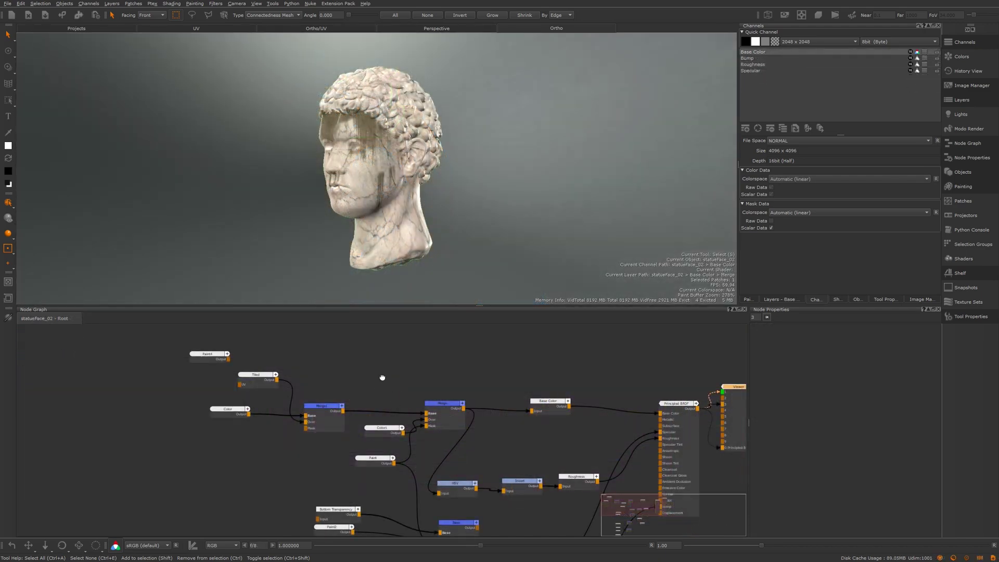
# In the statue project, preview the Paint node's mask alone on the model, and return the viewer to the Principled BRDF
pyautogui.moveTo(382, 376); pyautogui.dragTo(381, 397, button='middle')
pyautogui.scroll(5, 446, 185)
pyautogui.keyDown('alt'); pyautogui.moveTo(401, 172); pyautogui.dragTo(455, 163); pyautogui.keyUp('alt')
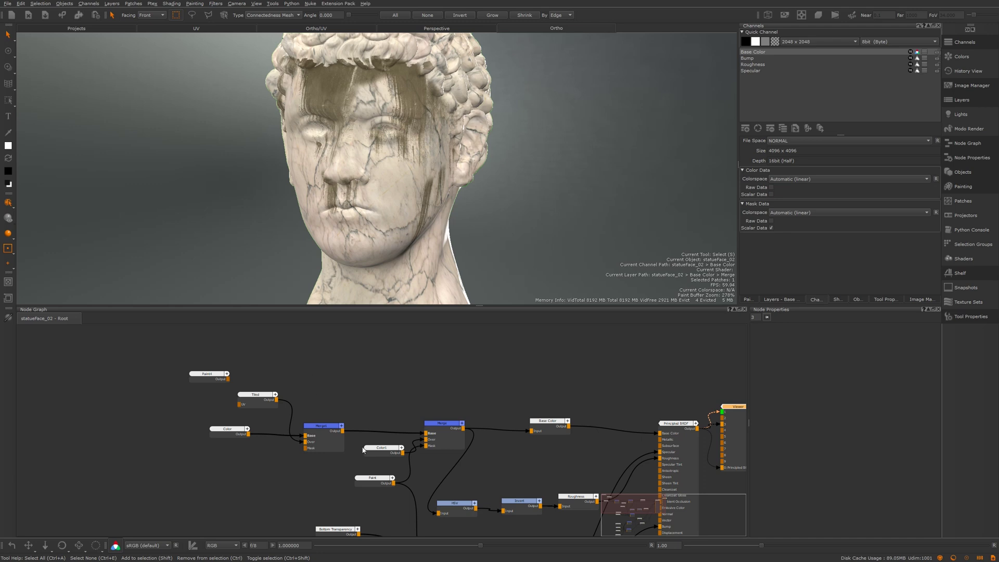
pyautogui.scroll(4, 364, 442)
pyautogui.click(401, 490)
pyautogui.doubleClick(400, 482)
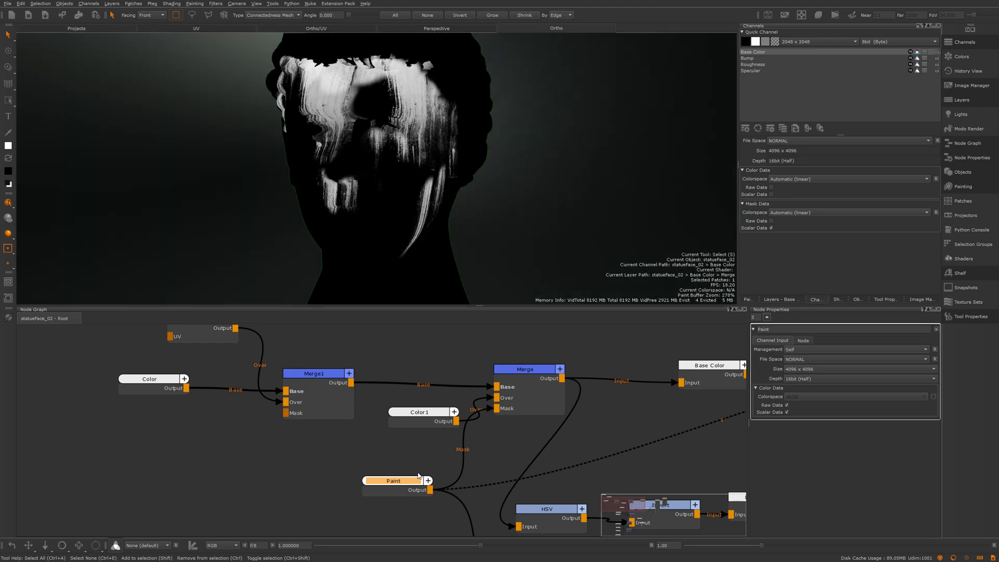
pyautogui.moveTo(463, 390); pyautogui.dragTo(292, 406, button='middle')
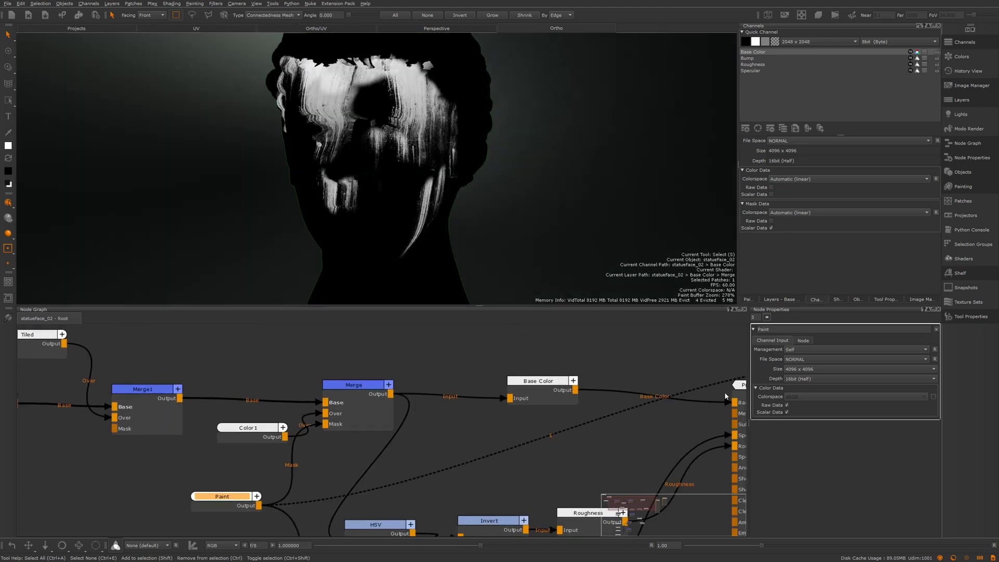
pyautogui.doubleClick(741, 388)
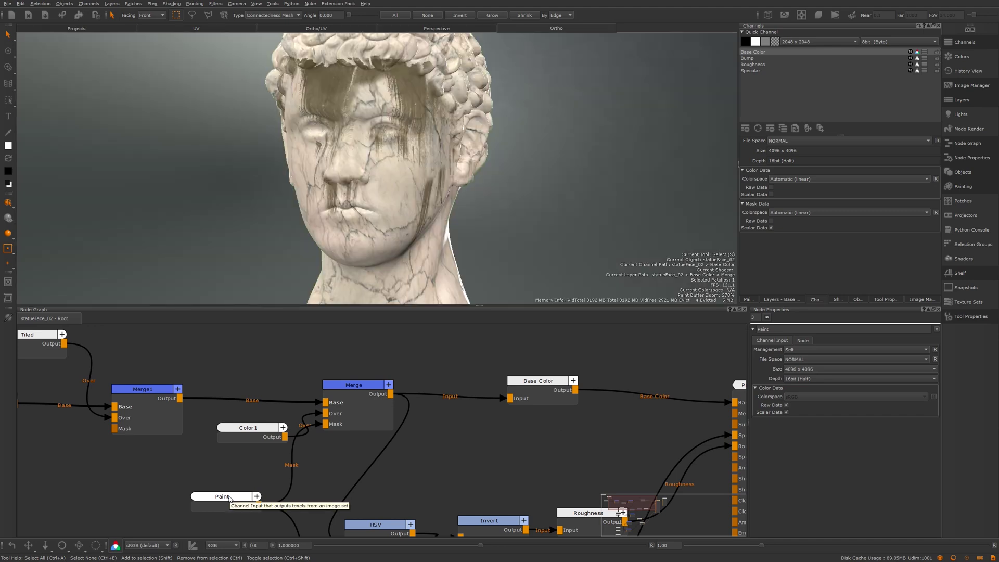
# Rename the Paint node that masks the grime colour to Grime Mask
pyautogui.click(229, 498)
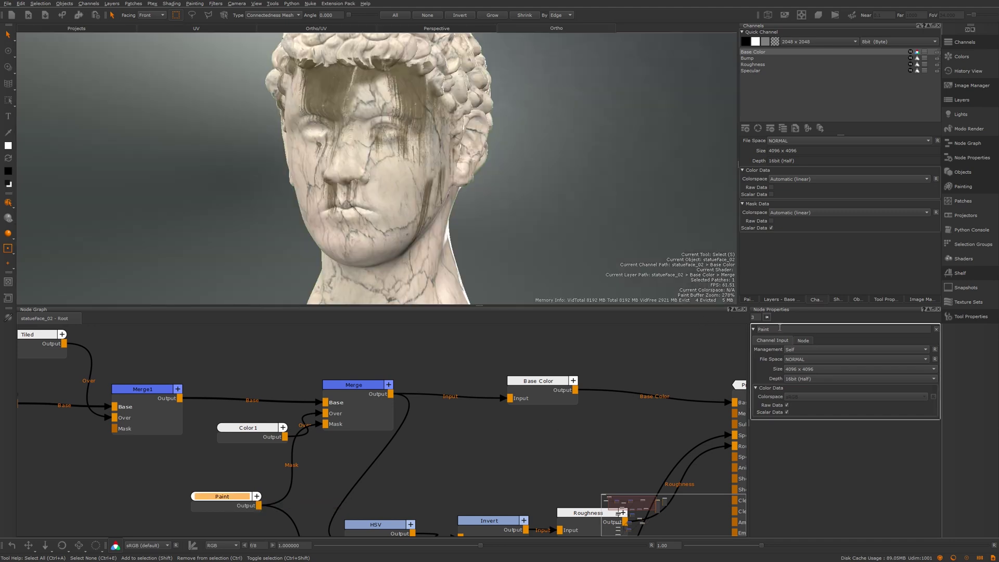
pyautogui.doubleClick(762, 328)
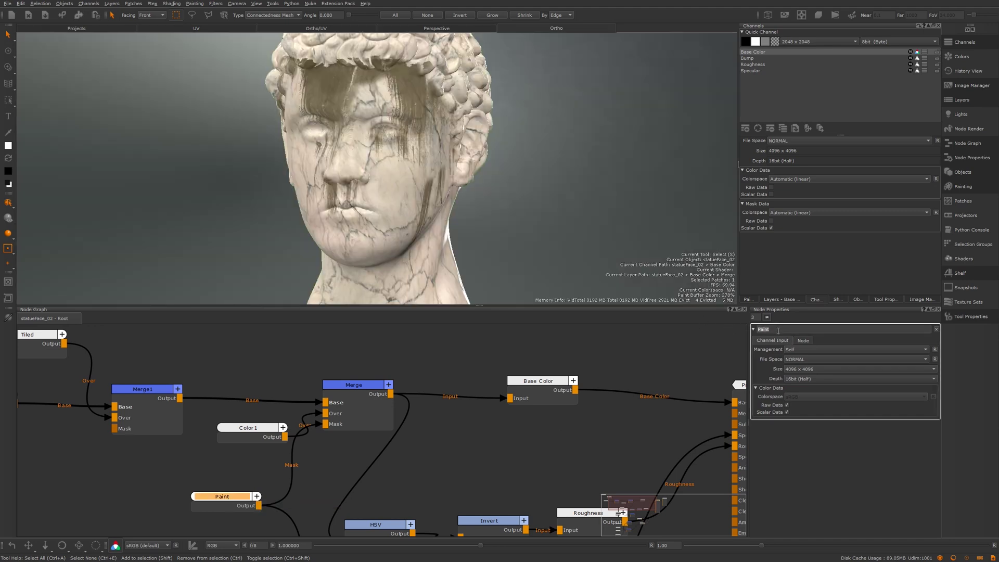
pyautogui.press('BackSpace')
pyautogui.write('Grime <Mas')
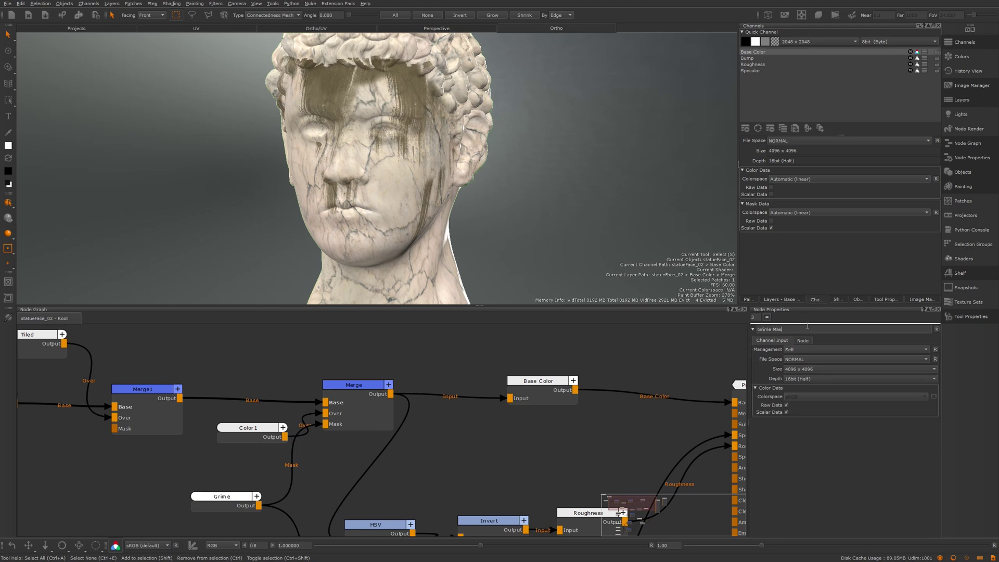
pyautogui.write('k')
pyautogui.press('Return')
# Search the node graph for the Grime Mask node, and briefly reopen the node search
pyautogui.moveTo(597, 359); pyautogui.dragTo(564, 341, button='middle')
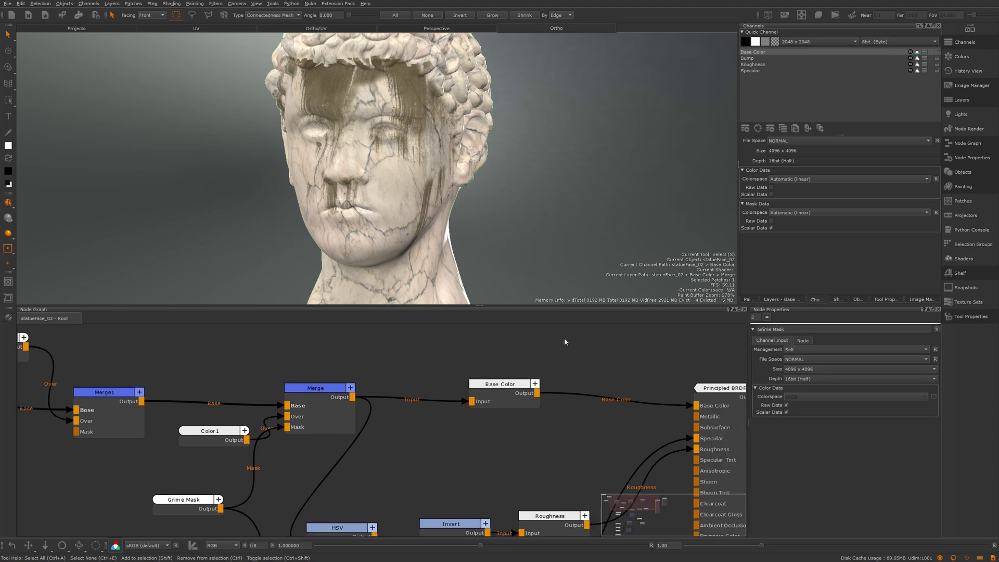
pyautogui.rightClick(551, 336)
pyautogui.moveTo(566, 366)
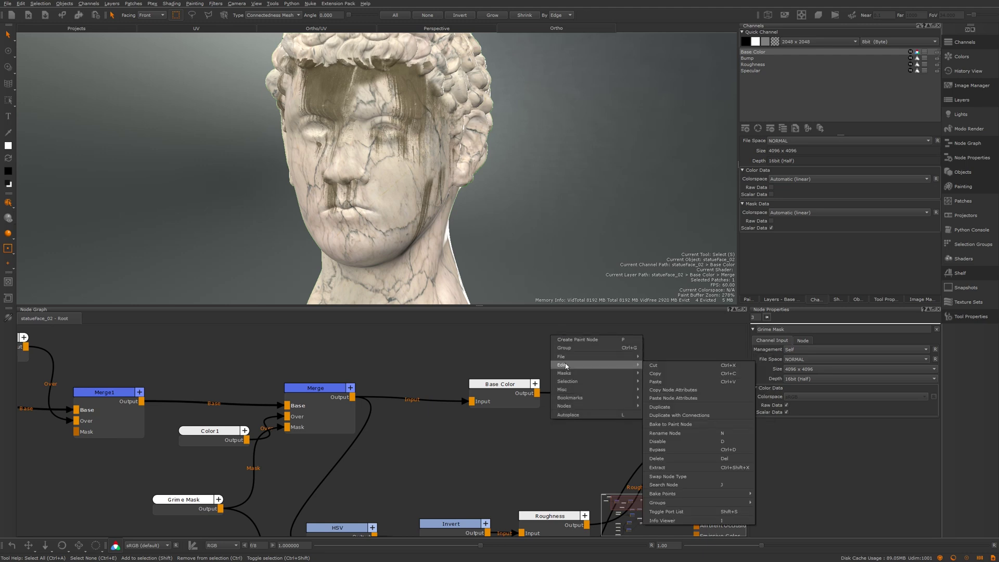
pyautogui.click(684, 486)
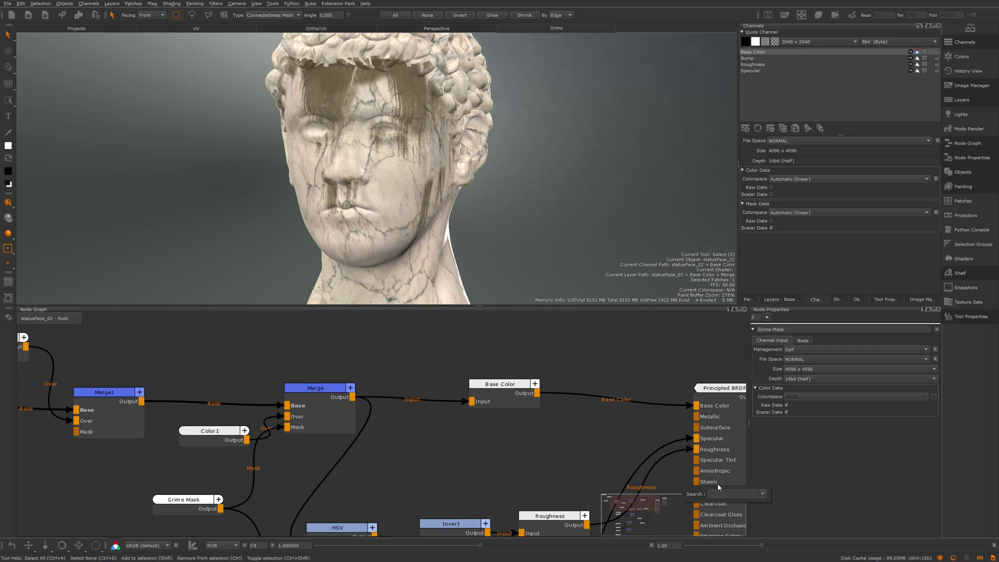
pyautogui.write('grime')
pyautogui.press('Down')
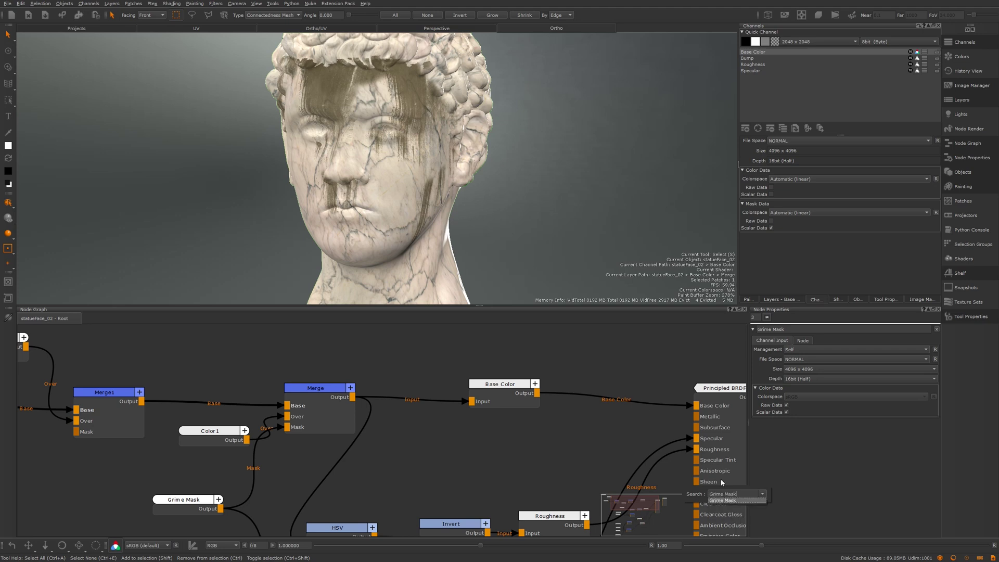
pyautogui.press('Return')
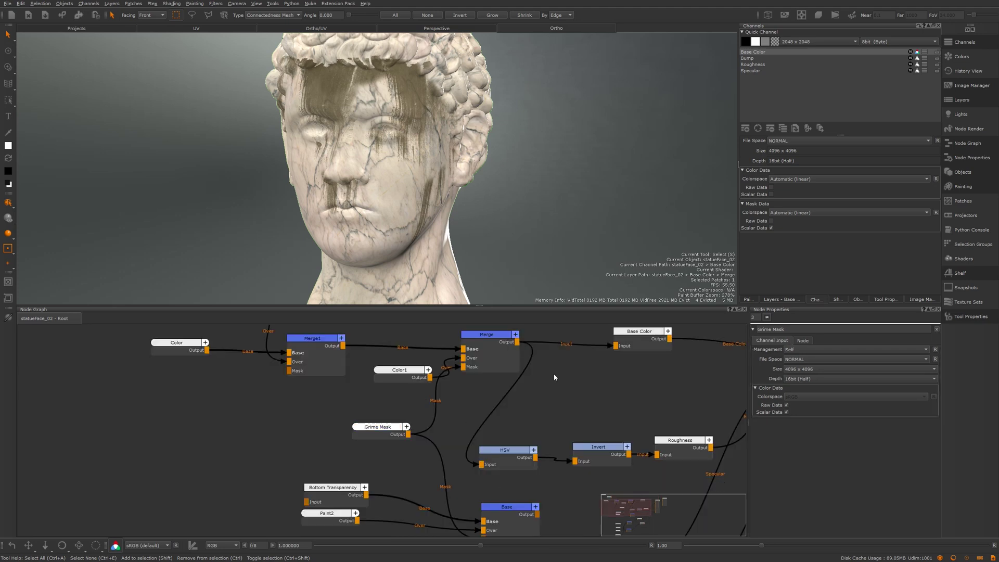
pyautogui.moveTo(553, 373); pyautogui.dragTo(480, 451, button='middle')
pyautogui.press('j')
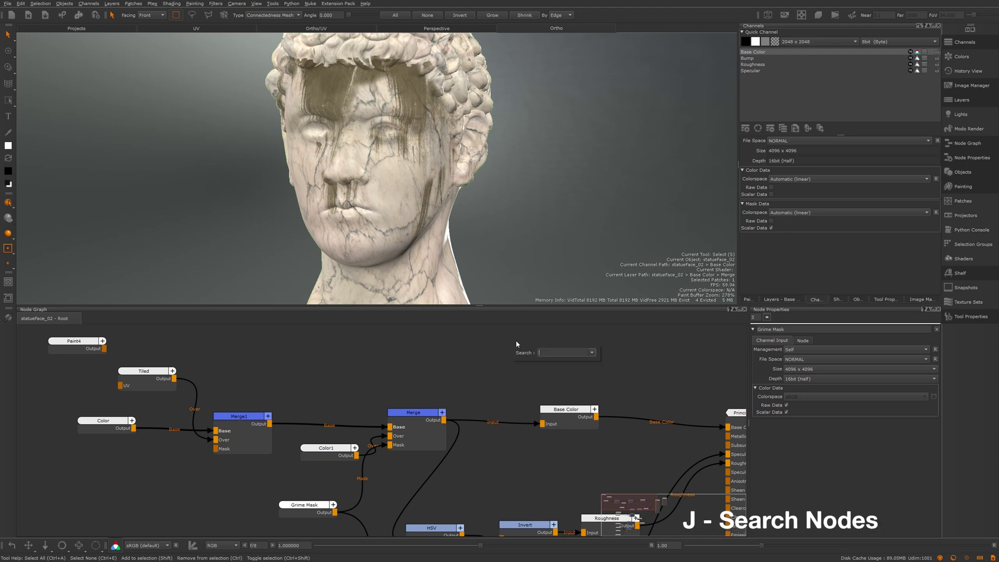
pyautogui.press('Escape')
# Rename the Color1 node to Grime Colour and the Merge node it feeds to Merging Grime
pyautogui.moveTo(321, 478); pyautogui.dragTo(400, 430, button='middle')
pyautogui.moveTo(391, 460); pyautogui.dragTo(385, 471)
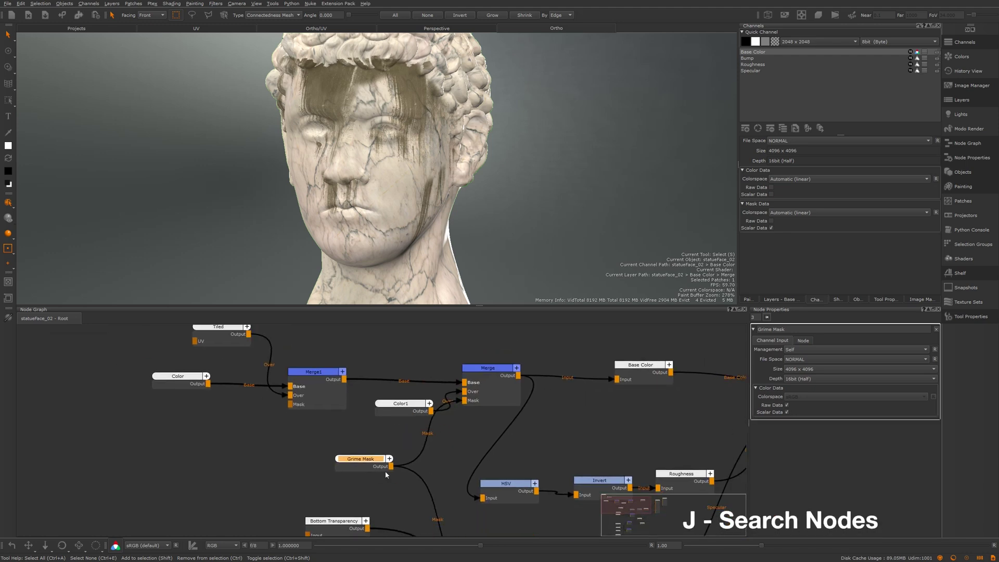
pyautogui.moveTo(412, 410); pyautogui.dragTo(366, 440, button='middle')
pyautogui.moveTo(366, 440); pyautogui.dragTo(359, 442)
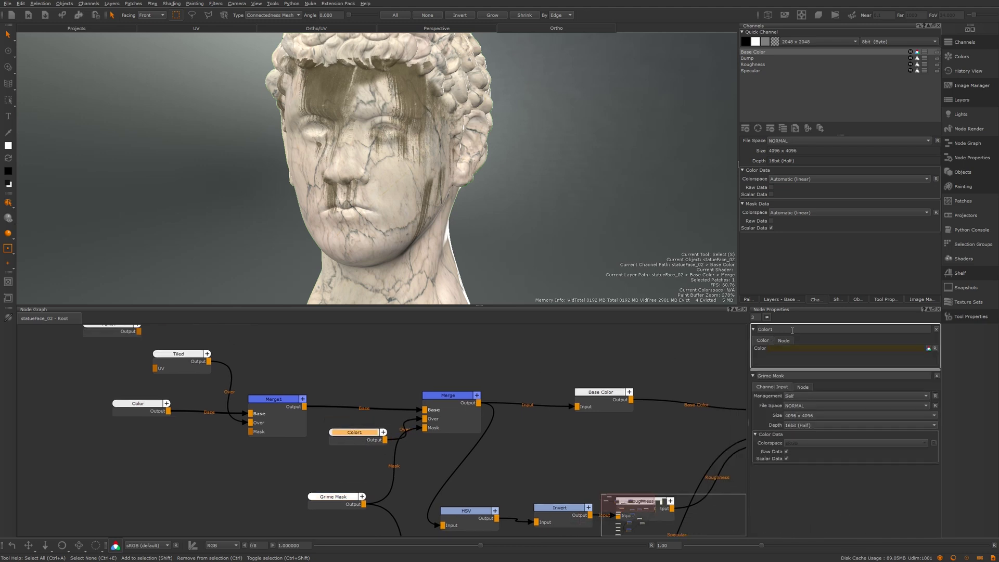
pyautogui.doubleClick(792, 330)
pyautogui.write('Grime Colour')
pyautogui.press('Return')
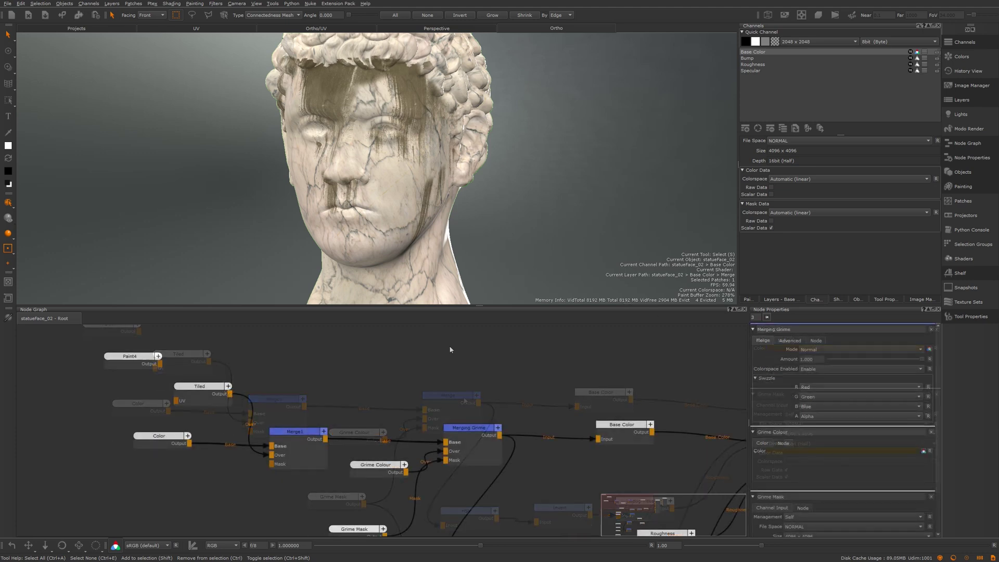
# Add a Backdrop node and enlarge it around the Merging Grime and Base Color nodes
pyautogui.press('Tab')
pyautogui.write('bac')
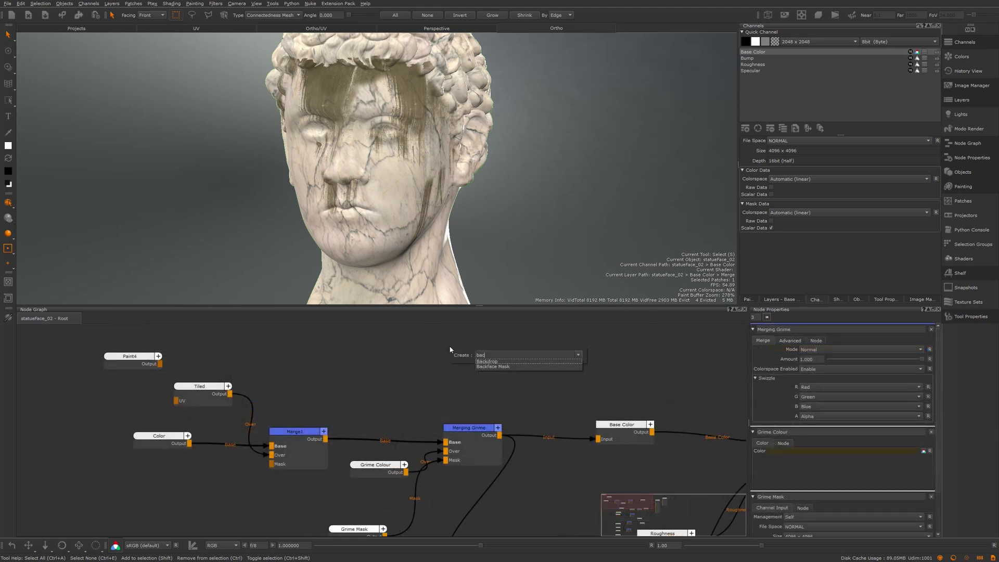
pyautogui.press('Return')
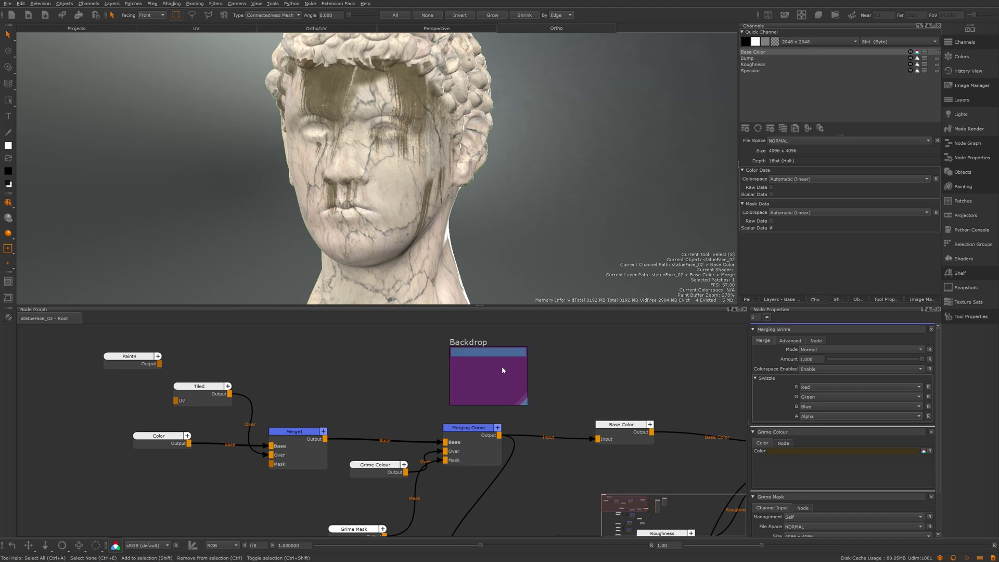
pyautogui.moveTo(525, 401); pyautogui.dragTo(671, 499)
pyautogui.moveTo(640, 444); pyautogui.dragTo(672, 532)
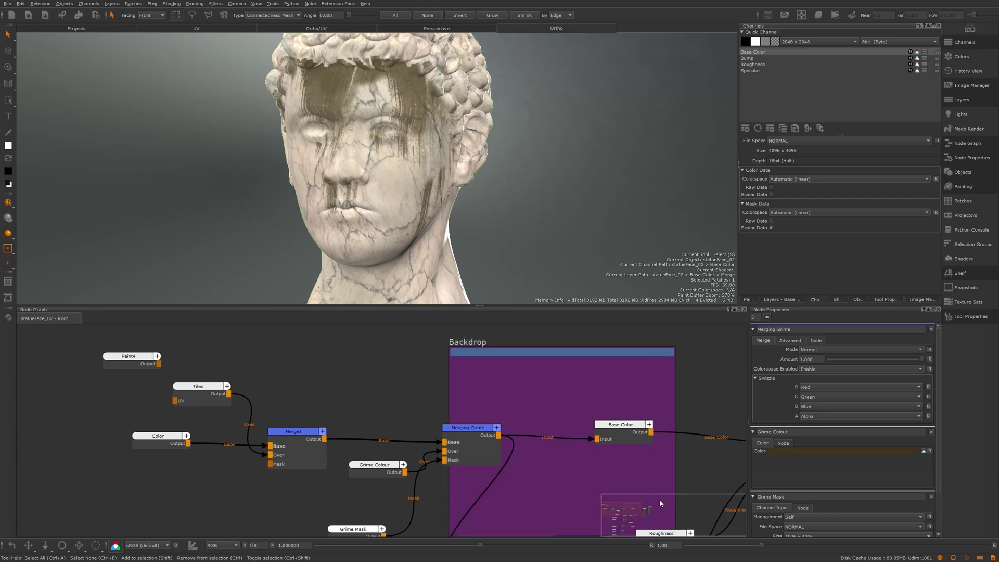
# Reposition and adjust the backdrop so it fully frames the Merging Grime and Base Color nodes
pyautogui.click(531, 354)
pyautogui.moveTo(537, 356); pyautogui.dragTo(570, 398)
pyautogui.moveTo(598, 398); pyautogui.dragTo(591, 333, button='middle')
pyautogui.click(590, 332)
pyautogui.moveTo(451, 350); pyautogui.dragTo(476, 348)
pyautogui.click(662, 369)
# Rename the backdrop around the Merging Grime and Base Color nodes to MASKS
pyautogui.scroll(-8, 662, 369)
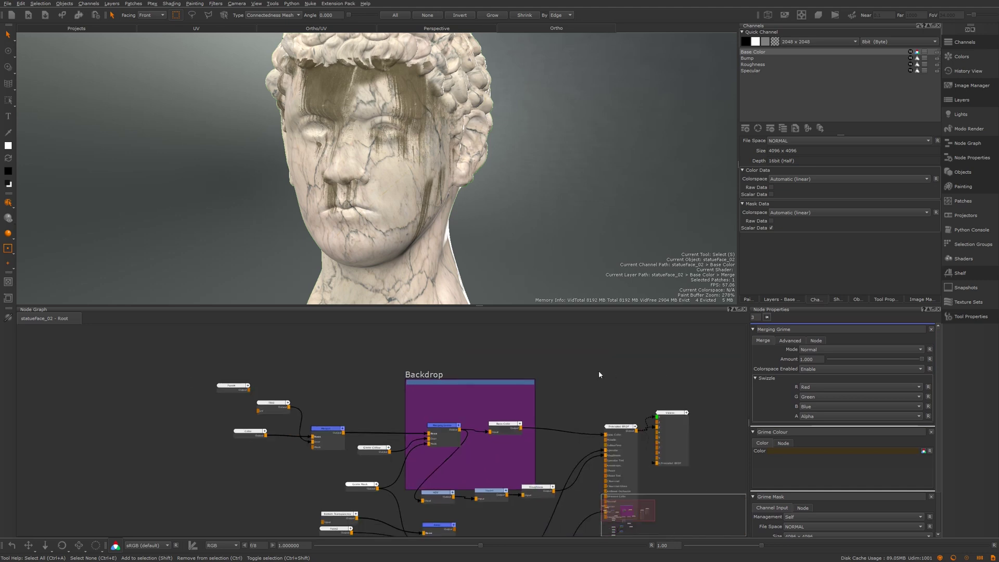
pyautogui.scroll(-4, 395, 424)
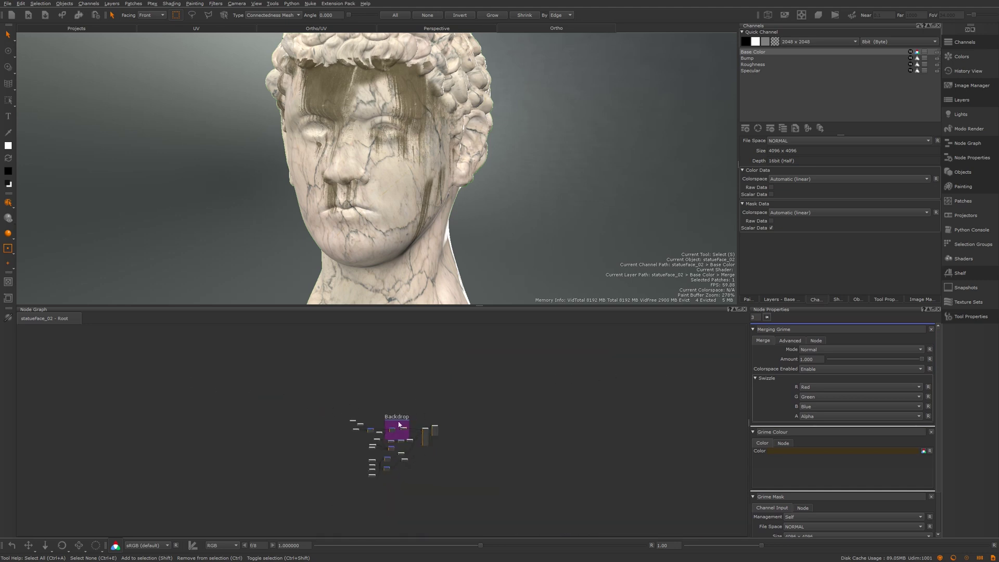
pyautogui.scroll(8, 398, 424)
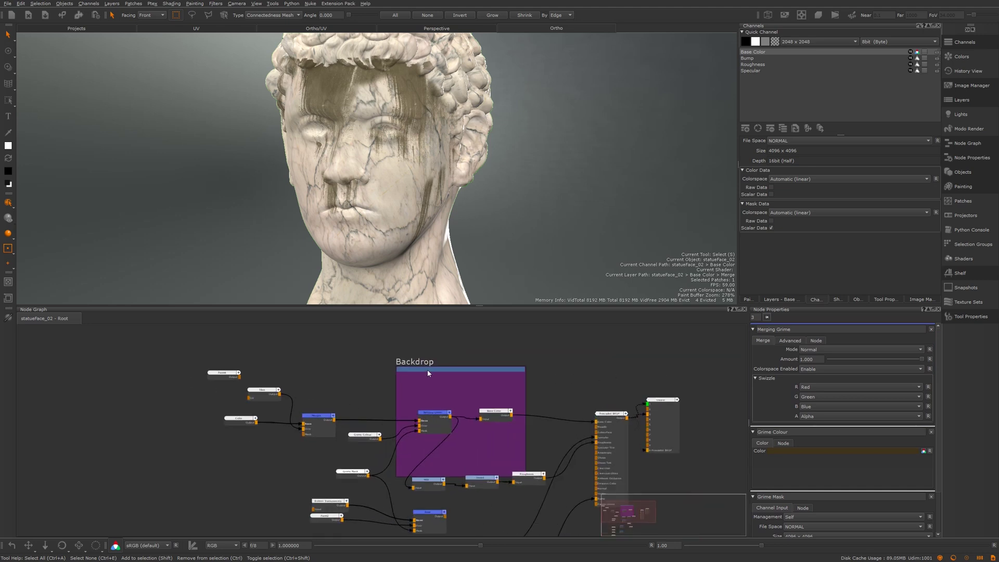
pyautogui.moveTo(428, 373); pyautogui.dragTo(430, 365)
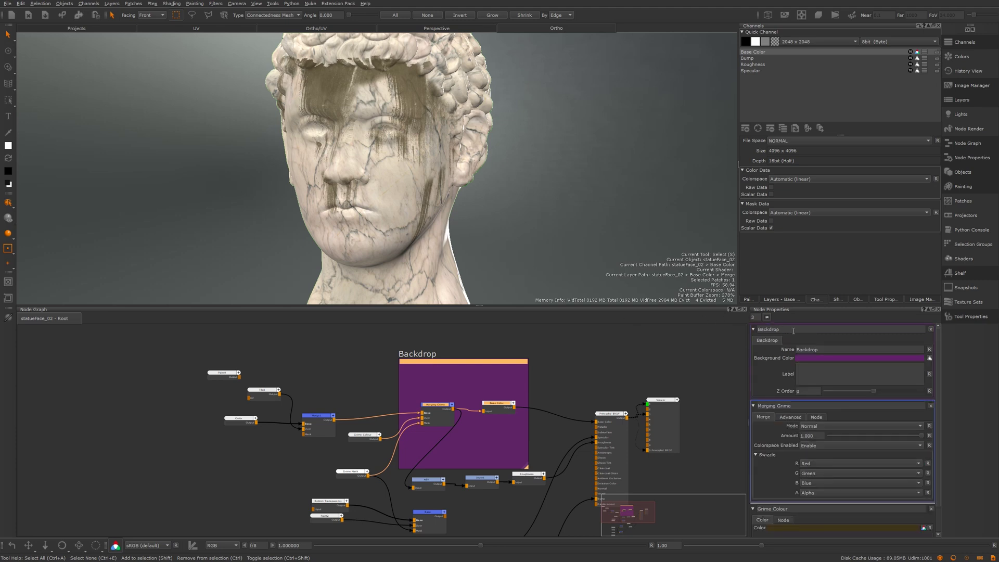
pyautogui.doubleClick(793, 330)
pyautogui.write('MASKS')
pyautogui.press('Return')
# Check the MASKS backdrop label from a distance in the node graph and undo the backdrop's name change
pyautogui.scroll(-10, 483, 379)
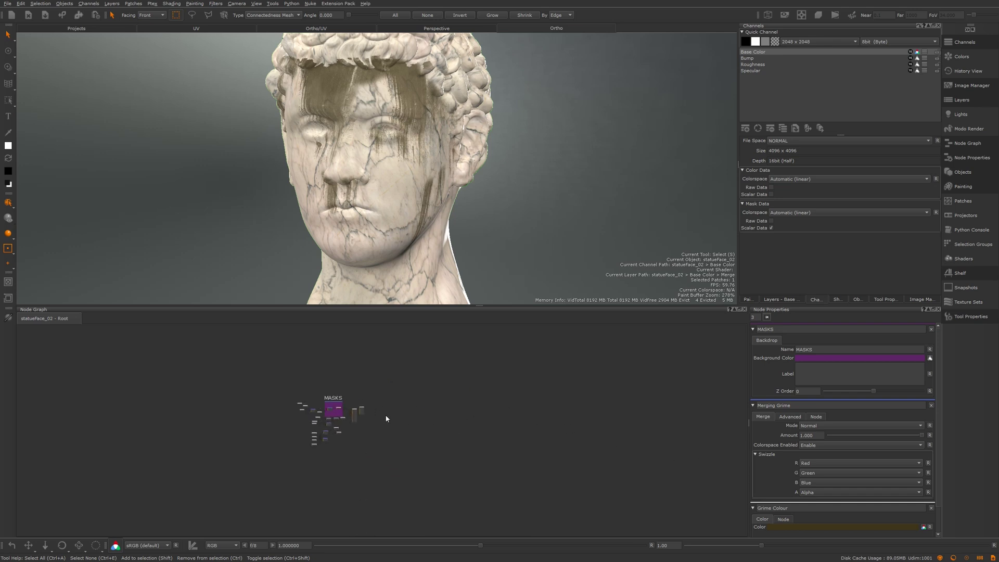
pyautogui.scroll(10, 383, 415)
pyautogui.scroll(-3, 217, 458)
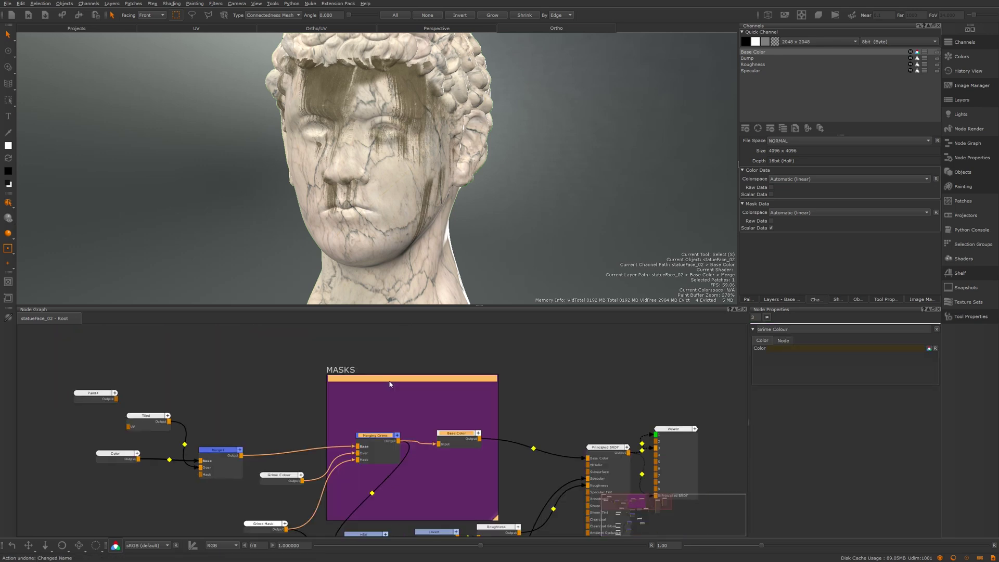
pyautogui.hotkey('ctrl', 'z')
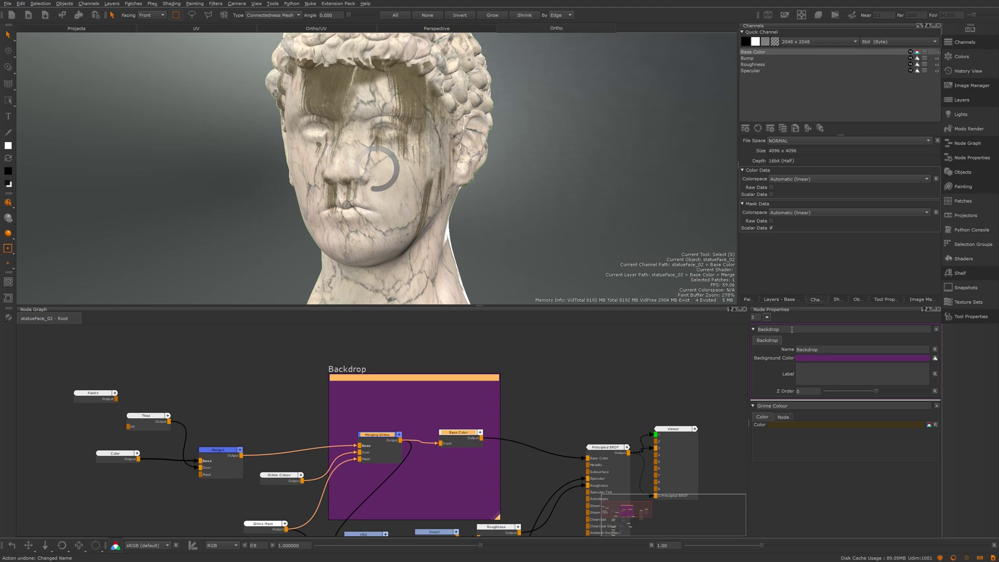
# Change the background color of the backdrop behind the Merging Grime and Base Color nodes to a bright green
pyautogui.click(808, 361)
pyautogui.click(712, 191)
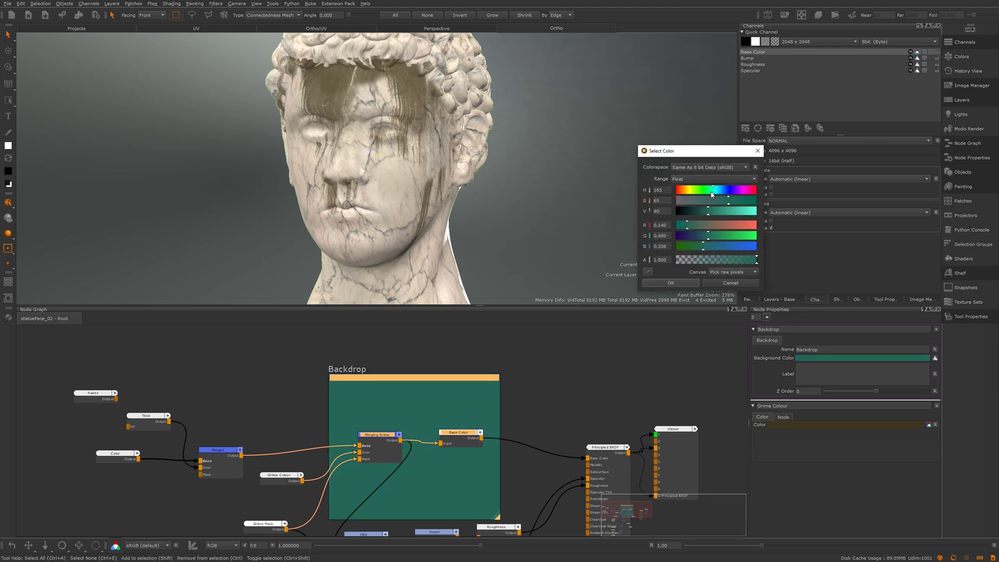
pyautogui.click(725, 211)
pyautogui.click(680, 284)
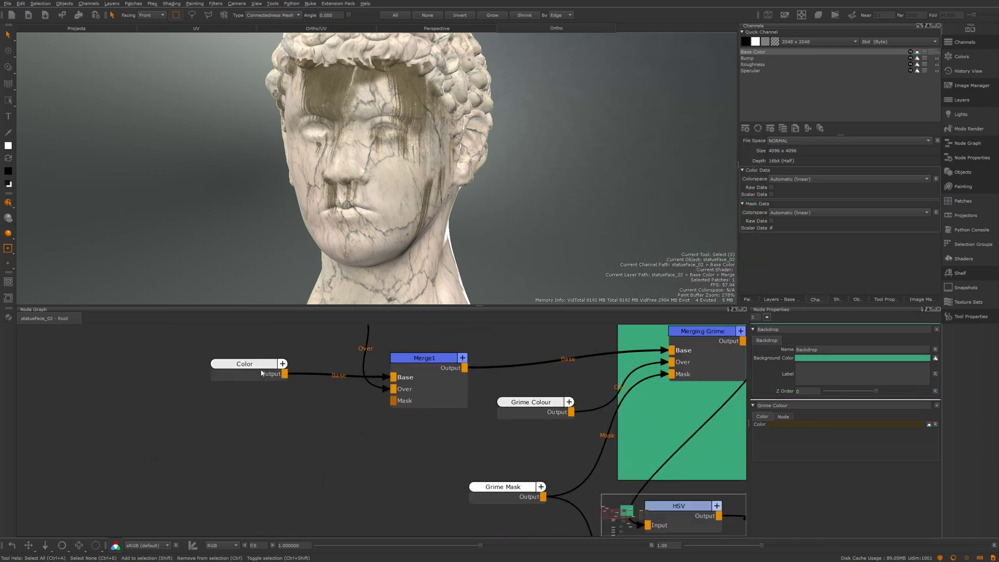
# Move the Color node away from Merge1 and add two elbow dots along the connection between them
pyautogui.moveTo(262, 372); pyautogui.dragTo(216, 388)
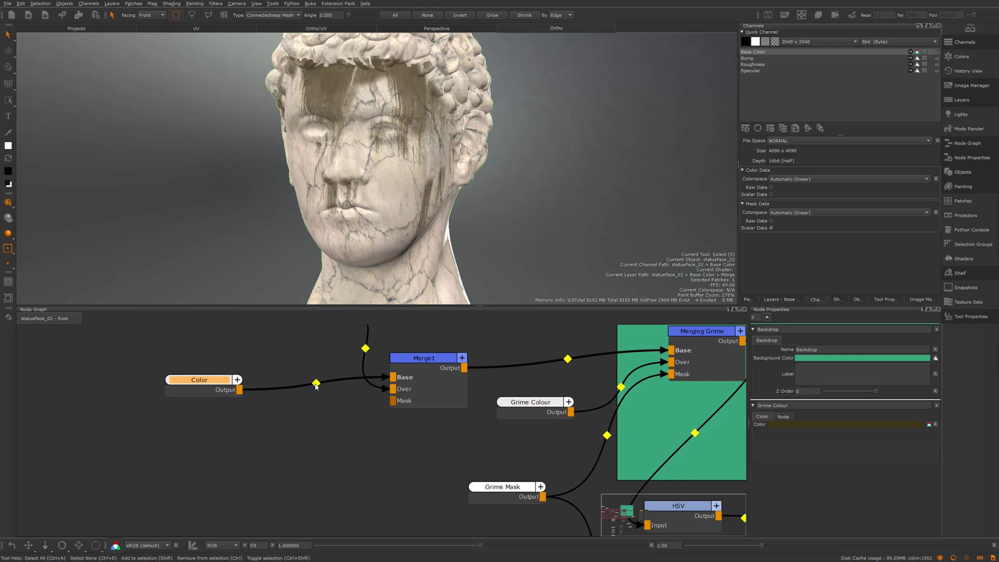
pyautogui.moveTo(316, 385)
pyautogui.mouseDown()
pyautogui.moveTo(319, 417)
pyautogui.moveTo(314, 391)
pyautogui.mouseUp()
pyautogui.moveTo(195, 381); pyautogui.dragTo(36, 376)
pyautogui.moveTo(274, 357); pyautogui.dragTo(355, 357, button='middle')
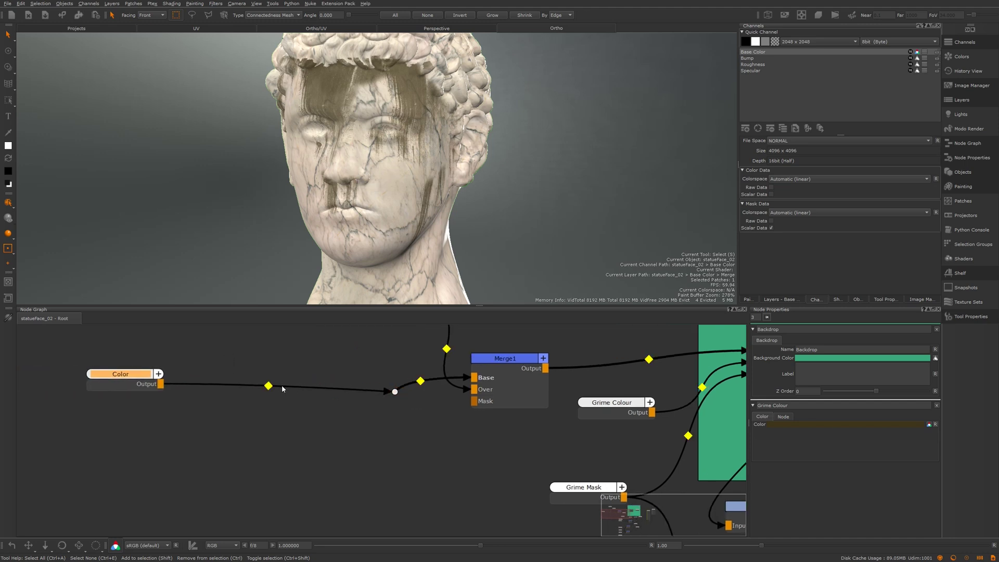
pyautogui.keyDown('ctrl'); pyautogui.click(270, 387); pyautogui.keyUp('ctrl')
pyautogui.scroll(-3, 291, 410)
pyautogui.scroll(3, 248, 408)
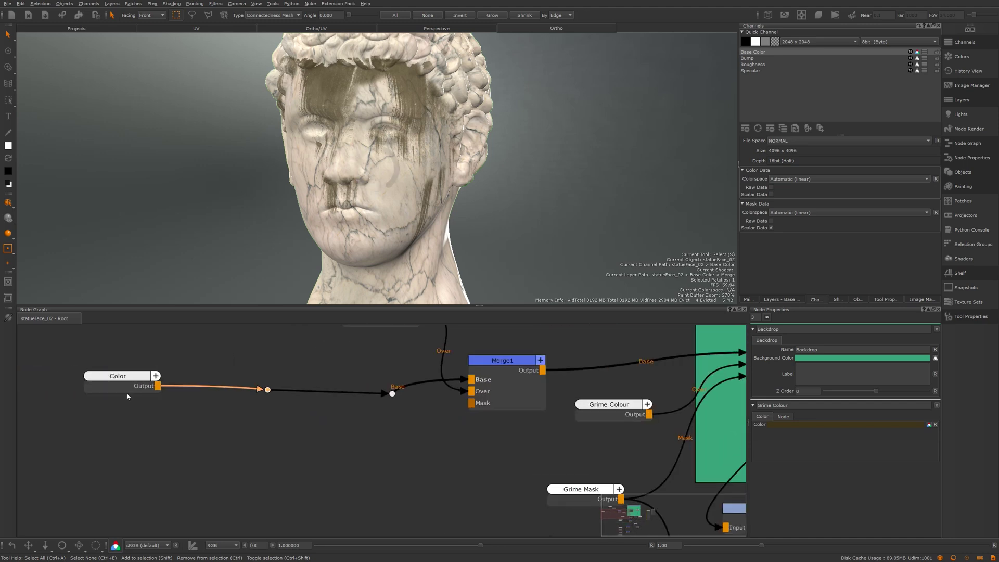
# Lower the Color node and route its connection at right angles by adding a third elbow dot and aligning the dots
pyautogui.moveTo(132, 388); pyautogui.dragTo(0, 498)
pyautogui.scroll(-1, 294, 411)
pyautogui.moveTo(295, 411); pyautogui.dragTo(434, 396, button='middle')
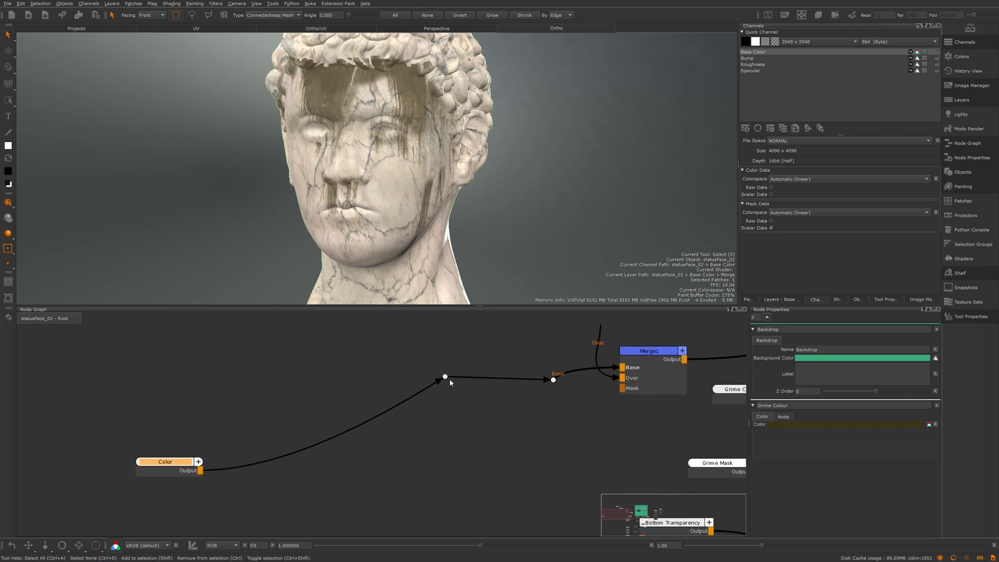
pyautogui.moveTo(445, 378); pyautogui.dragTo(405, 472)
pyautogui.keyDown('ctrl'); pyautogui.click(404, 381); pyautogui.keyUp('ctrl')
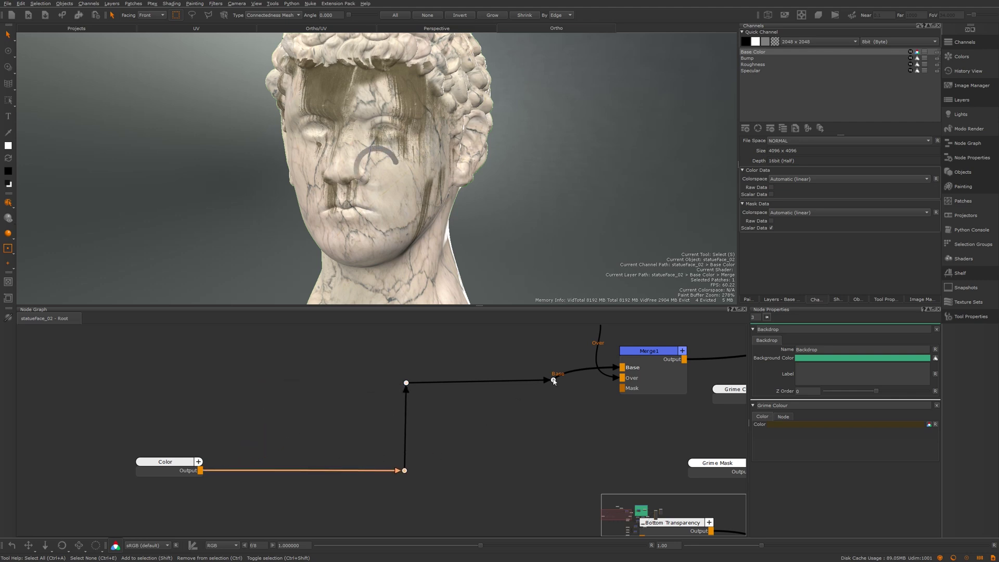
pyautogui.moveTo(553, 379)
pyautogui.mouseDown()
pyautogui.moveTo(567, 380)
pyautogui.moveTo(558, 383)
pyautogui.mouseUp()
# Delete the elbow dots on the Color node's connection and place the Color node back beside Merge1
pyautogui.scroll(-5, 460, 393)
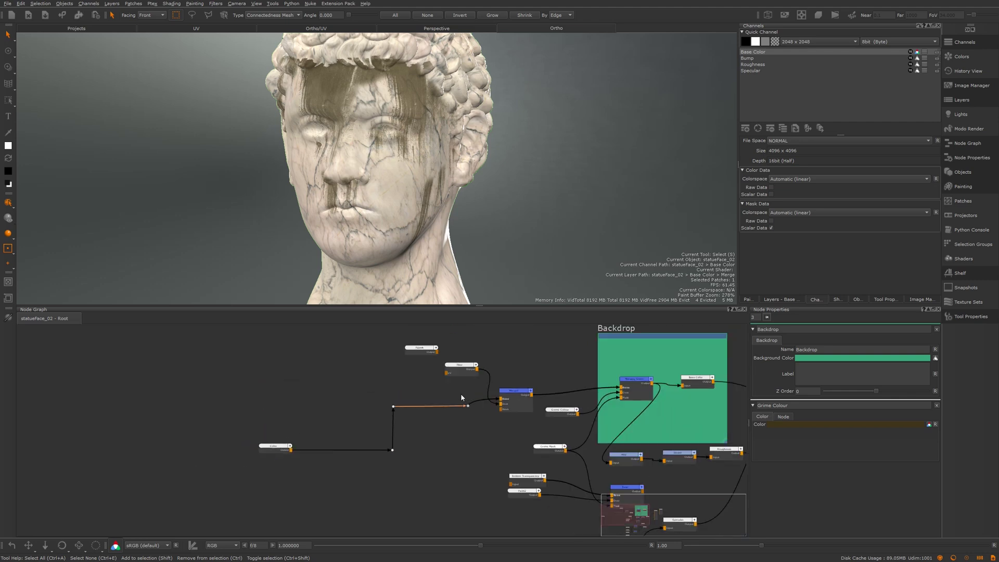
pyautogui.moveTo(356, 399); pyautogui.dragTo(441, 447)
pyautogui.press('Delete')
pyautogui.moveTo(312, 443); pyautogui.dragTo(57, 515)
pyautogui.moveTo(219, 443); pyautogui.dragTo(330, 390, button='middle')
pyautogui.scroll(-3, 302, 411)
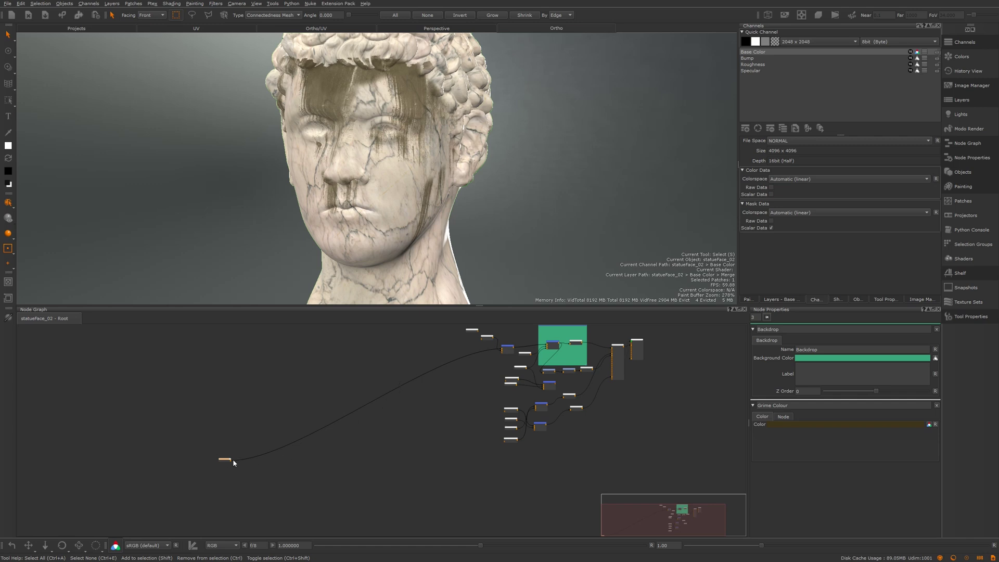
pyautogui.moveTo(233, 461); pyautogui.dragTo(493, 354)
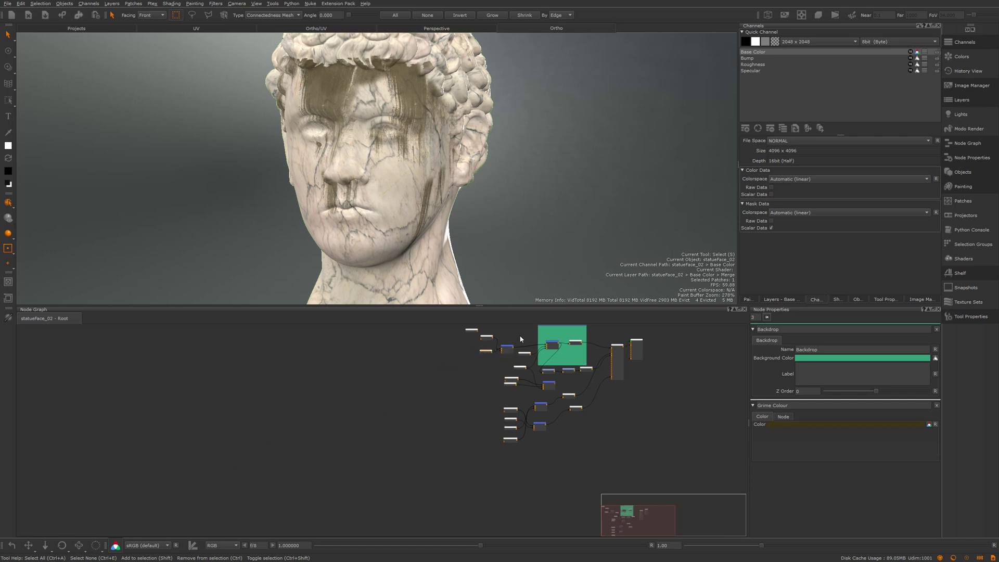
pyautogui.moveTo(520, 338); pyautogui.dragTo(416, 367, button='middle')
pyautogui.scroll(3, 374, 422)
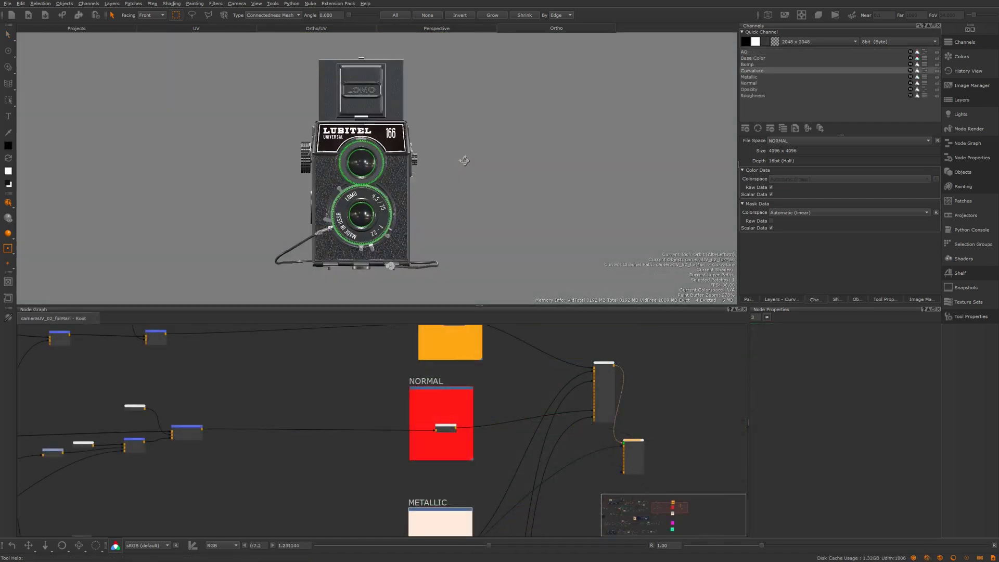
# Examine the camera model from several angles and the overall layout of its node graph
pyautogui.keyDown('alt'); pyautogui.moveTo(465, 161); pyautogui.dragTo(384, 172); pyautogui.keyUp('alt')
pyautogui.moveTo(505, 357); pyautogui.dragTo(553, 427, button='middle')
pyautogui.moveTo(369, 421); pyautogui.dragTo(468, 380, button='middle')
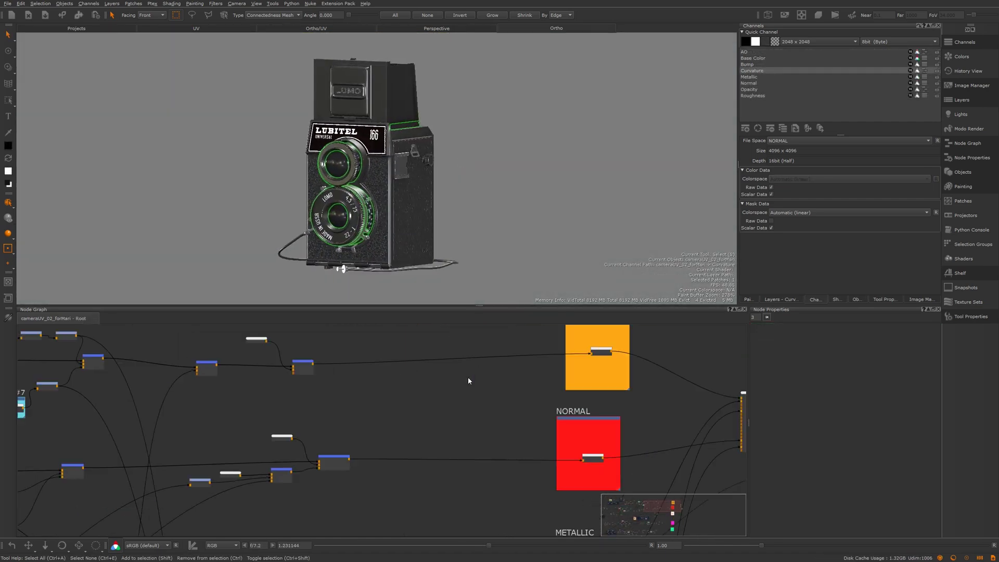
pyautogui.scroll(-10, 355, 414)
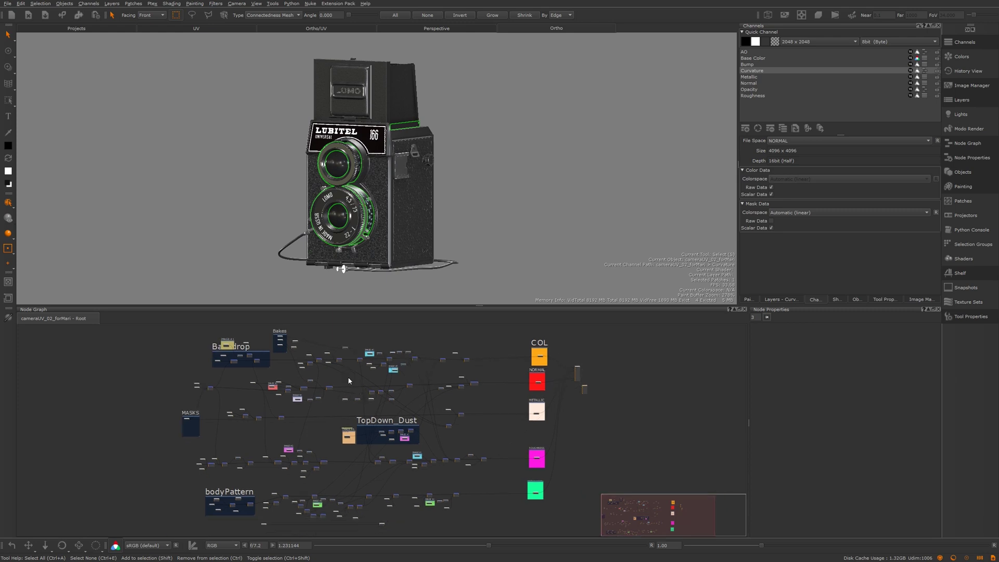
pyautogui.moveTo(349, 380); pyautogui.dragTo(342, 385, button='middle')
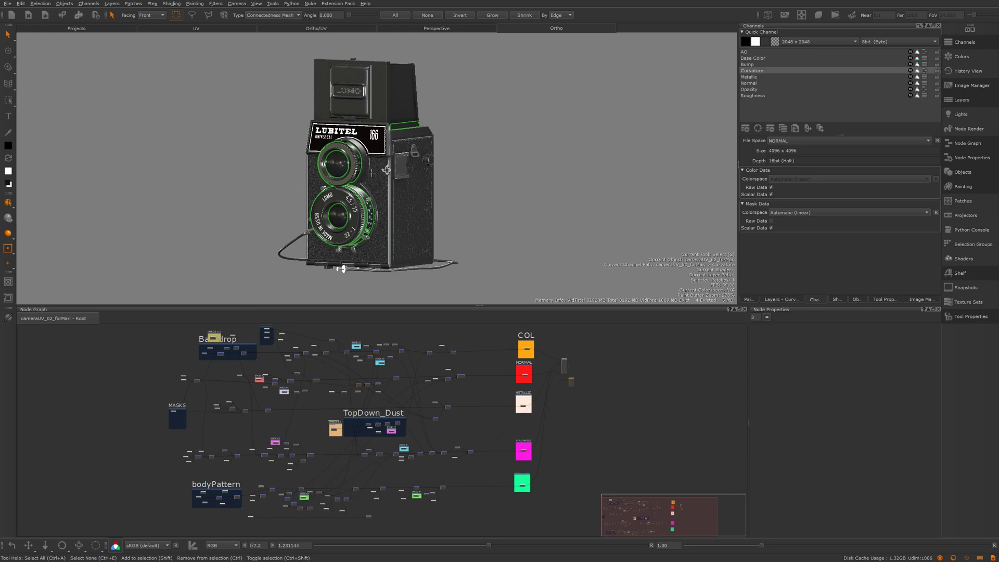
pyautogui.moveTo(386, 170)
pyautogui.keyDown('alt'); pyautogui.mouseDown()
pyautogui.moveTo(459, 168)
pyautogui.moveTo(382, 179)
pyautogui.mouseUp(); pyautogui.keyUp('alt')
pyautogui.keyDown('alt'); pyautogui.moveTo(361, 179); pyautogui.dragTo(389, 181, button='right'); pyautogui.keyUp('alt')
pyautogui.keyDown('alt'); pyautogui.moveTo(389, 181); pyautogui.dragTo(340, 182); pyautogui.keyUp('alt')
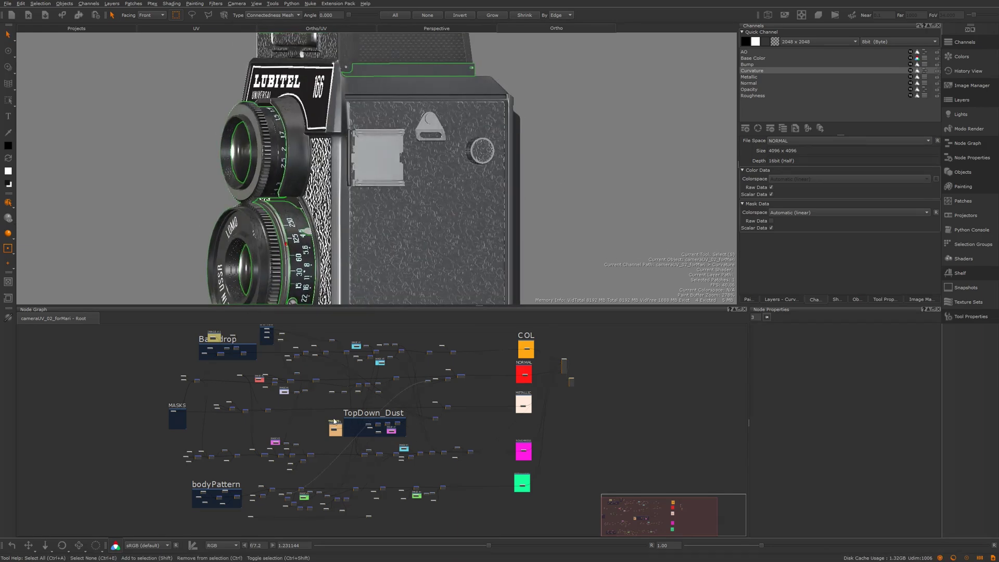
# Examine the color-coded image references and the Bakes, MASKS and TopDown_Dust backdrops in the camera's node graph
pyautogui.scroll(3, 339, 370)
pyautogui.moveTo(343, 423); pyautogui.dragTo(420, 502, button='middle')
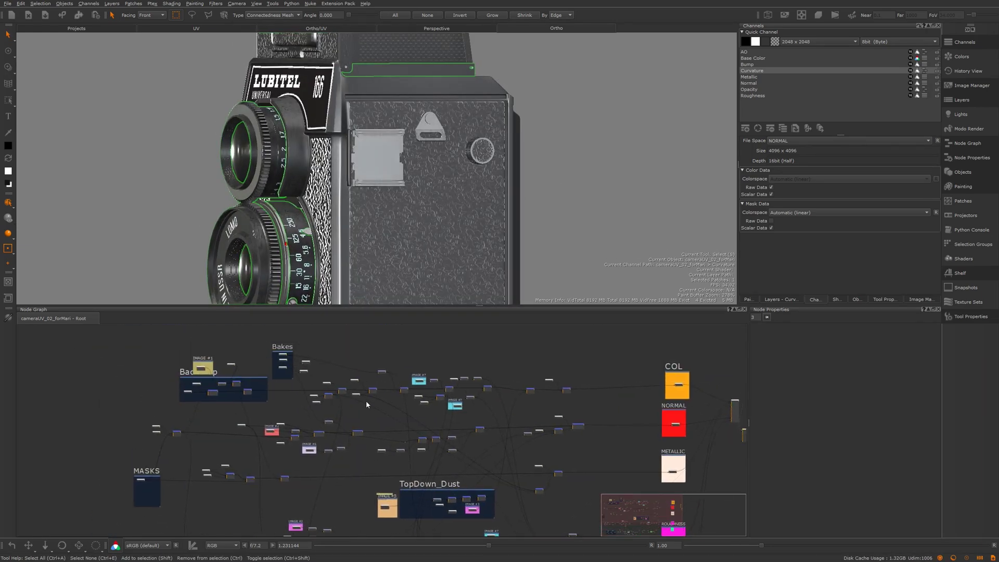
pyautogui.scroll(2, 377, 395)
pyautogui.moveTo(377, 395)
pyautogui.mouseDown(button='middle')
pyautogui.moveTo(424, 402)
pyautogui.moveTo(370, 391)
pyautogui.mouseUp(button='middle')
pyautogui.moveTo(318, 416); pyautogui.dragTo(386, 336, button='middle')
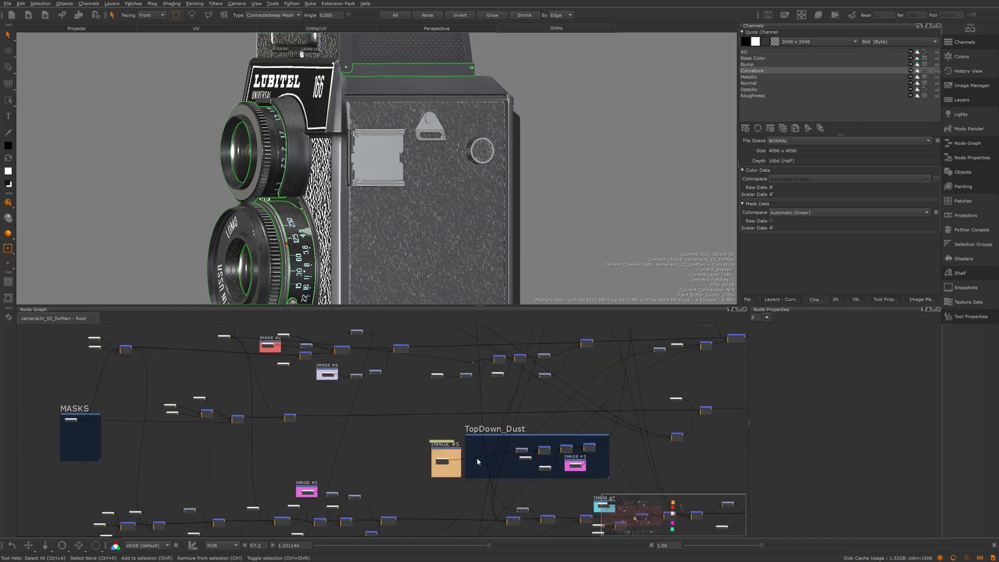
pyautogui.moveTo(426, 421); pyautogui.dragTo(284, 482, button='middle')
pyautogui.moveTo(214, 372); pyautogui.dragTo(292, 449, button='middle')
pyautogui.moveTo(336, 383); pyautogui.dragTo(231, 398, button='middle')
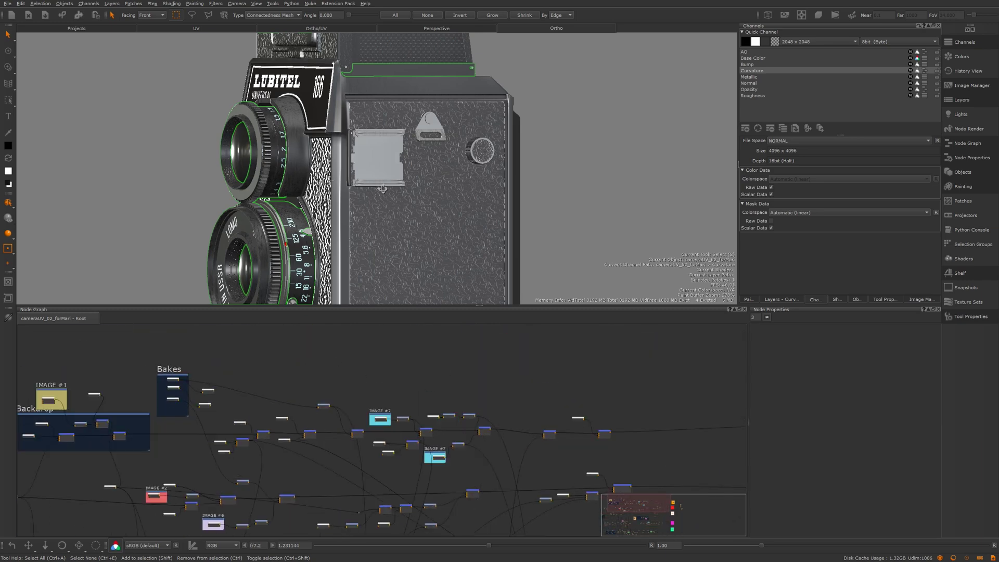
pyautogui.keyDown('alt'); pyautogui.moveTo(382, 189); pyautogui.dragTo(420, 183); pyautogui.keyUp('alt')
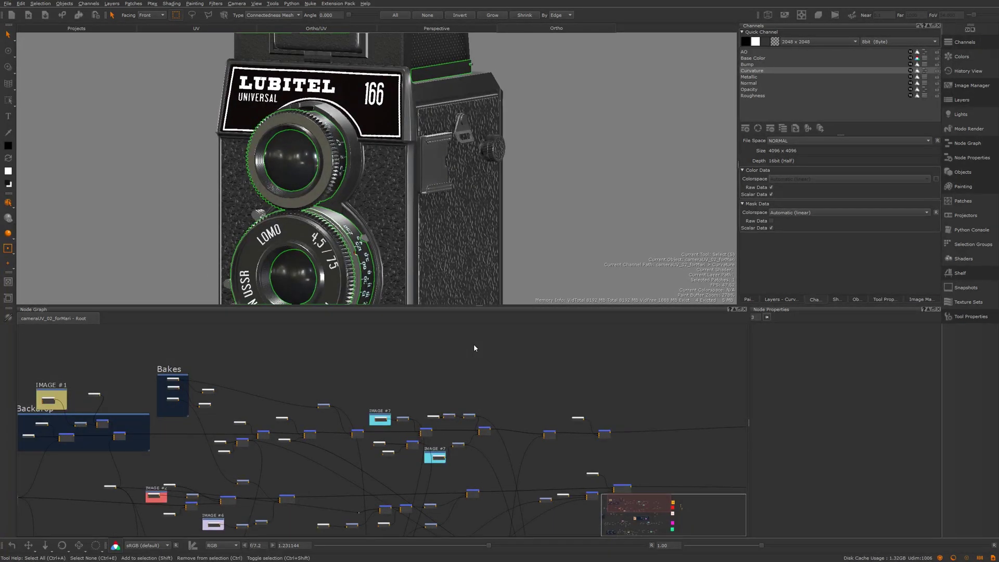
# Create a Bake Point node before the COL backdrop with size 4096 x 4096, 8bit (Byte) depth and sRGB colorspace
pyautogui.moveTo(646, 404); pyautogui.dragTo(379, 407, button='middle')
pyautogui.moveTo(495, 411); pyautogui.dragTo(477, 411, button='middle')
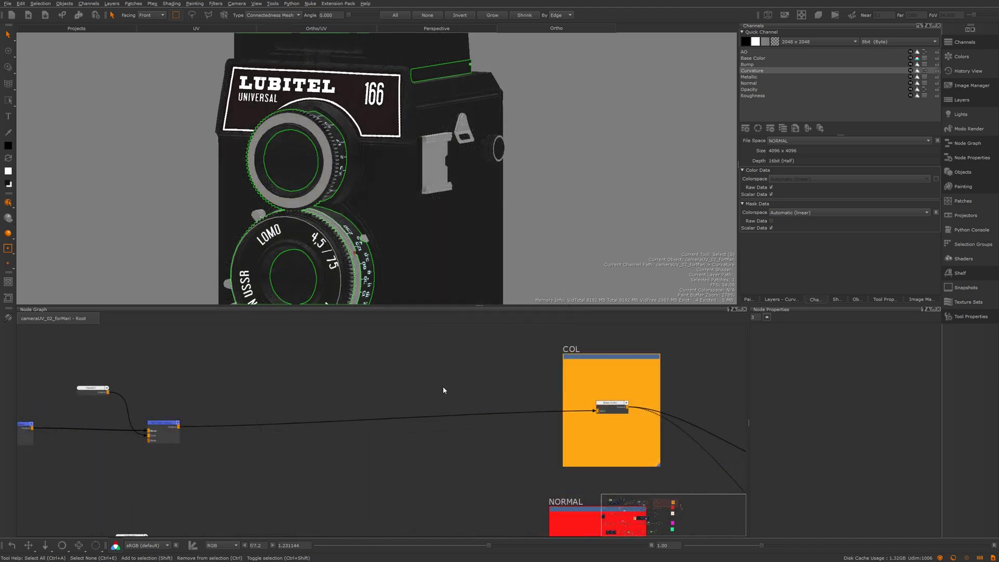
pyautogui.press('Tab')
pyautogui.write('bak')
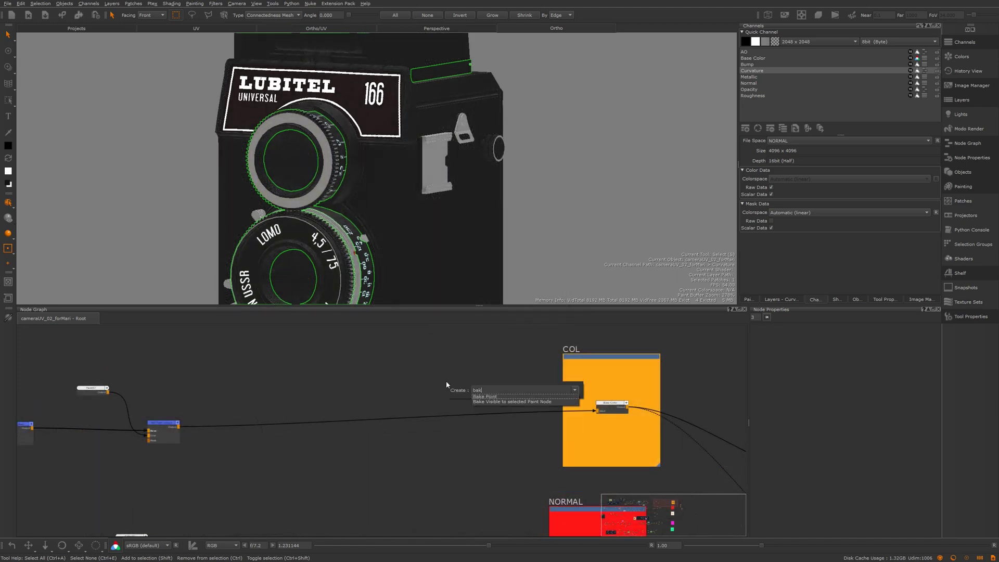
pyautogui.press('Return')
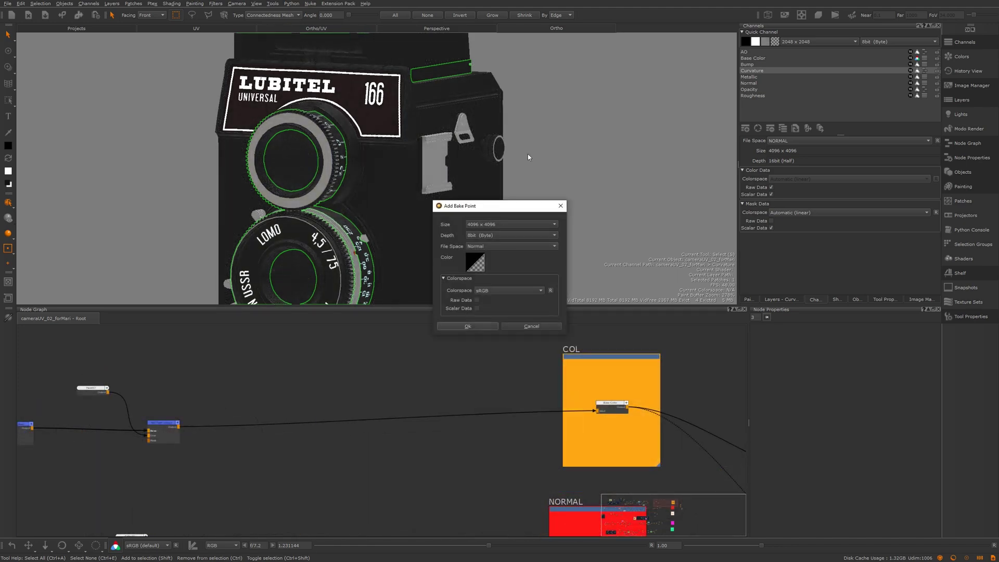
pyautogui.moveTo(475, 201); pyautogui.dragTo(480, 202)
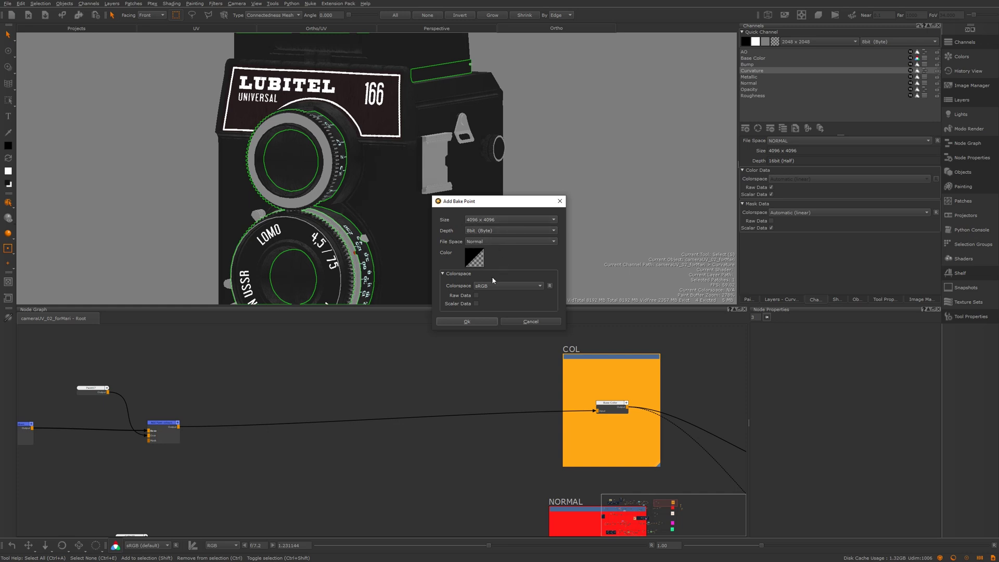
pyautogui.click(469, 321)
# Insert the Bake Point node into the connection leading to the COL backdrop
pyautogui.scroll(5, 491, 403)
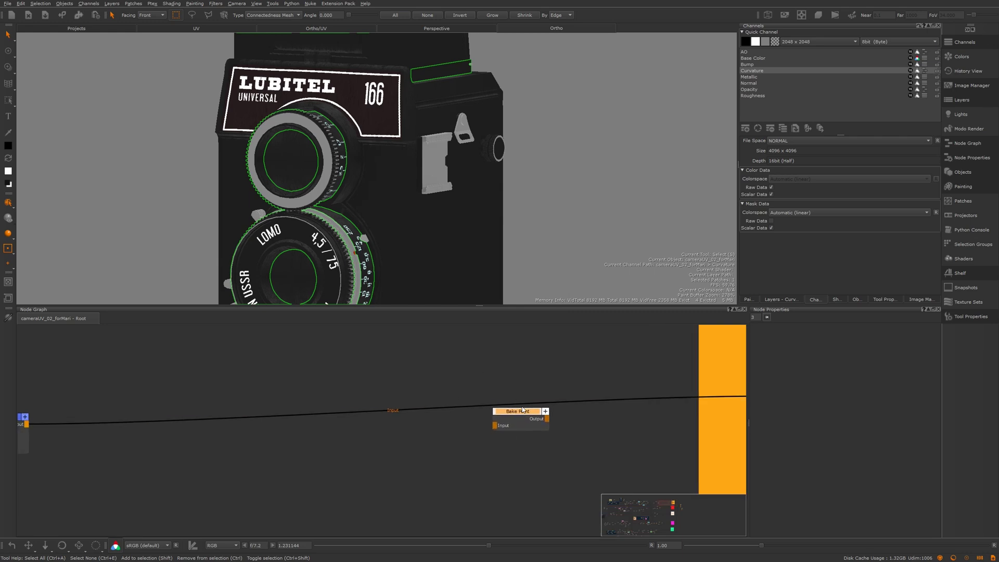
pyautogui.click(490, 401)
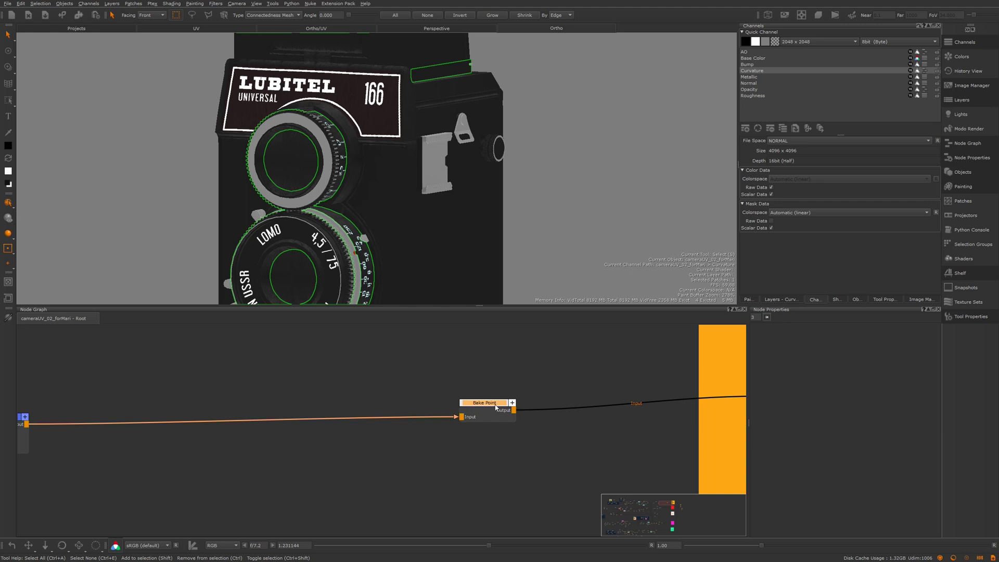
pyautogui.moveTo(497, 405); pyautogui.dragTo(487, 409)
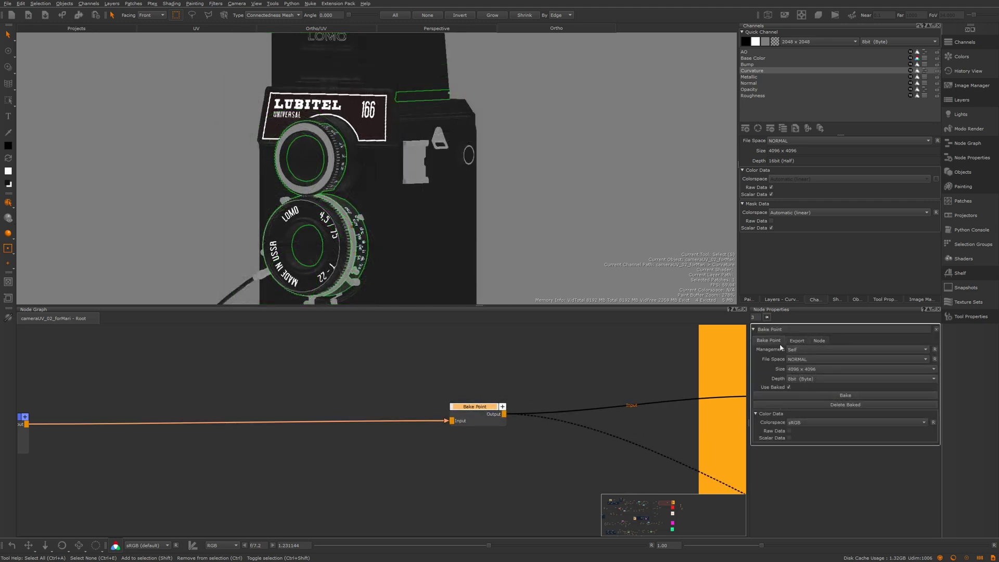
# Bake the Bake Point node at 4096 x 4096 and shift it slightly back along its connection
pyautogui.click(810, 371)
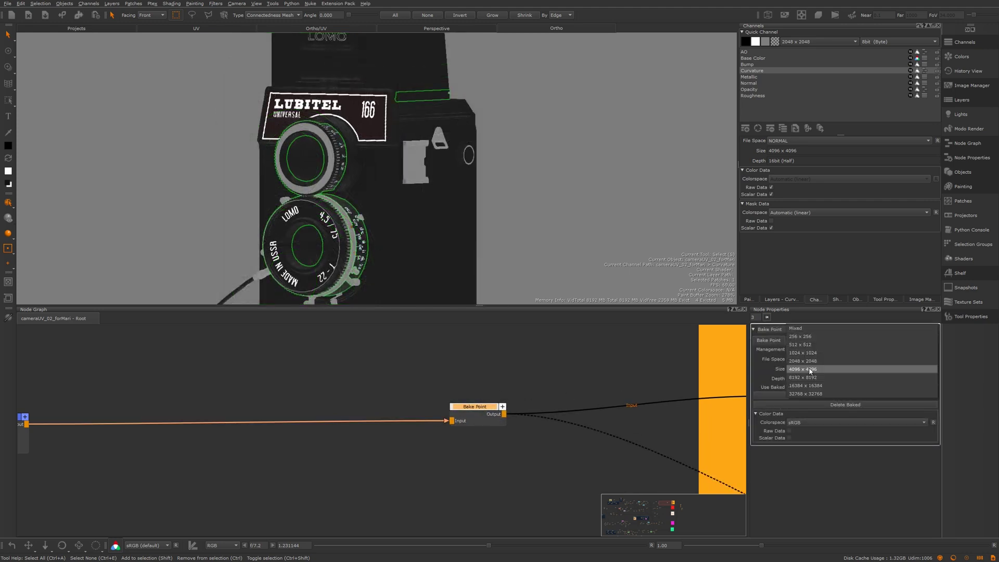
pyautogui.click(805, 371)
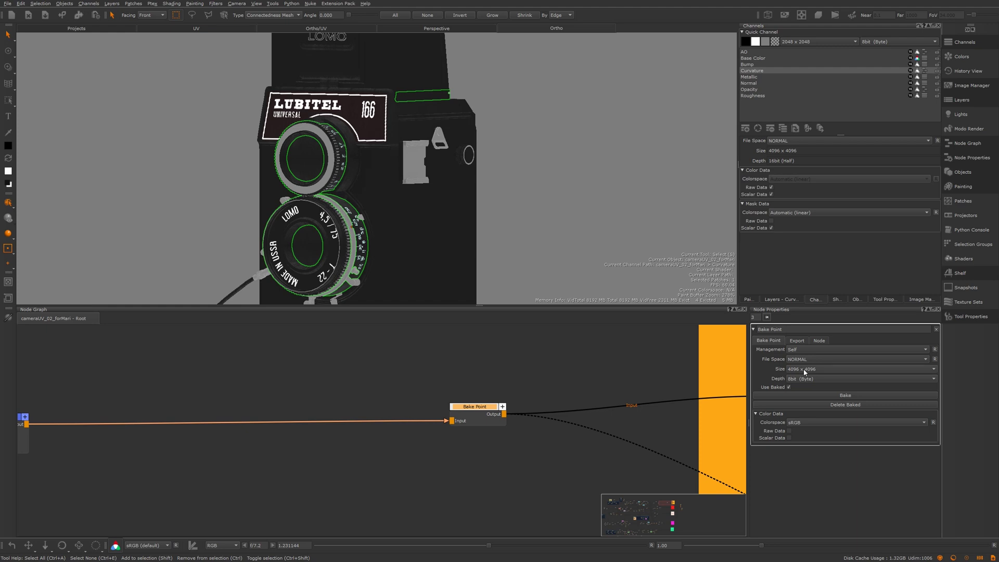
pyautogui.click(809, 395)
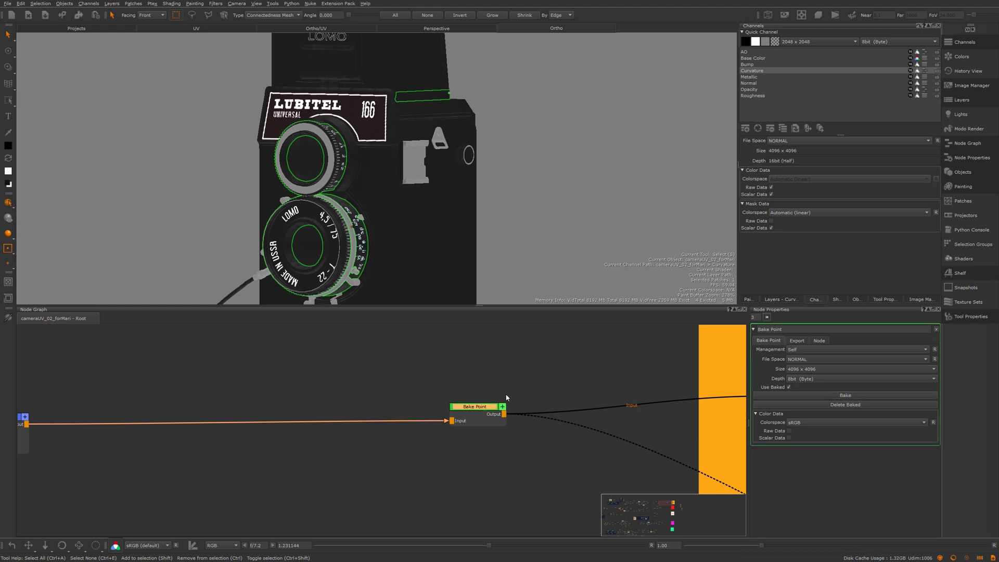
pyautogui.moveTo(484, 416); pyautogui.dragTo(445, 416)
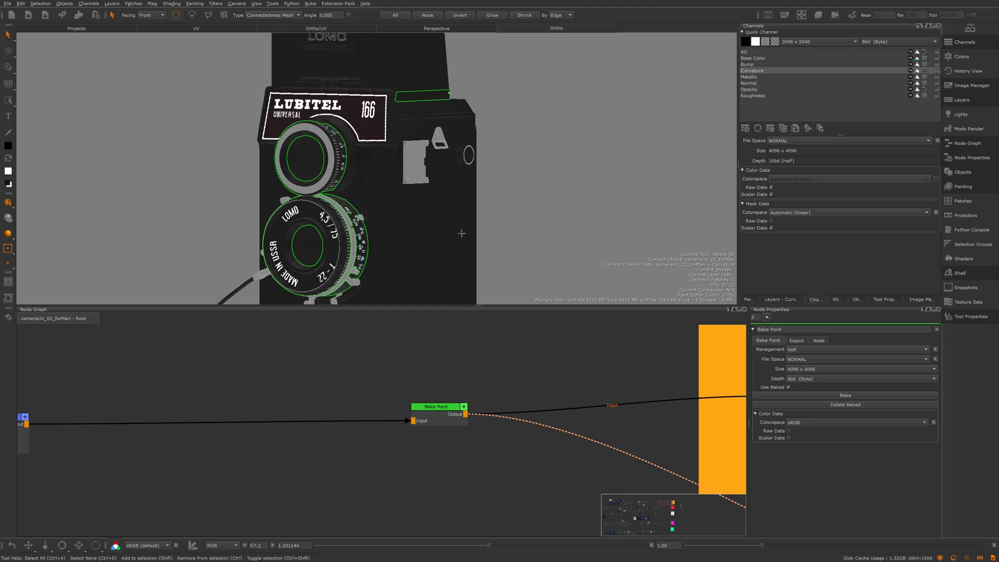
# Examine the baked camera model and the Bake Point node's place in the graph before the COL backdrop
pyautogui.keyDown('alt'); pyautogui.moveTo(460, 232); pyautogui.dragTo(373, 189); pyautogui.keyUp('alt')
pyautogui.scroll(-4, 373, 377)
pyautogui.moveTo(341, 376); pyautogui.dragTo(386, 370, button='middle')
pyautogui.scroll(1, 386, 370)
pyautogui.moveTo(530, 402); pyautogui.dragTo(422, 416, button='middle')
pyautogui.scroll(2, 397, 375)
pyautogui.scroll(2, 403, 396)
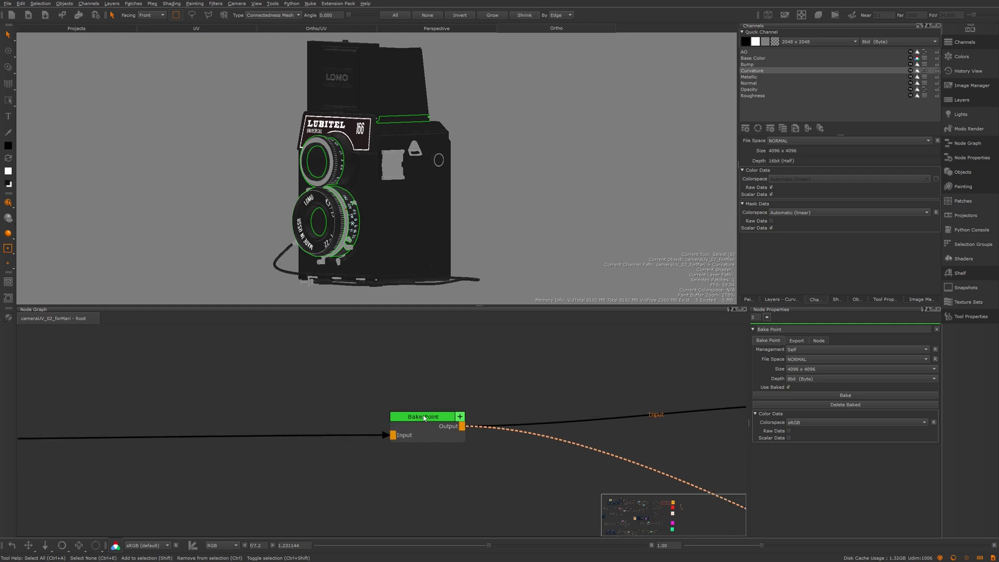
pyautogui.moveTo(319, 402); pyautogui.dragTo(364, 407, button='middle')
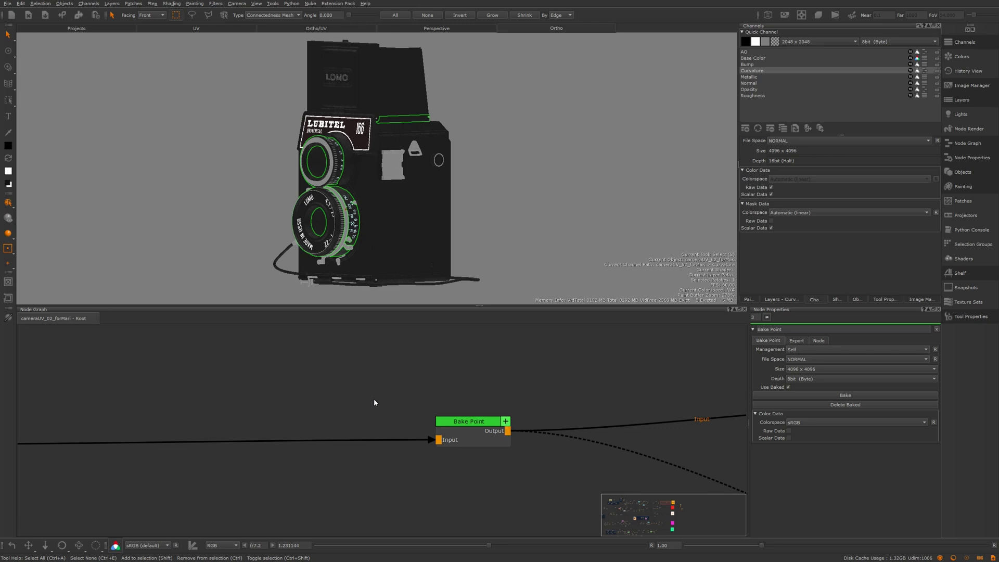
pyautogui.click(466, 421)
pyautogui.scroll(-3, 466, 422)
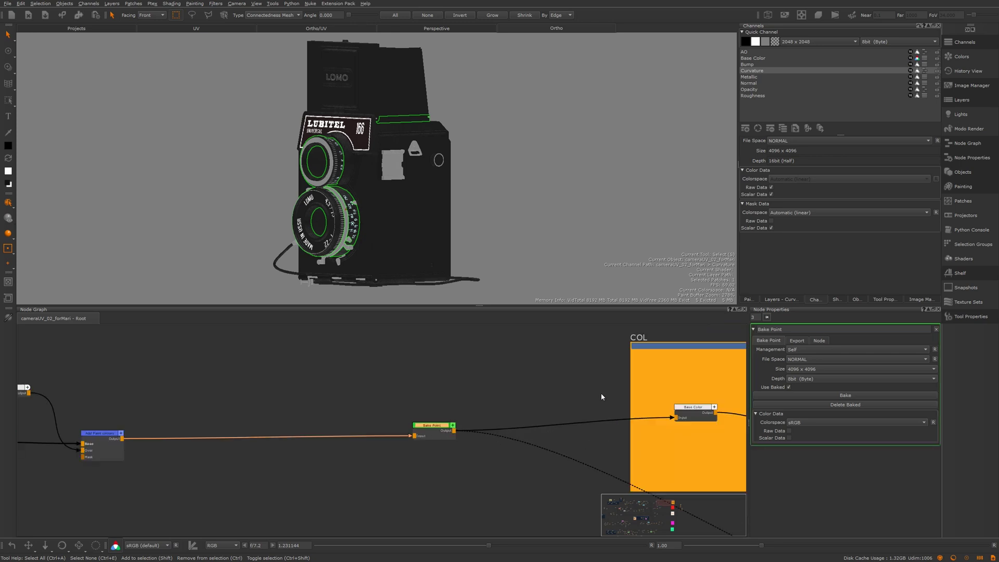
# Add a Color node above the connection between the Add Paint colours and Bake Point nodes
pyautogui.moveTo(541, 394); pyautogui.dragTo(407, 384, button='middle')
pyautogui.moveTo(276, 378); pyautogui.dragTo(488, 382, button='middle')
pyautogui.click(432, 379)
pyautogui.press('Tab')
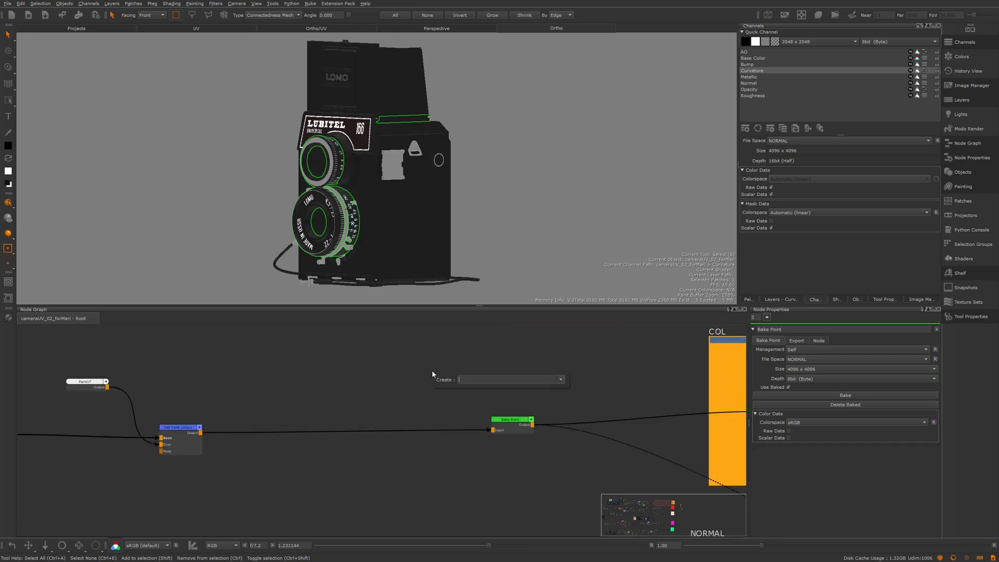
pyautogui.write('col')
pyautogui.press('Down')
pyautogui.press('Return')
pyautogui.scroll(3, 436, 378)
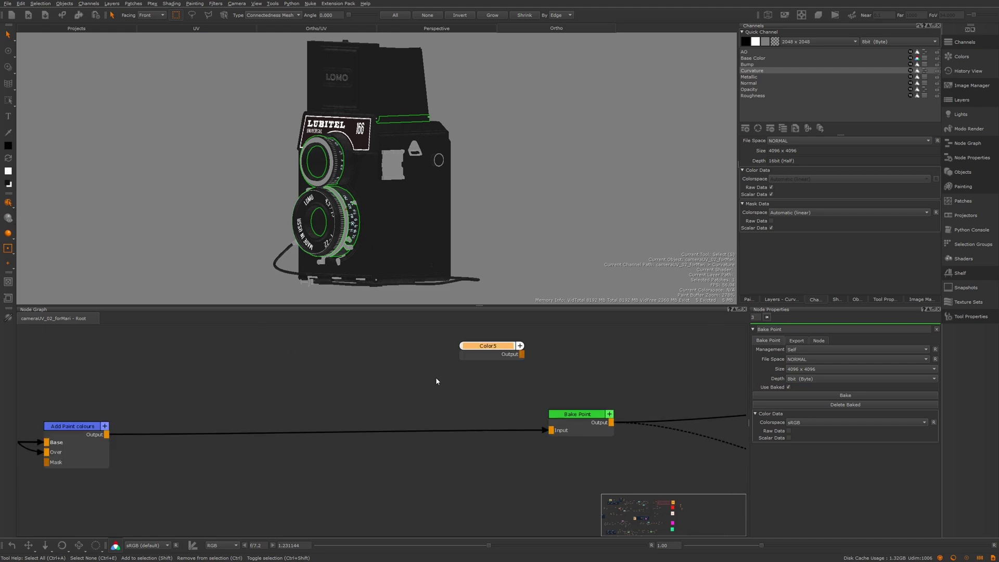
# Connect the Color node's output to the Bake Point node's input, replacing the Add Paint colours connection
pyautogui.moveTo(436, 381); pyautogui.dragTo(291, 391, button='middle')
pyautogui.moveTo(344, 355); pyautogui.dragTo(438, 428)
pyautogui.click(424, 428)
pyautogui.scroll(3, 383, 95)
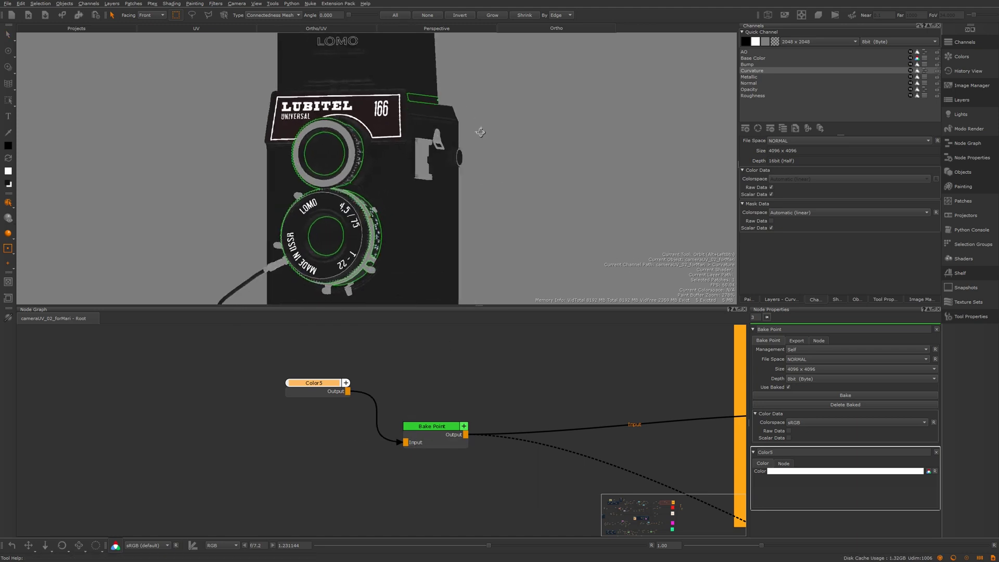
# Move the Color node further from the Bake Point node and bake the Bake Point again
pyautogui.click(421, 401)
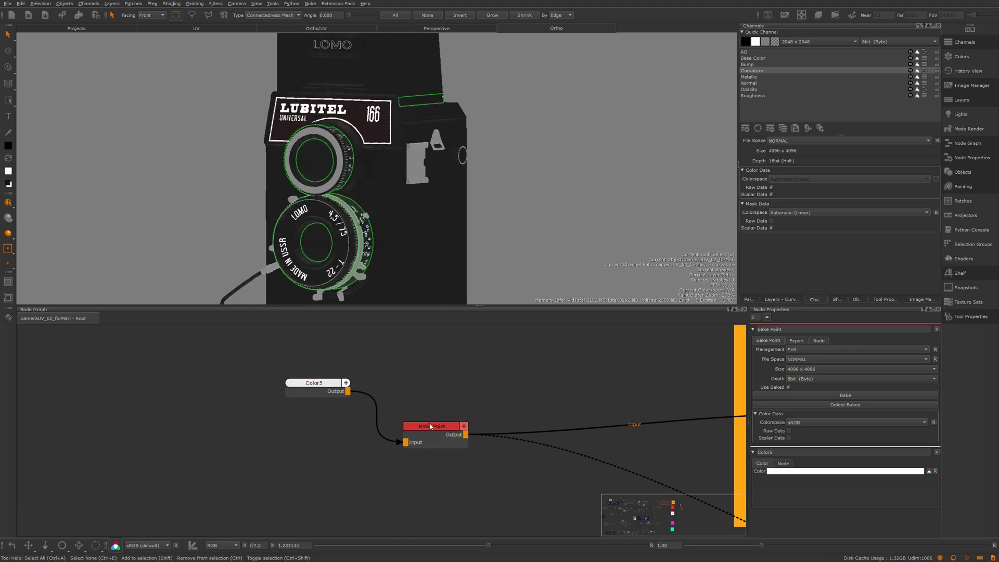
pyautogui.moveTo(313, 393); pyautogui.dragTo(256, 417)
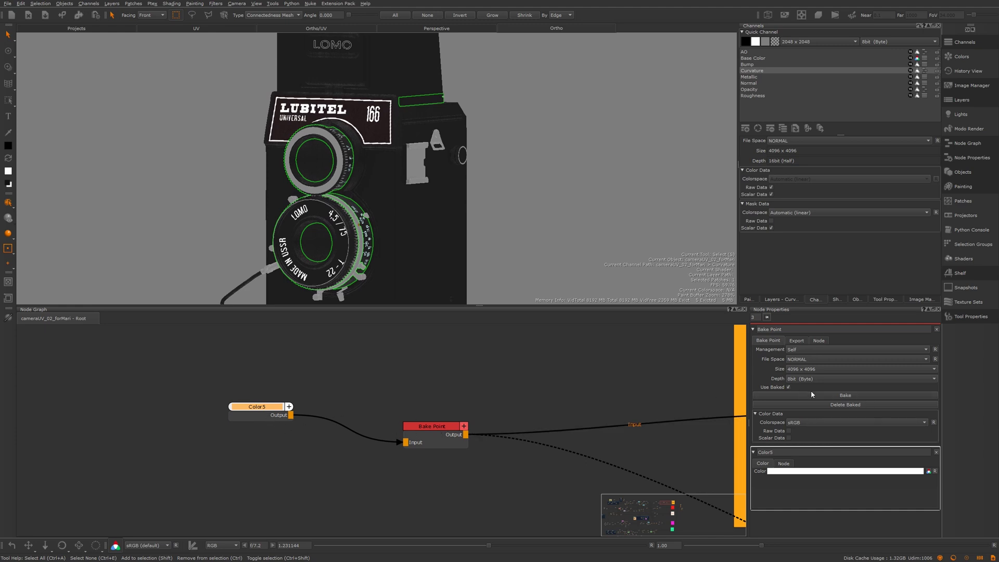
pyautogui.click(434, 423)
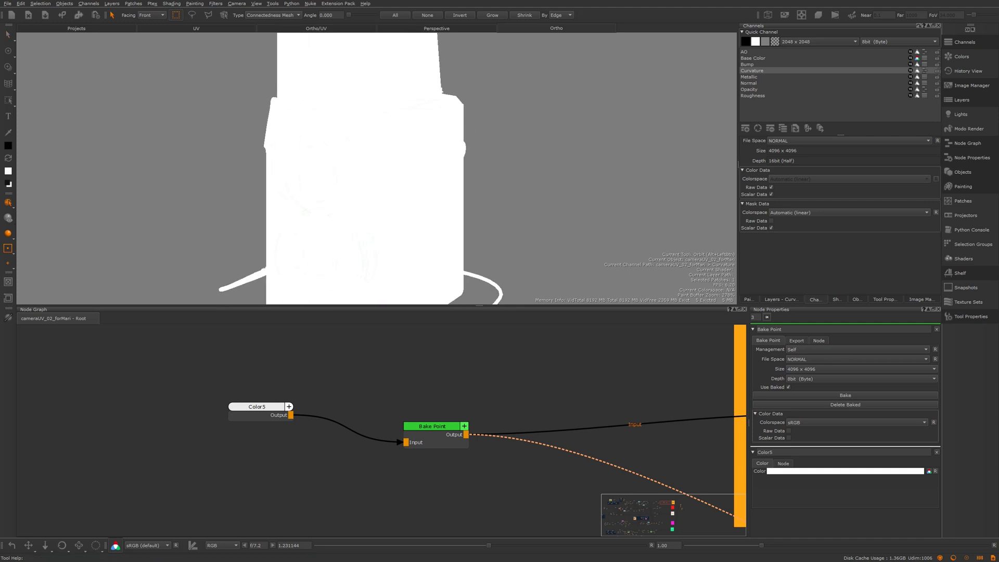
pyautogui.moveTo(237, 410); pyautogui.dragTo(241, 418)
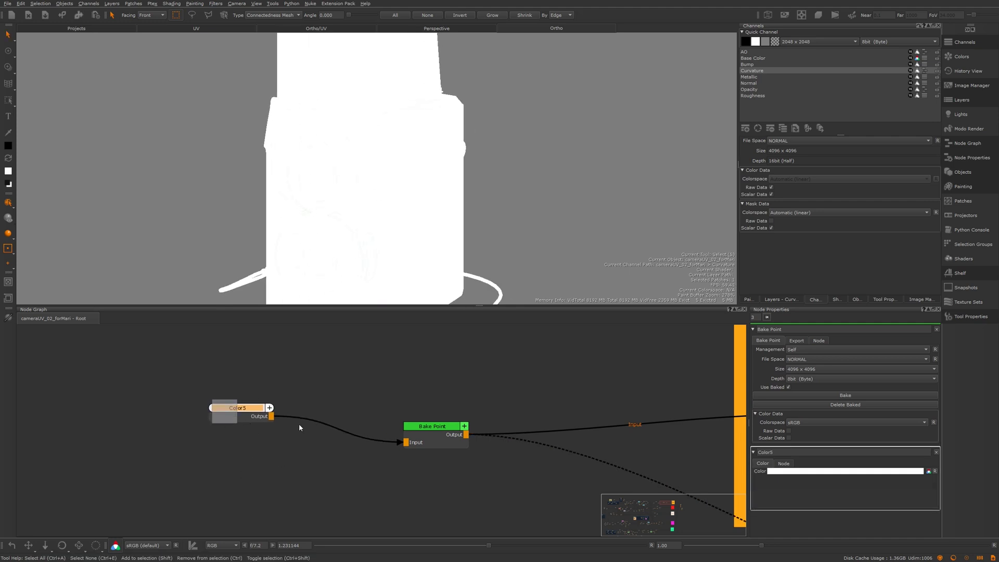
pyautogui.hotkey('ctrl', 'z')
pyautogui.hotkey('ctrl', 'z')
pyautogui.hotkey('ctrl', 'z')
pyautogui.hotkey('ctrl', 'z')
pyautogui.hotkey('ctrl', 'z')
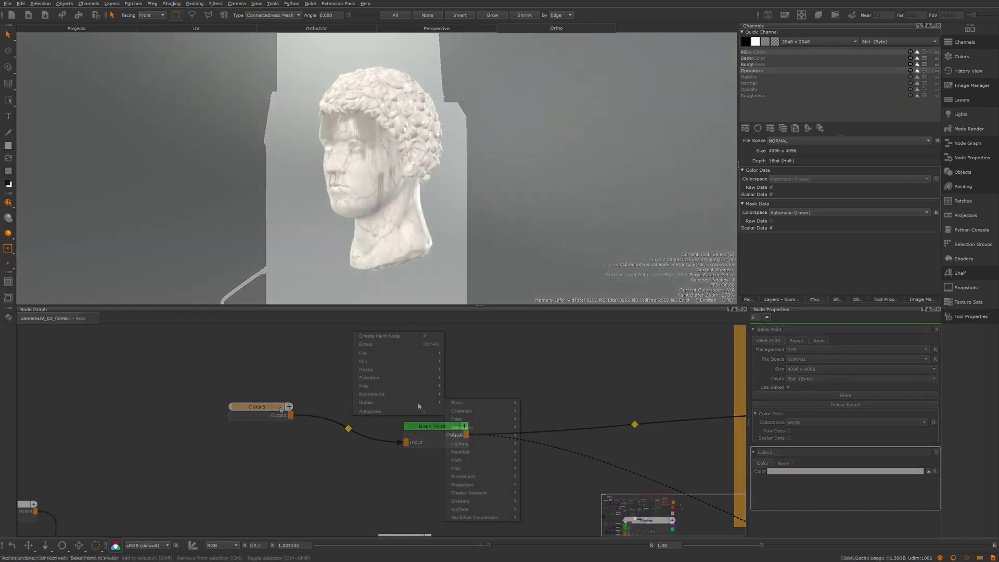
pyautogui.moveTo(474, 403)
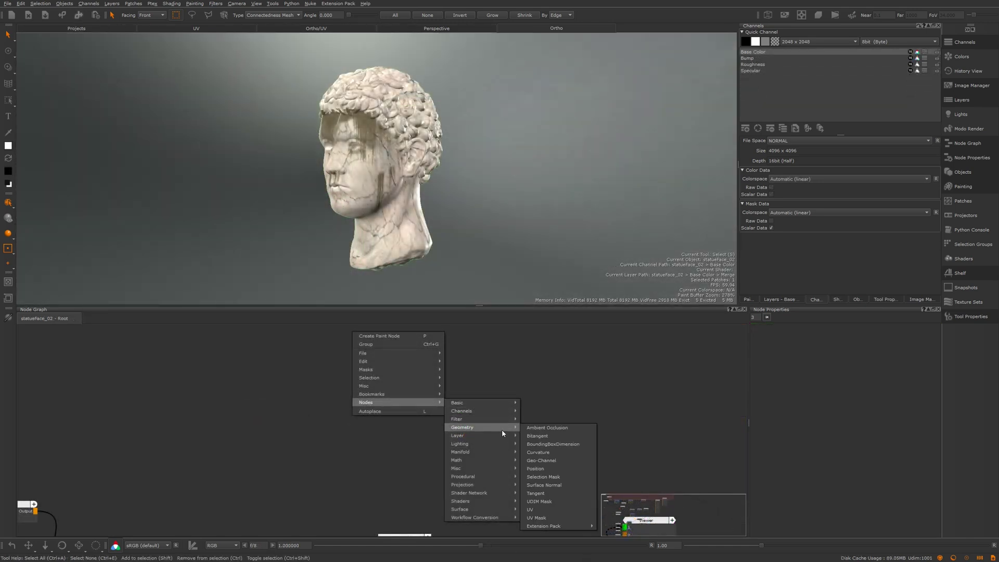
pyautogui.moveTo(499, 419)
pyautogui.moveTo(489, 478)
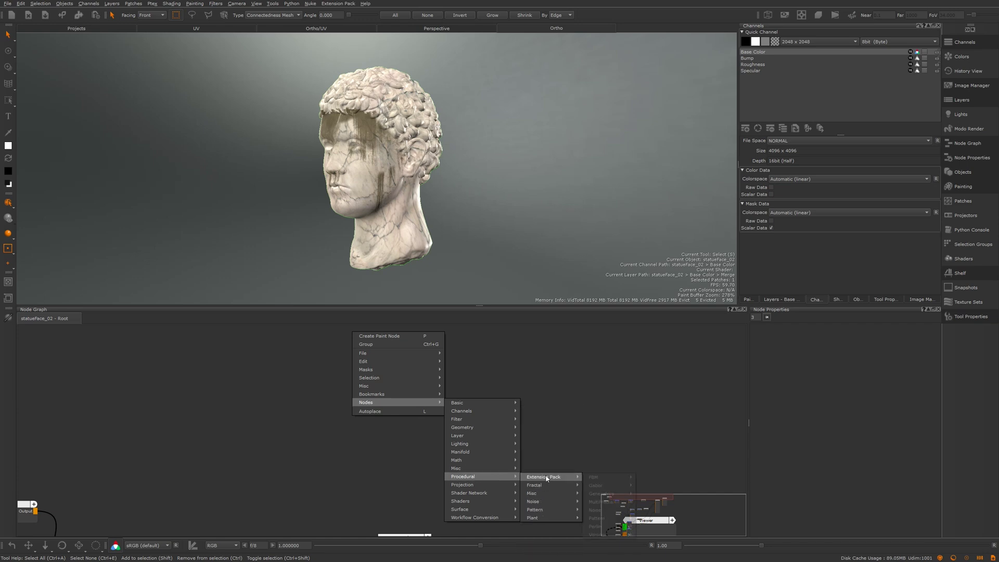
pyautogui.moveTo(545, 490)
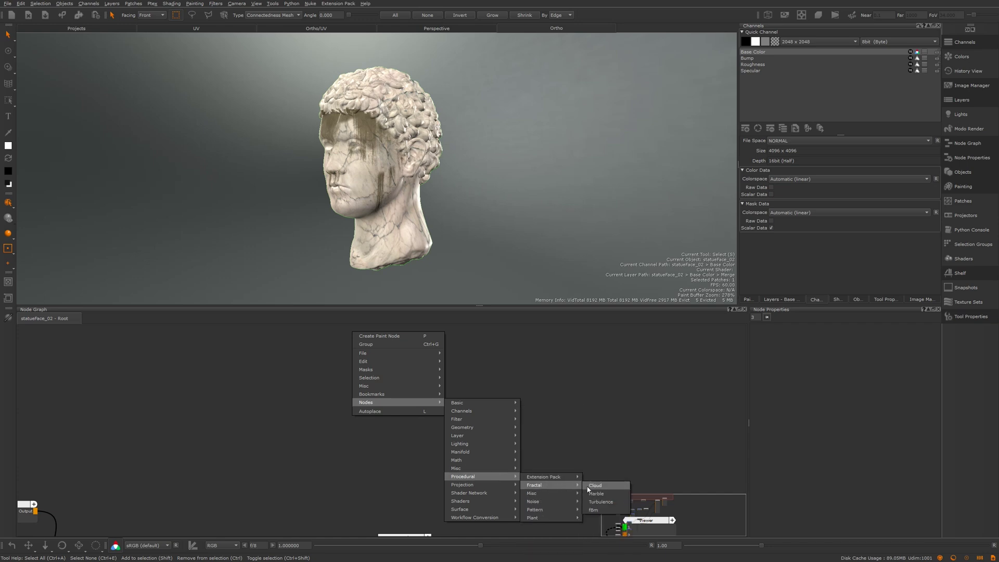
pyautogui.moveTo(553, 510)
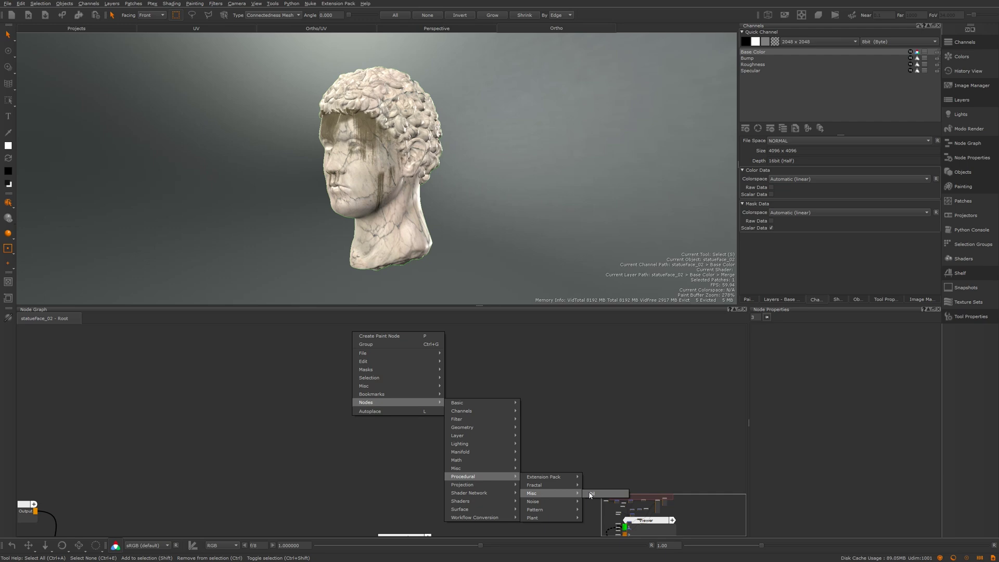
pyautogui.click(590, 494)
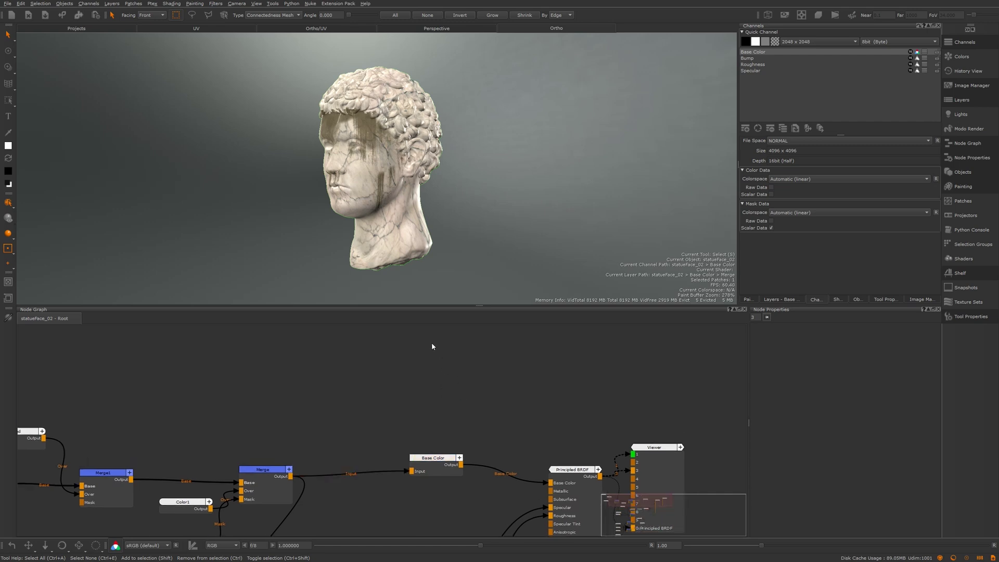
pyautogui.press('Tab')
pyautogui.write('cha')
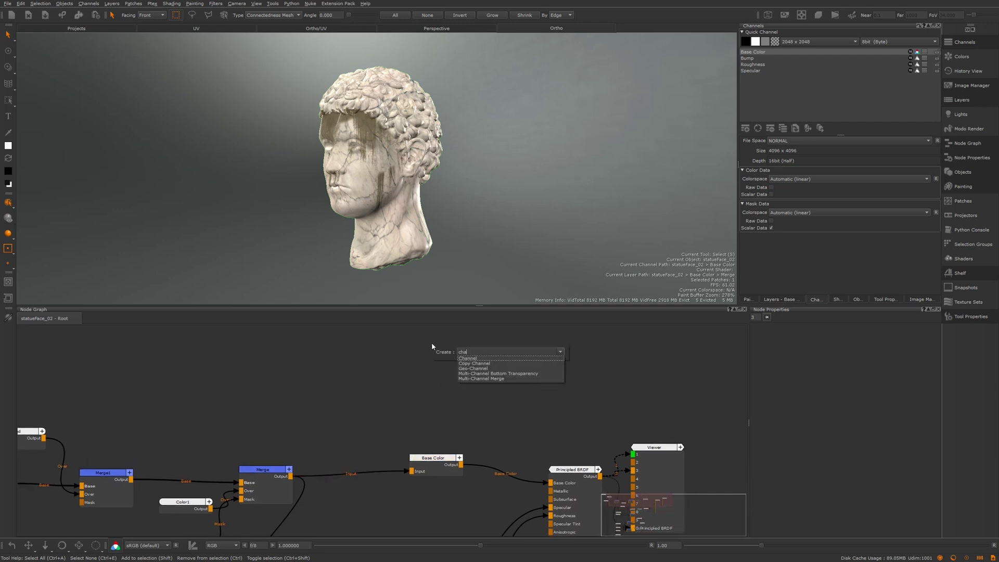
pyautogui.press('Down')
pyautogui.press('Return')
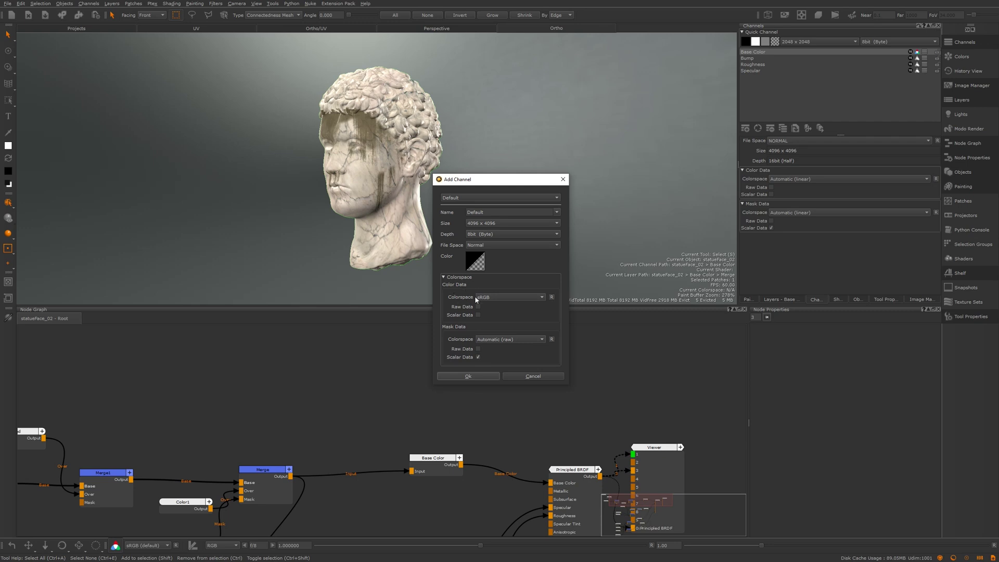
pyautogui.click(527, 379)
# Add an Unreal (Shader Network) node in the empty area beyond the Viewer node
pyautogui.moveTo(535, 340); pyautogui.dragTo(421, 281, button='middle')
pyautogui.moveTo(458, 417); pyautogui.dragTo(466, 373)
pyautogui.moveTo(466, 373); pyautogui.dragTo(415, 399, button='middle')
pyautogui.press('Tab')
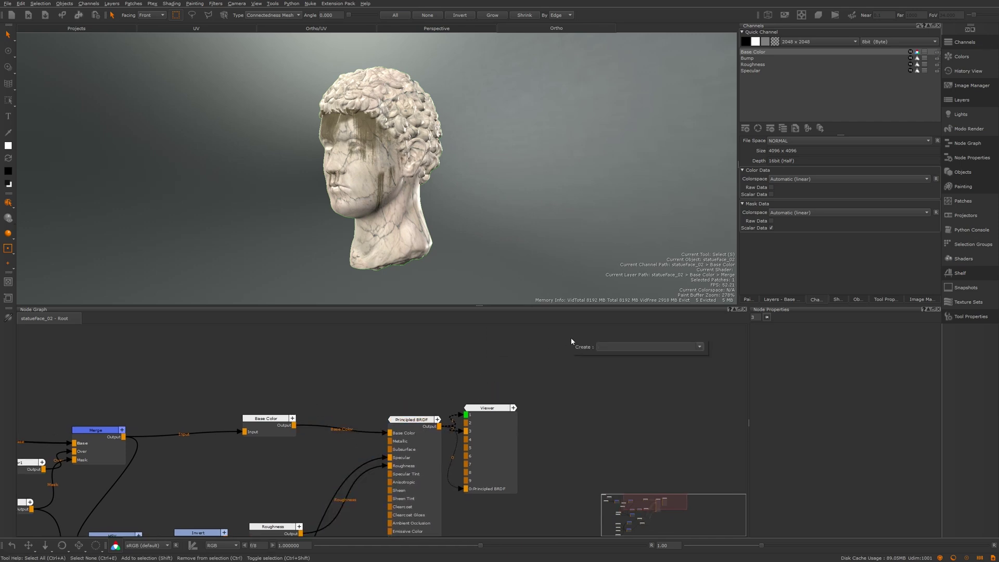
pyautogui.write('unre')
pyautogui.press('Down')
pyautogui.press('Down')
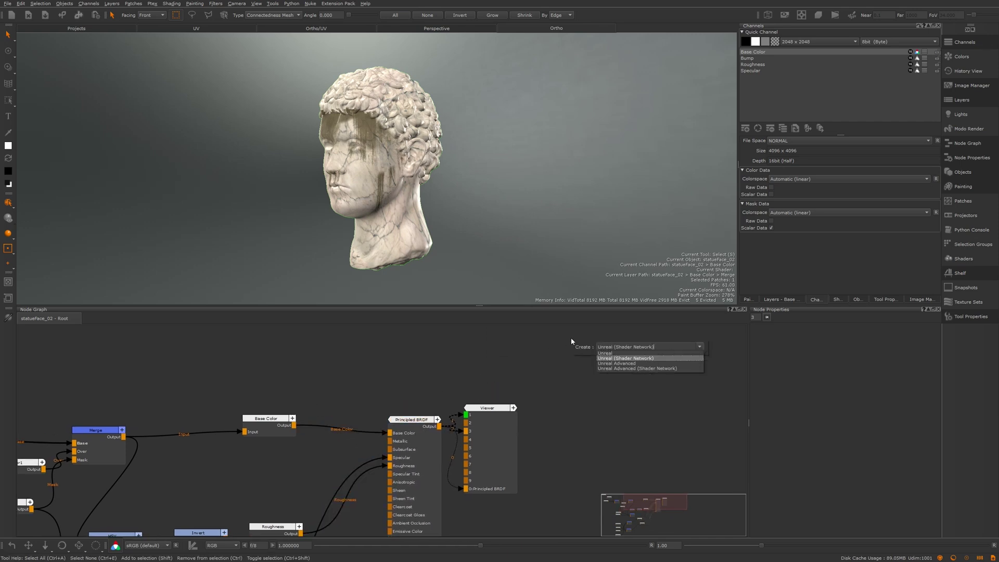
pyautogui.click(639, 358)
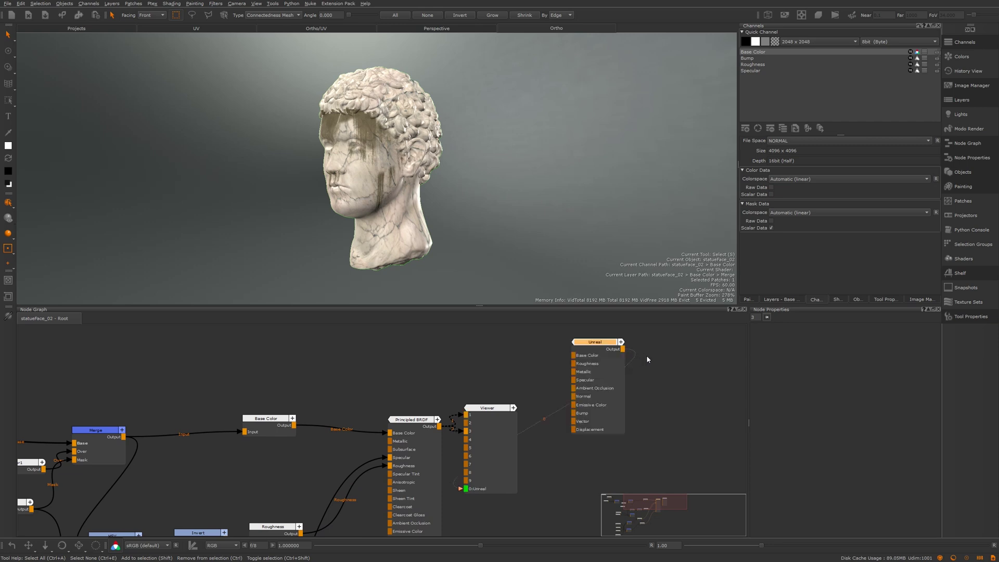
# Add an Arnold Standard Surface (Shader Network) node beside the Unreal node
pyautogui.press('Tab')
pyautogui.write('a')
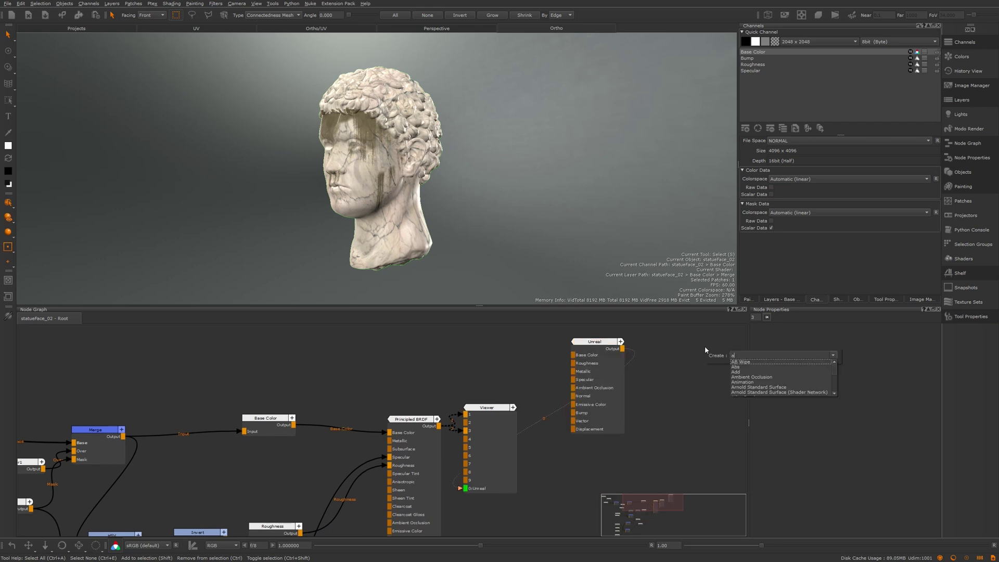
pyautogui.write('rno')
pyautogui.press('Down')
pyautogui.press('Down')
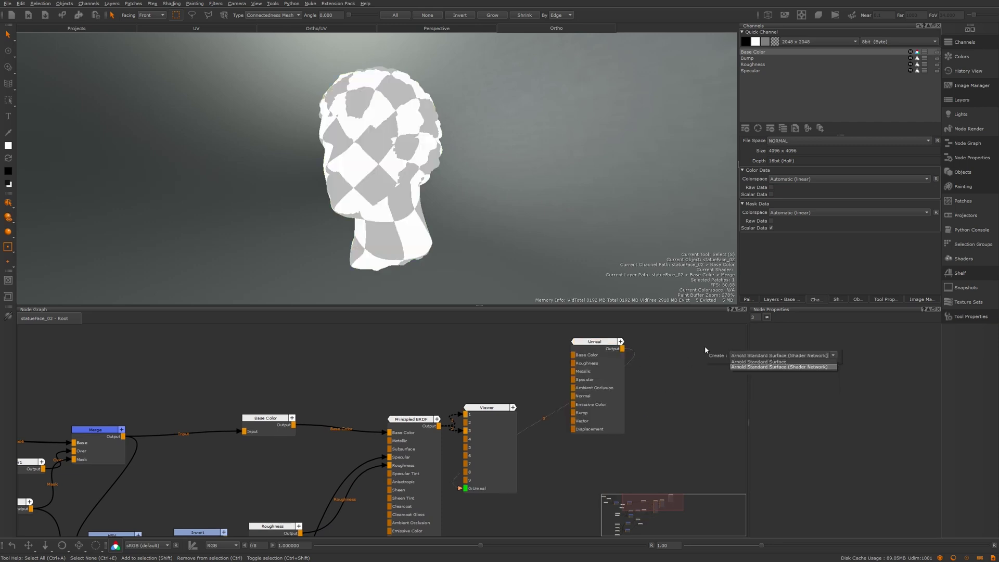
pyautogui.press('Return')
pyautogui.moveTo(595, 320); pyautogui.dragTo(501, 336, button='middle')
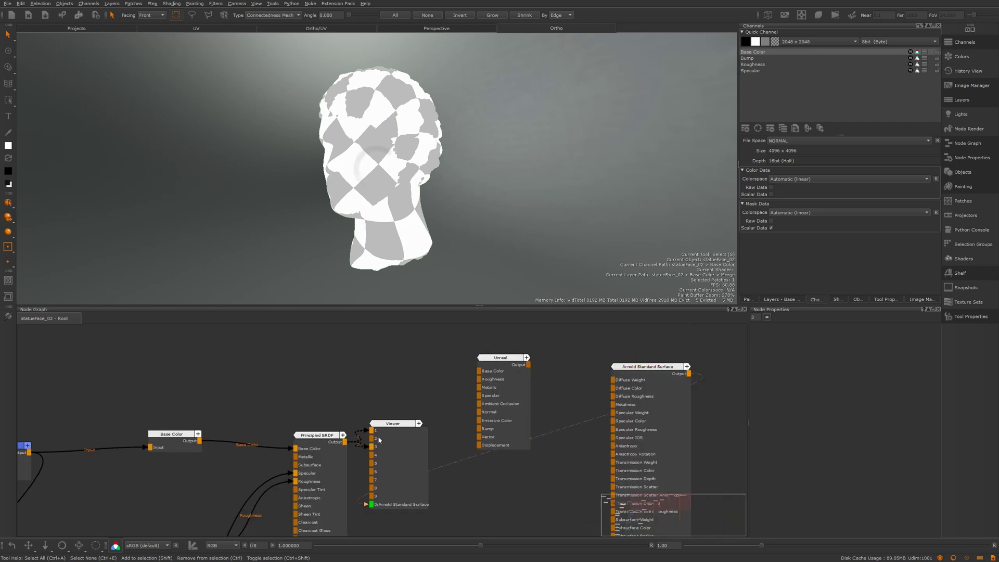
# Nudge the Principled BRDF node away from the Viewer and delete the Unreal and Arnold Standard Surface nodes
pyautogui.moveTo(313, 435); pyautogui.dragTo(299, 434)
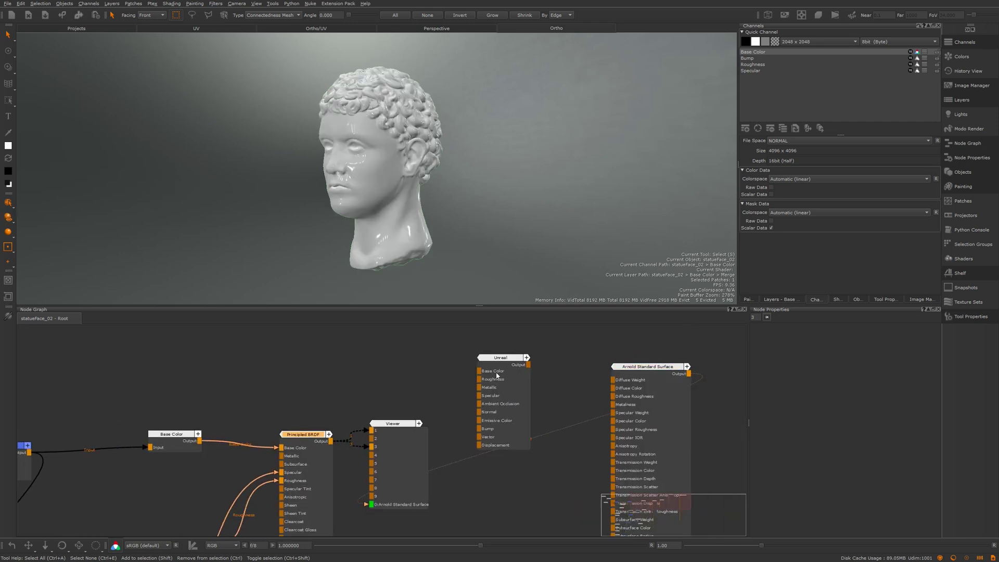
pyautogui.moveTo(457, 330); pyautogui.dragTo(691, 420)
pyautogui.press('Delete')
pyautogui.moveTo(357, 388); pyautogui.dragTo(479, 391, button='middle')
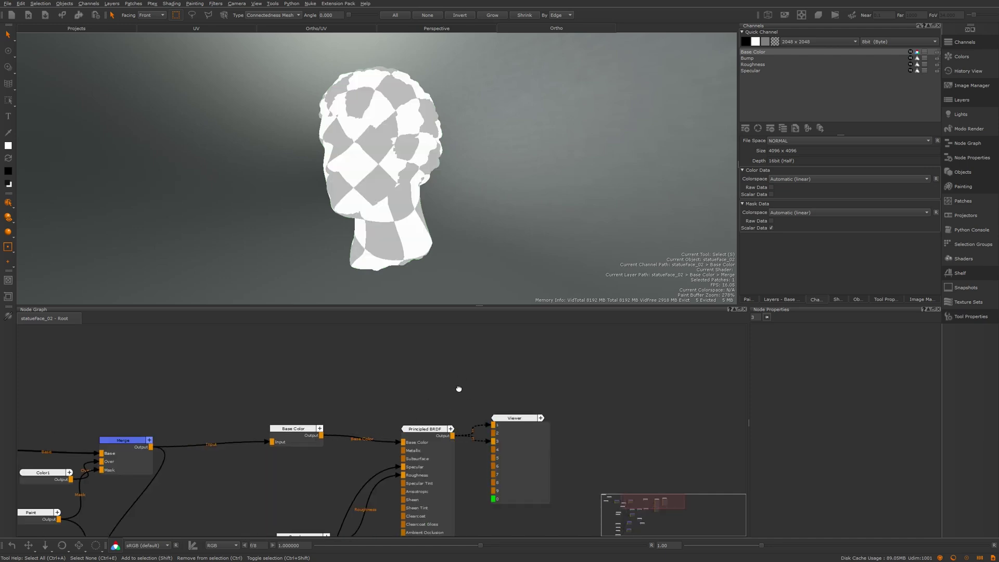
# Add an Ambient Occlusion geometry node above the Base Color node and show it through the Viewer's first input
pyautogui.moveTo(480, 436); pyautogui.dragTo(492, 382, button='middle')
pyautogui.rightClick(385, 332)
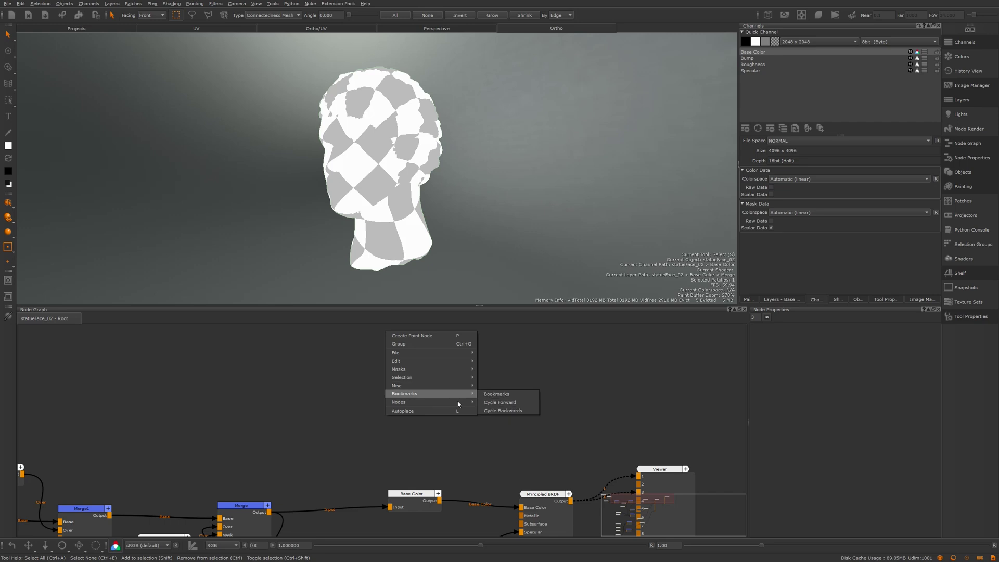
pyautogui.moveTo(458, 402)
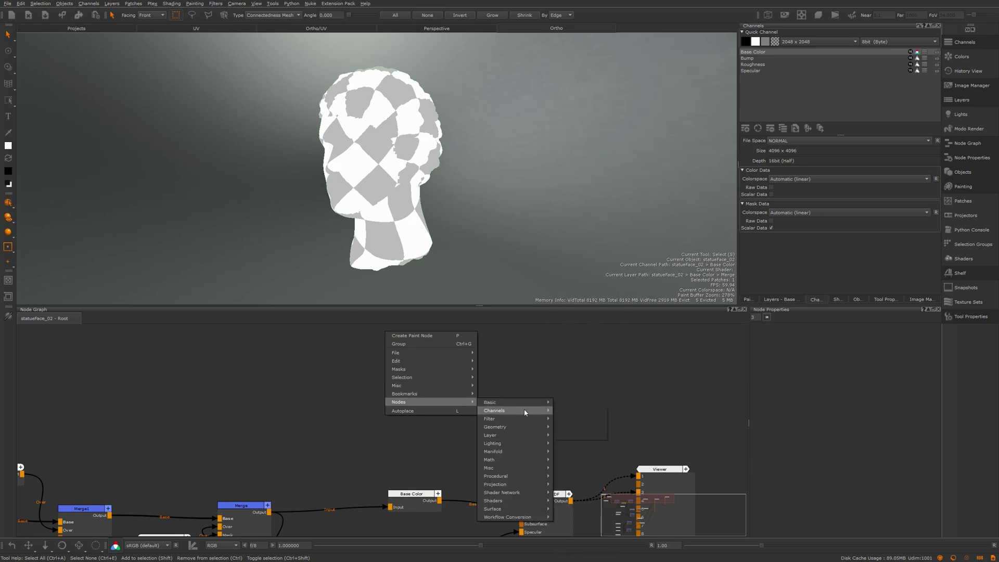
pyautogui.moveTo(527, 485)
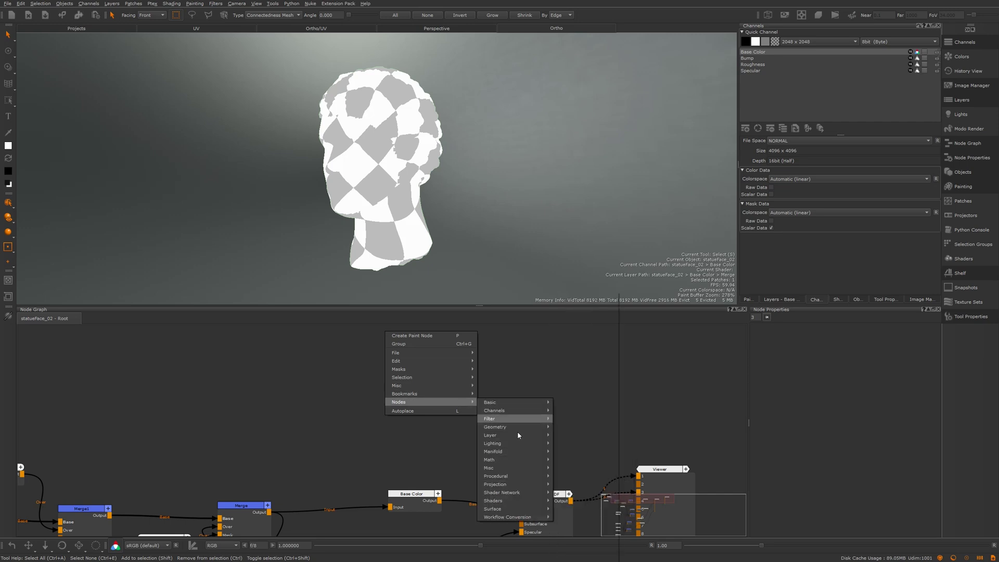
pyautogui.moveTo(521, 428)
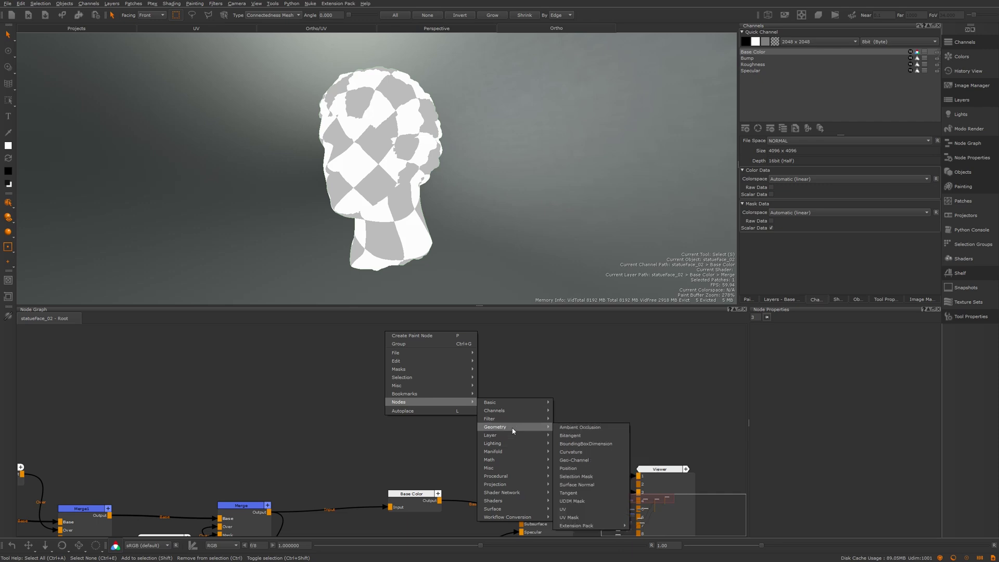
pyautogui.click(578, 427)
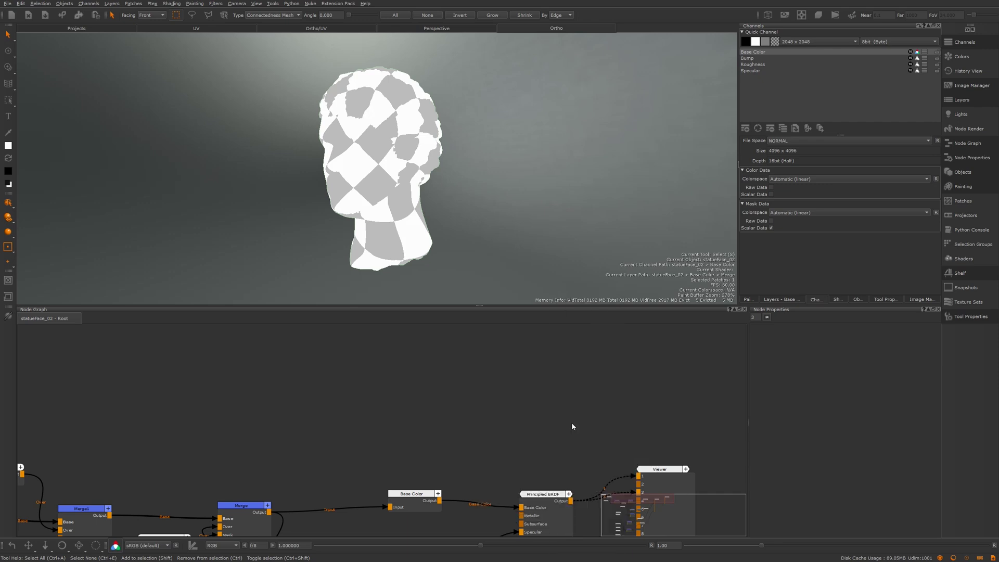
pyautogui.click(414, 406)
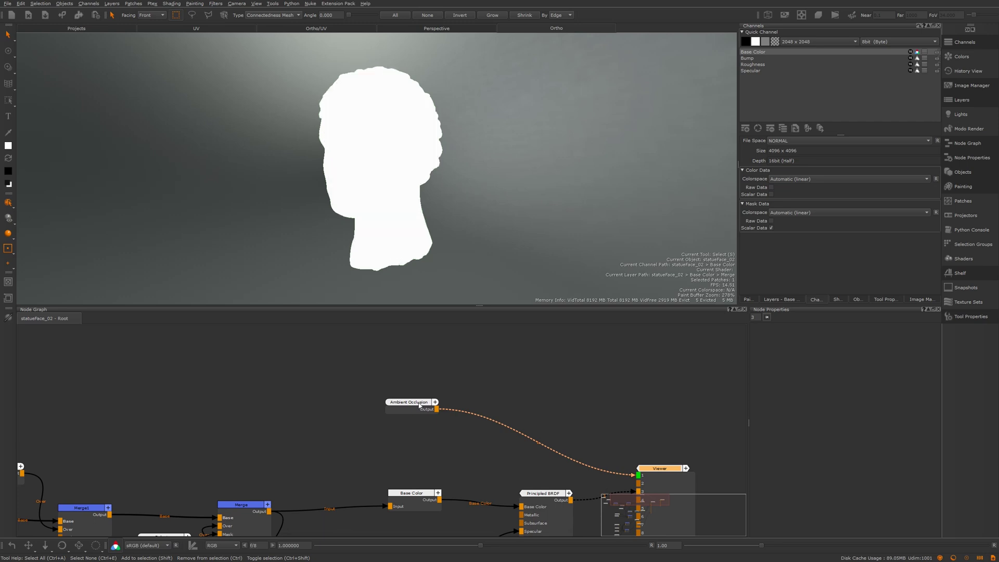
# Calculate the statue head's ambient occlusion and inspect the shading around its ear, hair and face
pyautogui.moveTo(429, 140); pyautogui.dragTo(356, 130, button='middle')
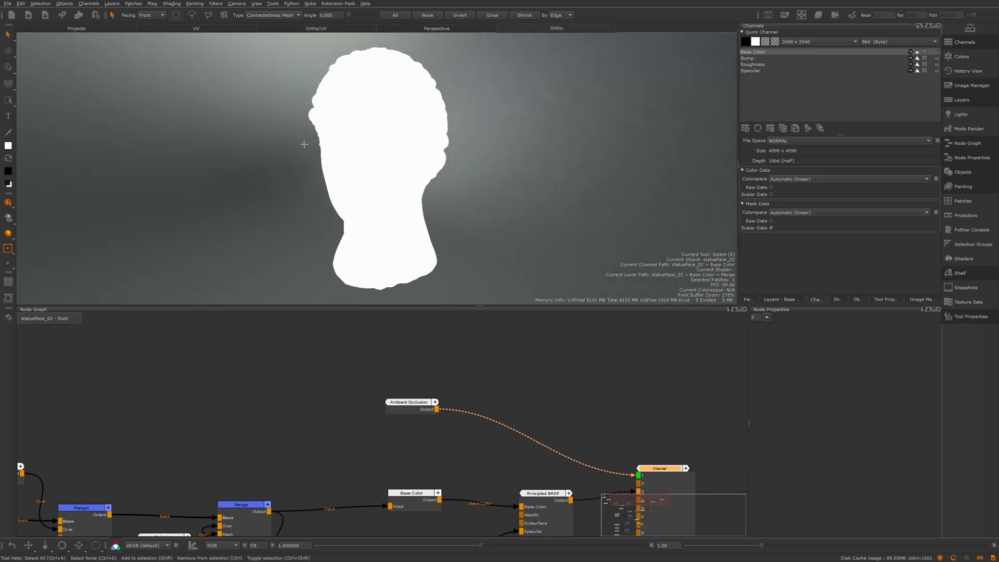
pyautogui.click(61, 6)
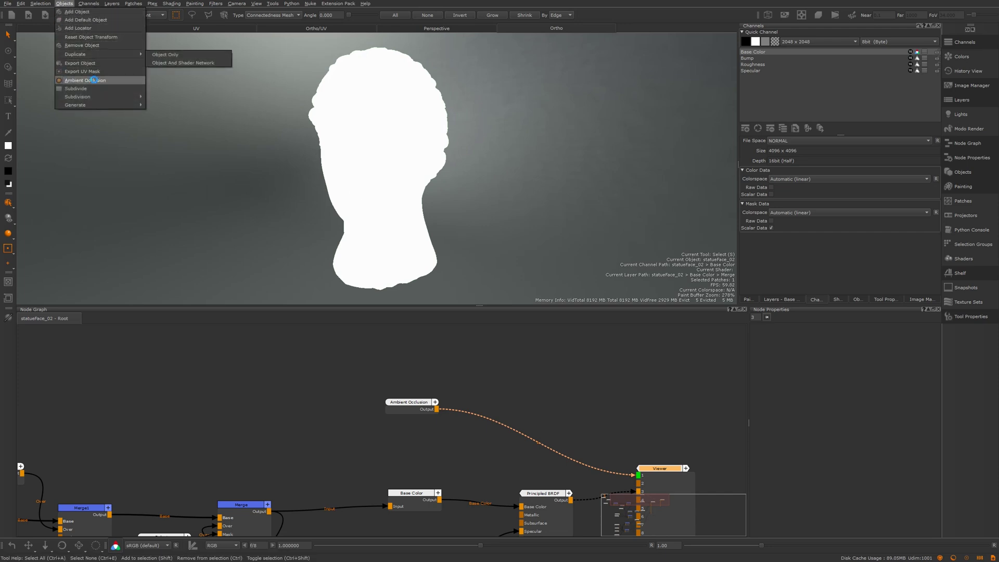
pyautogui.click(94, 80)
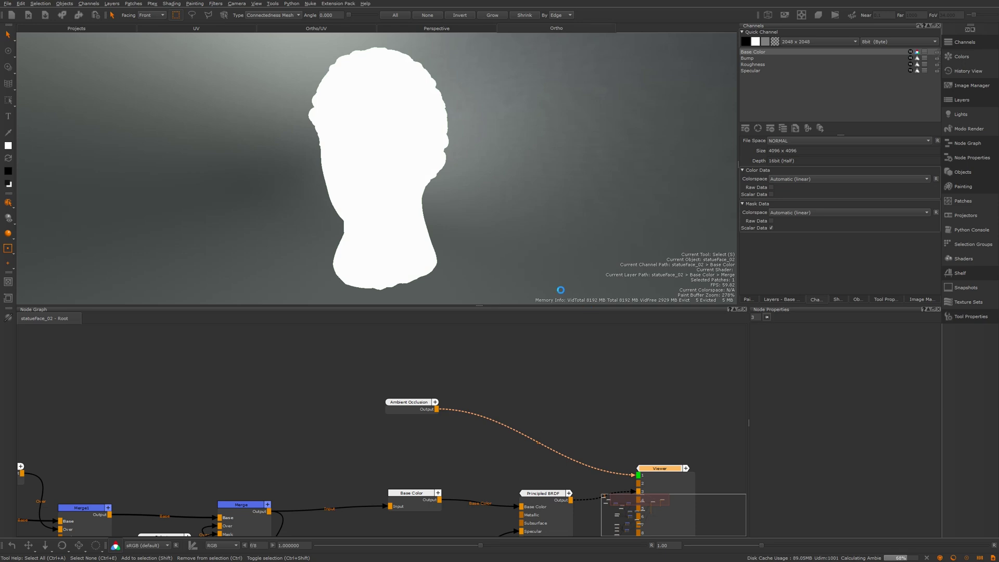
pyautogui.keyDown('alt'); pyautogui.moveTo(321, 160); pyautogui.dragTo(297, 169); pyautogui.keyUp('alt')
pyautogui.keyDown('alt'); pyautogui.moveTo(312, 180); pyautogui.dragTo(423, 192, button='right'); pyautogui.keyUp('alt')
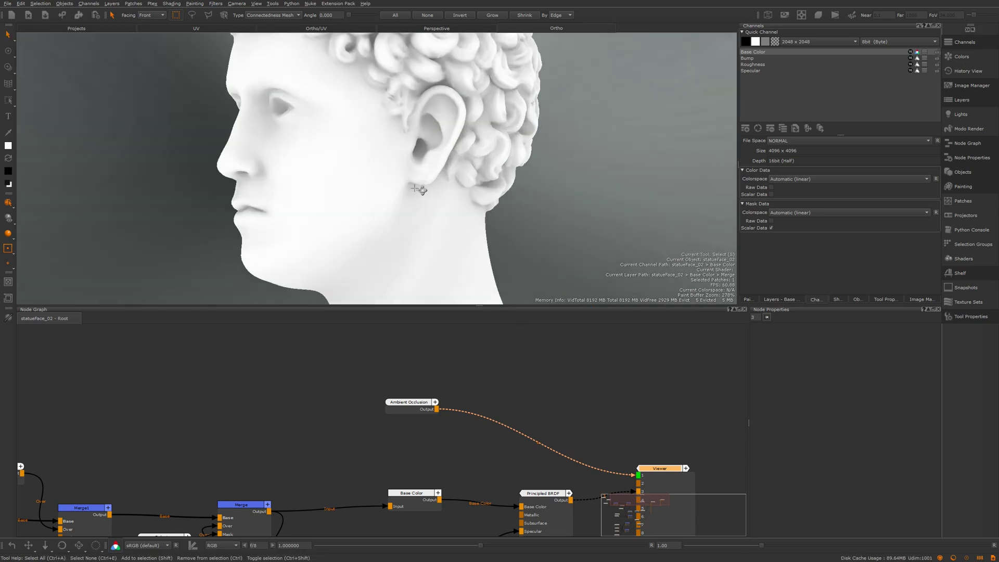
pyautogui.keyDown('alt'); pyautogui.moveTo(423, 192); pyautogui.dragTo(450, 188); pyautogui.keyUp('alt')
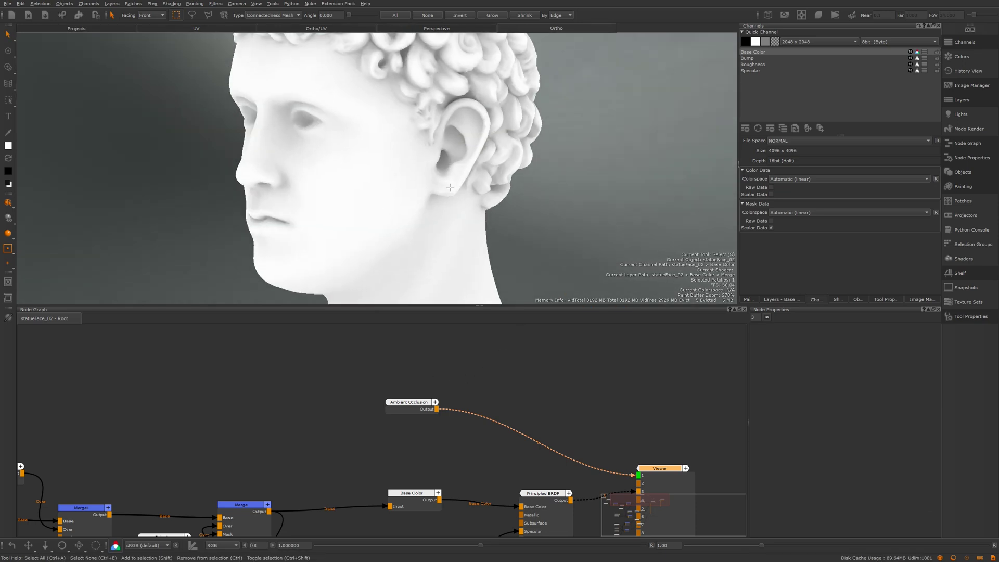
pyautogui.keyDown('alt'); pyautogui.moveTo(432, 174); pyautogui.dragTo(325, 174, button='right'); pyautogui.keyUp('alt')
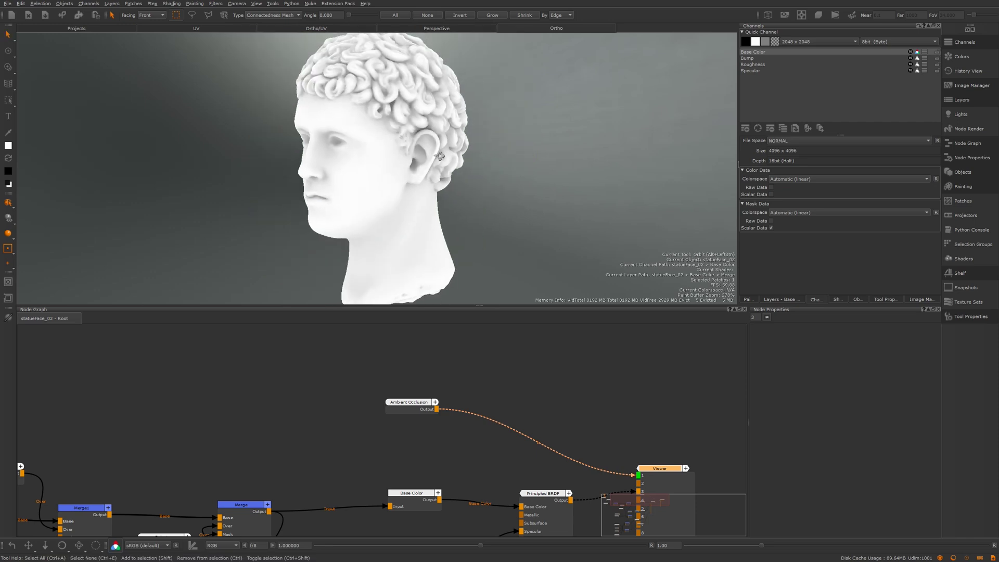
pyautogui.keyDown('alt'); pyautogui.moveTo(325, 174); pyautogui.dragTo(416, 192); pyautogui.keyUp('alt')
# Move the Ambient Occlusion node above the Merge node and shift the Base Color node closer to the Principled BRDF
pyautogui.moveTo(413, 408); pyautogui.dragTo(414, 332, button='middle')
pyautogui.moveTo(414, 333); pyautogui.dragTo(281, 370)
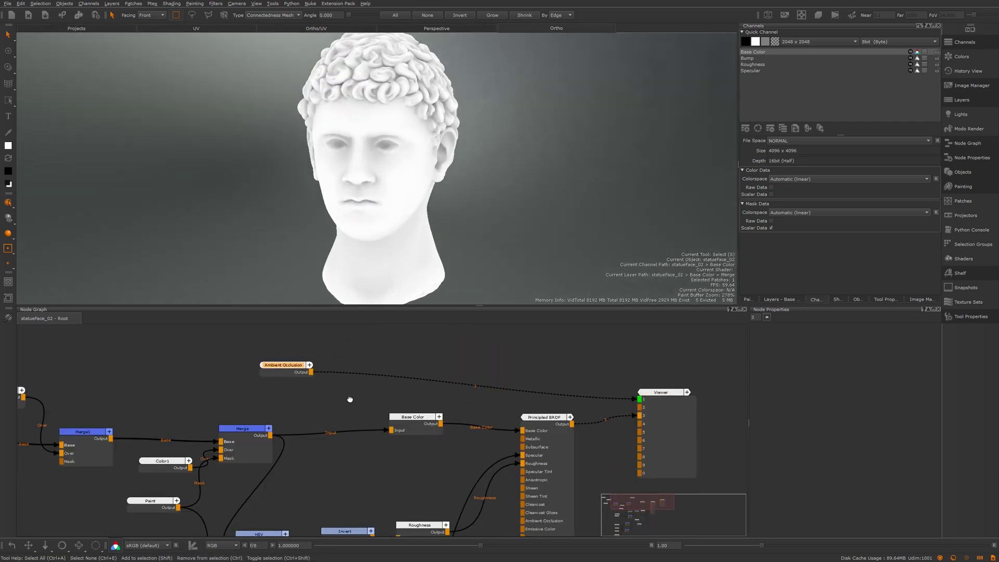
pyautogui.moveTo(349, 400); pyautogui.dragTo(409, 401, button='middle')
pyautogui.moveTo(353, 368); pyautogui.dragTo(352, 375)
pyautogui.moveTo(461, 426); pyautogui.dragTo(497, 427)
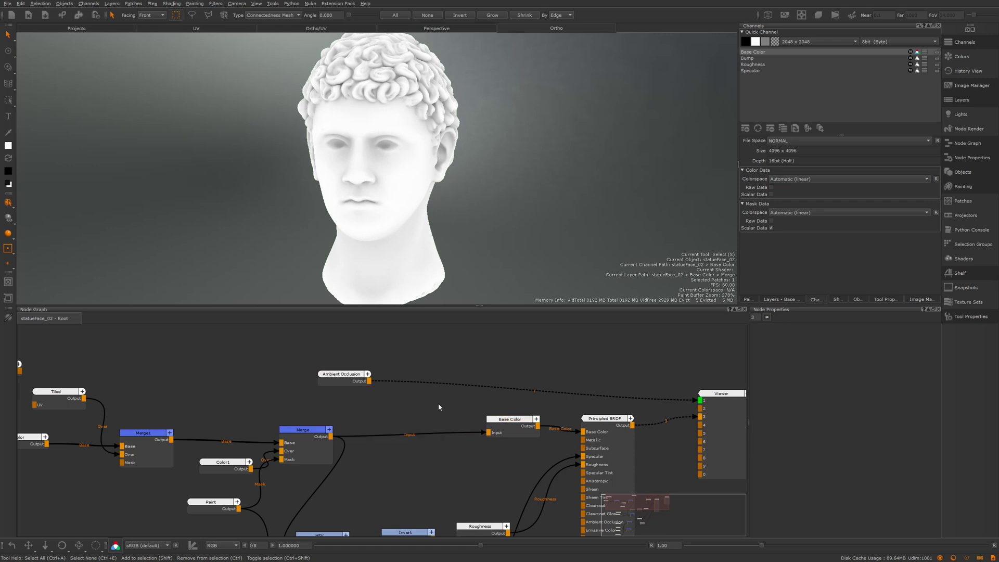
# Merge the Ambient Occlusion node over the existing Merge output, feeding the result into the Base Color node
pyautogui.scroll(-2, 438, 400)
pyautogui.scroll(2, 434, 404)
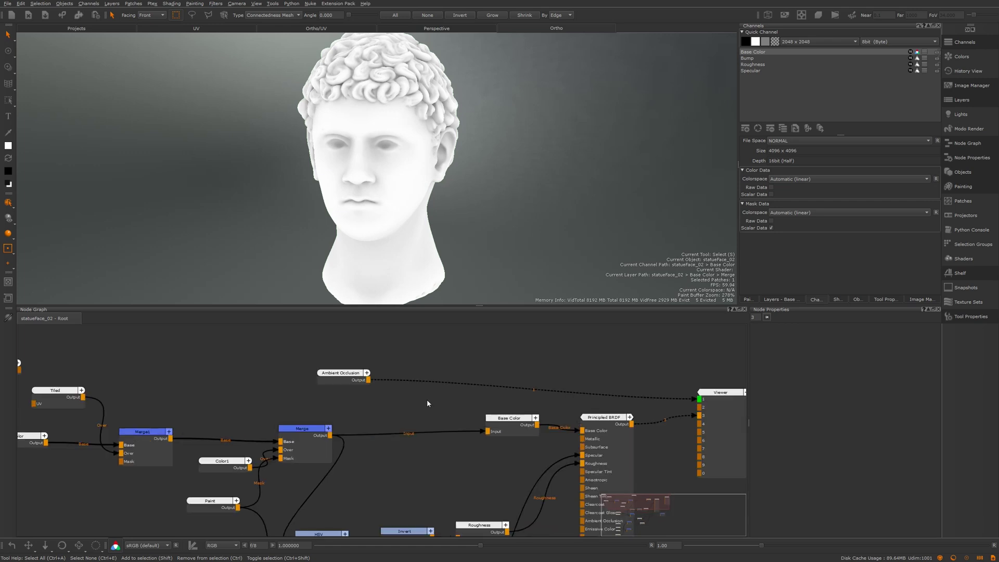
pyautogui.press('m')
pyautogui.moveTo(437, 408); pyautogui.dragTo(425, 426)
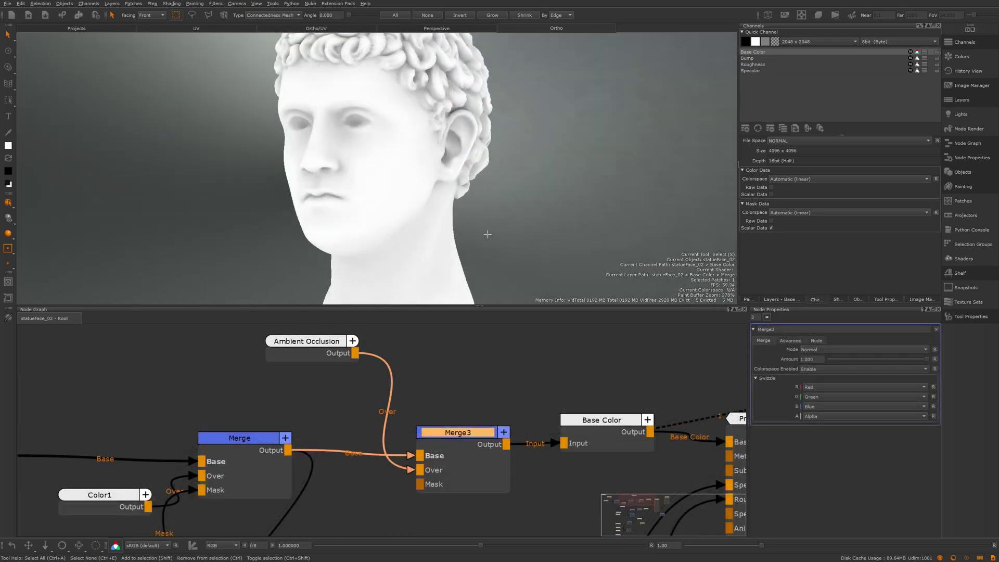
# Set the blend mode of the new ambient occlusion merge node to Multiply
pyautogui.scroll(-3, 481, 218)
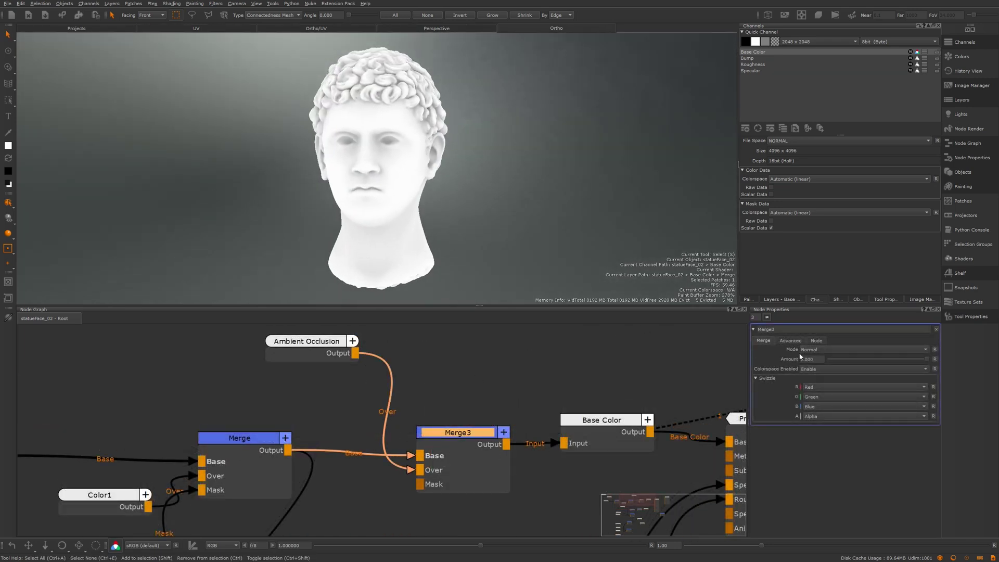
pyautogui.click(815, 350)
pyautogui.moveTo(849, 383)
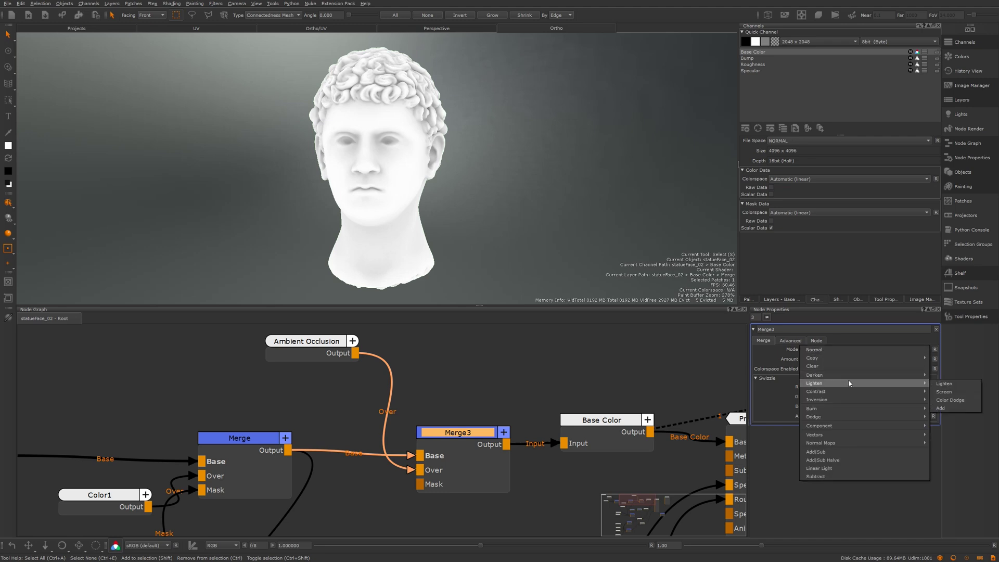
pyautogui.click(955, 383)
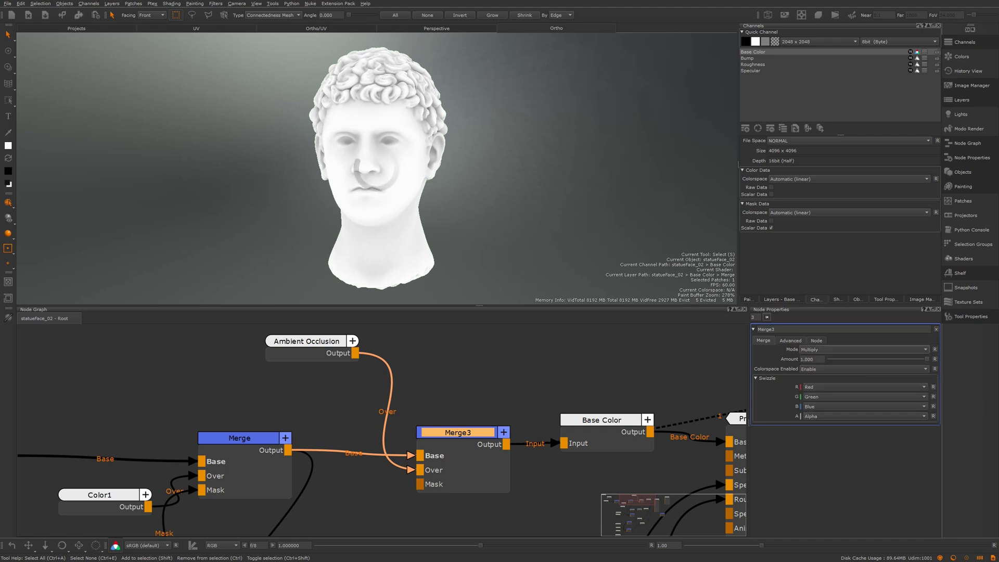
# Examine the multiplied ambient occlusion on the textured marble head around the face, hair and ear
pyautogui.keyDown('alt'); pyautogui.moveTo(438, 127); pyautogui.dragTo(394, 142); pyautogui.keyUp('alt')
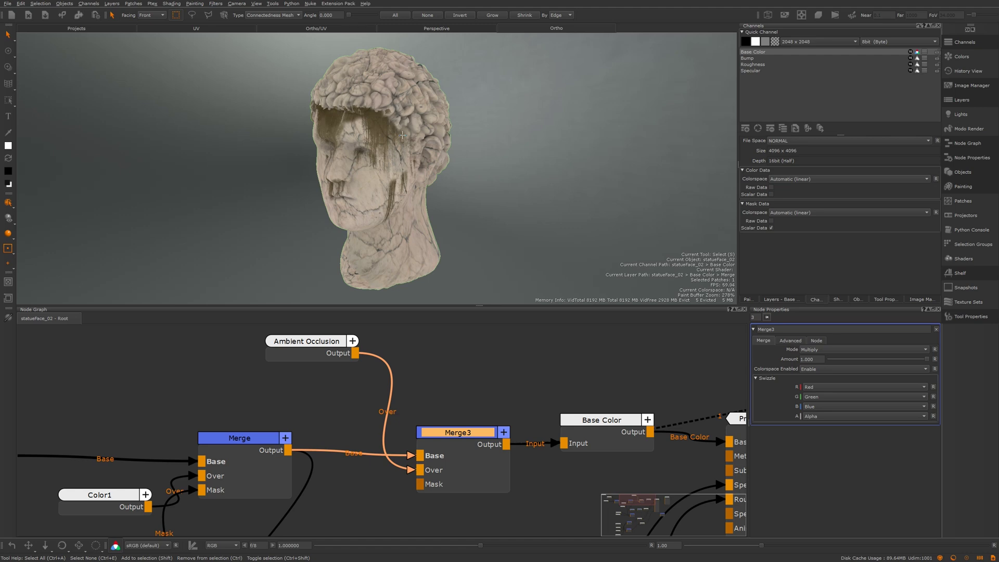
pyautogui.keyDown('alt'); pyautogui.moveTo(402, 136); pyautogui.dragTo(419, 137, button='right'); pyautogui.keyUp('alt')
pyautogui.keyDown('alt'); pyautogui.moveTo(419, 136); pyautogui.dragTo(400, 167, button='middle'); pyautogui.keyUp('alt')
pyautogui.keyDown('alt'); pyautogui.moveTo(401, 167); pyautogui.dragTo(447, 169, button='right'); pyautogui.keyUp('alt')
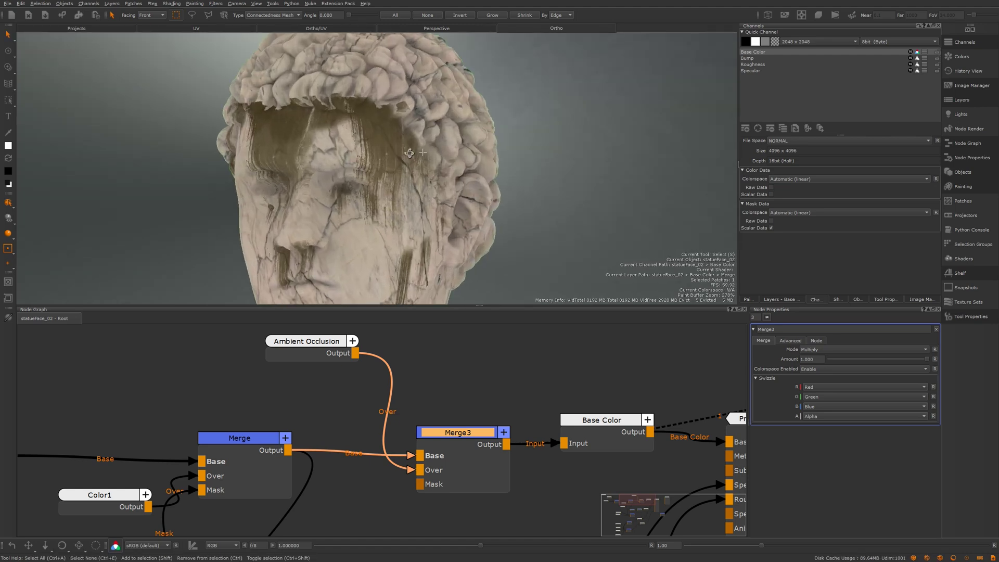
pyautogui.keyDown('alt'); pyautogui.moveTo(447, 169); pyautogui.dragTo(485, 157, button='middle'); pyautogui.keyUp('alt')
pyautogui.keyDown('alt'); pyautogui.moveTo(366, 172); pyautogui.dragTo(385, 163, button='middle'); pyautogui.keyUp('alt')
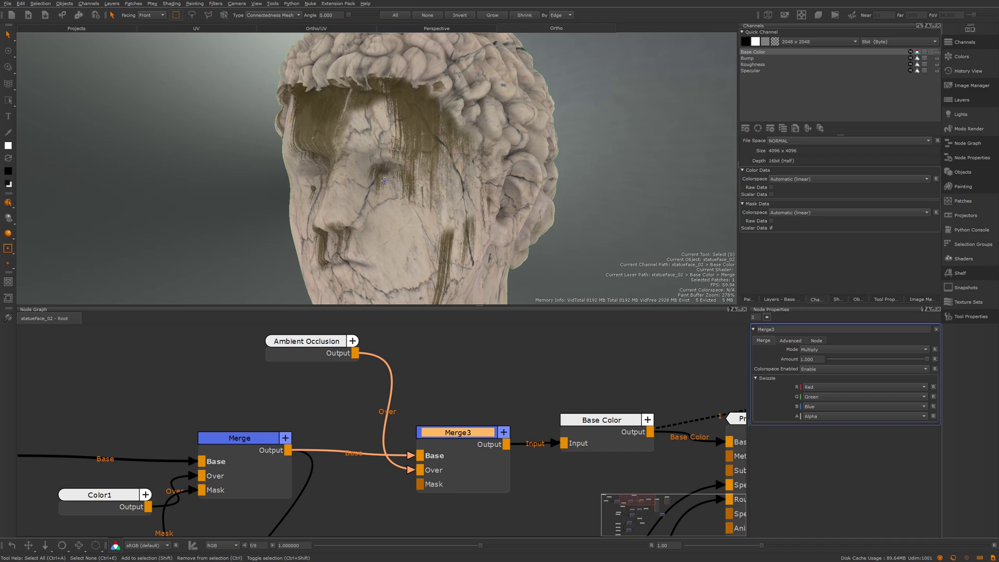
pyautogui.keyDown('alt'); pyautogui.moveTo(405, 177); pyautogui.dragTo(489, 195); pyautogui.keyUp('alt')
pyautogui.keyDown('alt'); pyautogui.moveTo(486, 206); pyautogui.dragTo(474, 162, button='middle'); pyautogui.keyUp('alt')
pyautogui.keyDown('alt'); pyautogui.moveTo(474, 162); pyautogui.dragTo(439, 162); pyautogui.keyUp('alt')
pyautogui.keyDown('alt'); pyautogui.moveTo(439, 162); pyautogui.dragTo(450, 161, button='right'); pyautogui.keyUp('alt')
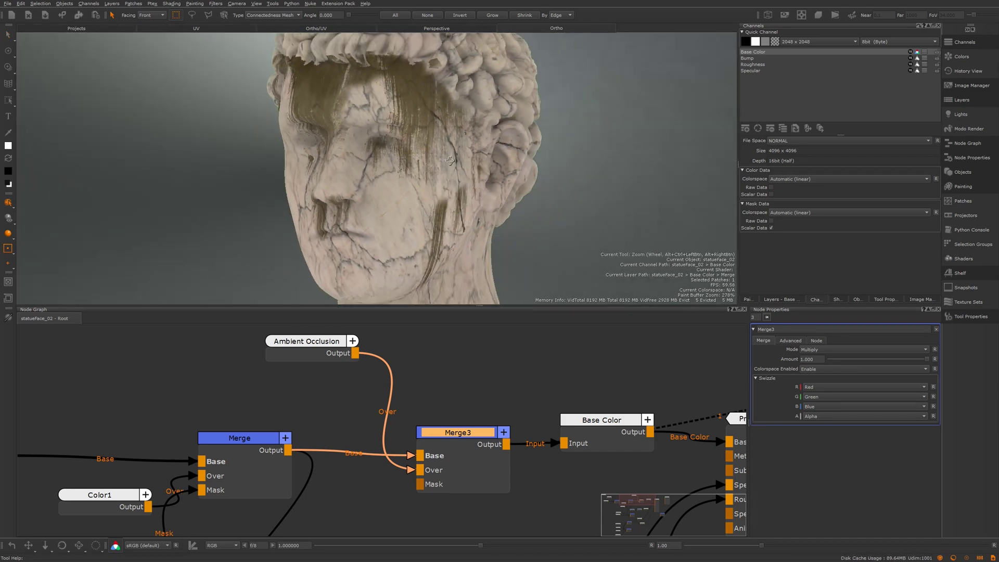
pyautogui.moveTo(450, 160)
pyautogui.keyDown('alt'); pyautogui.mouseDown()
pyautogui.moveTo(397, 159)
pyautogui.moveTo(457, 158)
pyautogui.mouseUp(); pyautogui.keyUp('alt')
pyautogui.keyDown('alt'); pyautogui.moveTo(457, 158); pyautogui.dragTo(445, 153, button='right'); pyautogui.keyUp('alt')
# Show the Color1 node on the head through the Viewer's first input and look at it from another angle
pyautogui.moveTo(448, 408); pyautogui.dragTo(484, 395, button='middle')
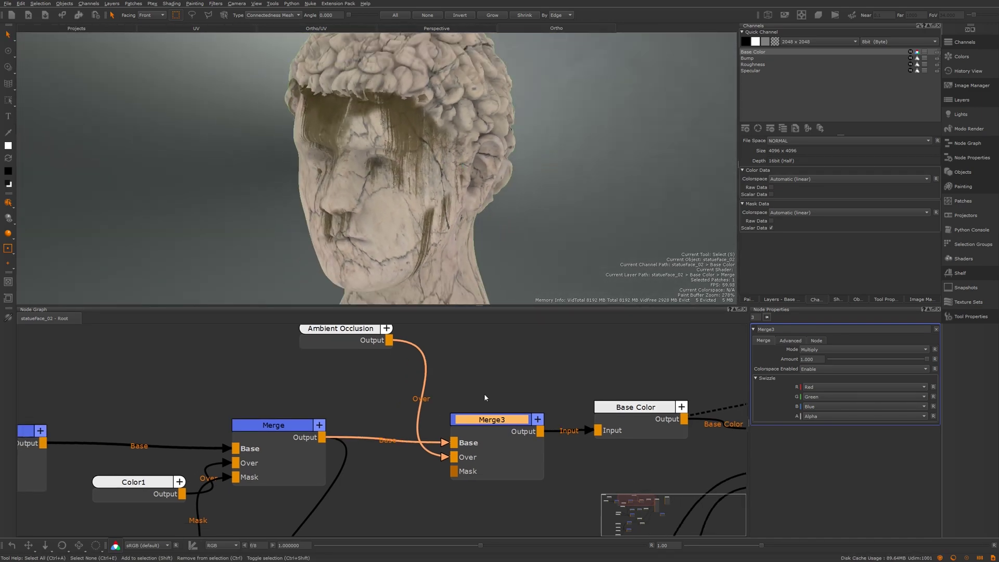
pyautogui.moveTo(127, 490); pyautogui.dragTo(175, 472, button='middle')
pyautogui.click(166, 470)
pyautogui.press('1')
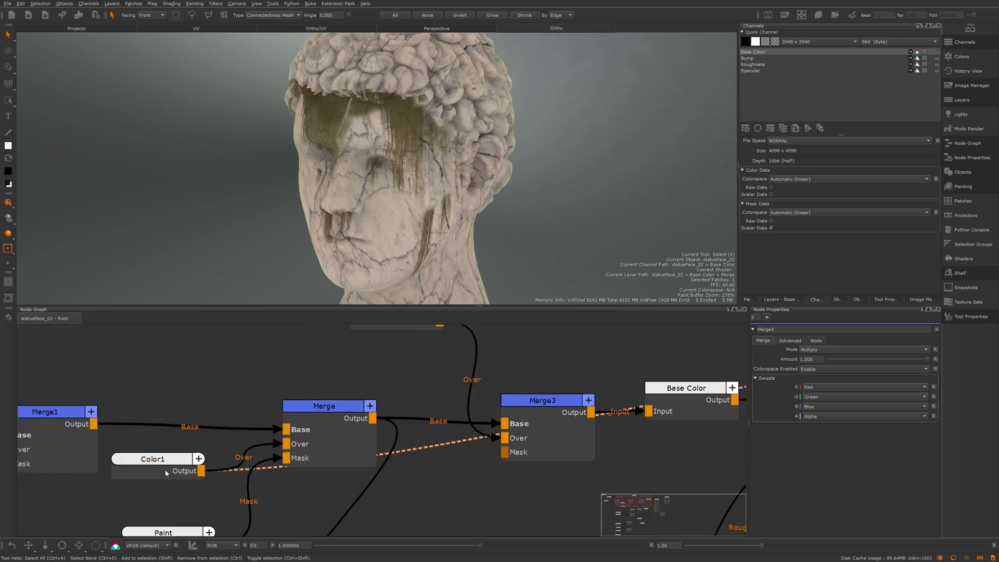
pyautogui.keyDown('alt'); pyautogui.moveTo(389, 183); pyautogui.dragTo(452, 163); pyautogui.keyUp('alt')
pyautogui.keyDown('alt'); pyautogui.moveTo(401, 146); pyautogui.dragTo(418, 151); pyautogui.keyUp('alt')
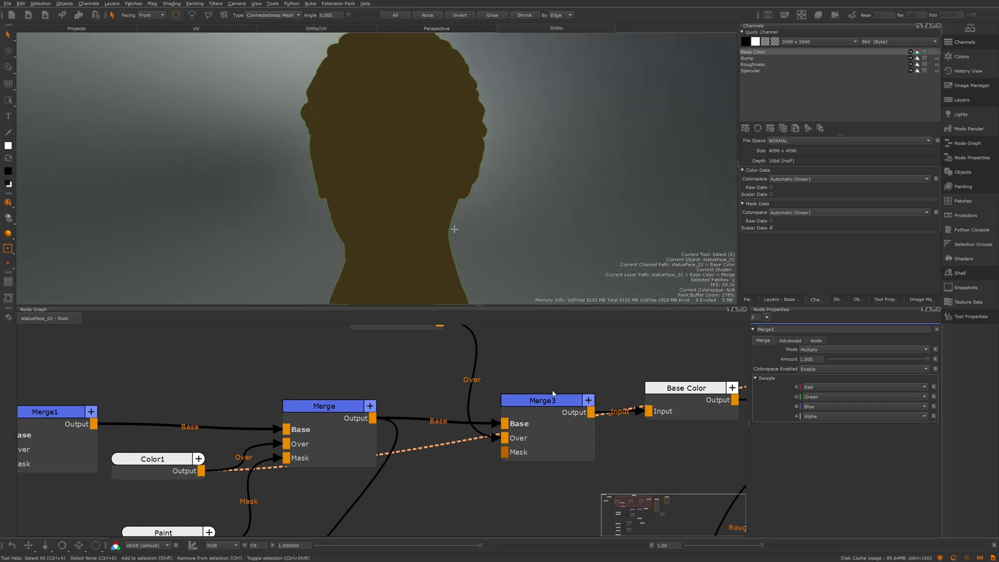
# Show the occlusion merge result through the Viewer's first input and examine the head from several angles
pyautogui.moveTo(510, 396); pyautogui.dragTo(466, 424, button='middle')
pyautogui.click(501, 433)
pyautogui.press('1')
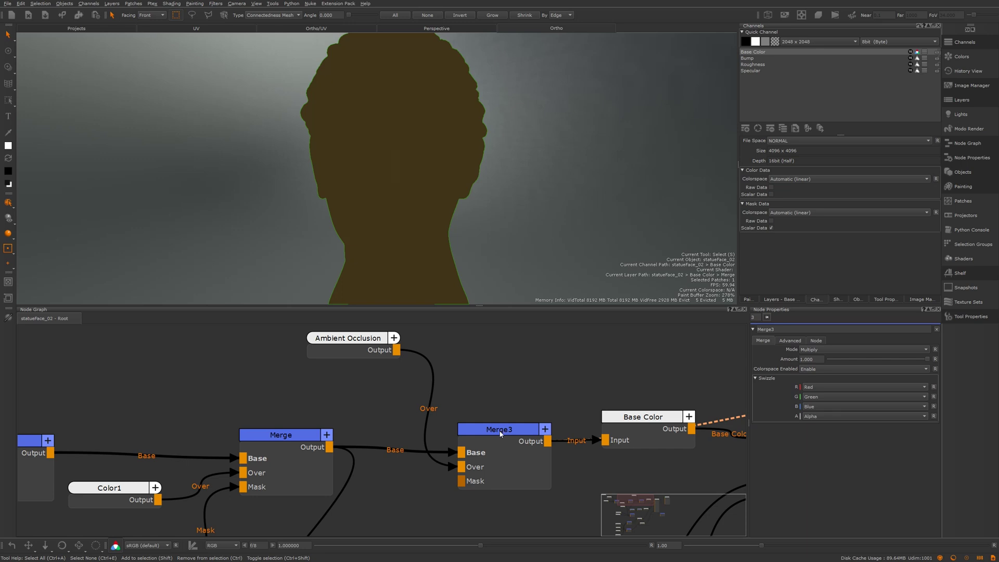
pyautogui.keyDown('alt'); pyautogui.moveTo(446, 168); pyautogui.dragTo(398, 174); pyautogui.keyUp('alt')
pyautogui.keyDown('alt'); pyautogui.moveTo(398, 175); pyautogui.dragTo(460, 214, button='right'); pyautogui.keyUp('alt')
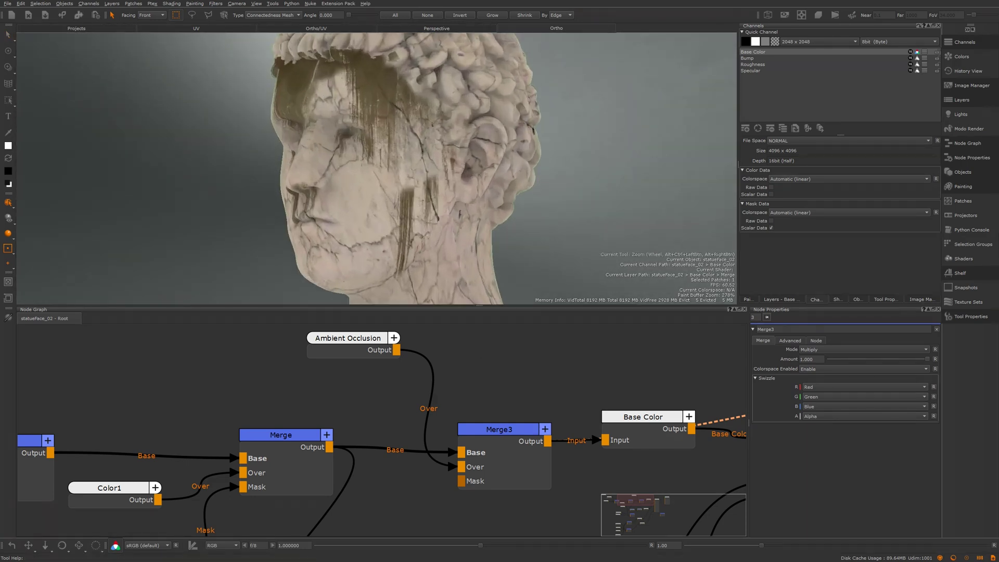
pyautogui.keyDown('alt'); pyautogui.moveTo(460, 213); pyautogui.dragTo(553, 177); pyautogui.keyUp('alt')
pyautogui.keyDown('alt'); pyautogui.moveTo(553, 176); pyautogui.dragTo(520, 200, button='right'); pyautogui.keyUp('alt')
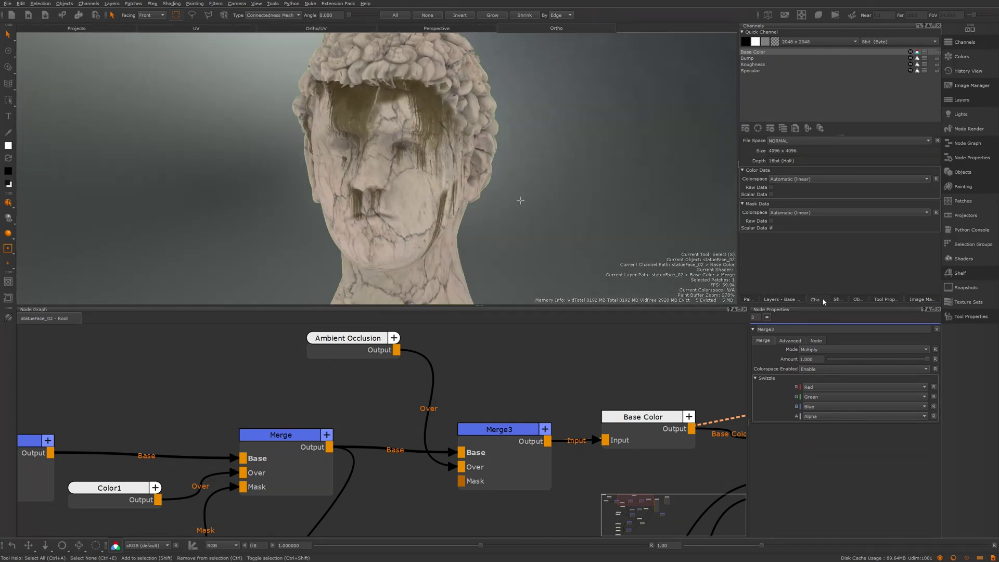
# Vary the occlusion merge's amount between 0 and 0.575, comparing the shading strength on the head
pyautogui.moveTo(929, 359); pyautogui.dragTo(836, 359)
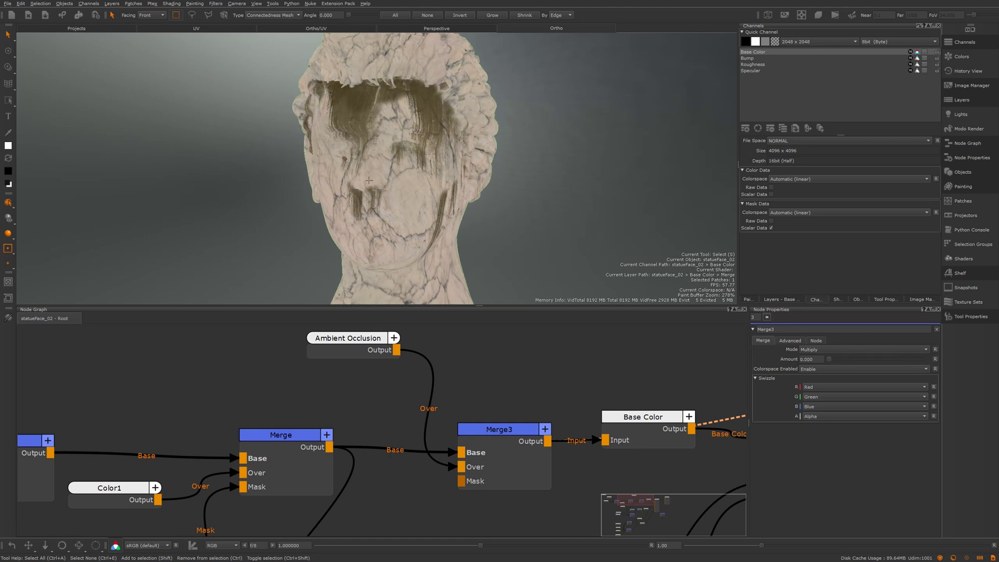
pyautogui.keyDown('alt'); pyautogui.moveTo(368, 180); pyautogui.dragTo(509, 187); pyautogui.keyUp('alt')
pyautogui.keyDown('alt'); pyautogui.moveTo(510, 187); pyautogui.dragTo(526, 171, button='right'); pyautogui.keyUp('alt')
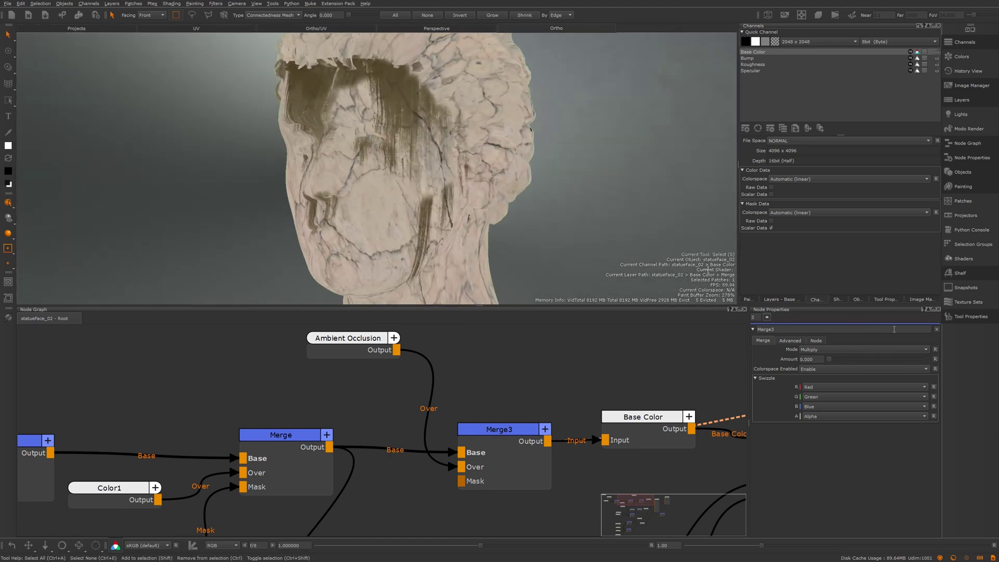
pyautogui.moveTo(830, 357); pyautogui.dragTo(879, 360)
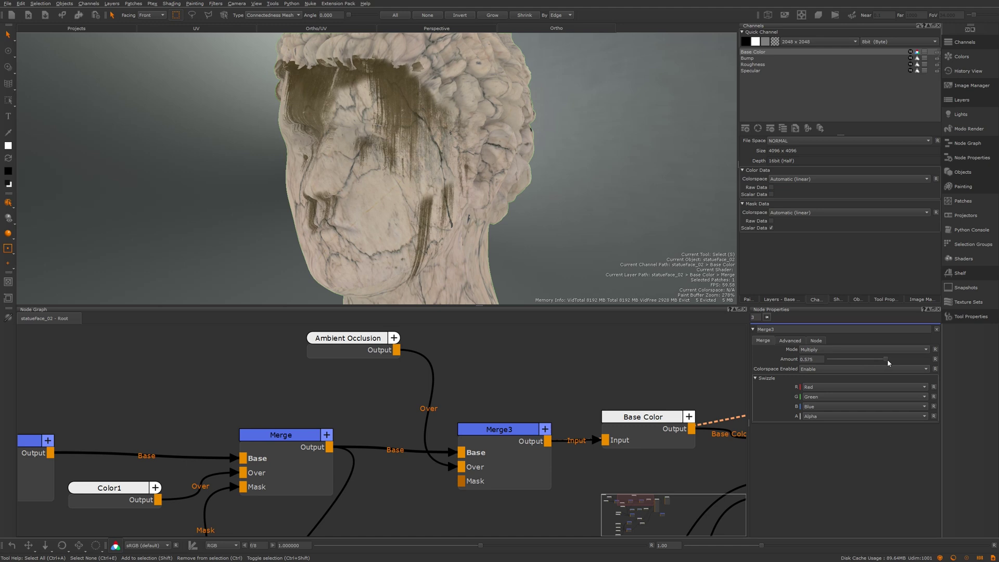
pyautogui.keyDown('alt'); pyautogui.moveTo(547, 212); pyautogui.dragTo(604, 214); pyautogui.keyUp('alt')
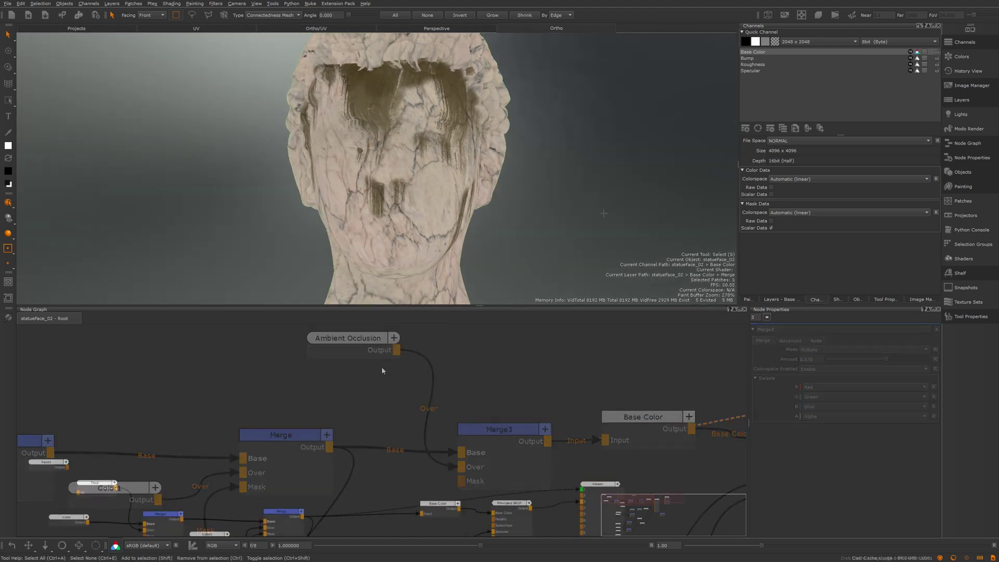
# Create a Material node with the Principled BRDF shader and without a shader network
pyautogui.press('Tab')
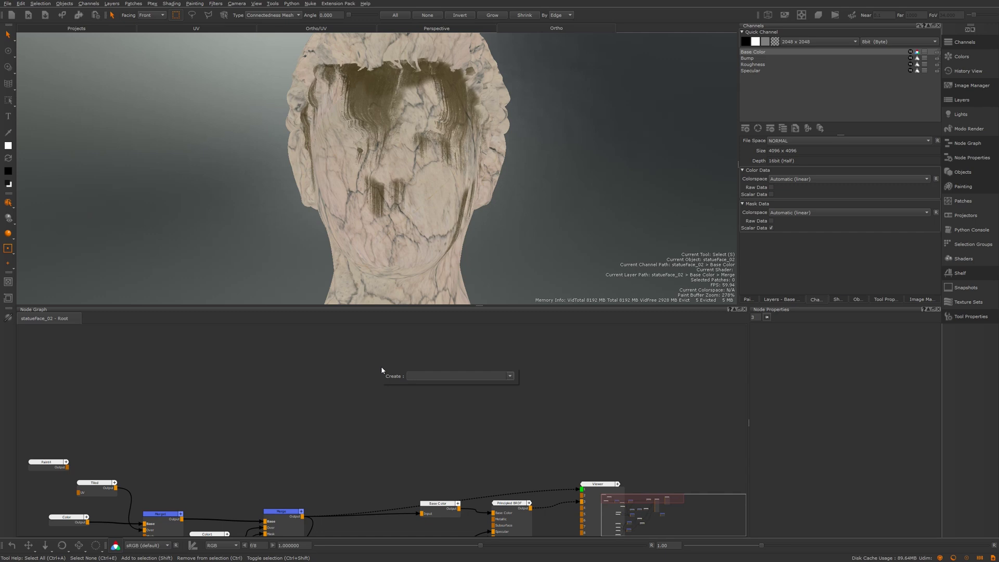
pyautogui.write('mater')
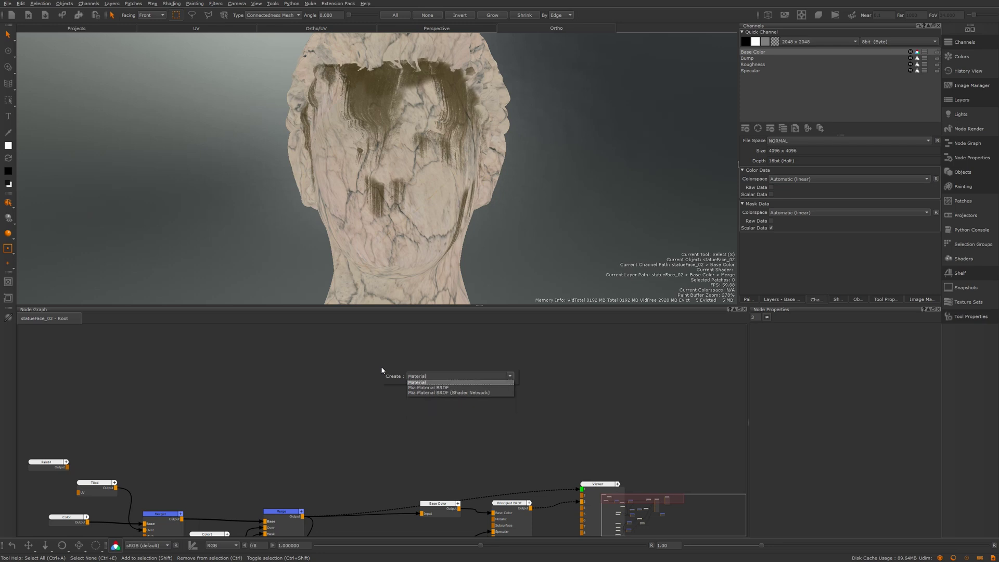
pyautogui.press('Return')
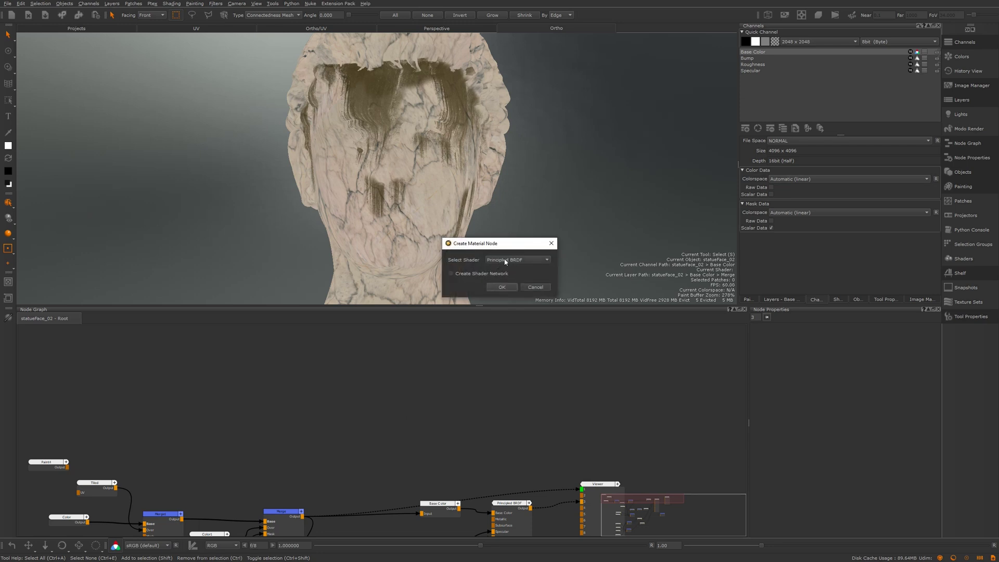
pyautogui.moveTo(489, 251); pyautogui.dragTo(483, 263)
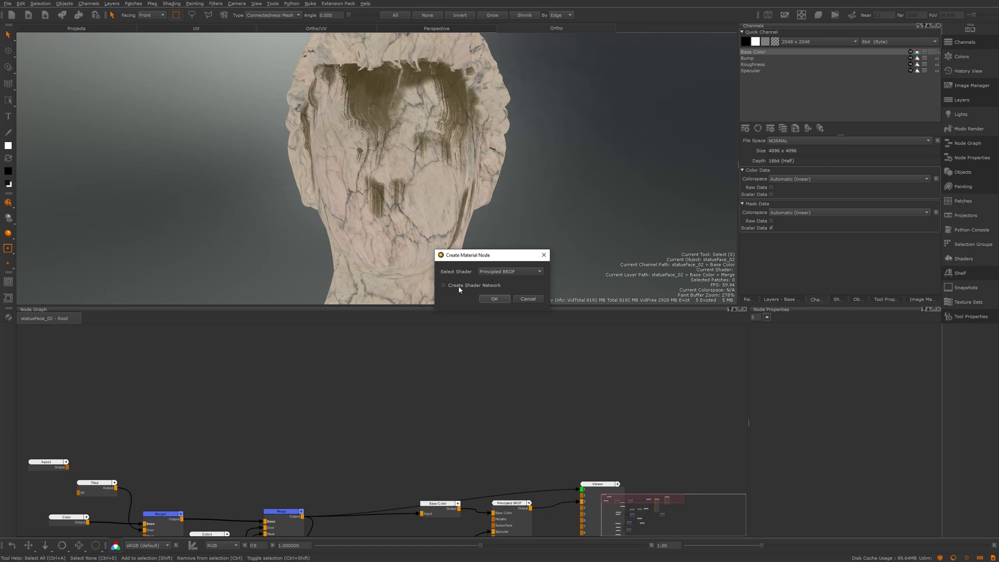
pyautogui.click(494, 298)
# Move the new Material node and its Principled BRDF into the empty area beside the Bump node
pyautogui.press('f')
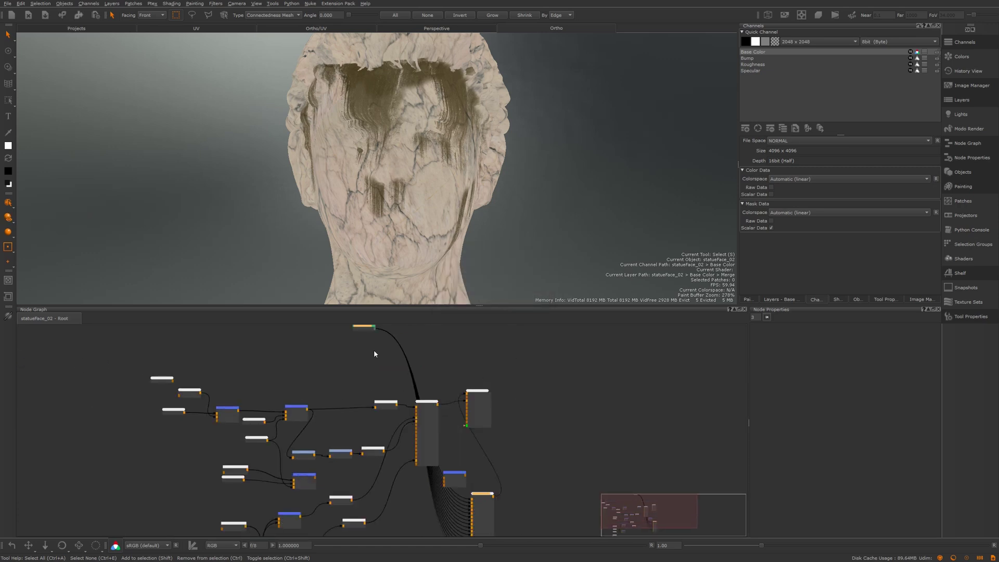
pyautogui.moveTo(364, 327); pyautogui.dragTo(434, 550)
pyautogui.moveTo(519, 471); pyautogui.dragTo(511, 264, button='middle')
pyautogui.click(546, 472)
pyautogui.moveTo(546, 514); pyautogui.dragTo(479, 335)
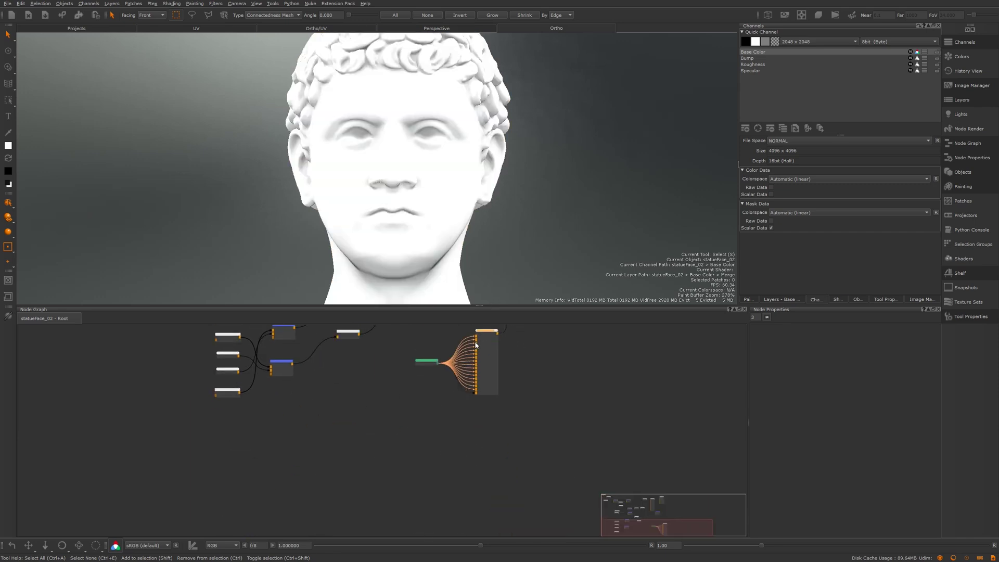
pyautogui.scroll(4, 477, 357)
pyautogui.click(404, 428)
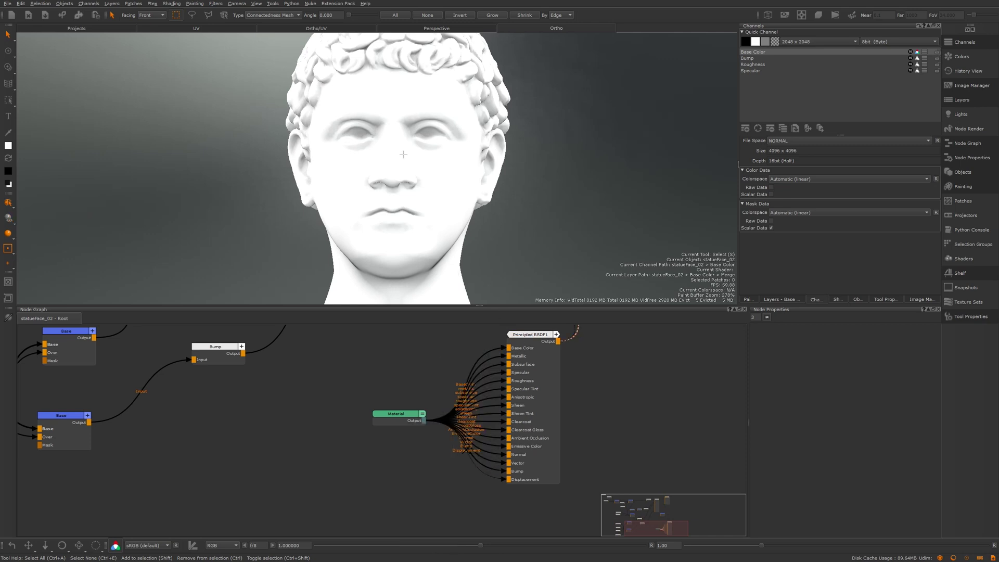
# Add the Bricks01 material from the Mari Materials shelf, connect it to the new Principled BRDF and view its shading
pyautogui.keyDown('alt'); pyautogui.moveTo(403, 155); pyautogui.dragTo(357, 177); pyautogui.keyUp('alt')
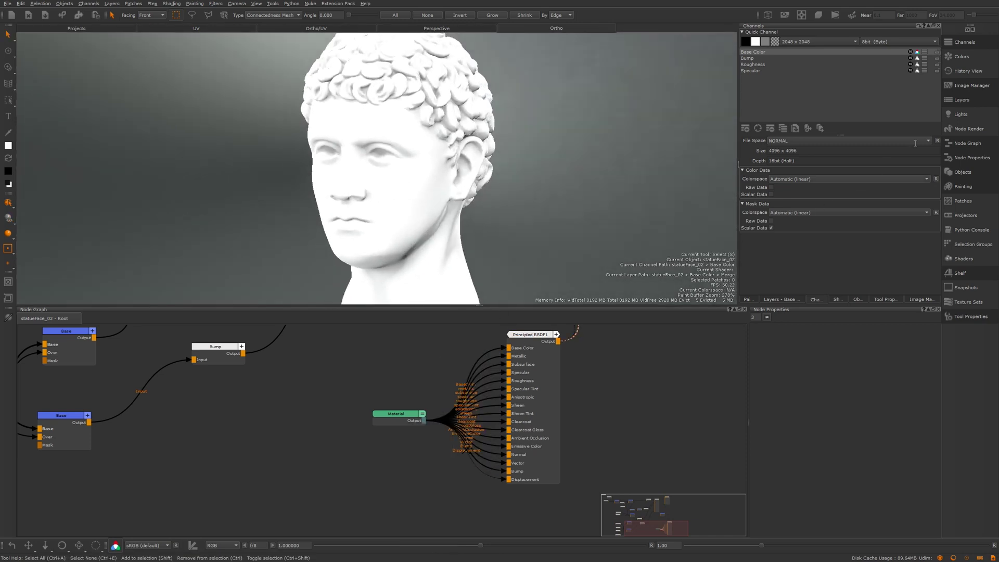
pyautogui.click(961, 273)
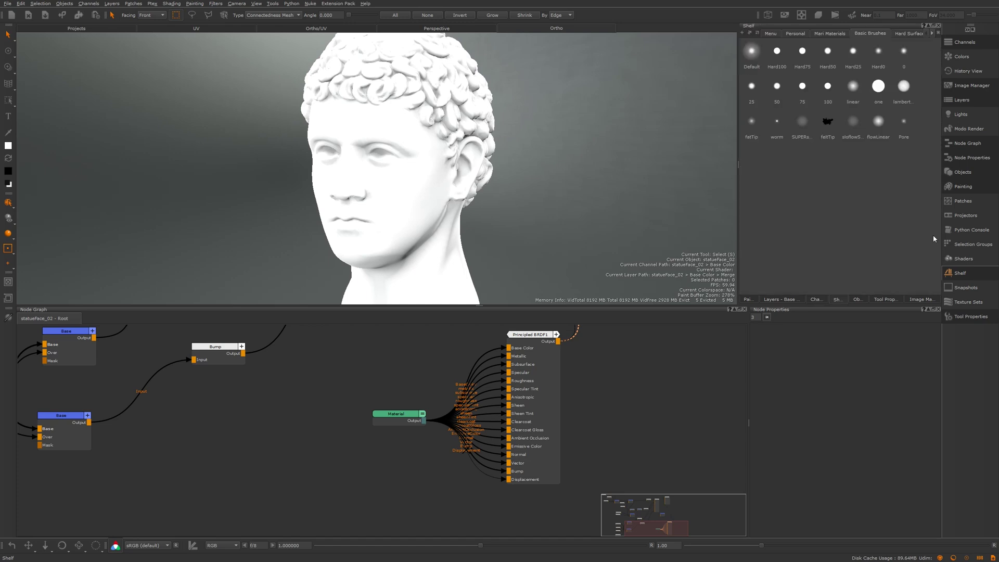
pyautogui.click(831, 34)
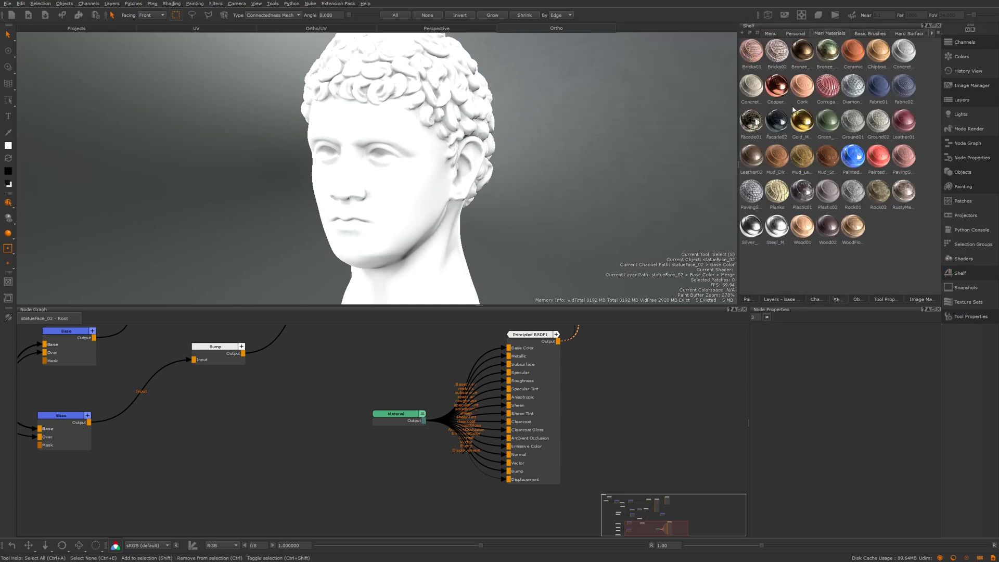
pyautogui.moveTo(754, 52); pyautogui.dragTo(509, 348)
pyautogui.moveTo(345, 445); pyautogui.dragTo(358, 447)
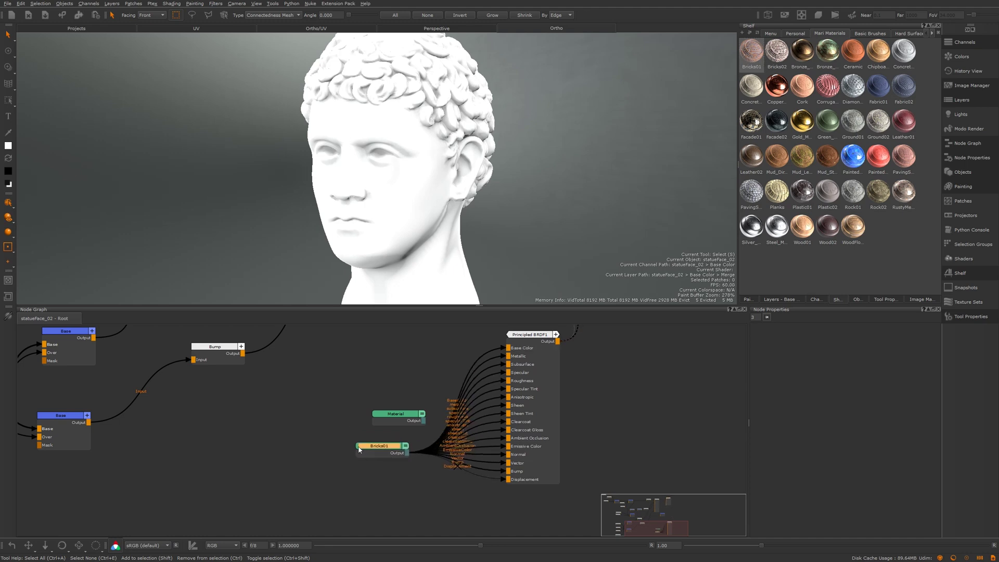
pyautogui.moveTo(533, 342); pyautogui.dragTo(485, 354, button='middle')
pyautogui.click(484, 352)
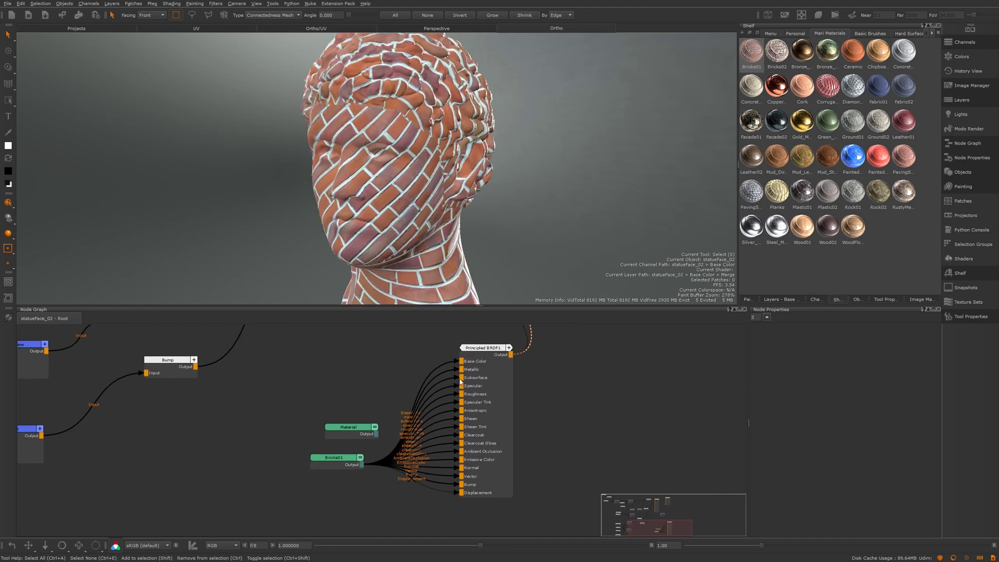
# Set the Bricks01 material's Tile Repeat to 9.858 and Tile Rotation to 124.091, checking the bricks on the head
pyautogui.moveTo(384, 166); pyautogui.dragTo(416, 169, button='middle')
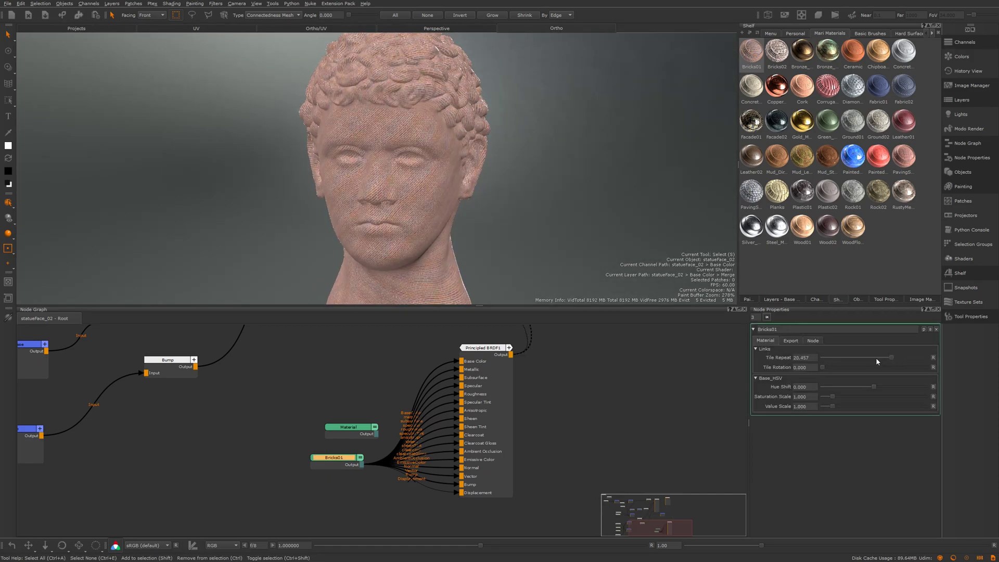
pyautogui.moveTo(876, 358)
pyautogui.mouseDown()
pyautogui.moveTo(851, 356)
pyautogui.moveTo(867, 357)
pyautogui.mouseUp()
pyautogui.moveTo(420, 149); pyautogui.dragTo(468, 167, button='middle')
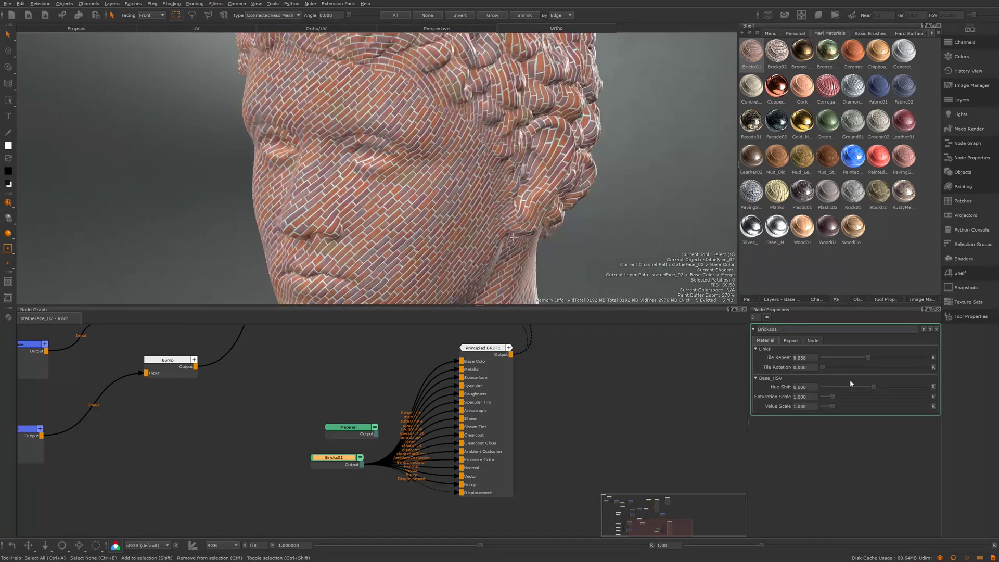
pyautogui.moveTo(825, 366); pyautogui.dragTo(858, 367)
pyautogui.keyDown('alt'); pyautogui.moveTo(470, 201); pyautogui.dragTo(457, 187, button='right'); pyautogui.keyUp('alt')
pyautogui.keyDown('alt'); pyautogui.moveTo(457, 187); pyautogui.dragTo(479, 198); pyautogui.keyUp('alt')
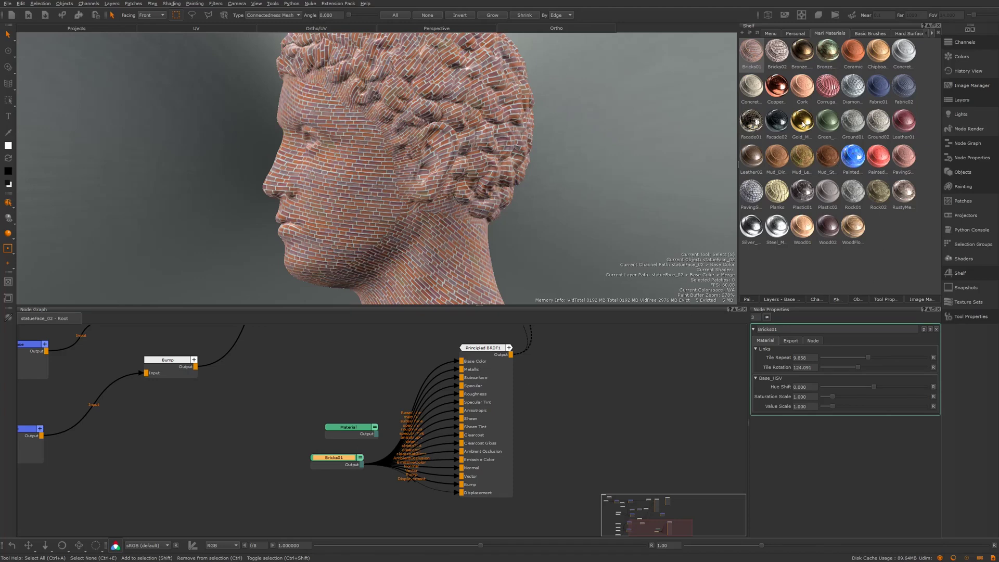
# Add the Gold material from the shelf to the node graph below the Bricks01 node
pyautogui.moveTo(802, 124); pyautogui.dragTo(246, 489)
pyautogui.moveTo(286, 477); pyautogui.dragTo(286, 482)
pyautogui.moveTo(323, 445); pyautogui.dragTo(382, 390, button='middle')
pyautogui.click(422, 447)
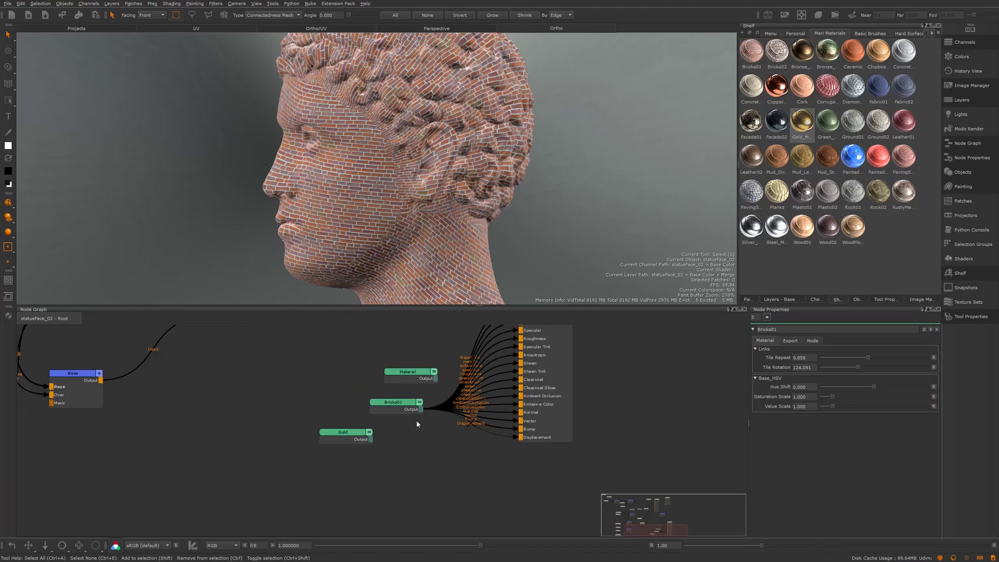
# Create a Multi-Channel Merge node for the Principled BRDF shader model, with Bricks01 feeding its Base and Gold feeding its Over
pyautogui.press('Tab')
pyautogui.write('merge')
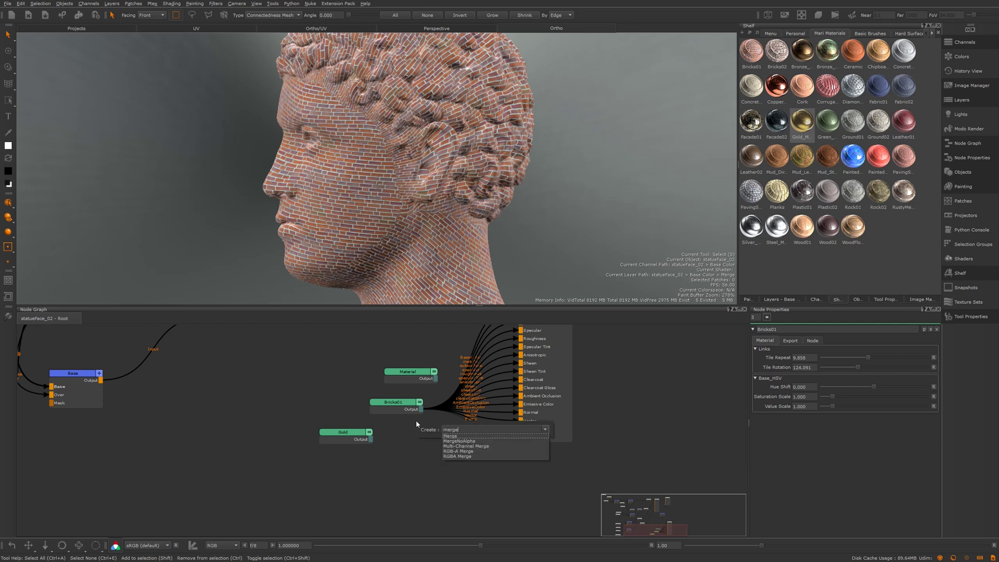
pyautogui.press('Down')
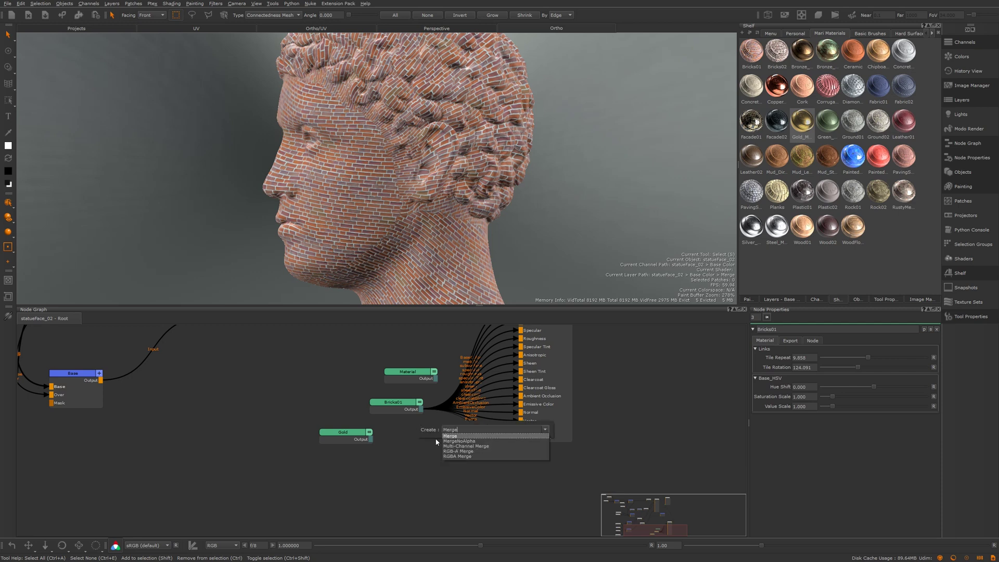
pyautogui.click(475, 446)
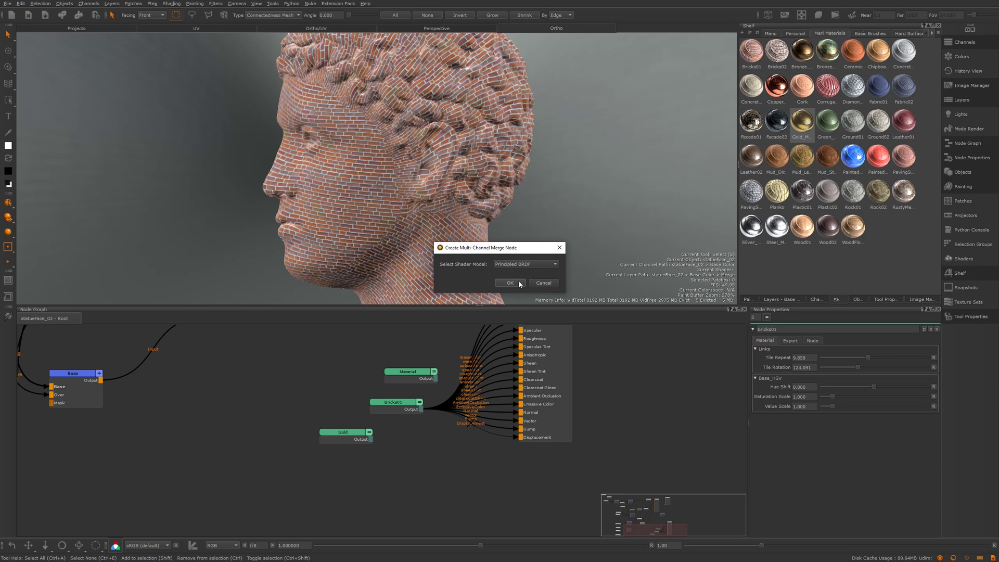
pyautogui.click(510, 282)
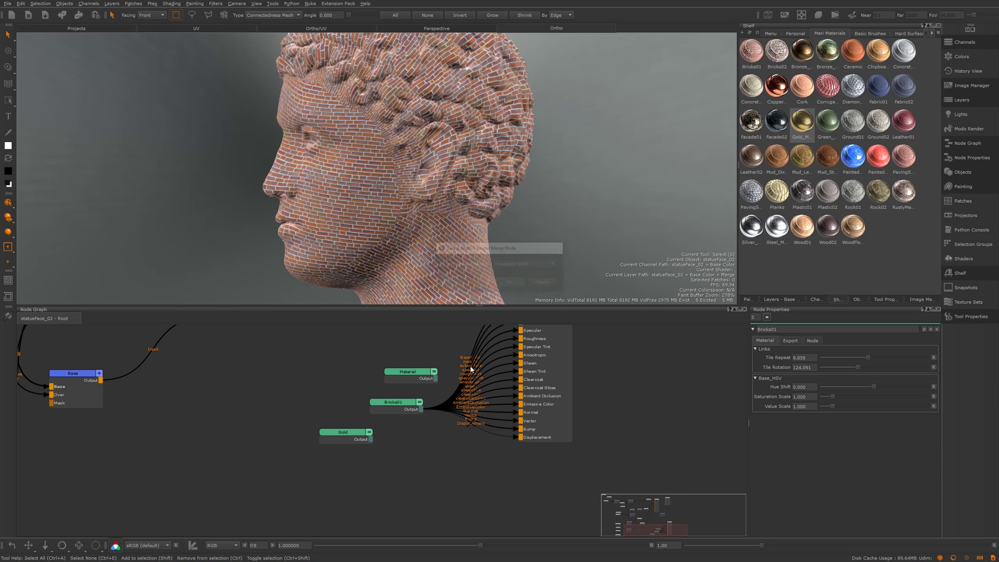
pyautogui.moveTo(413, 409); pyautogui.dragTo(415, 449)
pyautogui.moveTo(346, 433); pyautogui.dragTo(335, 452)
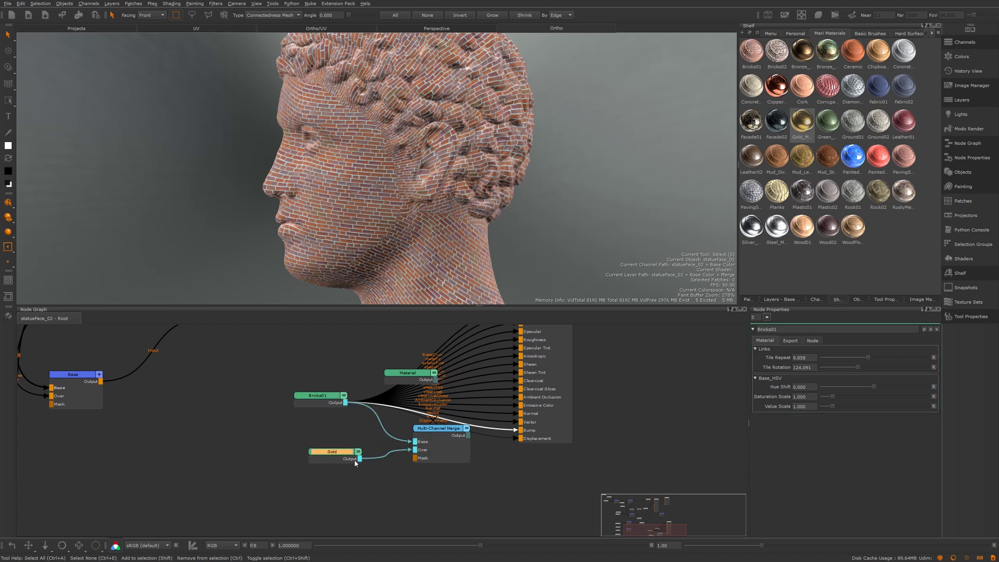
# Add a Perlin node below the Gold node and connect its output to the Multi-Channel Merge's Mask
pyautogui.click(373, 484)
pyautogui.press('Tab')
pyautogui.write('per')
pyautogui.press('Down')
pyautogui.press('Down')
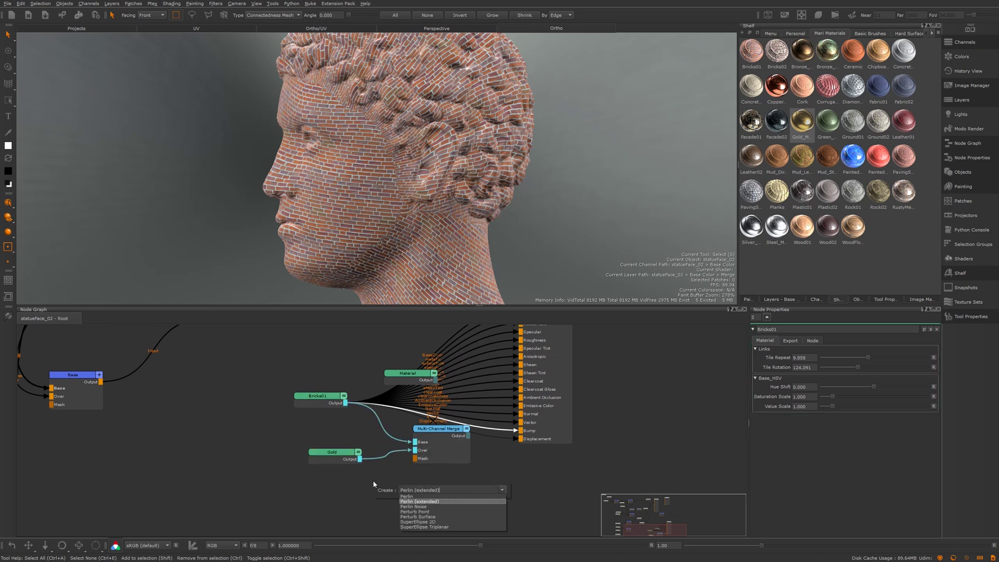
pyautogui.press('Up')
pyautogui.press('Return')
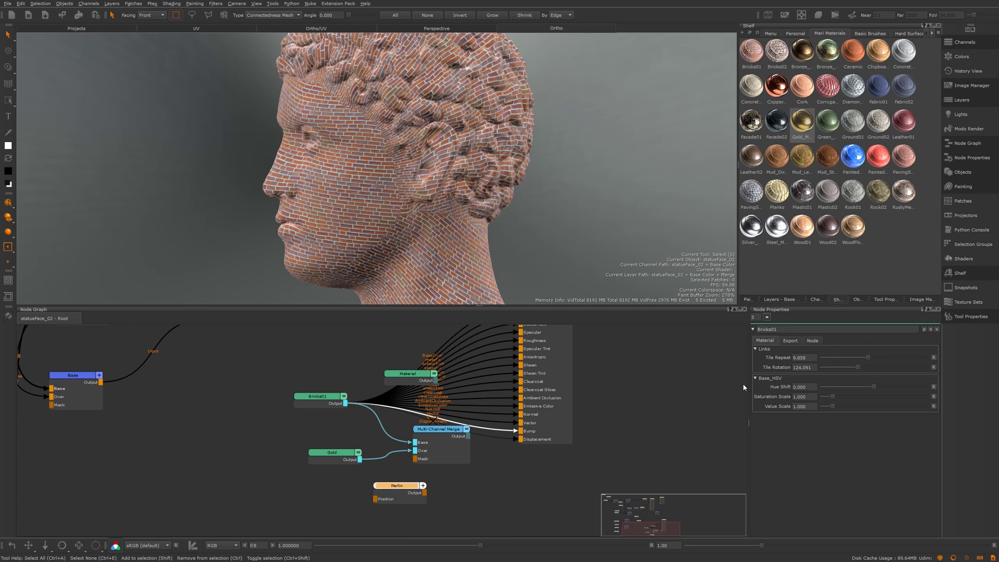
pyautogui.click(394, 492)
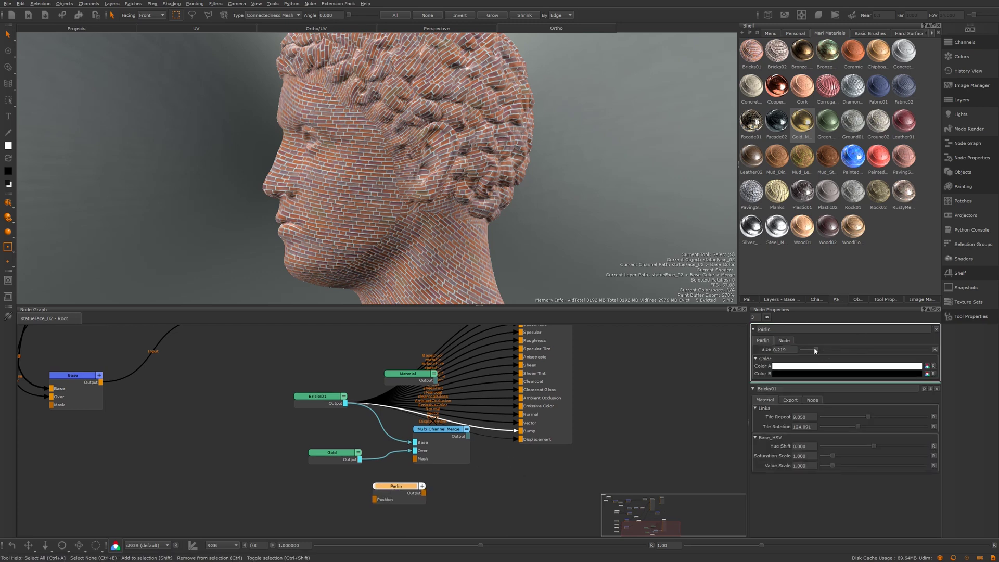
pyautogui.moveTo(425, 494); pyautogui.dragTo(414, 458)
# Connect the Multi-Channel Merge output to the Principled BRDF1 node and view the blended materials on the whole head
pyautogui.moveTo(467, 438); pyautogui.dragTo(436, 489, button='middle')
pyautogui.moveTo(437, 488); pyautogui.dragTo(541, 360)
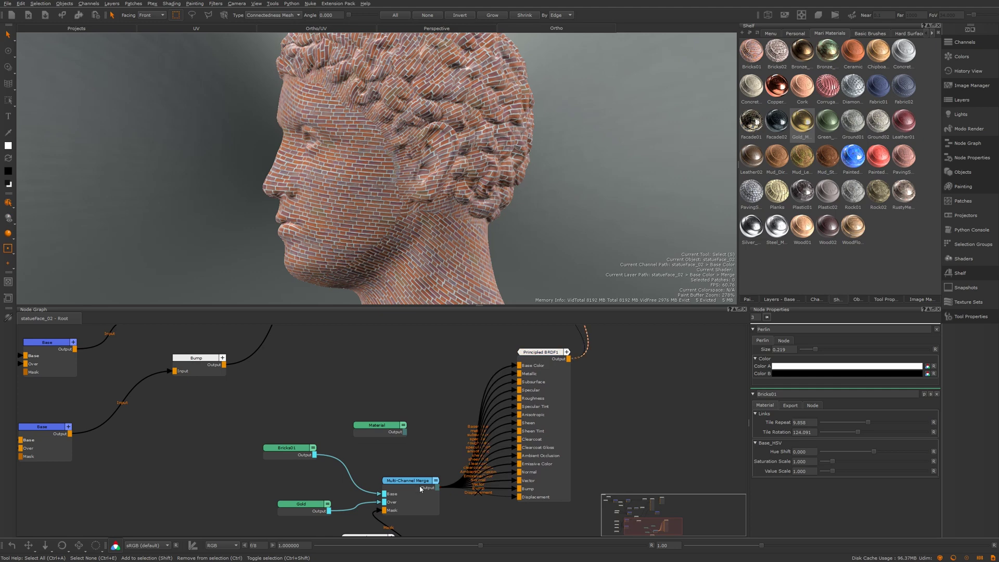
pyautogui.press('a')
pyautogui.keyDown('alt'); pyautogui.moveTo(364, 171); pyautogui.dragTo(458, 179); pyautogui.keyUp('alt')
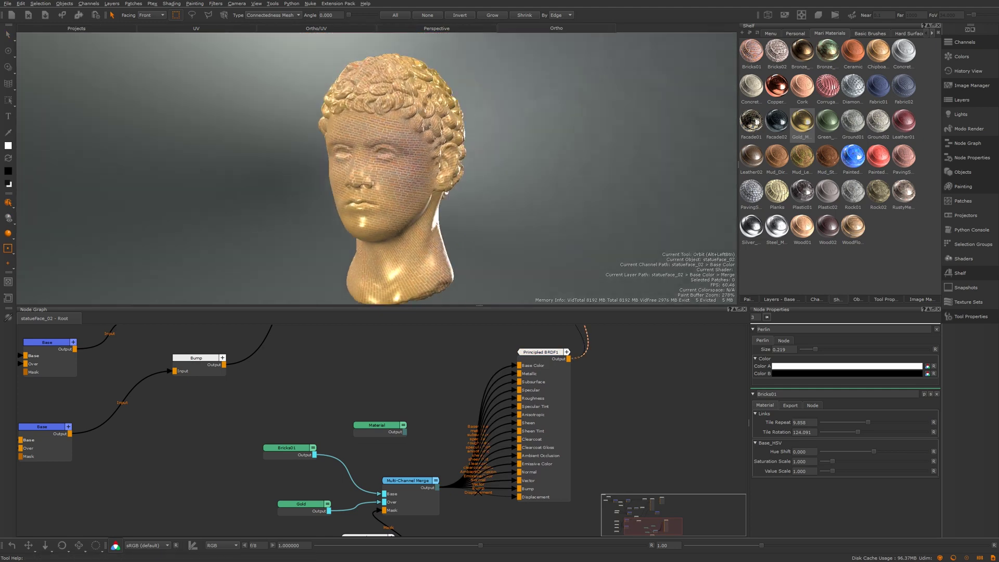
# Set the Perlin mask's Size to 0.050 and inspect the brick and gold blend around the head
pyautogui.moveTo(377, 537); pyautogui.dragTo(381, 484, button='middle')
pyautogui.click(380, 484)
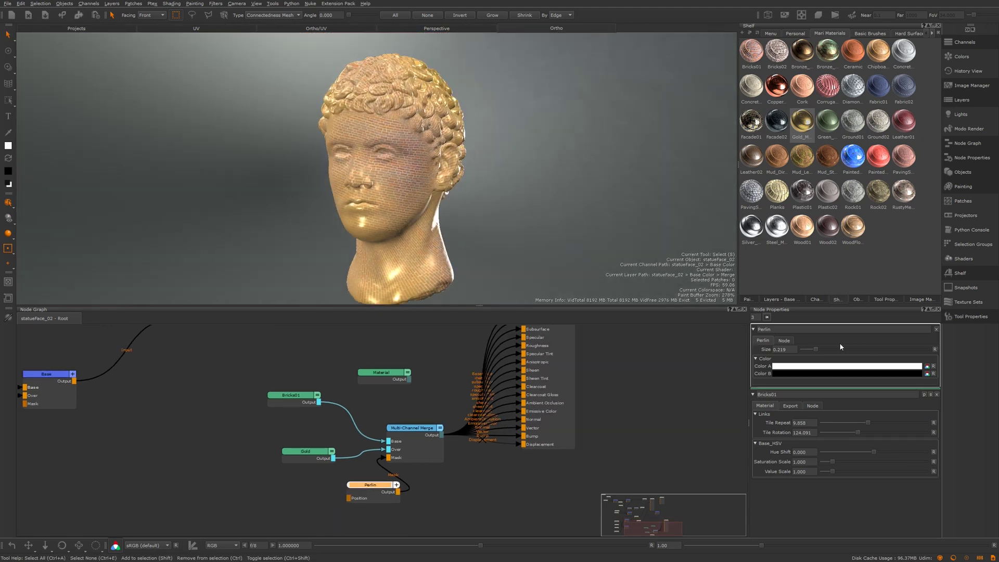
pyautogui.moveTo(816, 349); pyautogui.dragTo(804, 350)
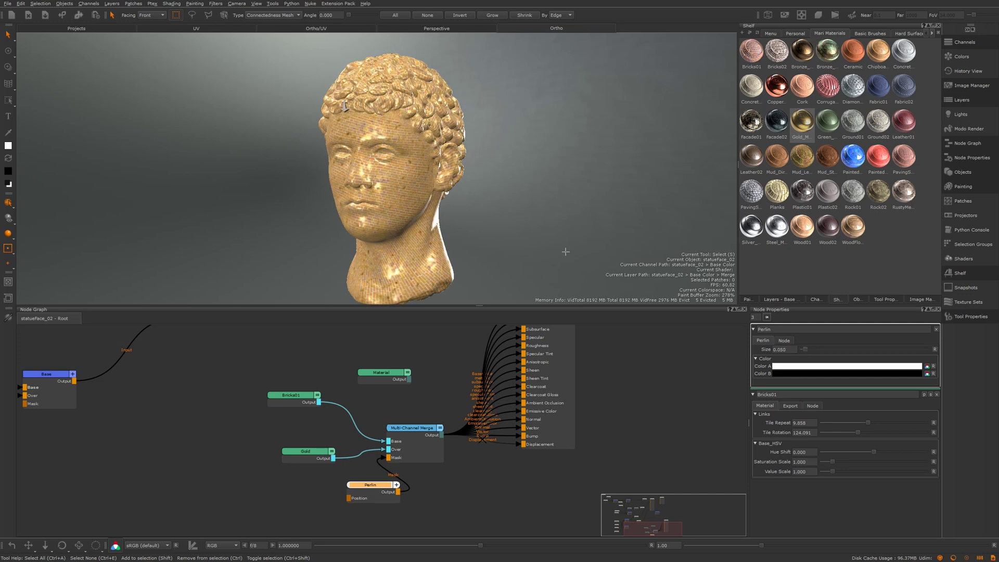
pyautogui.scroll(5, 460, 179)
pyautogui.scroll(-4, 461, 179)
pyautogui.keyDown('alt'); pyautogui.moveTo(569, 192); pyautogui.dragTo(557, 140); pyautogui.keyUp('alt')
pyautogui.scroll(-4, 520, 194)
pyautogui.scroll(-3, 520, 156)
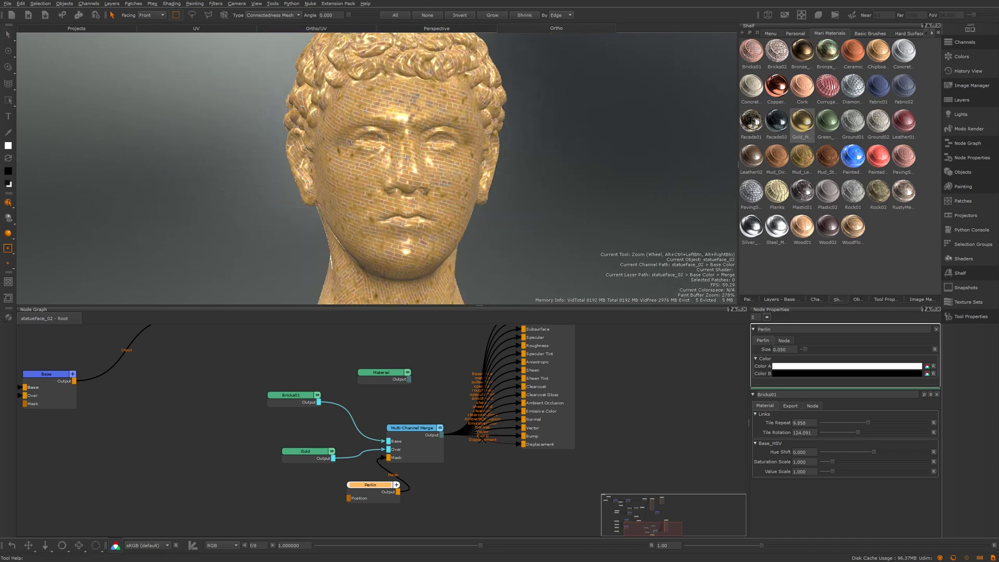
pyautogui.keyDown('alt'); pyautogui.moveTo(463, 166); pyautogui.dragTo(520, 167); pyautogui.keyUp('alt')
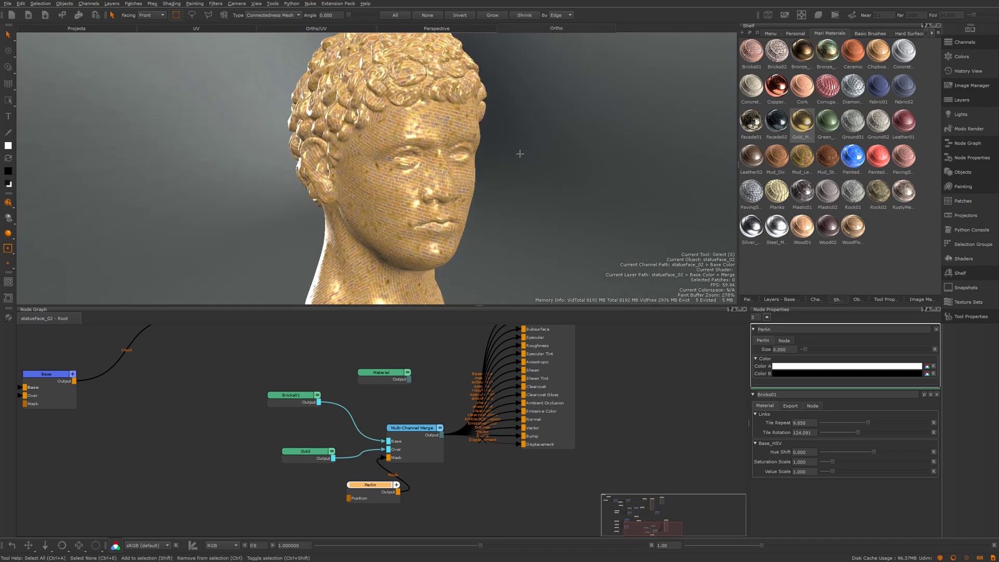
pyautogui.keyDown('alt'); pyautogui.moveTo(398, 156); pyautogui.dragTo(428, 153); pyautogui.keyUp('alt')
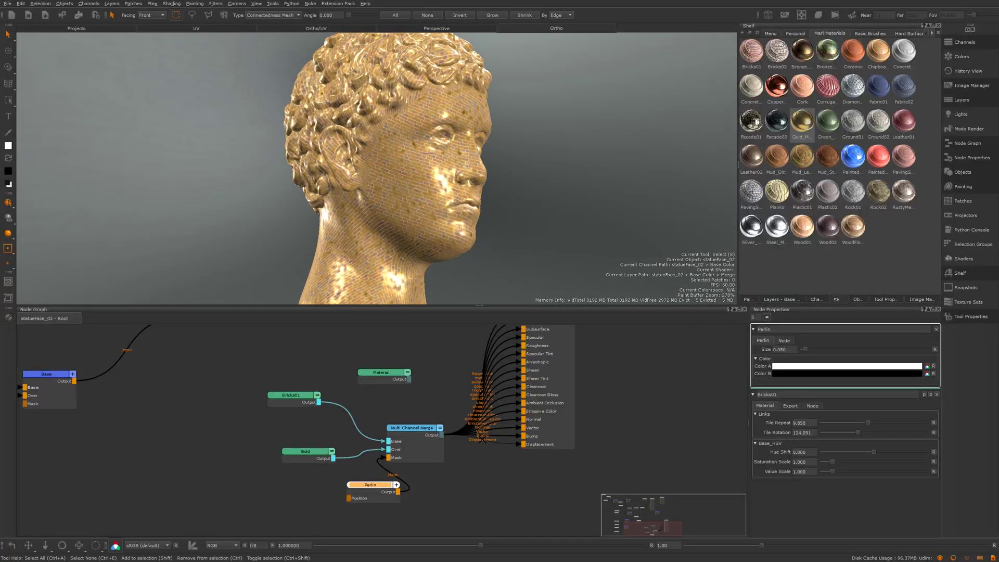